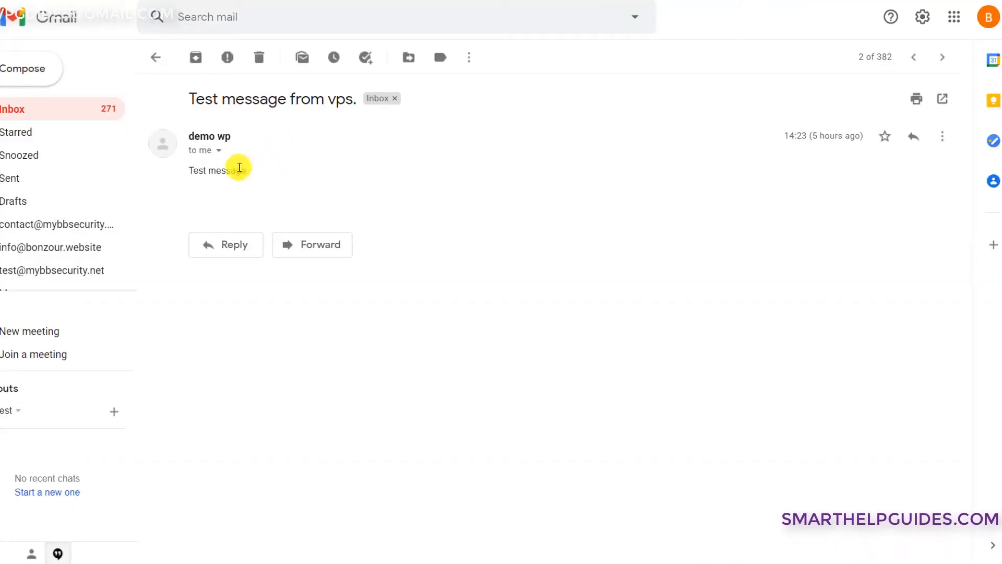
# - Confirm SPF, DKIM and DMARC pass in the test message's original headers, then bring up the Word checklist
pyautogui.click(220, 151)
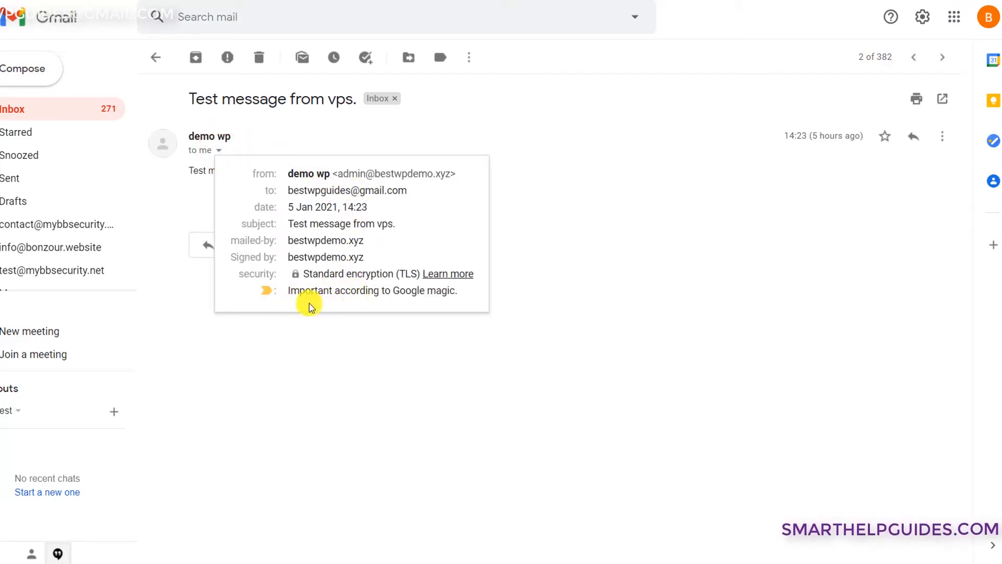
pyautogui.click(546, 189)
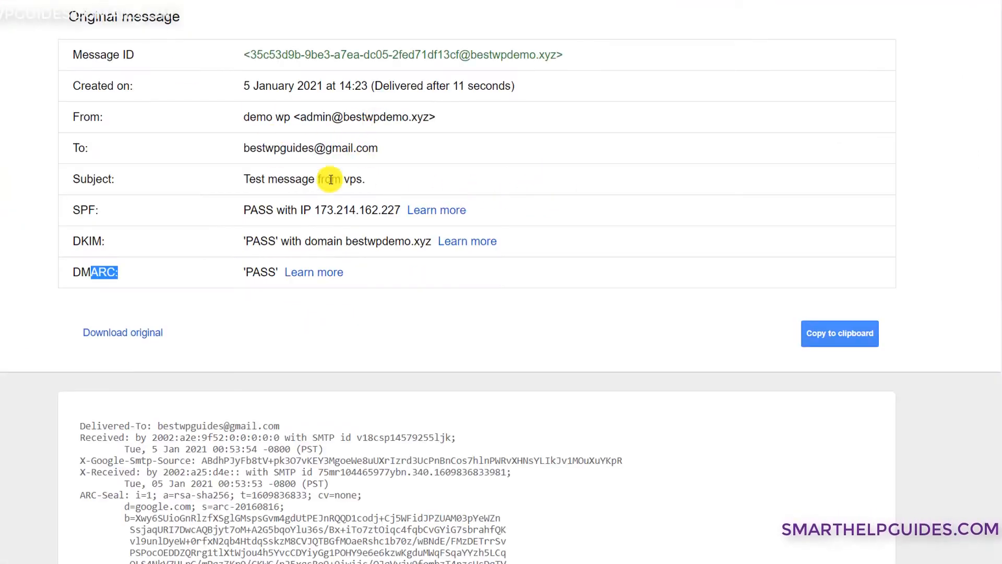
pyautogui.click(499, 291)
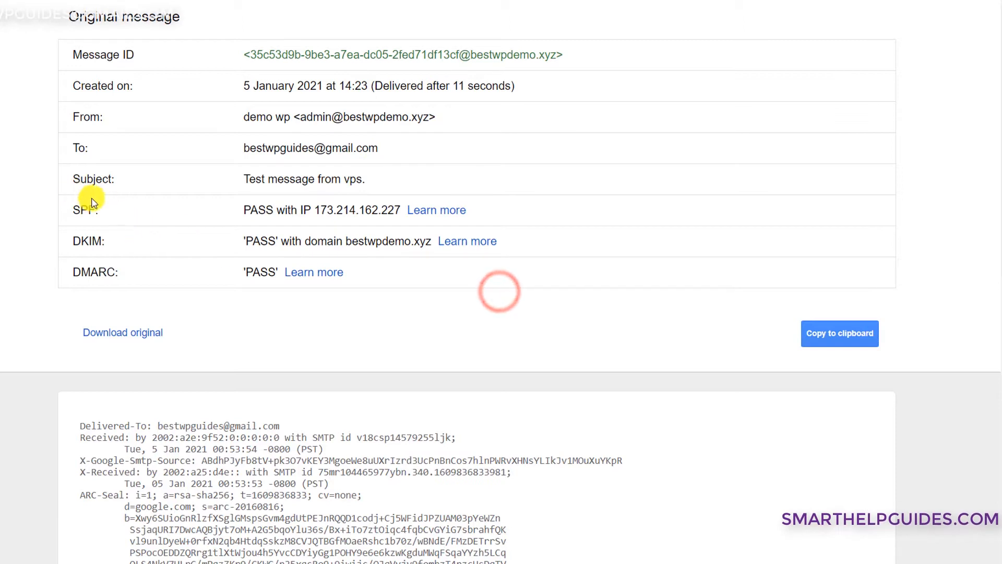
pyautogui.moveTo(78, 205); pyautogui.dragTo(257, 237)
pyautogui.click(200, 276)
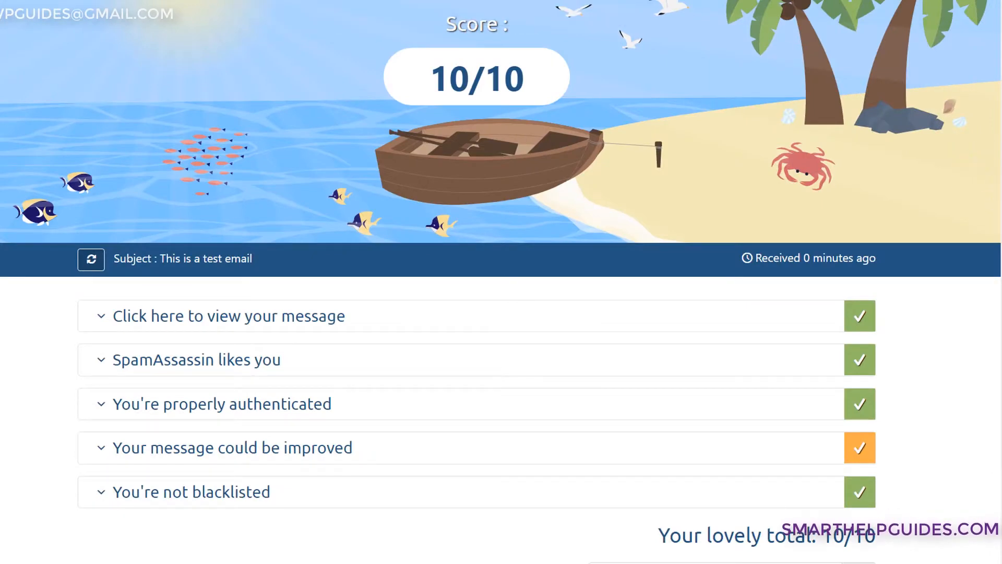
pyautogui.click(851, 195)
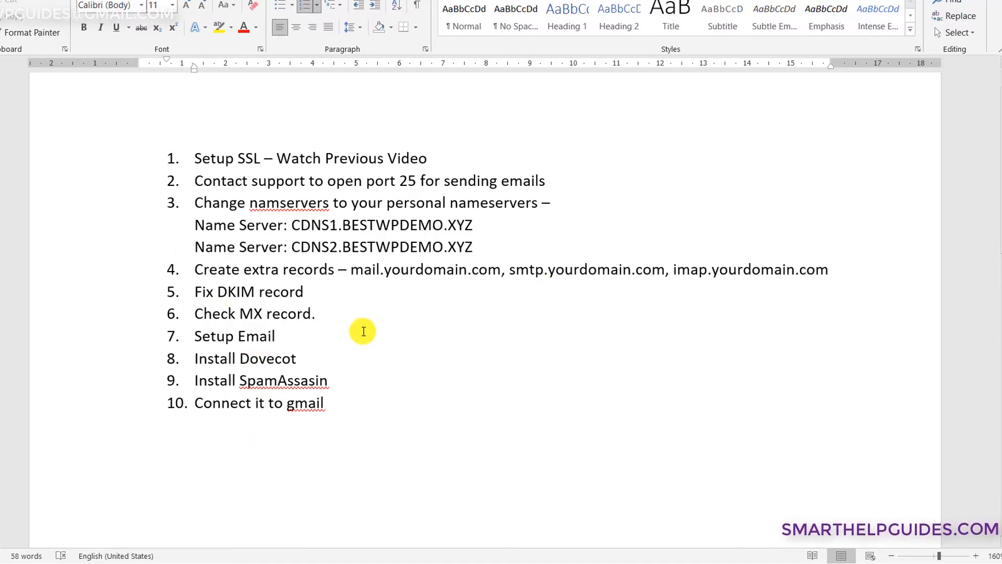
# - Review the ten-step mail-server checklist in Word, then return to the 10/10 mail-tester result
pyautogui.click(389, 404)
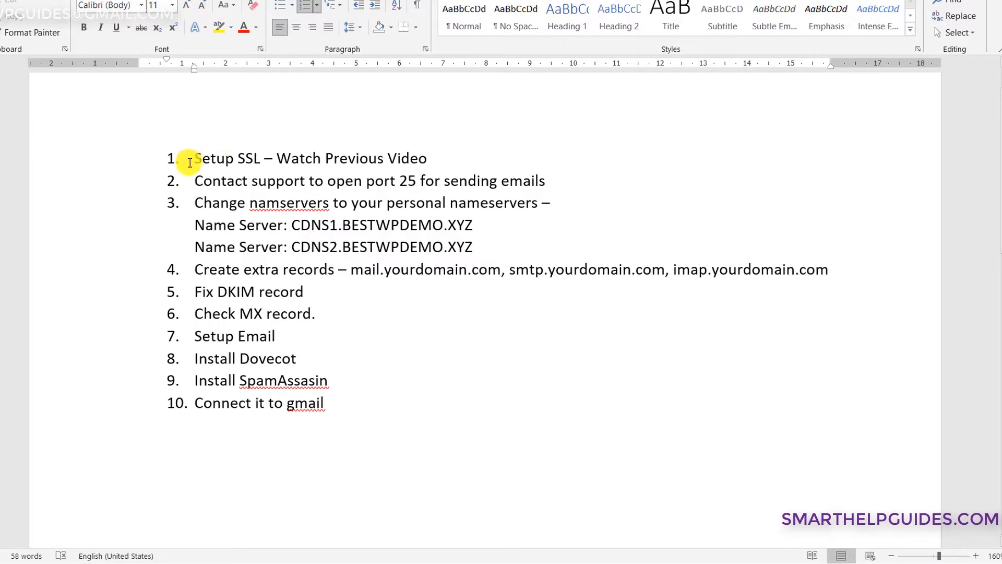
pyautogui.moveTo(197, 158); pyautogui.dragTo(292, 168)
pyautogui.click(347, 201)
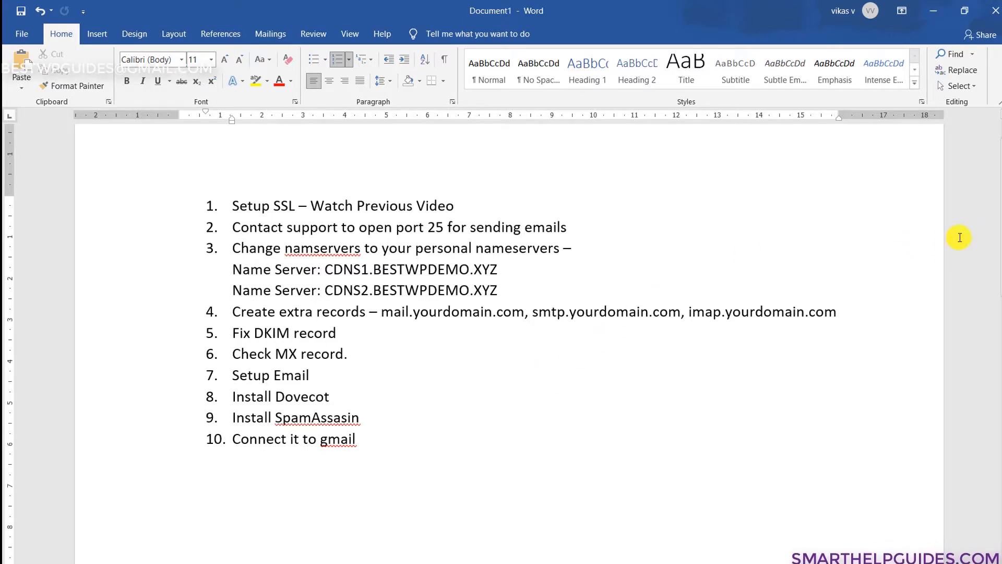
pyautogui.click(947, 149)
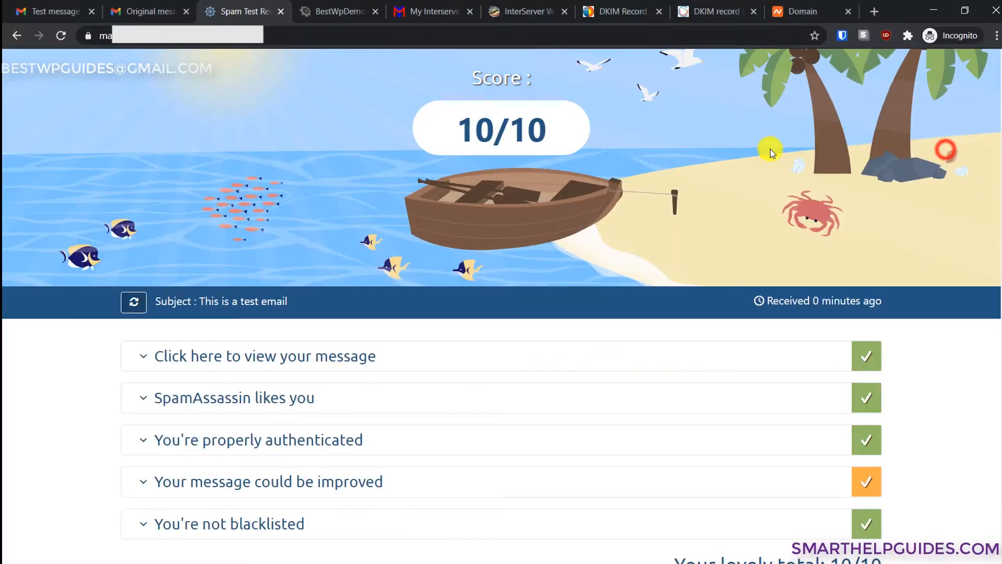
# - Glance at the InterServer dashboard listing the bestwpdemo.xyz VPS, then return to the Word checklist
pyautogui.click(449, 11)
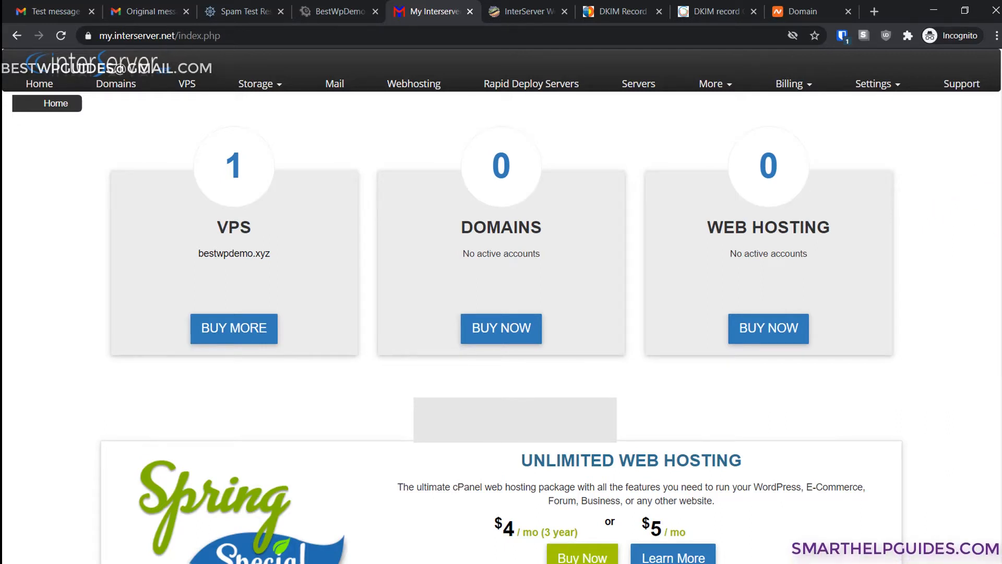
pyautogui.click(919, 255)
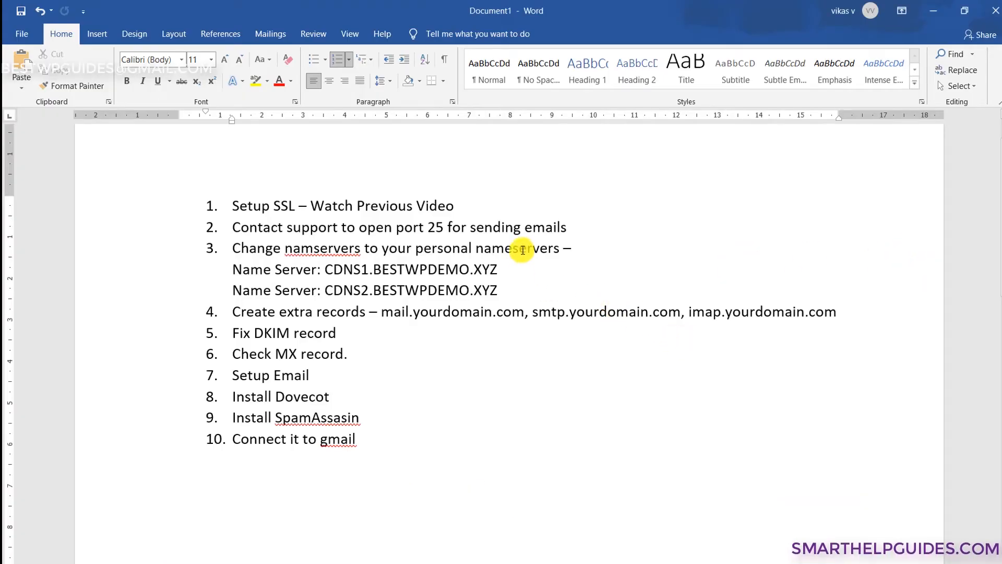
# - Check the CDNS2 nameserver line in the checklist, then switch back to the InterServer dashboard
pyautogui.click(531, 285)
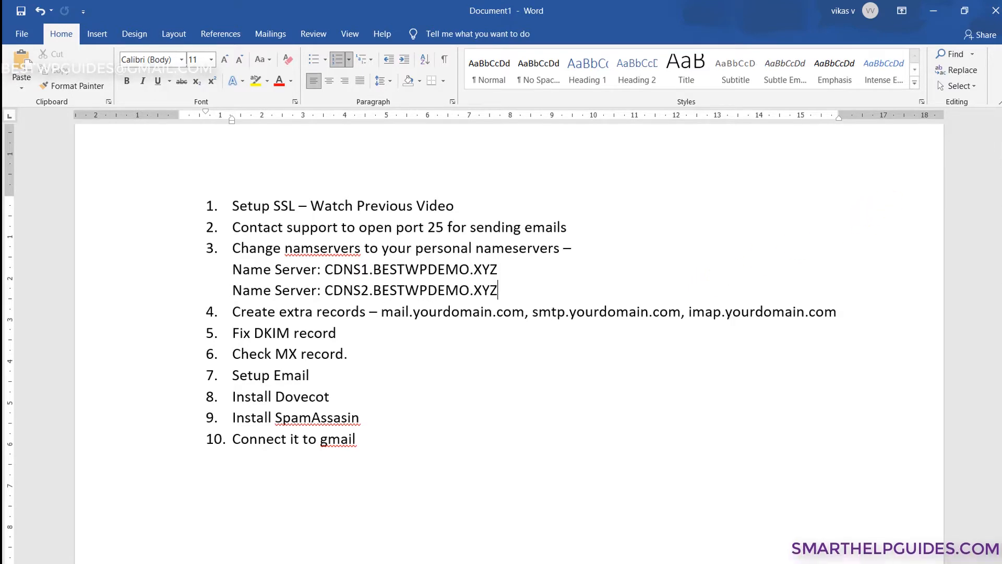
pyautogui.click(962, 156)
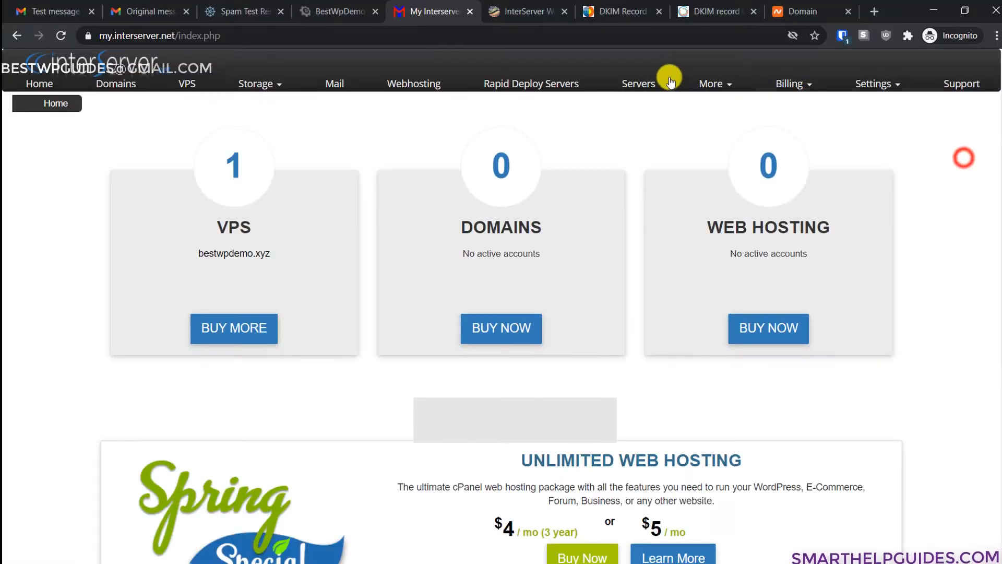
# - Review the cdns records in Webuzo's DNS zone for bestwpdemo.xyz, then switch to Namecheap's domain panel
pyautogui.click(530, 10)
pyautogui.click(490, 246)
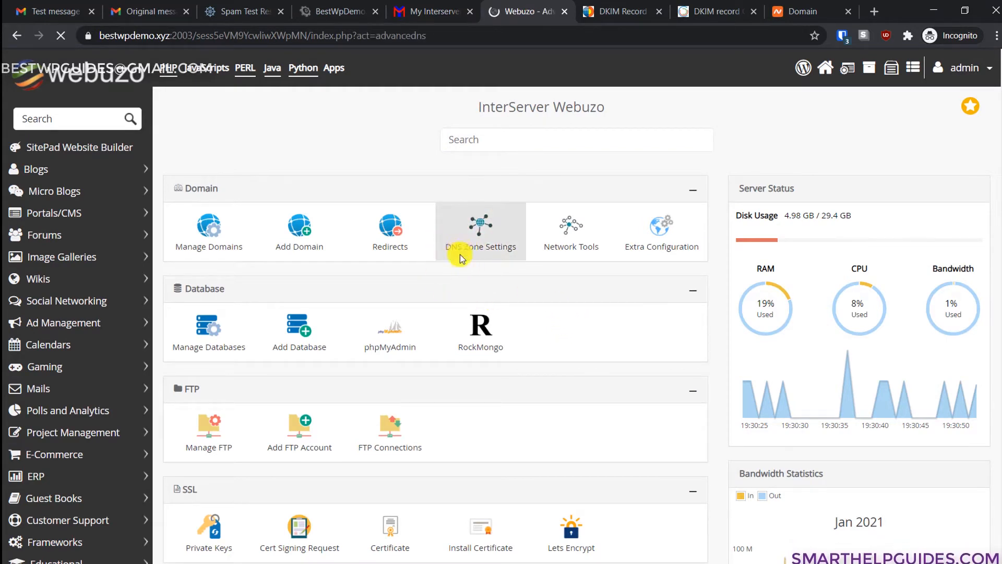
pyautogui.scroll(-2, 515, 245)
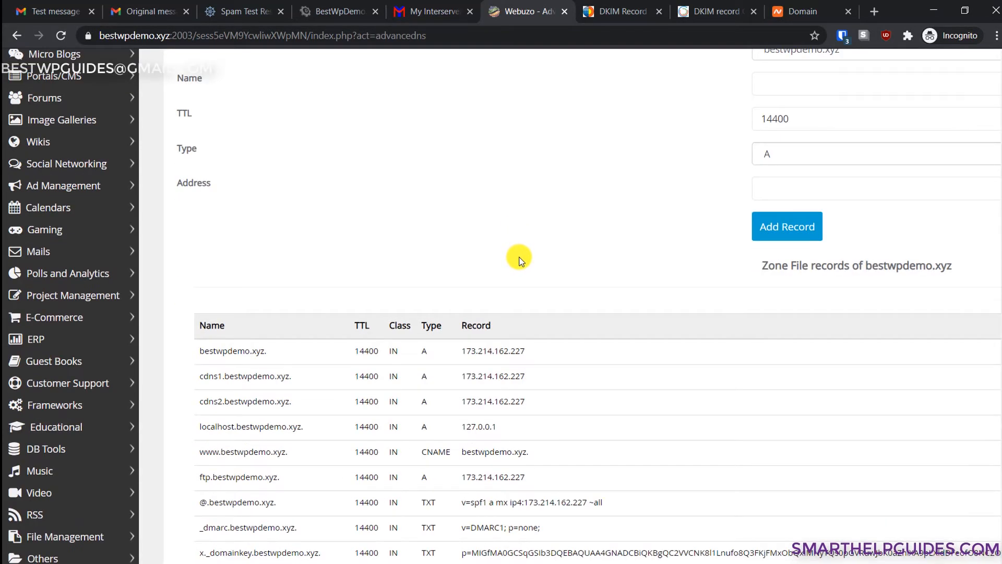
pyautogui.scroll(-3, 519, 259)
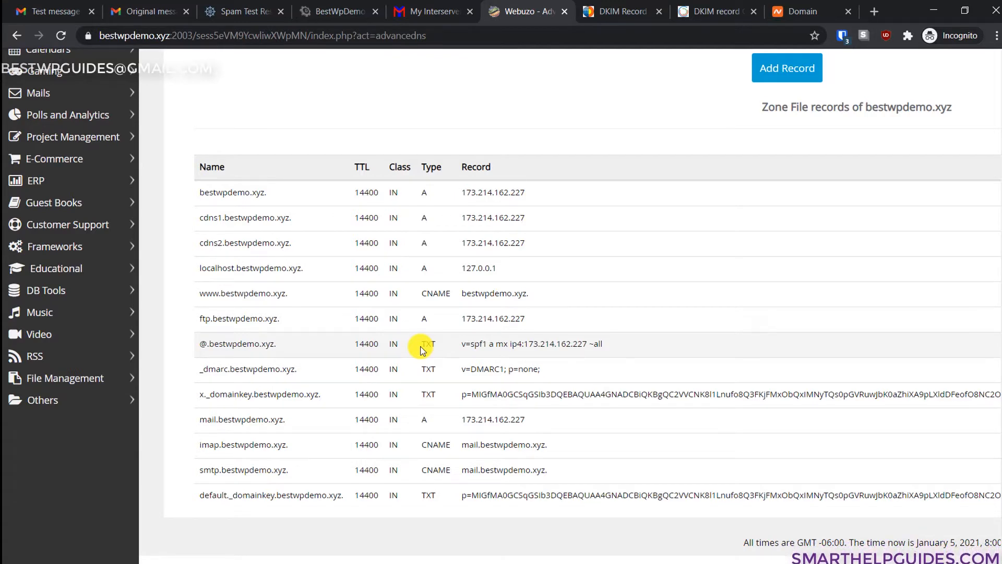
pyautogui.scroll(1, 420, 347)
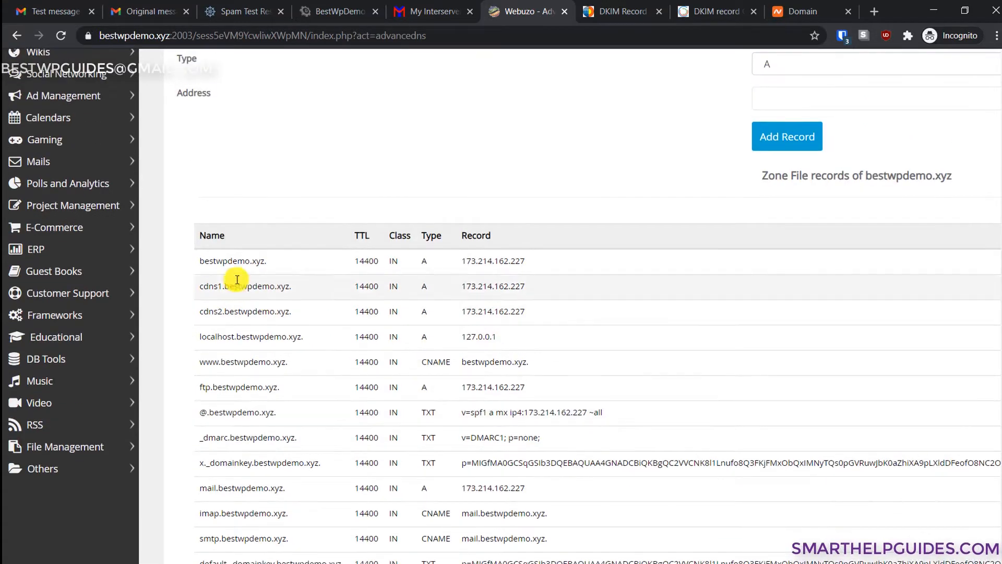
pyautogui.moveTo(200, 286)
pyautogui.mouseDown()
pyautogui.moveTo(291, 288)
pyautogui.moveTo(308, 317)
pyautogui.moveTo(253, 313)
pyautogui.moveTo(196, 291)
pyautogui.moveTo(423, 316)
pyautogui.moveTo(538, 311)
pyautogui.moveTo(335, 304)
pyautogui.moveTo(191, 281)
pyautogui.mouseUp()
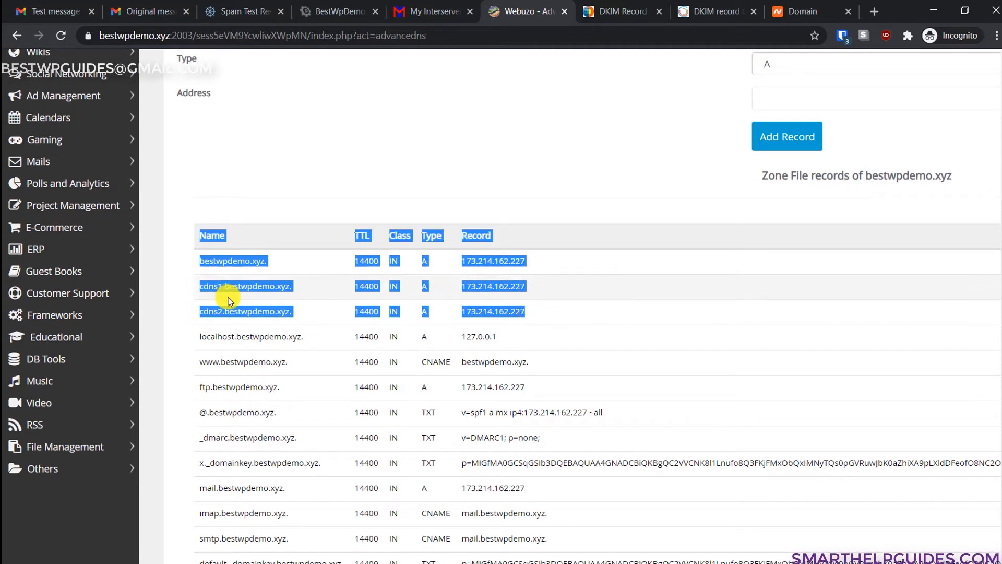
pyautogui.click(228, 297)
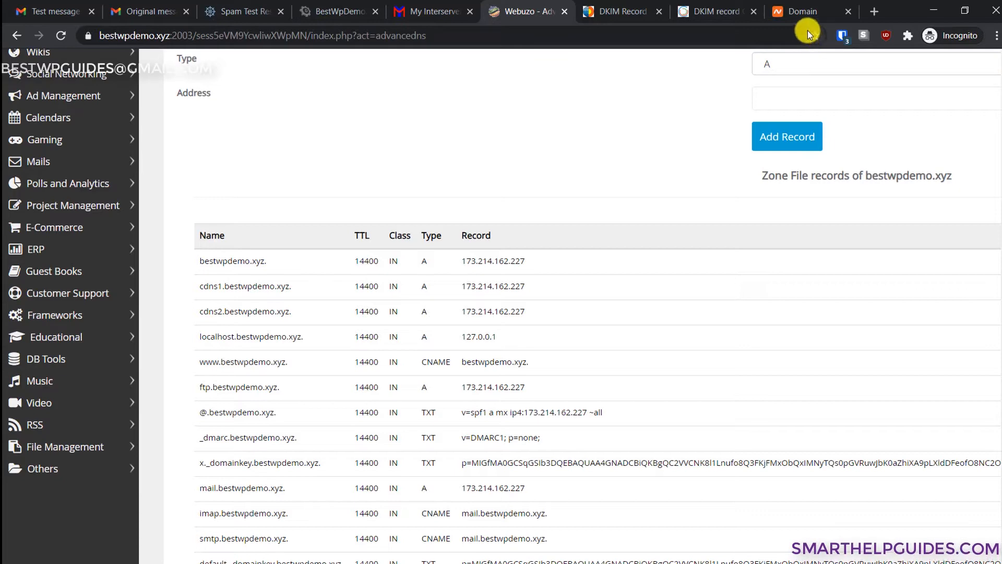
pyautogui.click(804, 11)
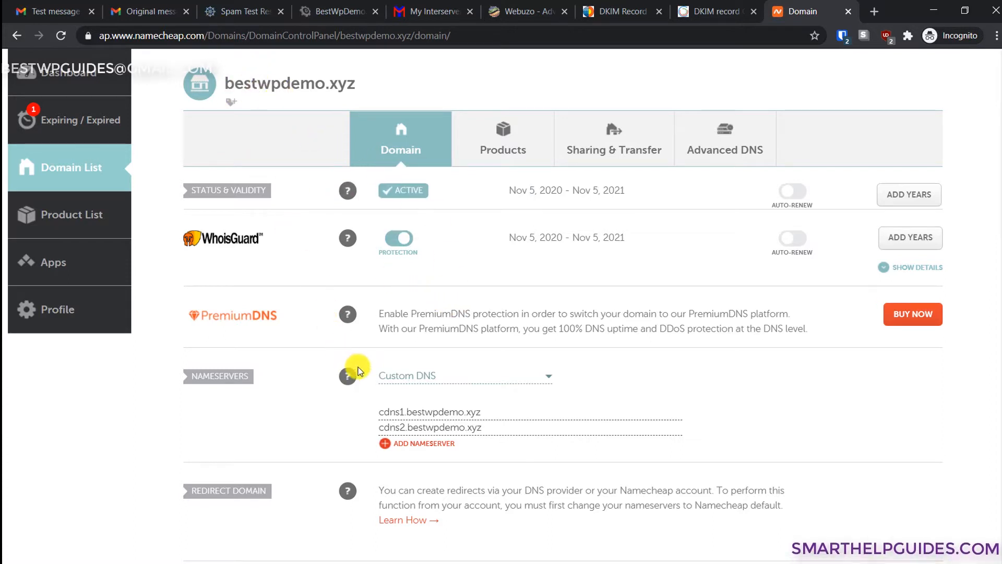
# - Go to Advanced DNS for bestwpdemo.xyz and start adding a Personal DNS Server nameserver
pyautogui.click(712, 140)
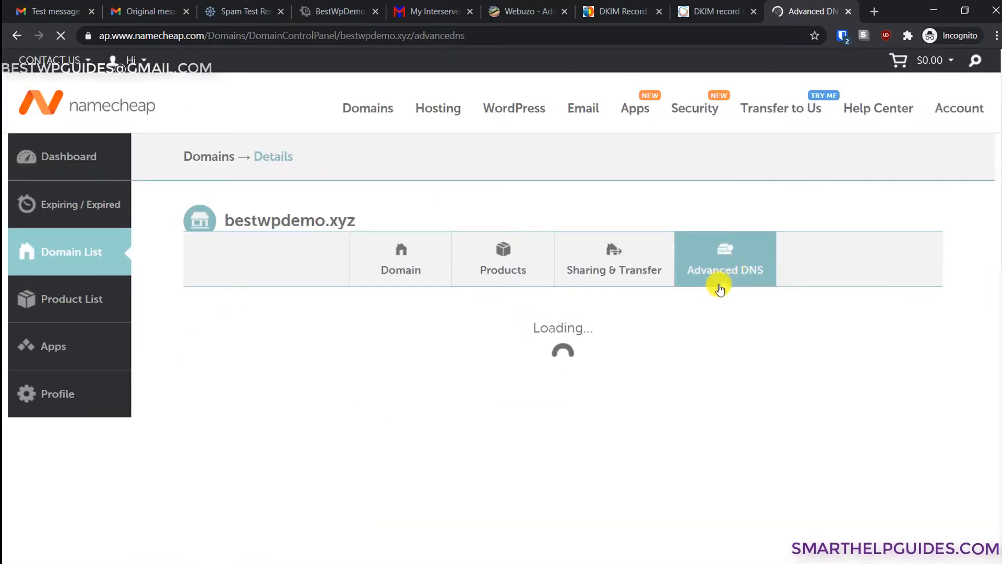
pyautogui.scroll(-1, 721, 285)
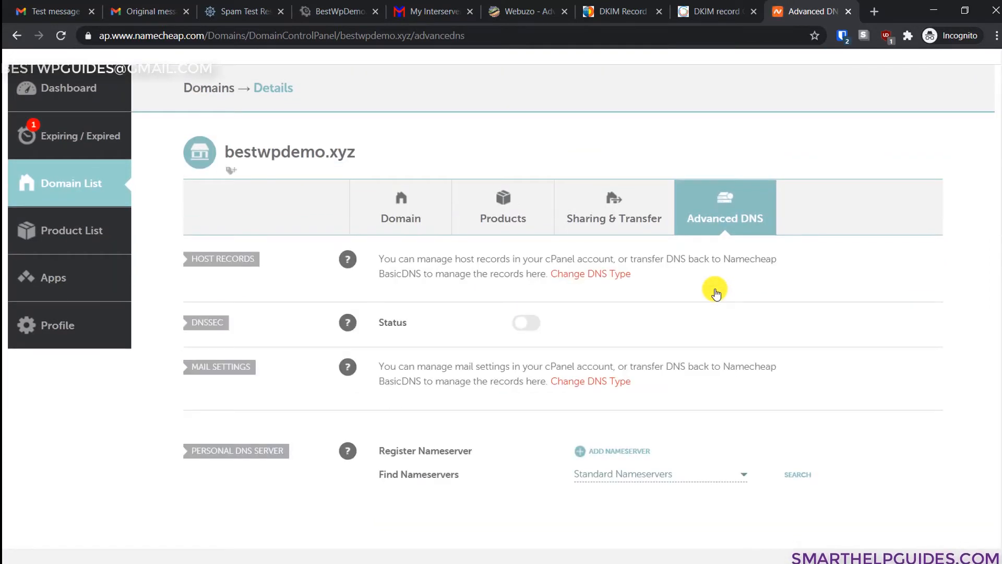
pyautogui.scroll(-2, 717, 294)
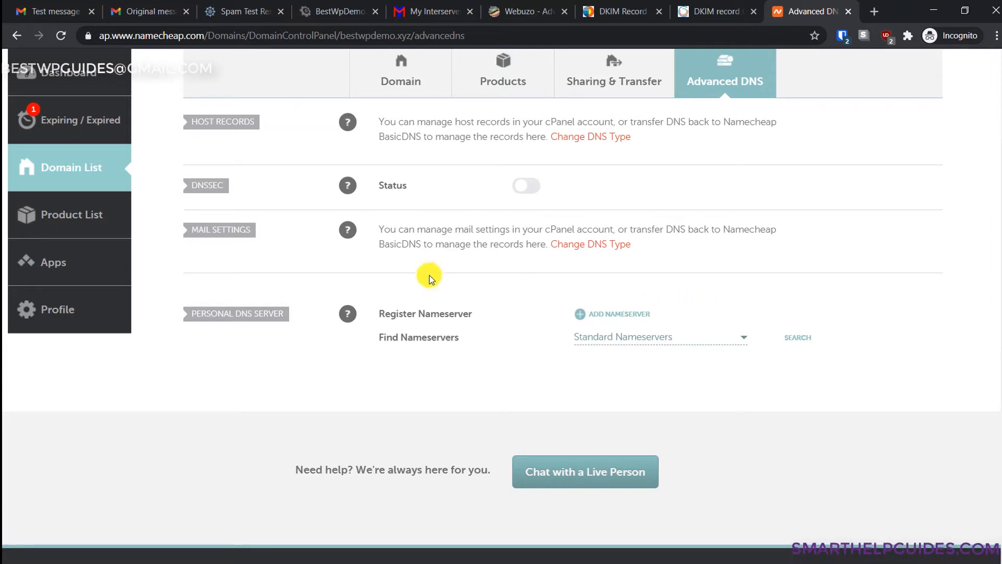
pyautogui.click(191, 308)
pyautogui.click(294, 340)
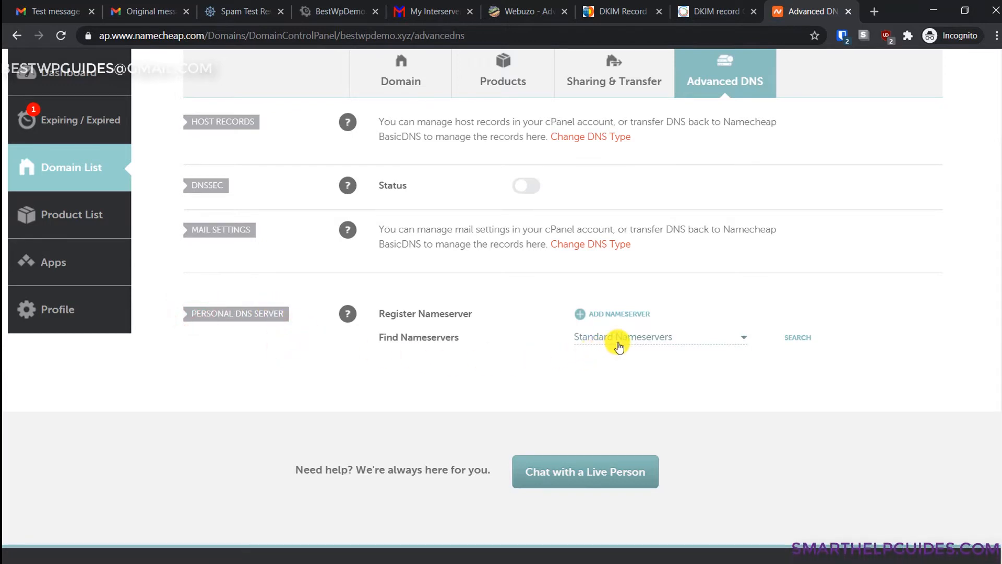
pyautogui.click(584, 315)
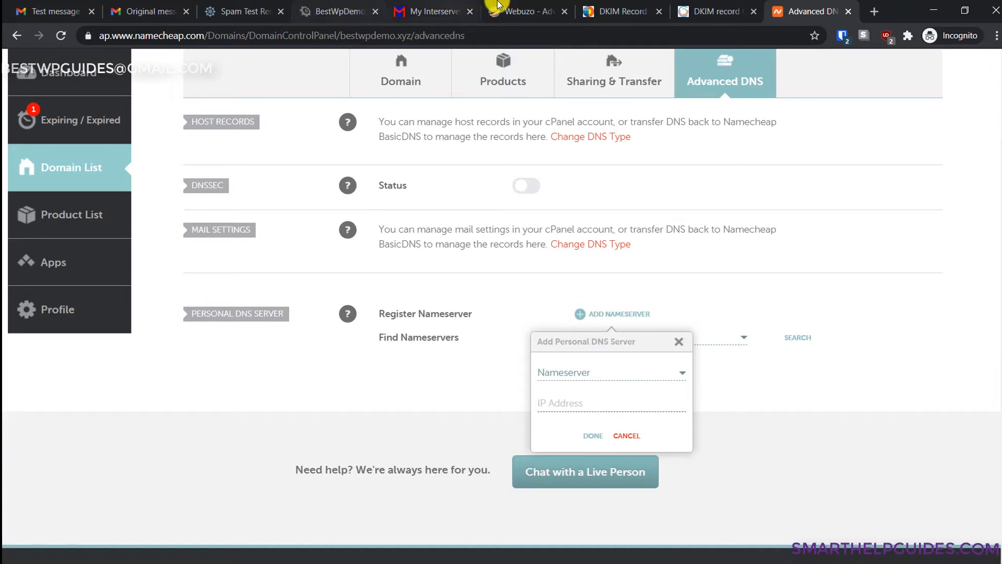
pyautogui.click(522, 11)
pyautogui.scroll(4, 454, 151)
pyautogui.scroll(-3, 458, 358)
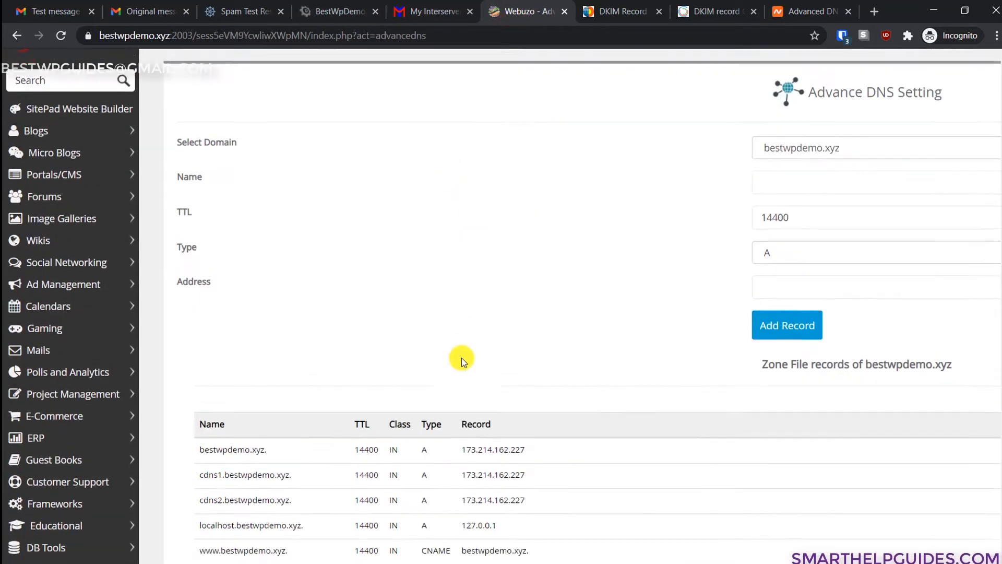
pyautogui.moveTo(199, 353); pyautogui.dragTo(294, 357)
pyautogui.hotkey('ctrl', 'c')
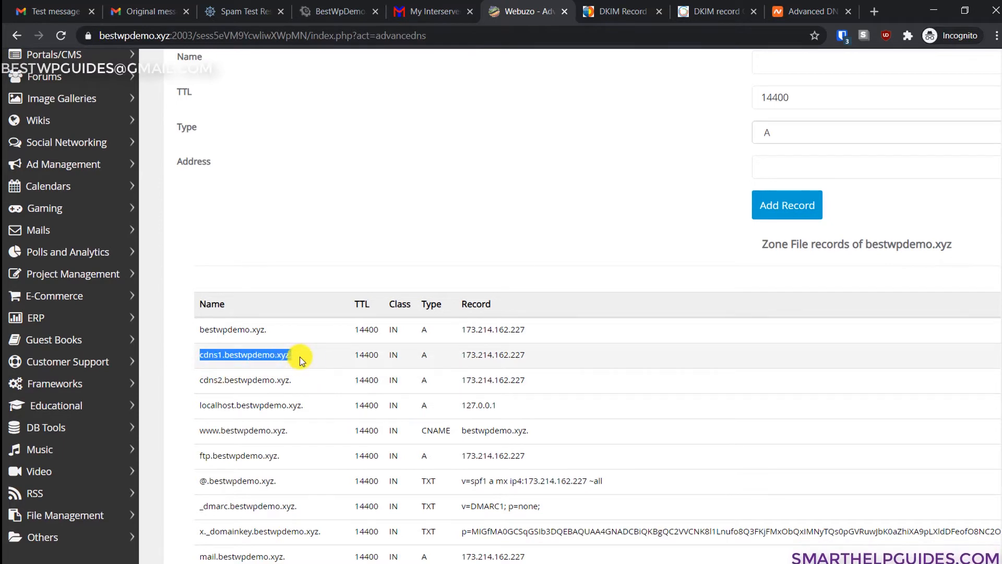
pyautogui.click(825, 10)
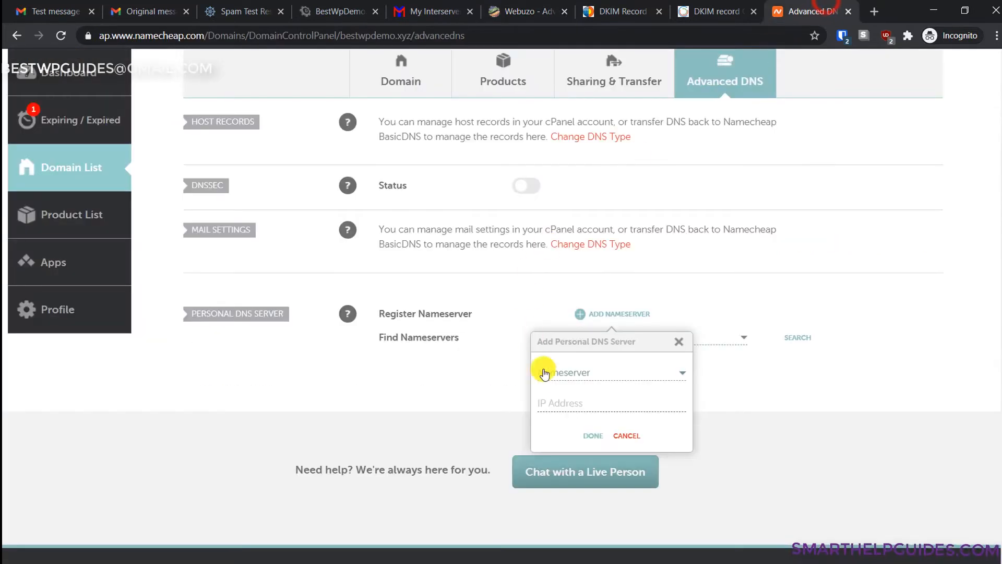
pyautogui.click(571, 371)
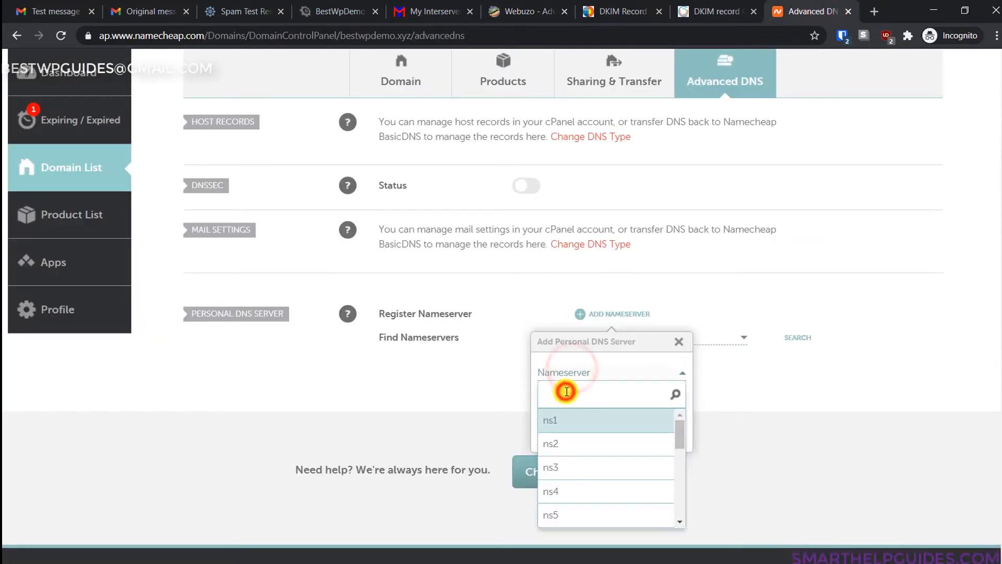
pyautogui.hotkey('ctrl', 'v')
pyautogui.press('BackSpace')
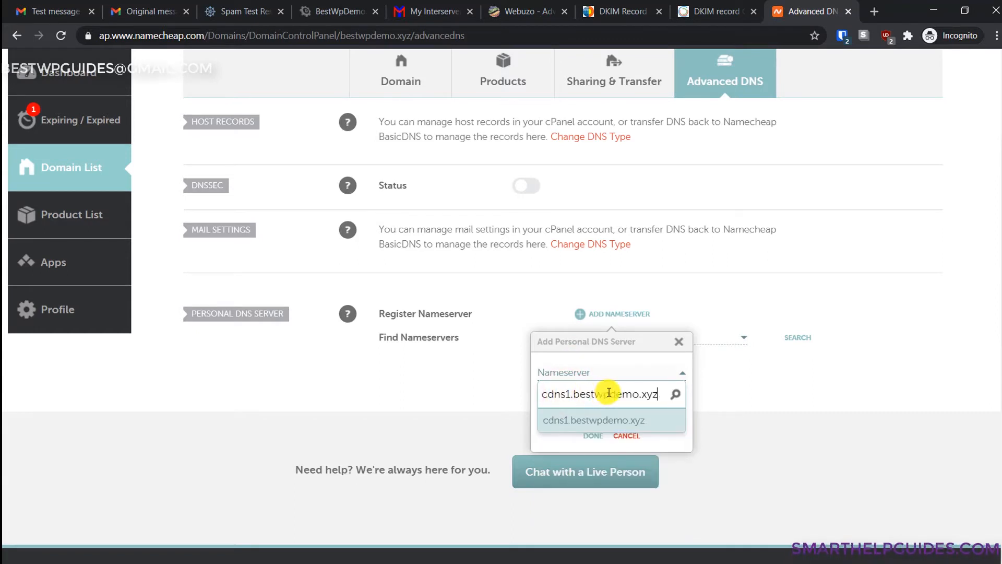
pyautogui.click(597, 424)
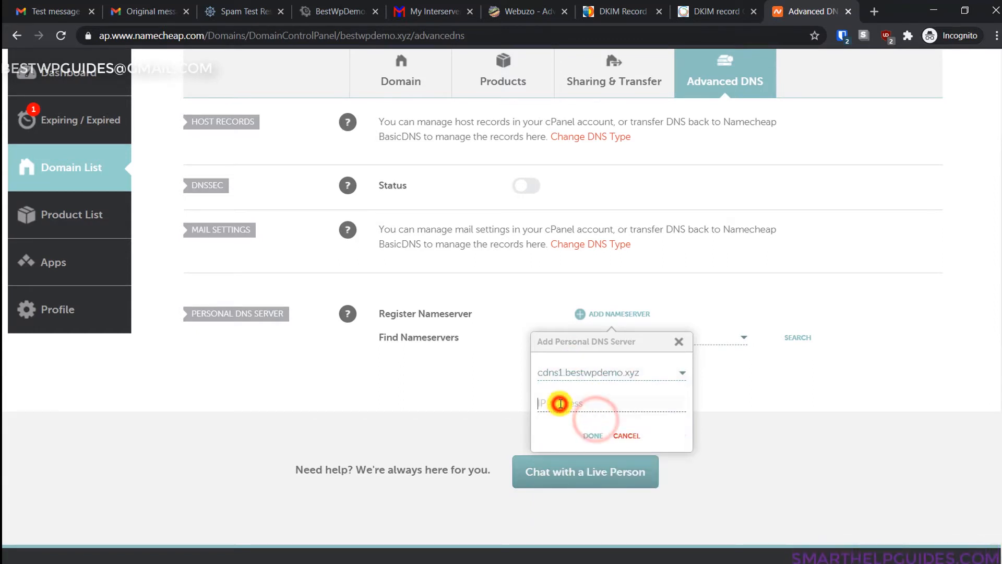
pyautogui.click(446, 5)
pyautogui.click(351, 6)
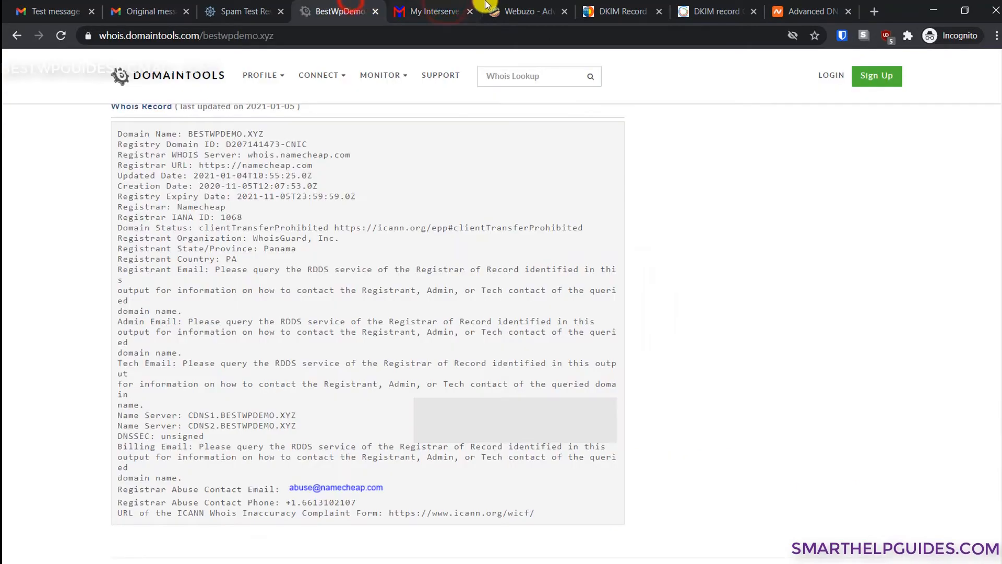
pyautogui.click(527, 11)
pyautogui.moveTo(527, 354); pyautogui.dragTo(461, 351)
pyautogui.hotkey('ctrl', 'c')
pyautogui.click(804, 7)
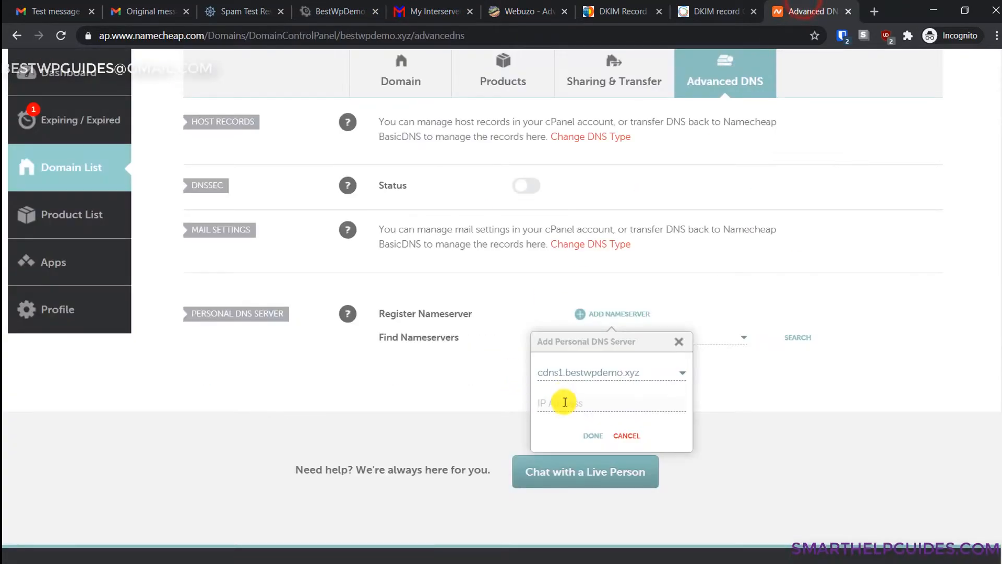
pyautogui.hotkey('ctrl', 'v')
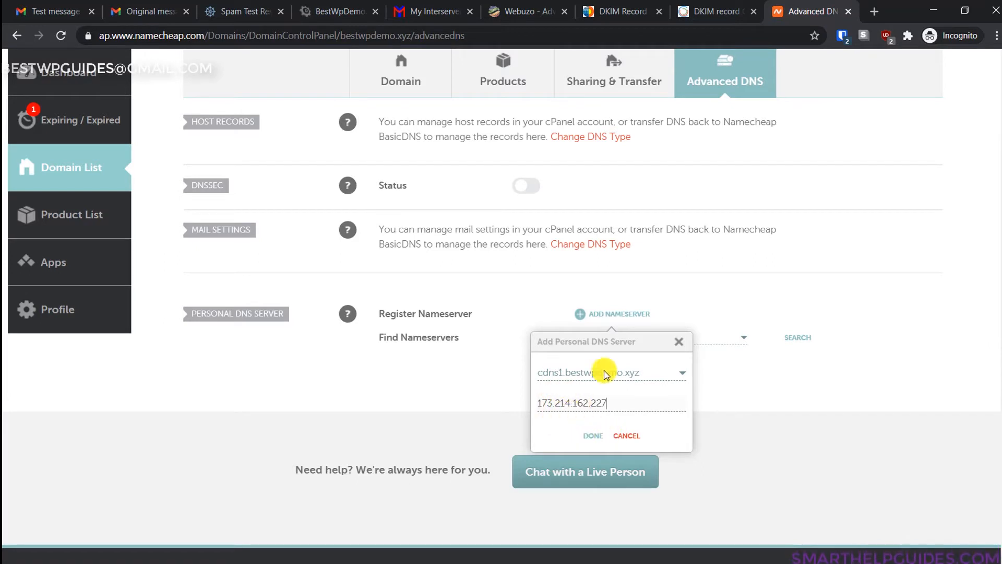
pyautogui.click(632, 436)
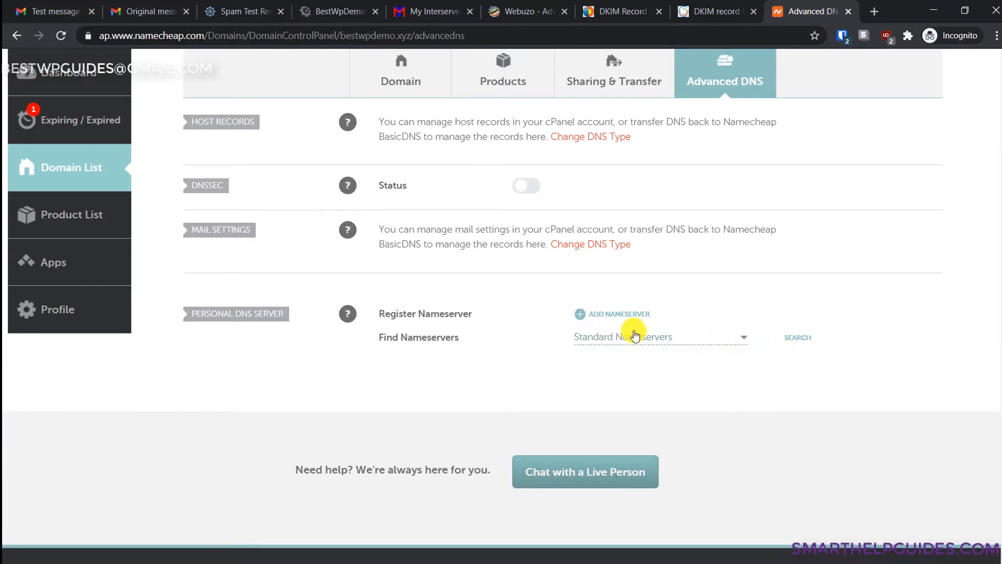
# - Switch the nameserver lookup to Custom Nameservers and search by the server IP 173.214.162.227
pyautogui.click(729, 340)
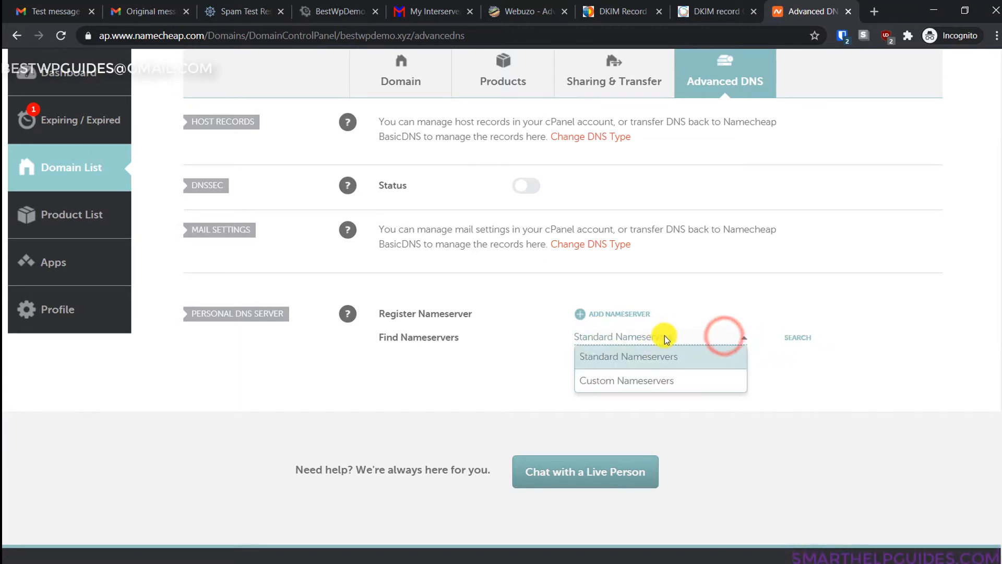
pyautogui.click(646, 380)
pyautogui.click(627, 360)
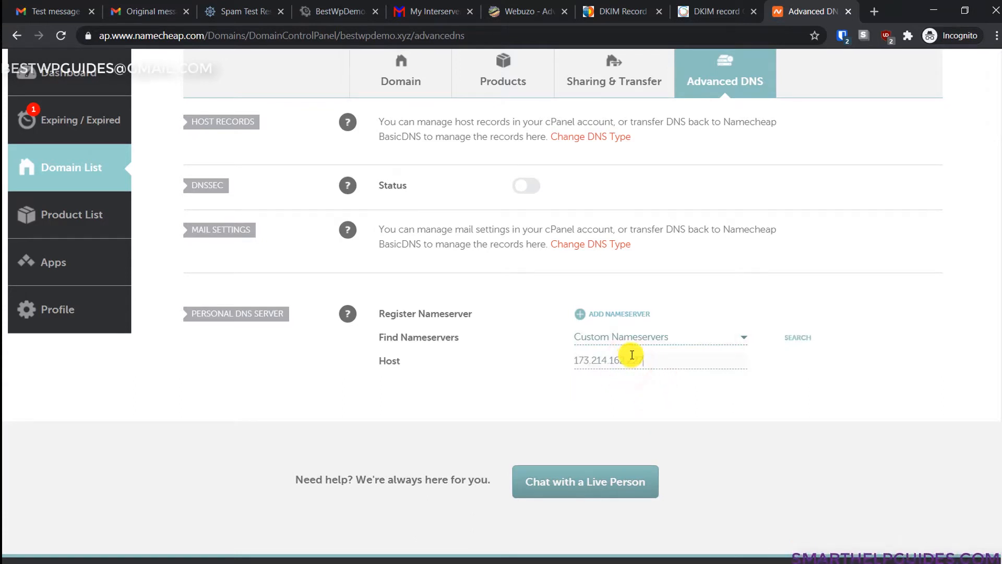
pyautogui.click(798, 338)
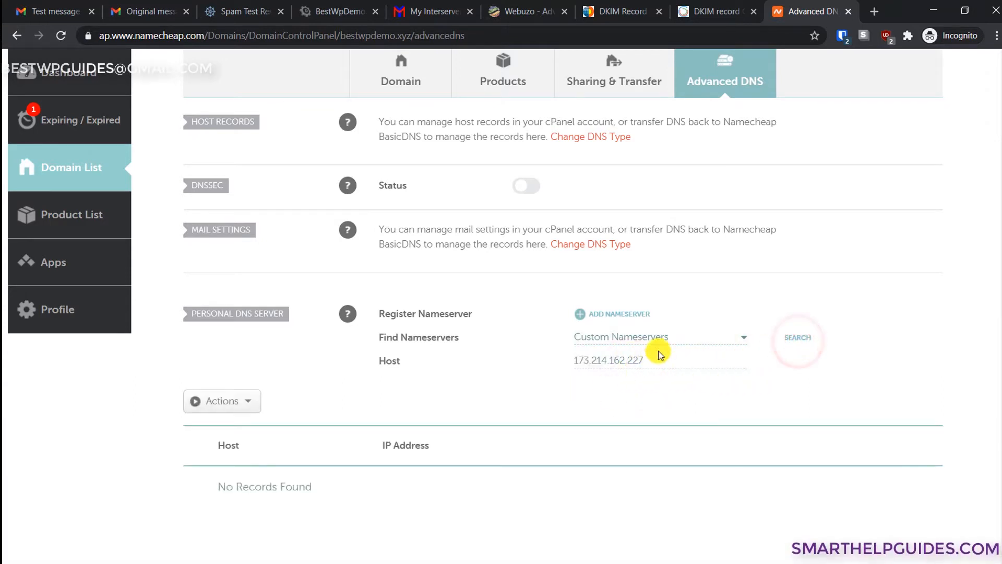
pyautogui.doubleClick(657, 353)
pyautogui.click(366, 11)
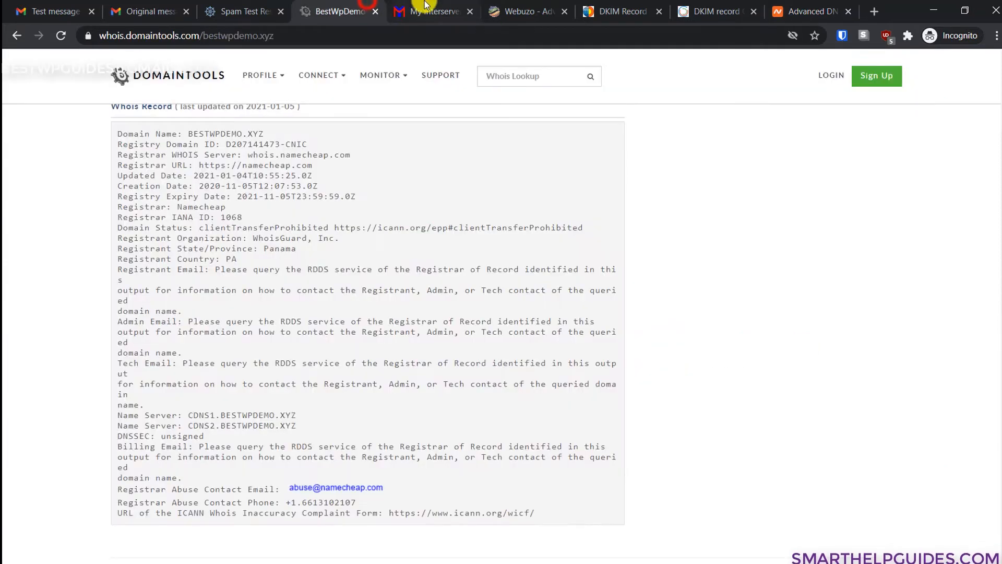
pyautogui.click(425, 11)
pyautogui.click(521, 11)
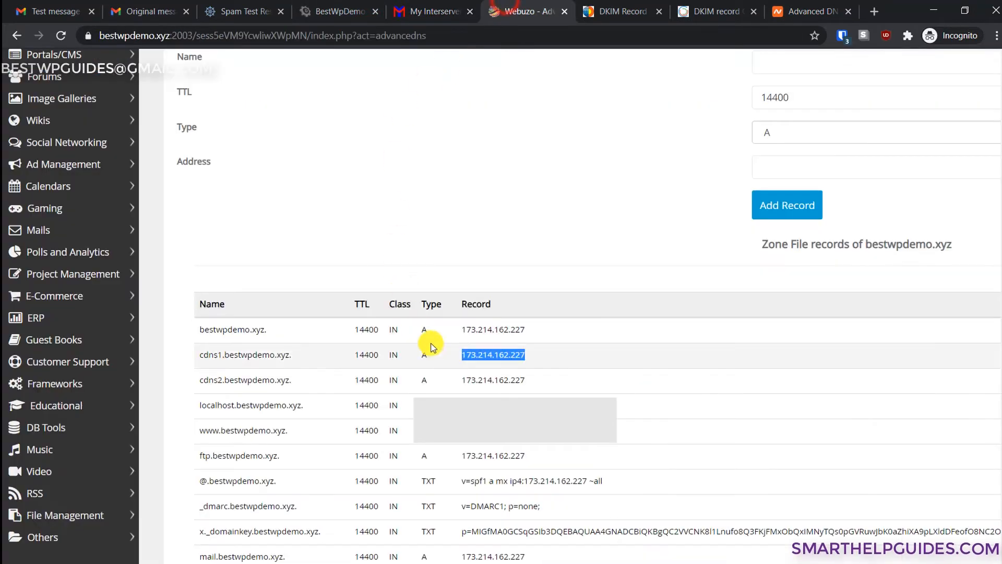
pyautogui.moveTo(291, 355); pyautogui.dragTo(197, 355)
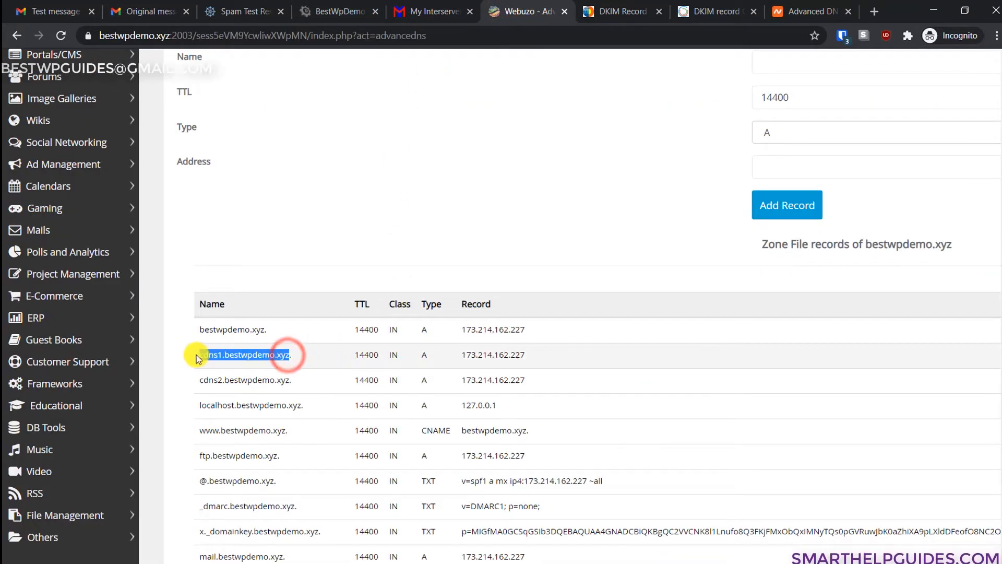
pyautogui.click(805, 11)
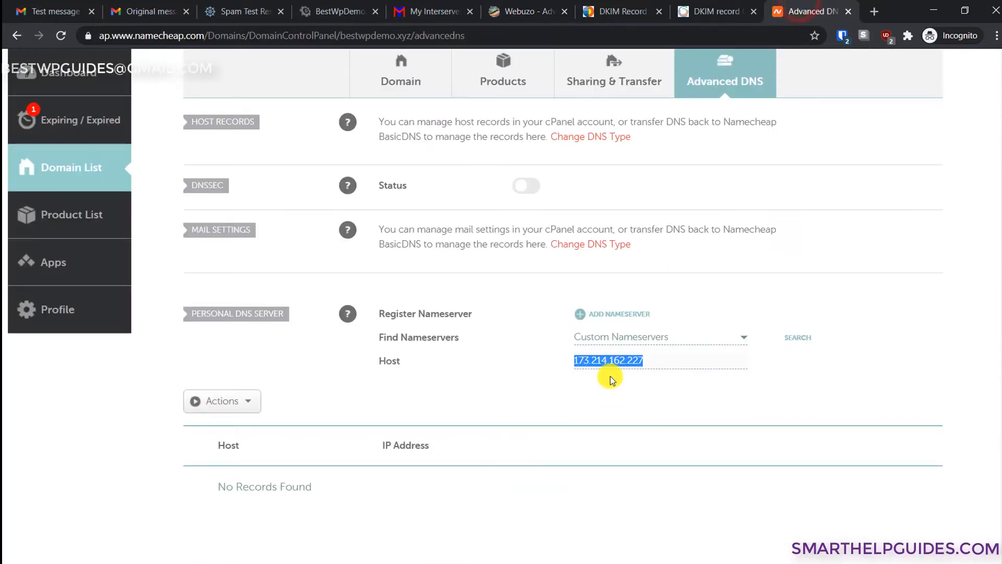
# - Look up cdns1, cdns2 and cdns3.bestwpdemo.xyz; the first two resolve to 173.214.162.227, cdns3 has none
pyautogui.click(790, 336)
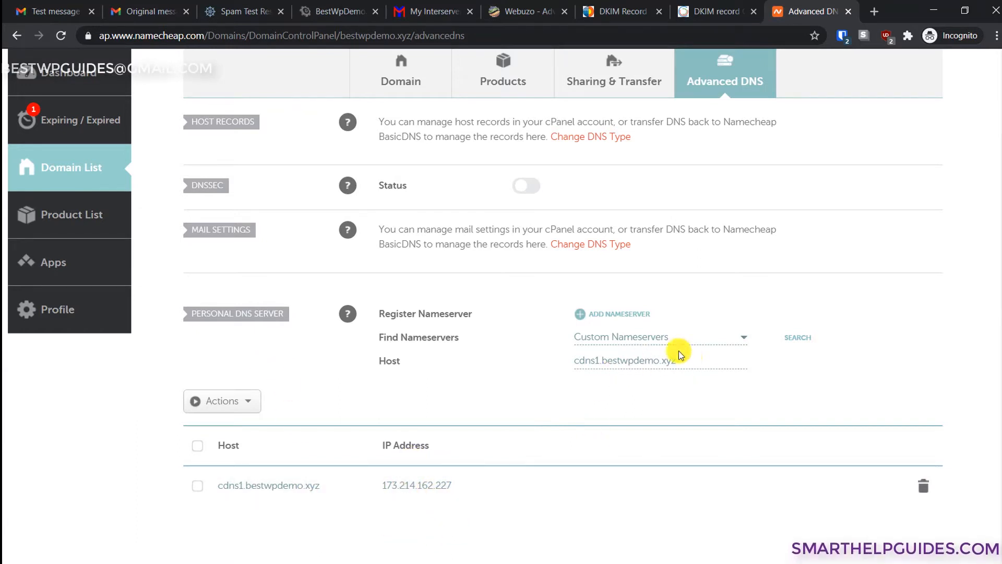
pyautogui.click(599, 361)
pyautogui.press('BackSpace')
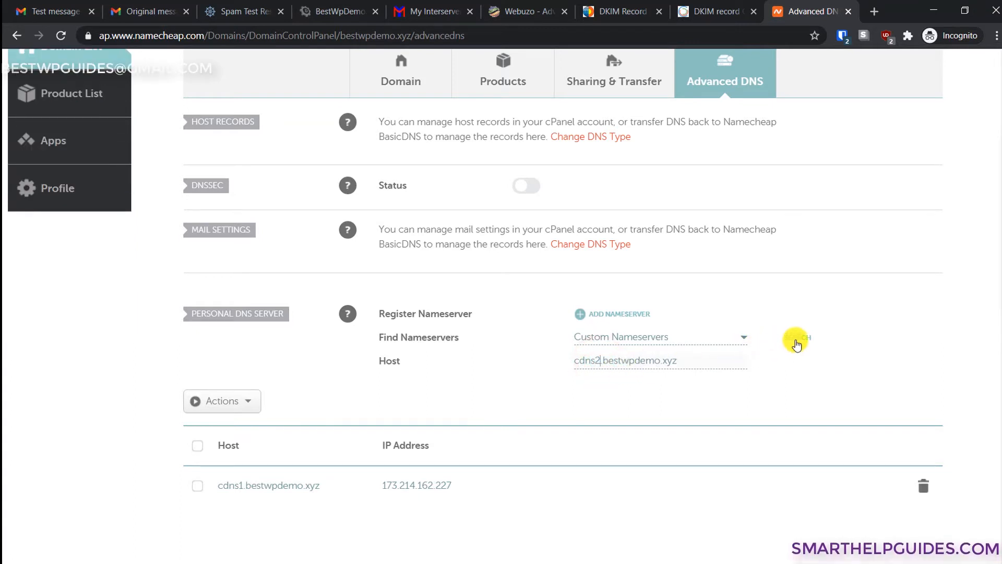
pyautogui.click(797, 338)
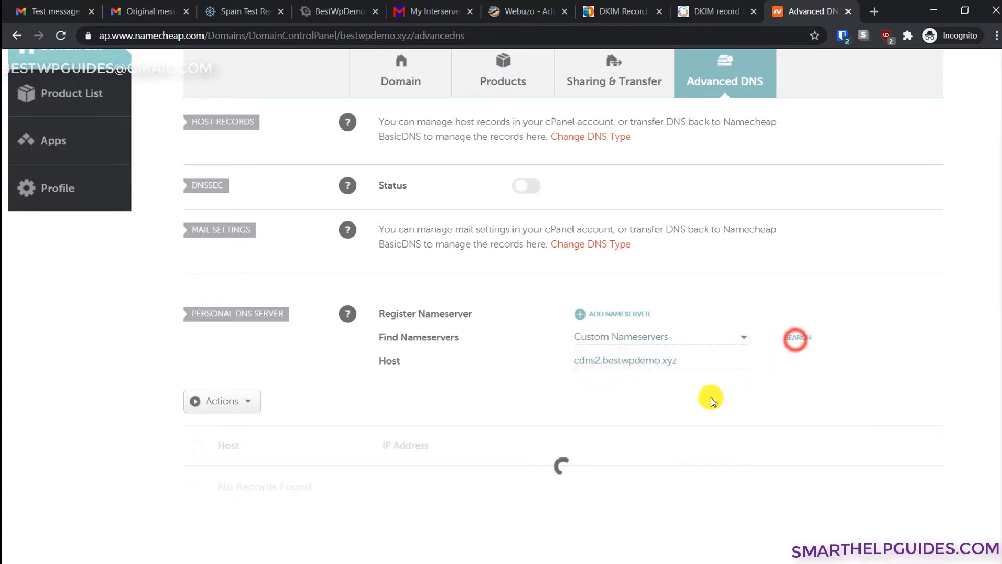
pyautogui.click(599, 360)
pyautogui.press('BackSpace')
pyautogui.write('3')
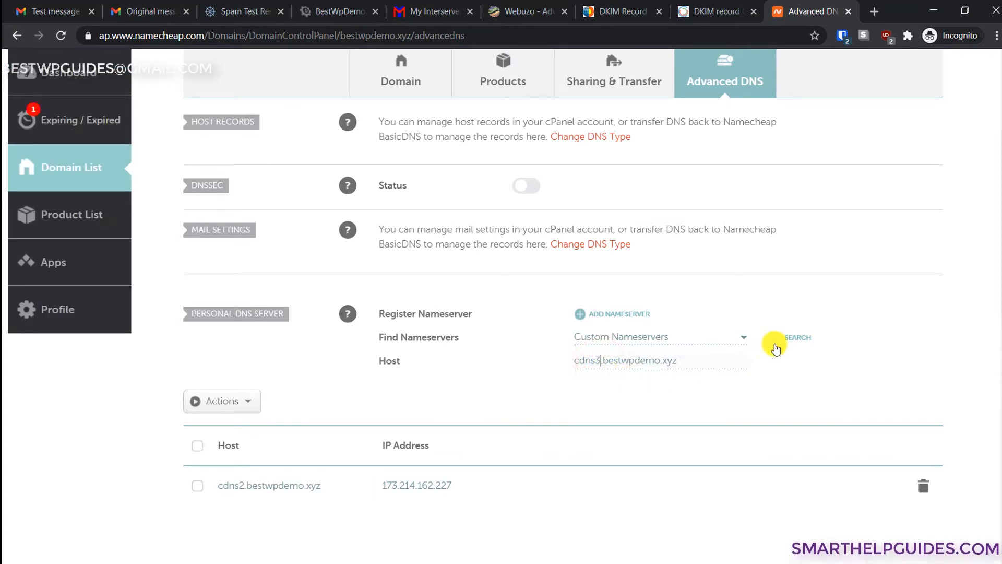
pyautogui.click(785, 348)
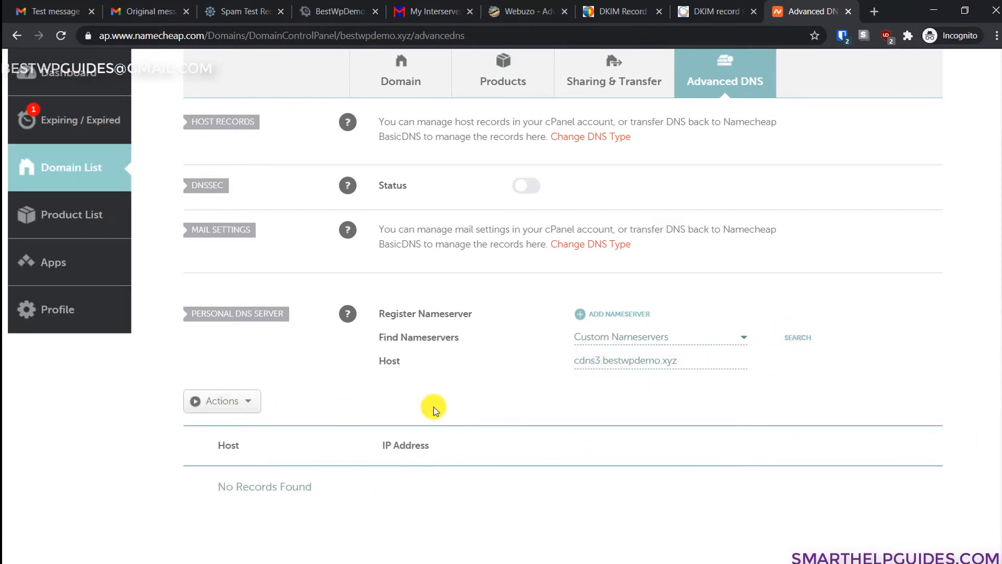
pyautogui.scroll(2, 460, 374)
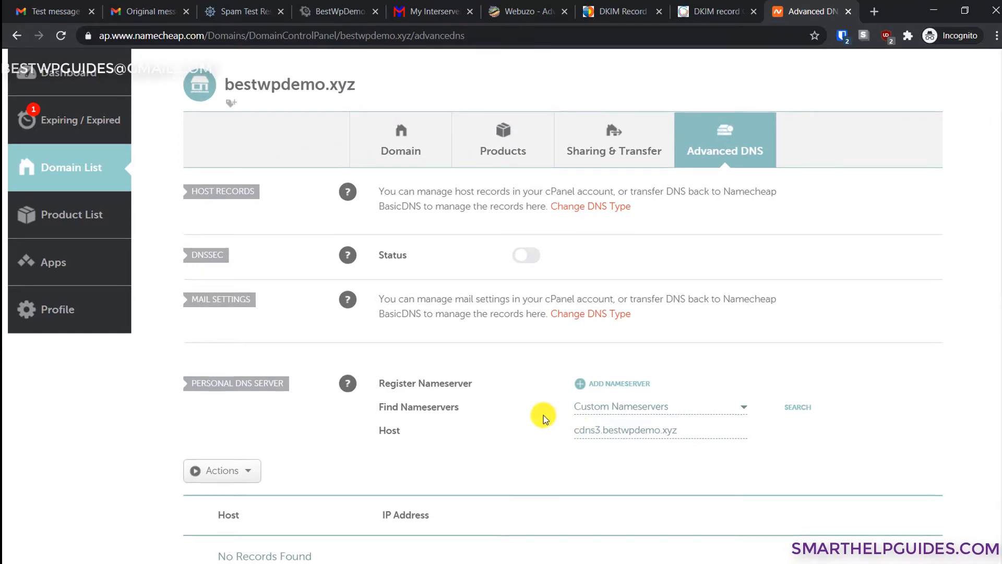
# - Check the domain's Custom DNS nameservers cdns1 and cdns2.bestwpdemo.xyz, then return to the Word checklist
pyautogui.scroll(3, 542, 414)
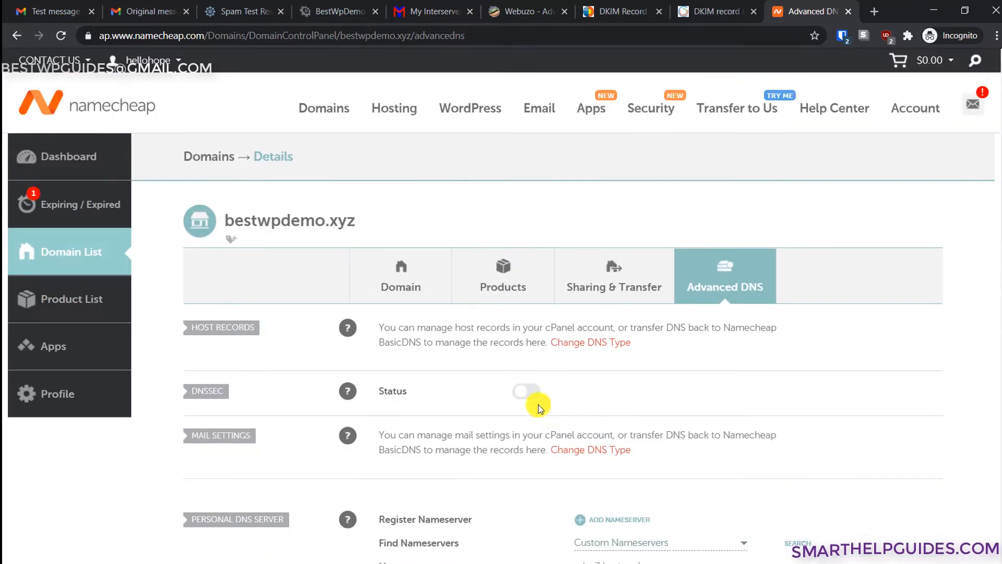
pyautogui.click(383, 263)
pyautogui.scroll(-3, 595, 360)
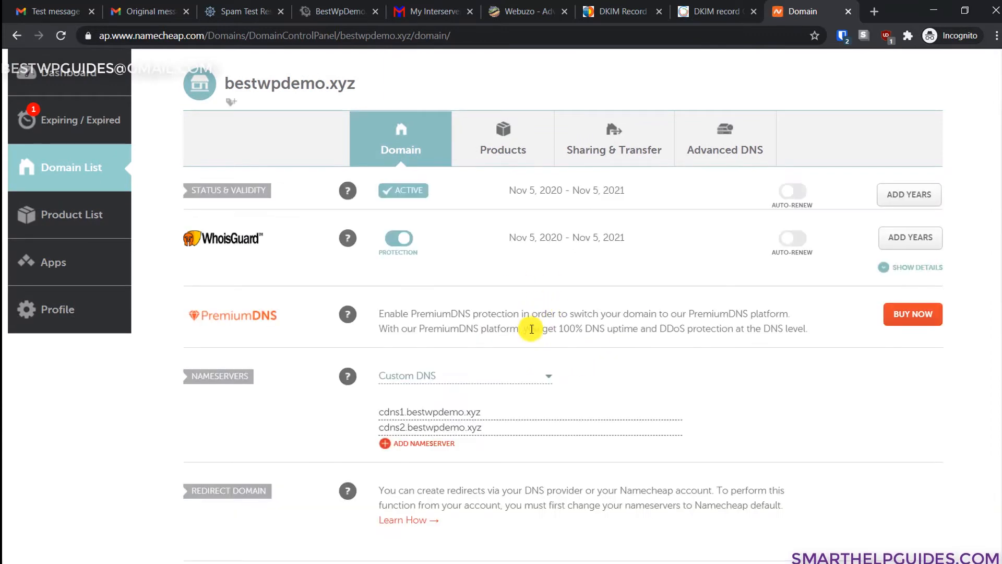
pyautogui.scroll(-1, 531, 330)
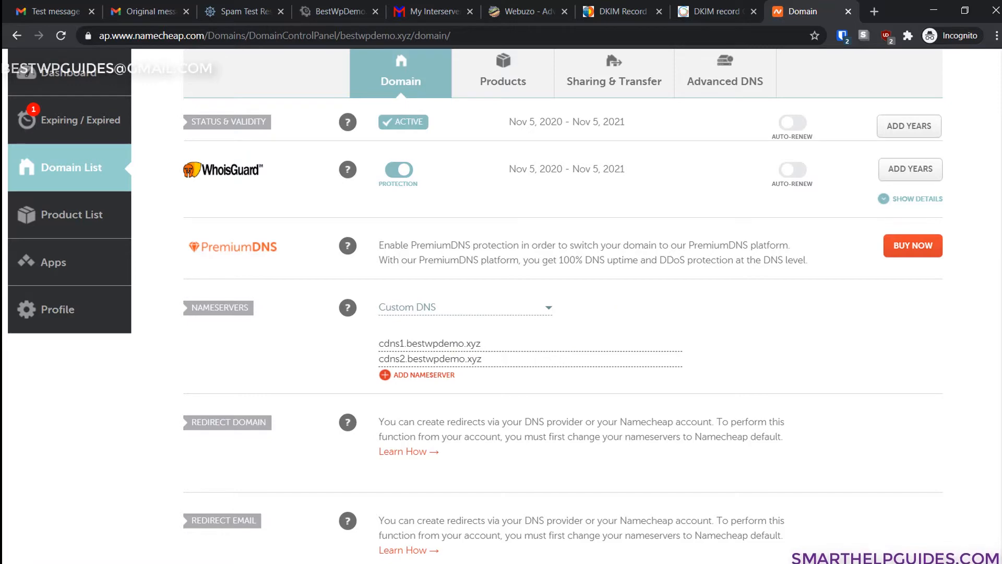
pyautogui.click(948, 253)
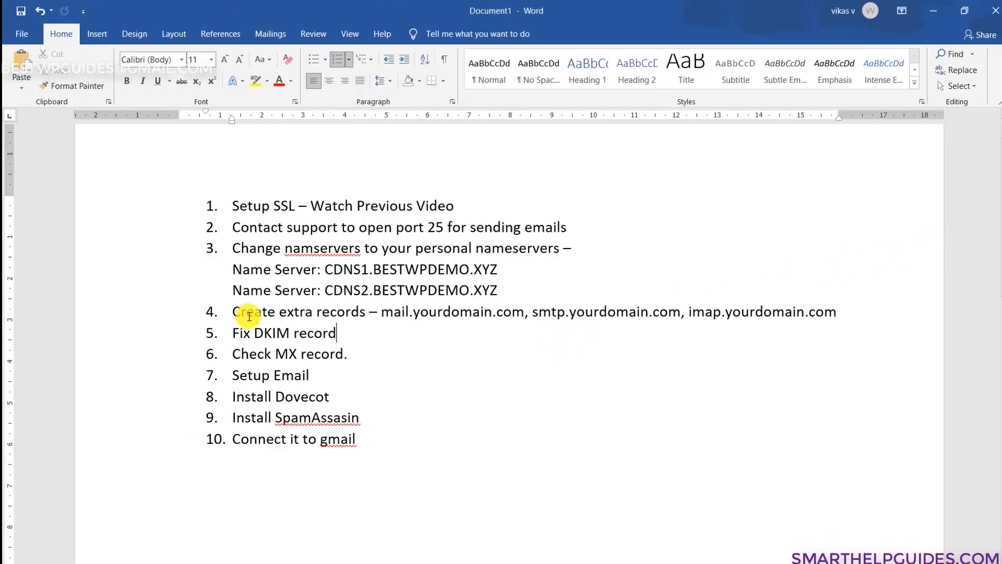
# - Highlight checklist step 4 about creating extra records, then go back to Namecheap's domain page
pyautogui.moveTo(234, 314); pyautogui.dragTo(501, 312)
pyautogui.click(633, 357)
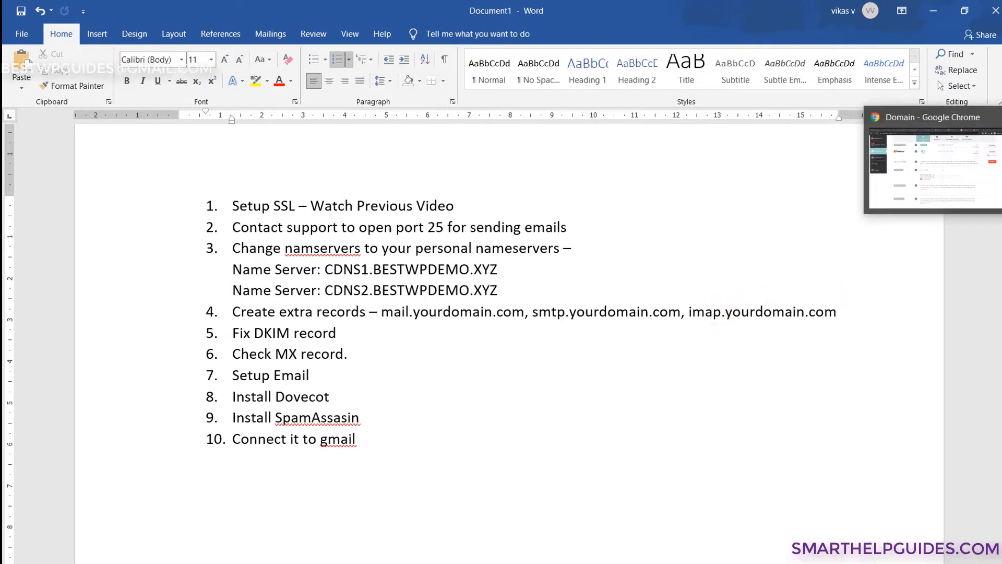
pyautogui.click(958, 173)
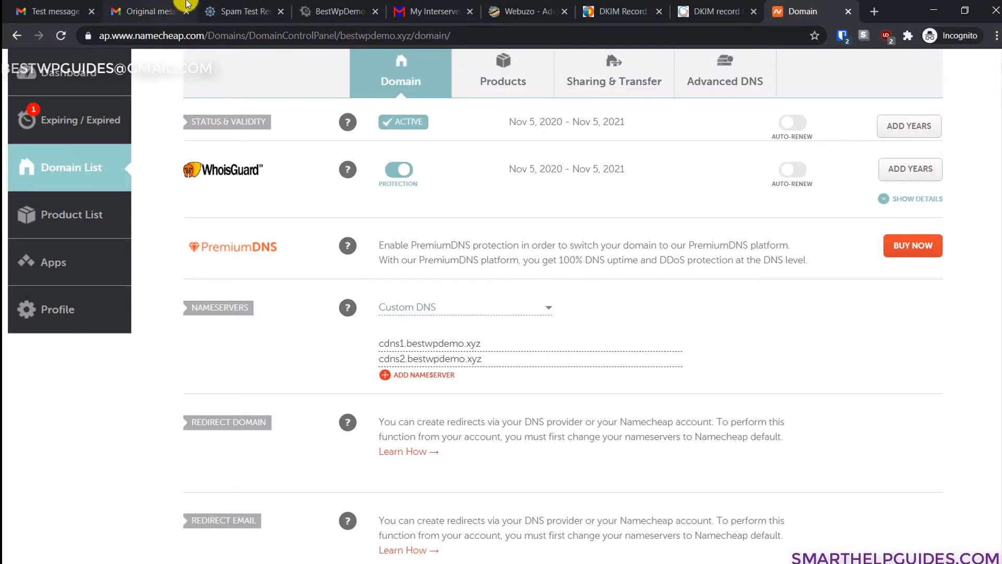
# - Start a new mail record in Webuzo's bestwpdemo.xyz zone, entering its record name
pyautogui.click(511, 6)
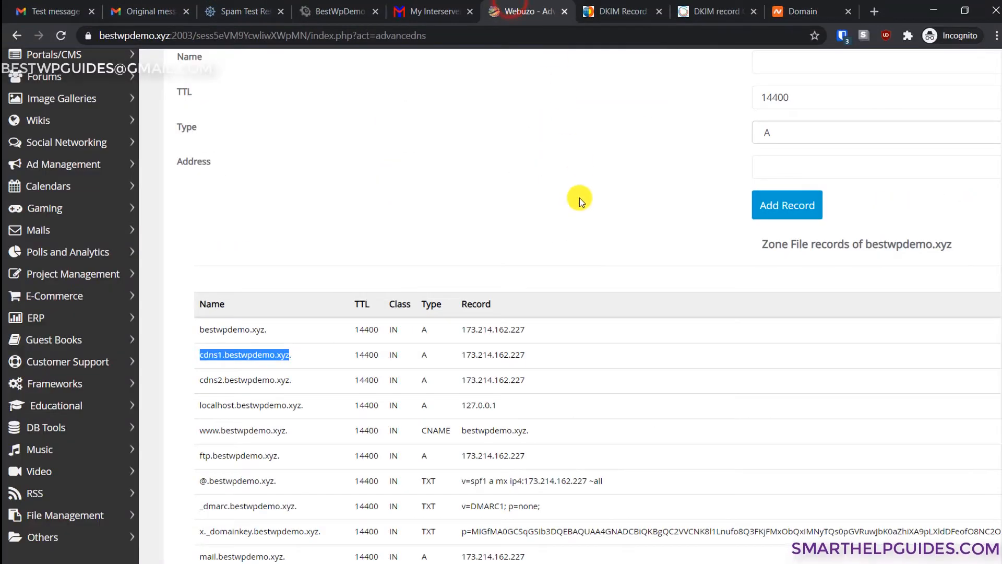
pyautogui.scroll(3, 580, 197)
pyautogui.scroll(-3, 579, 197)
pyautogui.scroll(-1, 526, 208)
pyautogui.scroll(2, 496, 210)
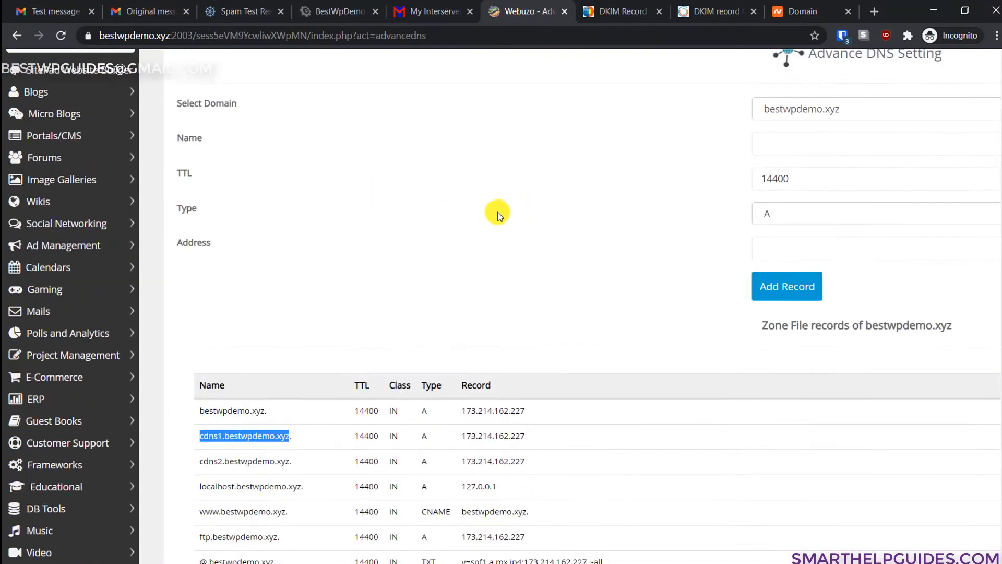
pyautogui.scroll(-2, 548, 355)
pyautogui.scroll(4, 694, 252)
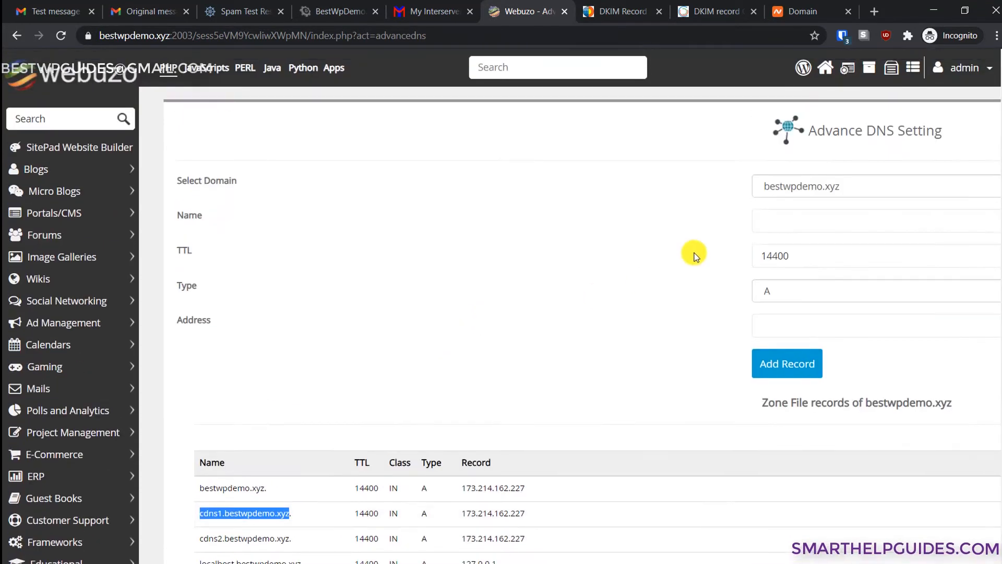
pyautogui.hscroll(4, 677, 365)
pyautogui.click(616, 220)
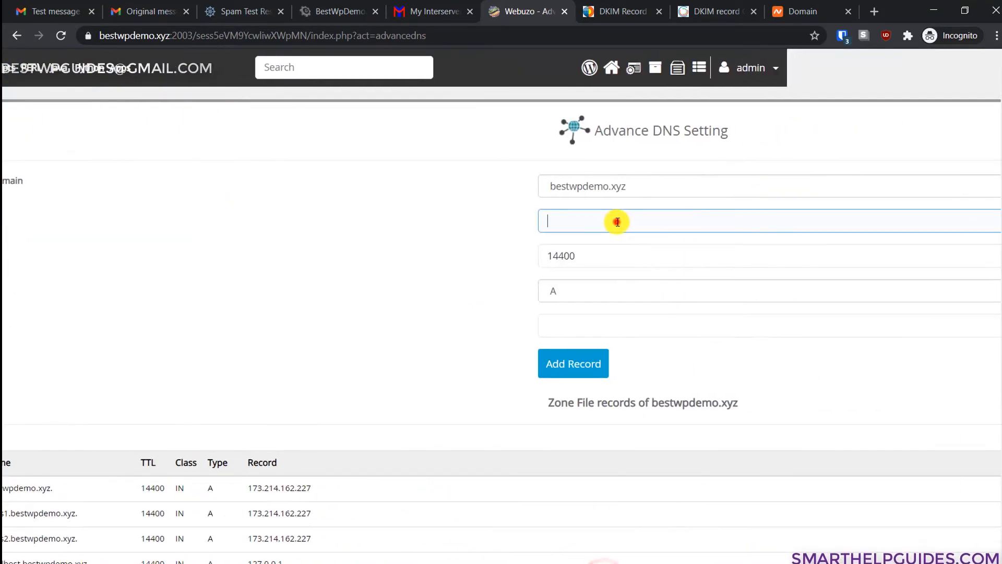
pyautogui.write('d')
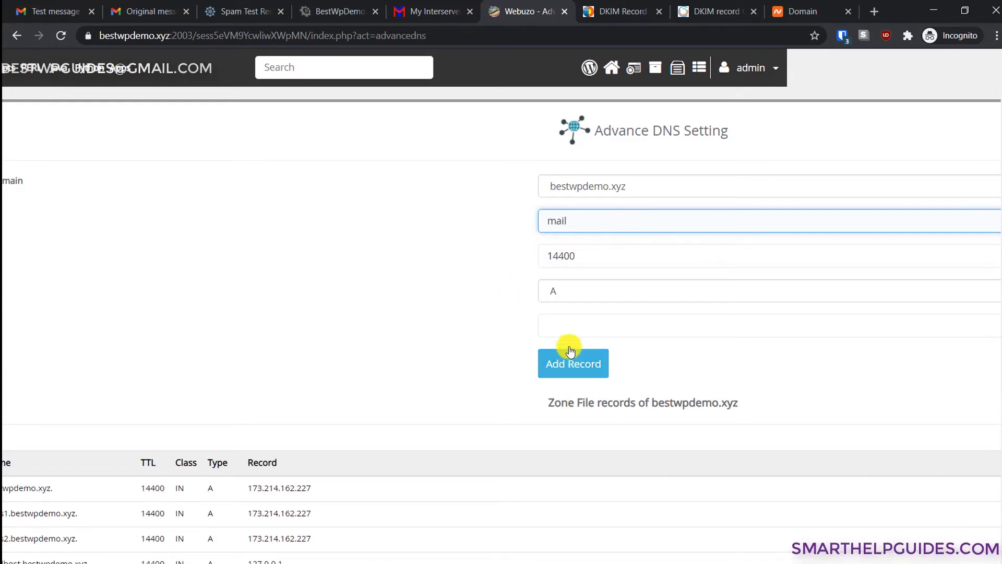
# - Copy the server IP 173.214.162.227 into the mail A record's Address field
pyautogui.click(573, 326)
pyautogui.hscroll(-3, 502, 323)
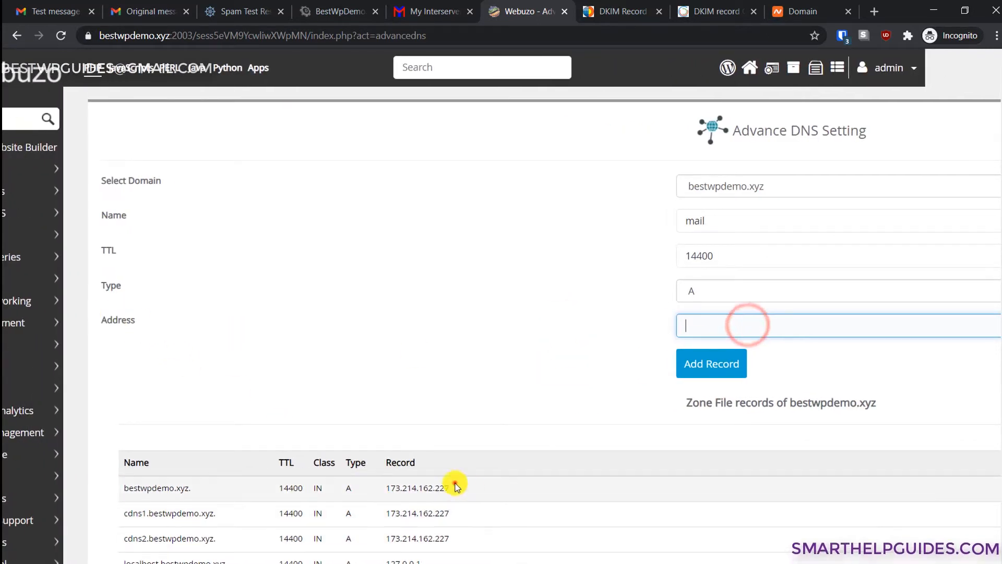
pyautogui.moveTo(452, 488); pyautogui.dragTo(392, 487)
pyautogui.hotkey('ctrl', 'c')
pyautogui.click(743, 322)
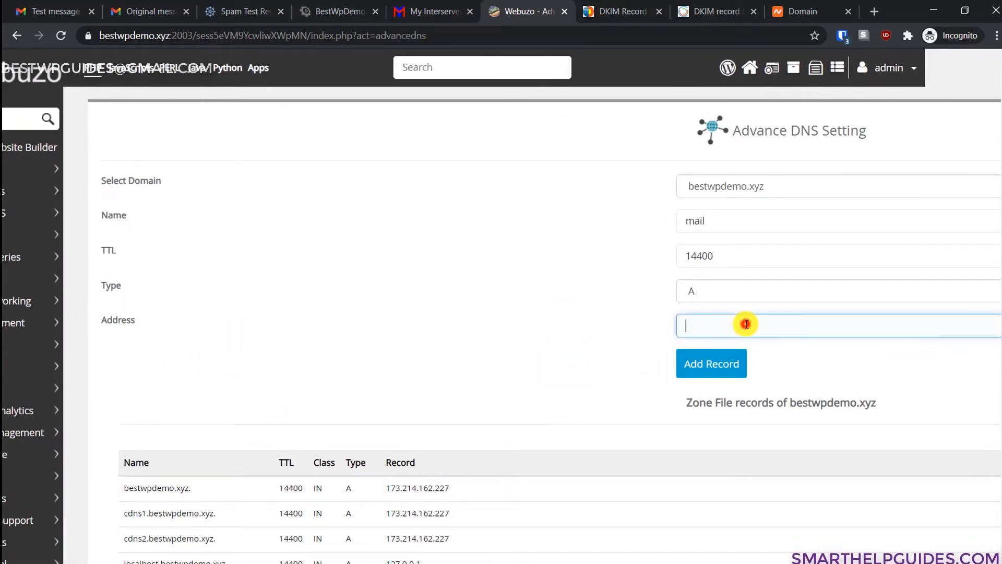
pyautogui.hotkey('ctrl', 'v')
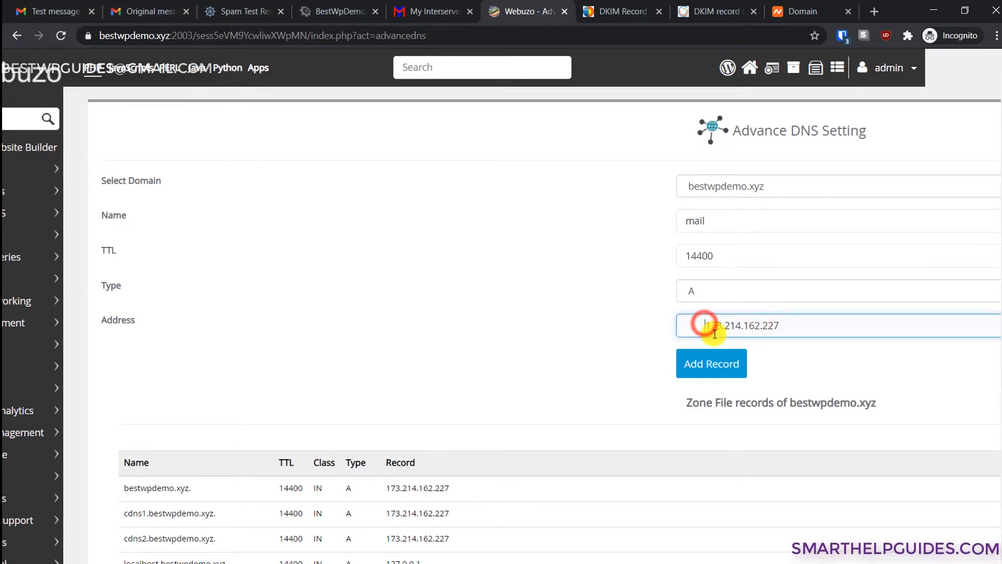
pyautogui.press('BackSpace')
pyautogui.click(783, 333)
pyautogui.press('Home')
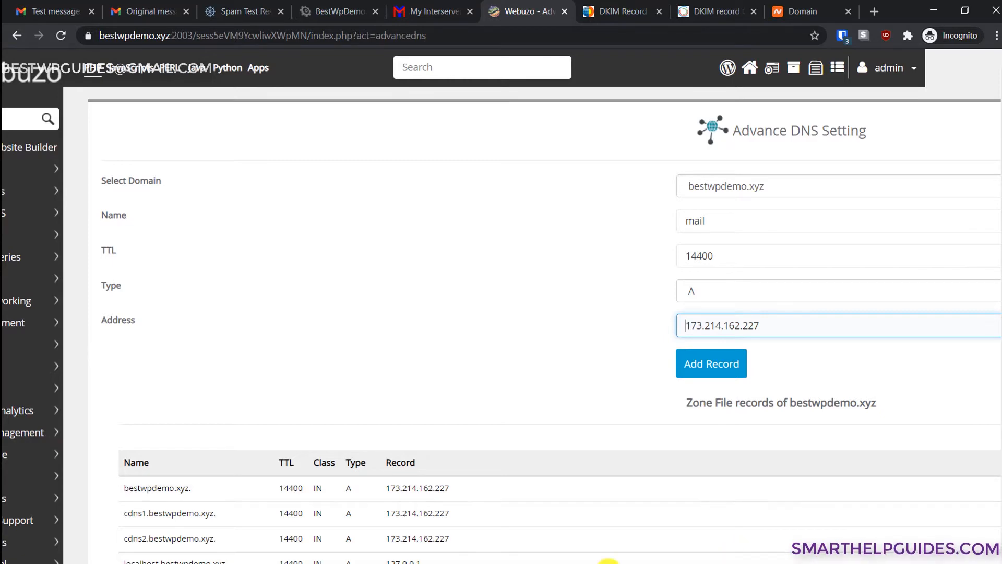
# - Review the zone's mail A record and the imap and smtp CNAMEs pointing to mail.bestwpdemo.xyz
pyautogui.scroll(-5, 601, 492)
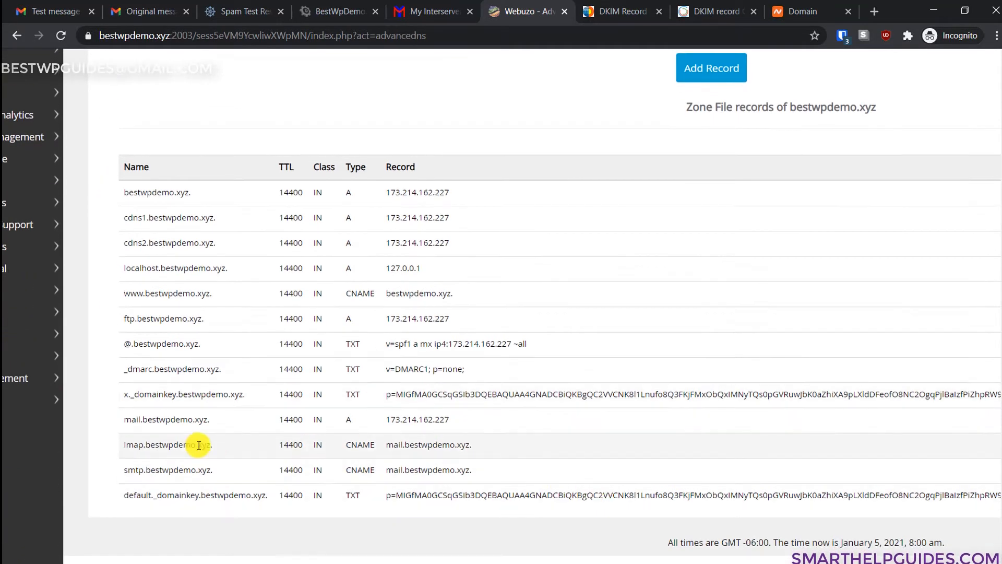
pyautogui.moveTo(125, 420); pyautogui.dragTo(419, 418)
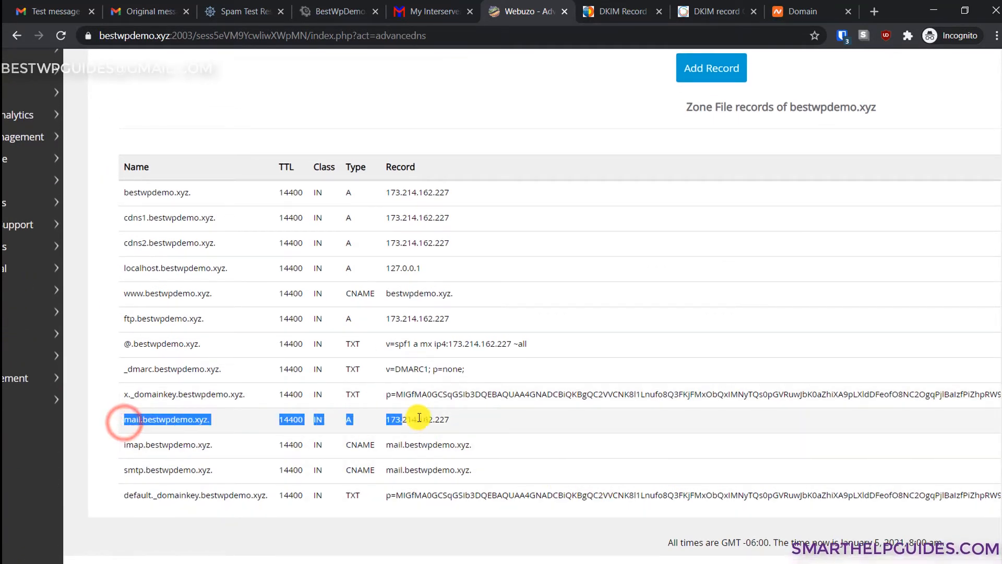
pyautogui.click(528, 470)
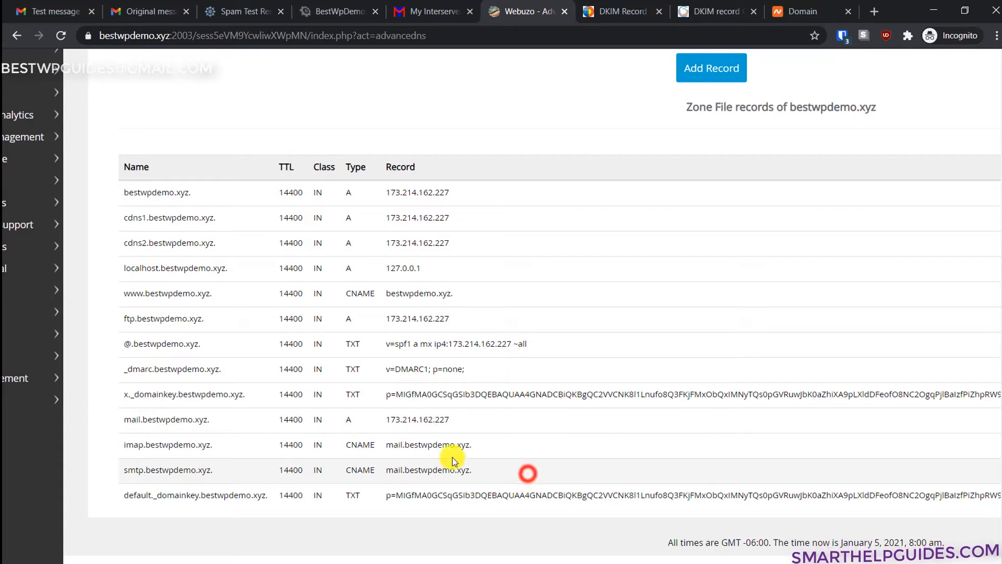
pyautogui.tripleClick(129, 444)
pyautogui.moveTo(123, 470); pyautogui.dragTo(196, 470)
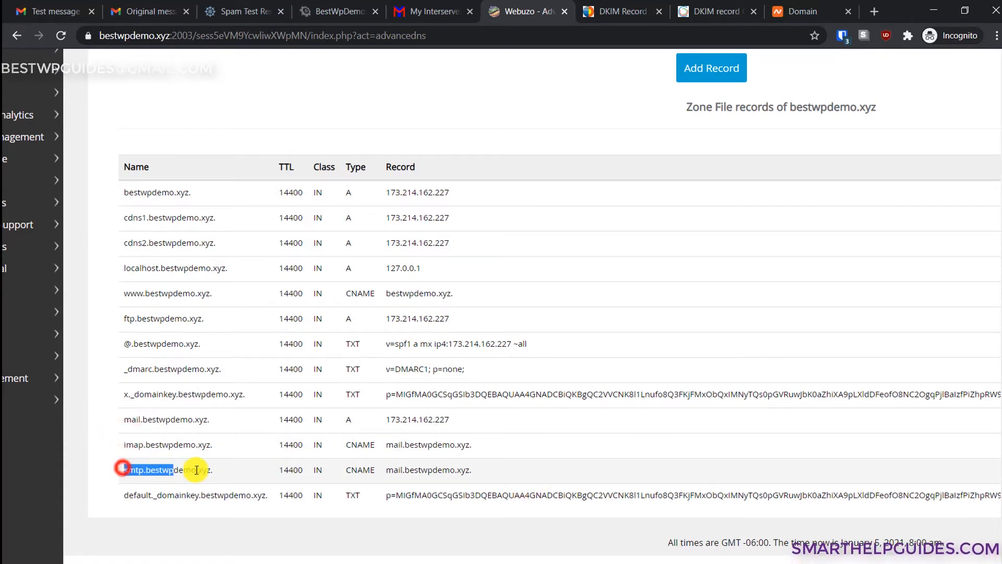
pyautogui.click(252, 476)
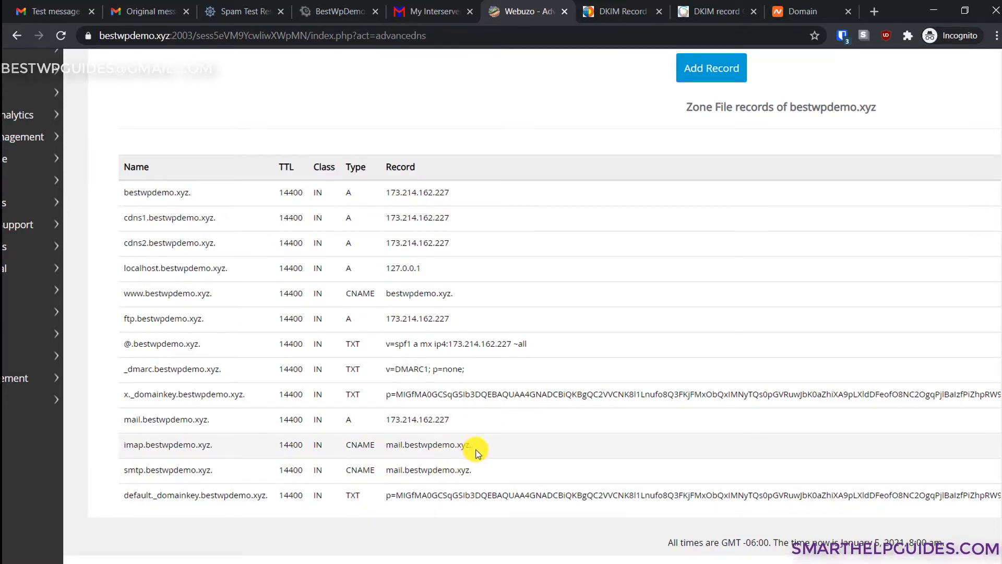
pyautogui.tripleClick(449, 445)
pyautogui.click(437, 463)
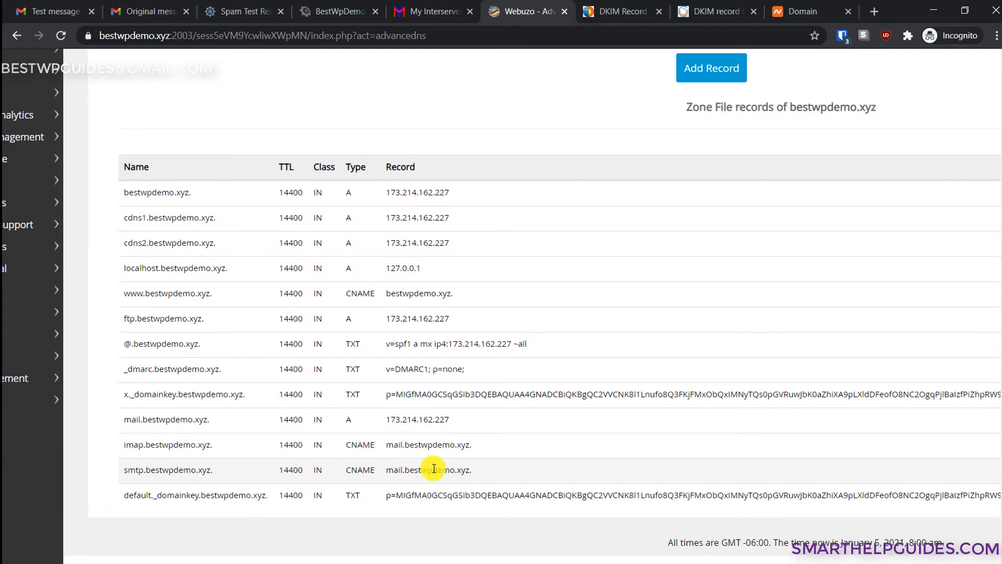
pyautogui.scroll(6, 434, 469)
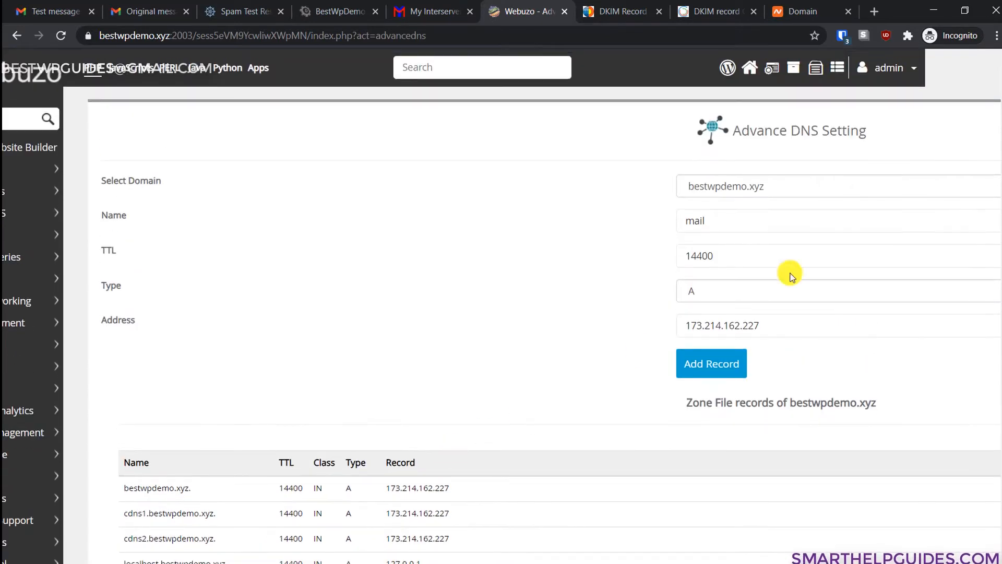
# - Mark the Install Dovecot step in the Word checklist, then return to Gmail's original headers
pyautogui.hotkey('alt', 'Tab')
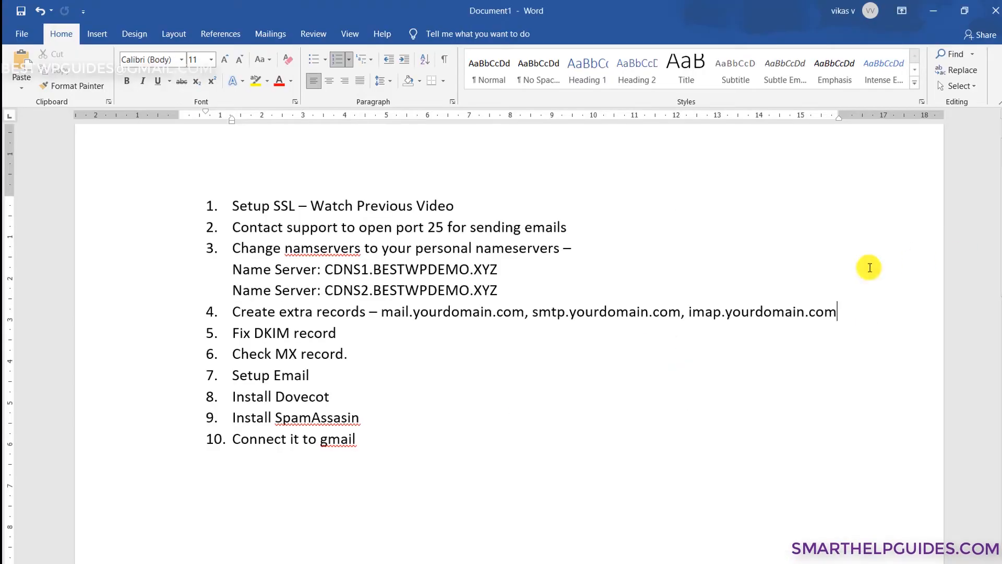
pyautogui.click(447, 394)
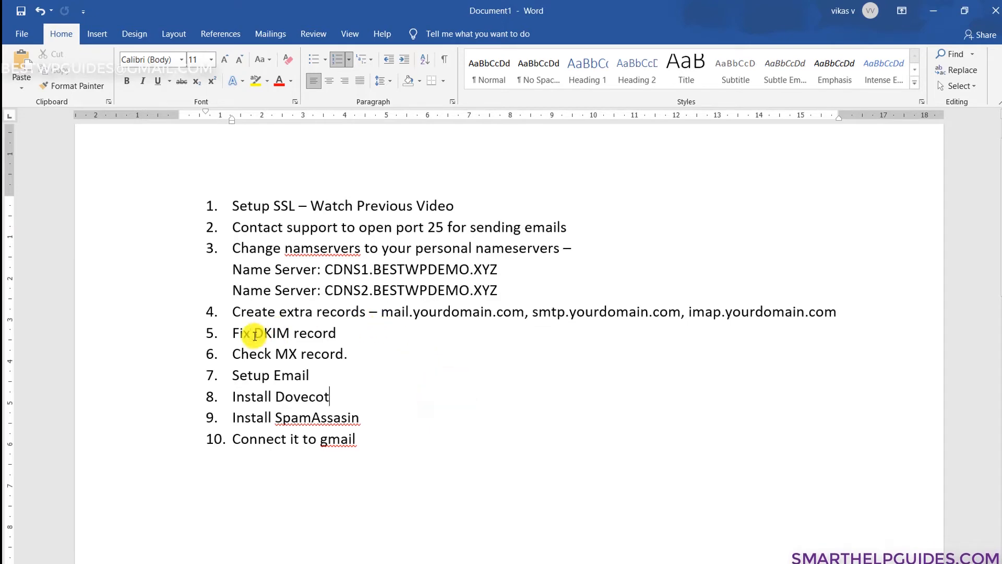
pyautogui.click(936, 7)
pyautogui.click(148, 10)
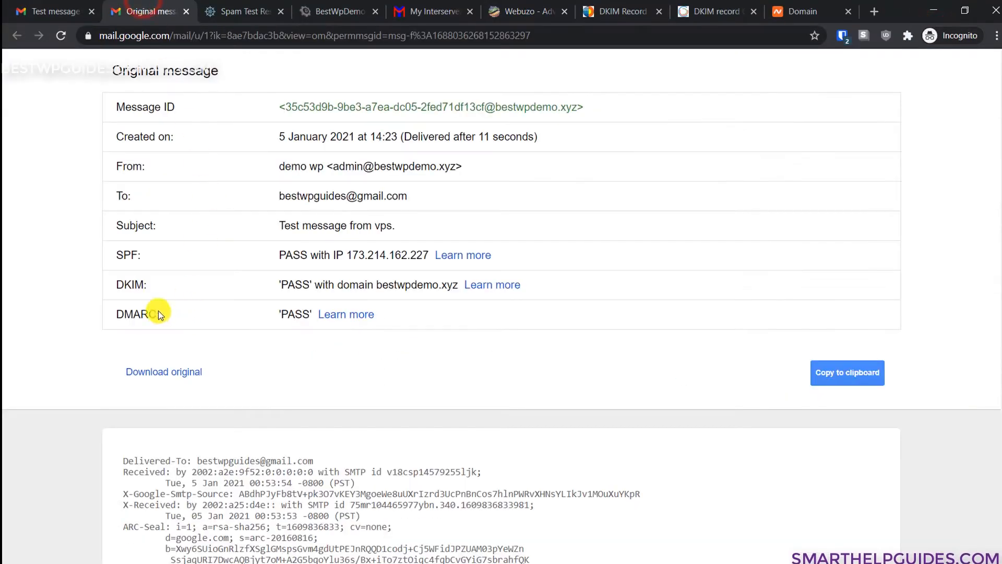
# - Point out the DKIM and SPF PASS results in Gmail, then switch to the dkimcore.org DKIM Record tab
pyautogui.moveTo(154, 292); pyautogui.dragTo(97, 279)
pyautogui.click(156, 339)
pyautogui.click(137, 259)
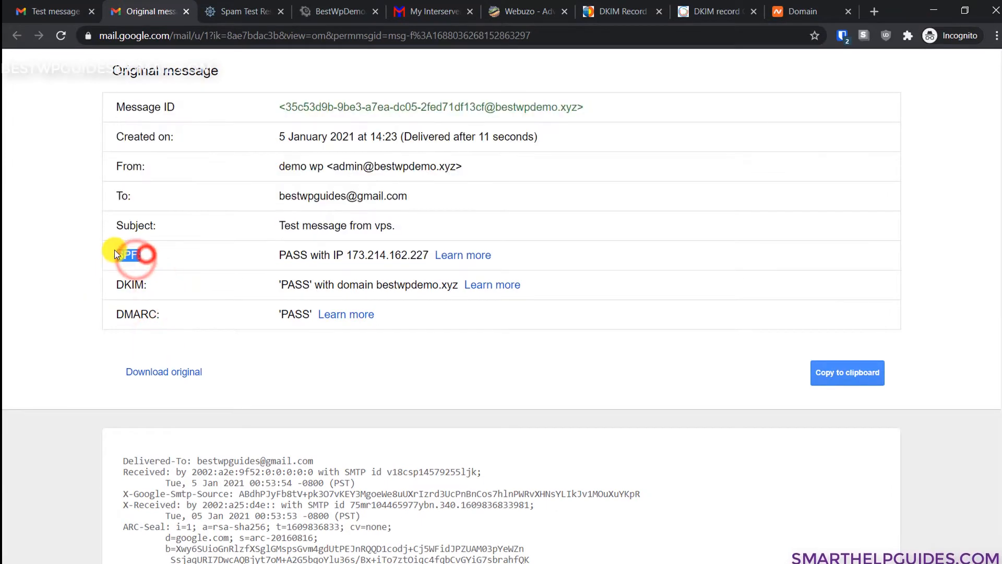
pyautogui.click(174, 302)
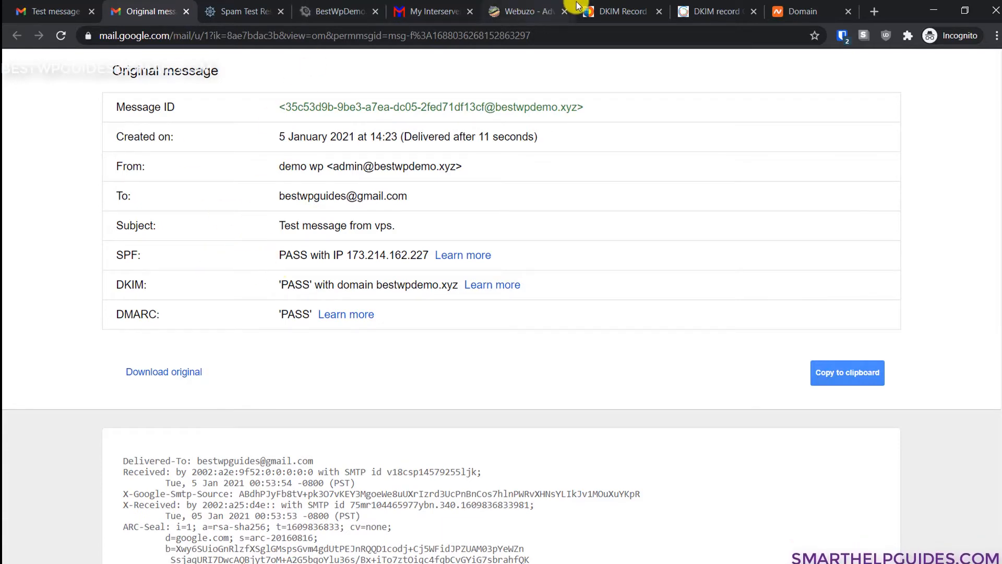
pyautogui.click(611, 11)
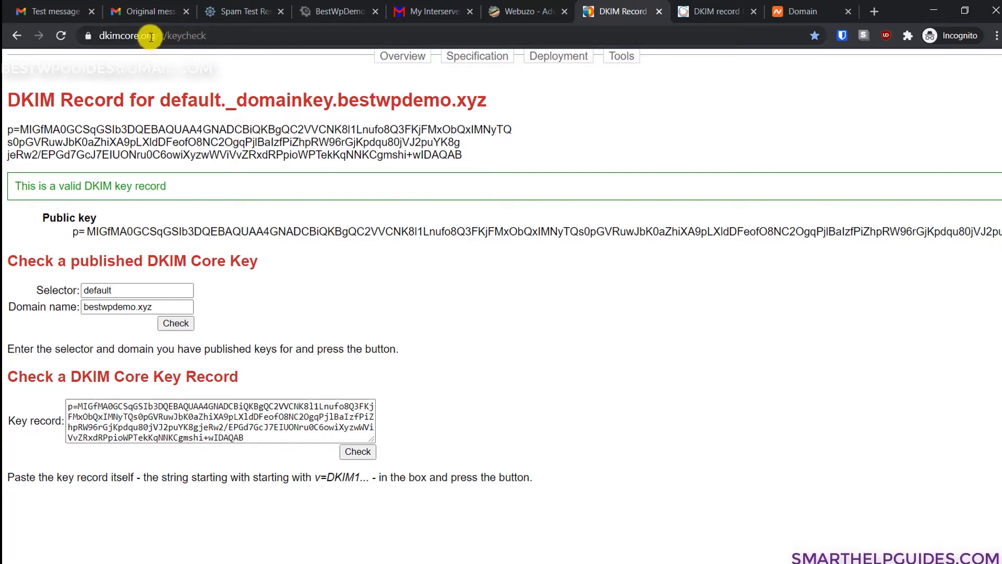
# - Look over the dmarcanalyzer DKIM check results, then return to dkimcore.org
pyautogui.click(746, 5)
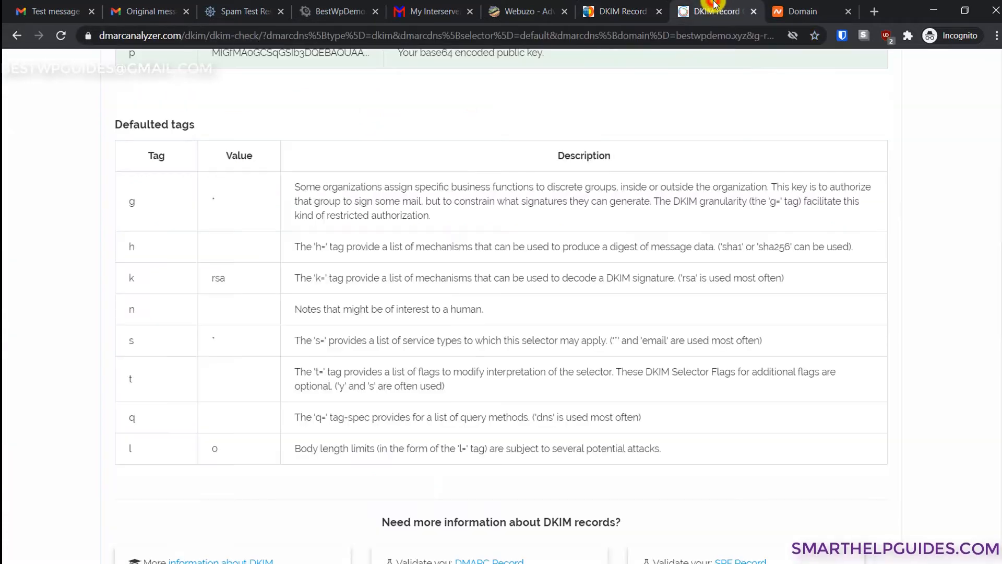
pyautogui.scroll(6, 772, 226)
pyautogui.scroll(10, 771, 227)
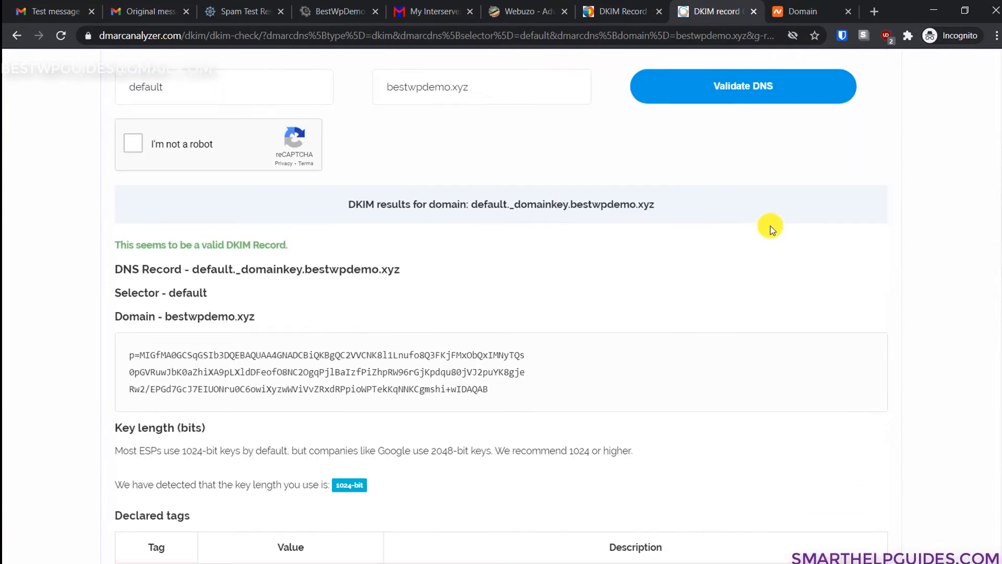
pyautogui.click(627, 9)
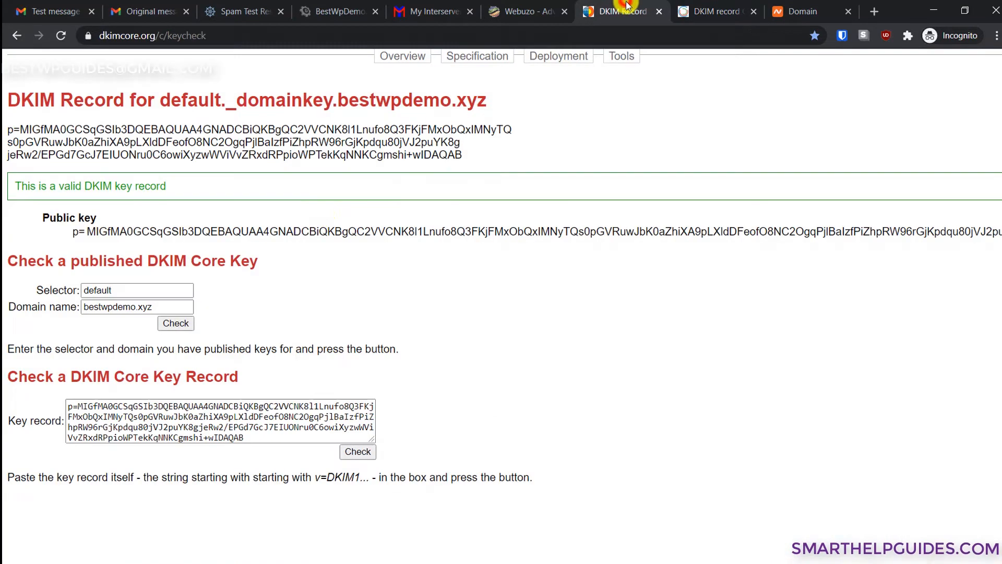
# - Re-check bestwpdemo.xyz with selector 'x' and confirm the valid DKIM key record message
pyautogui.doubleClick(116, 290)
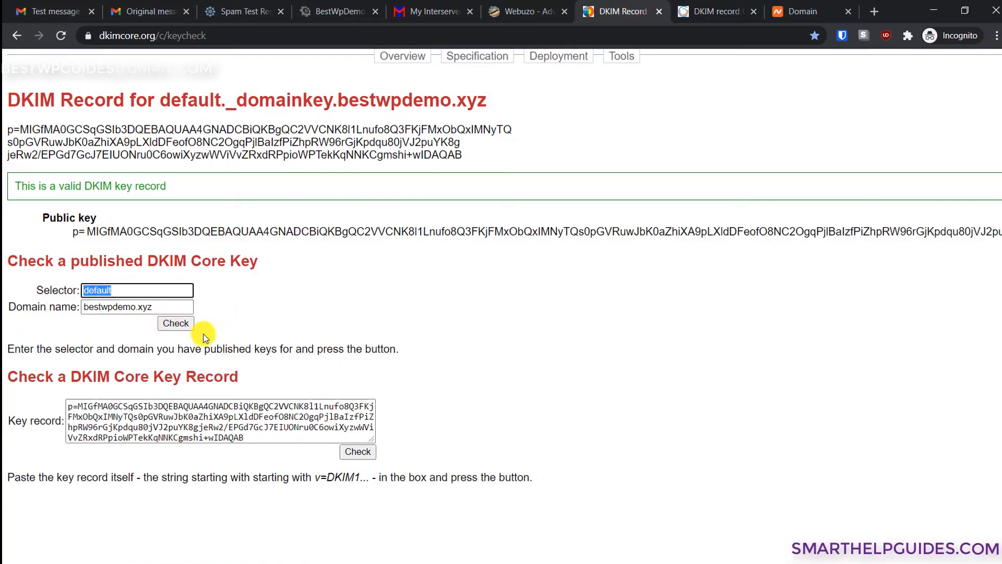
pyautogui.write('x')
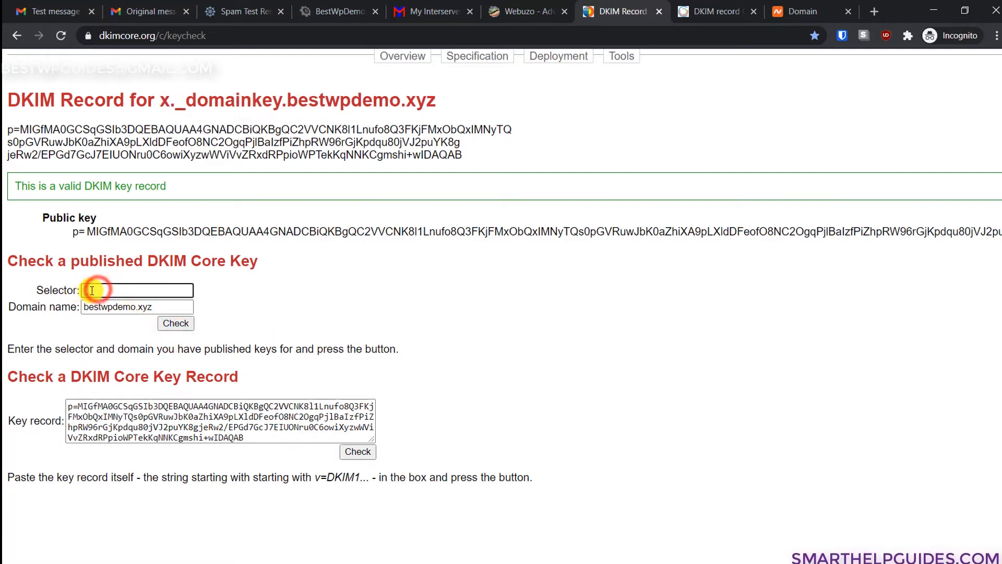
pyautogui.click(106, 308)
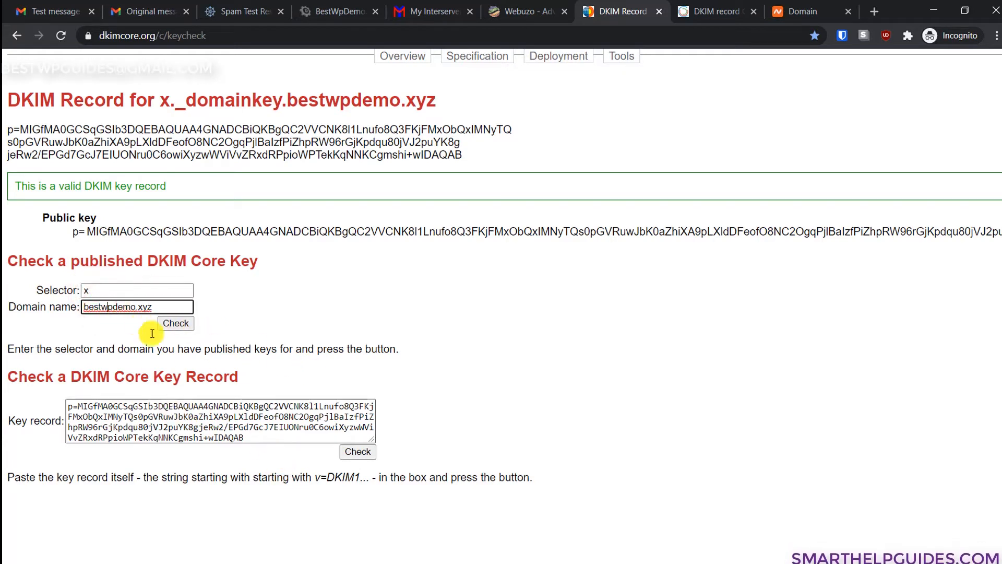
pyautogui.moveTo(18, 186); pyautogui.dragTo(170, 189)
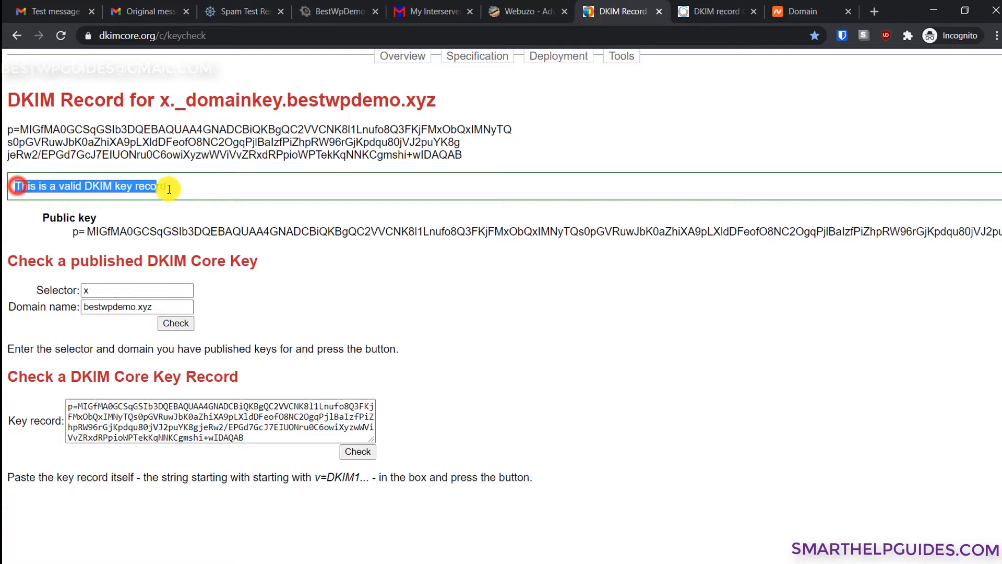
pyautogui.click(197, 203)
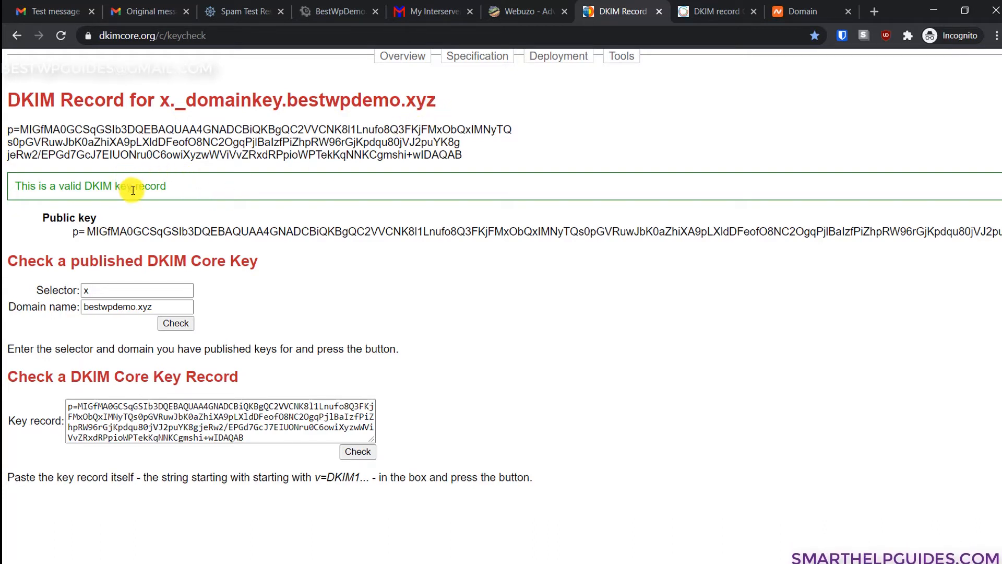
pyautogui.click(259, 249)
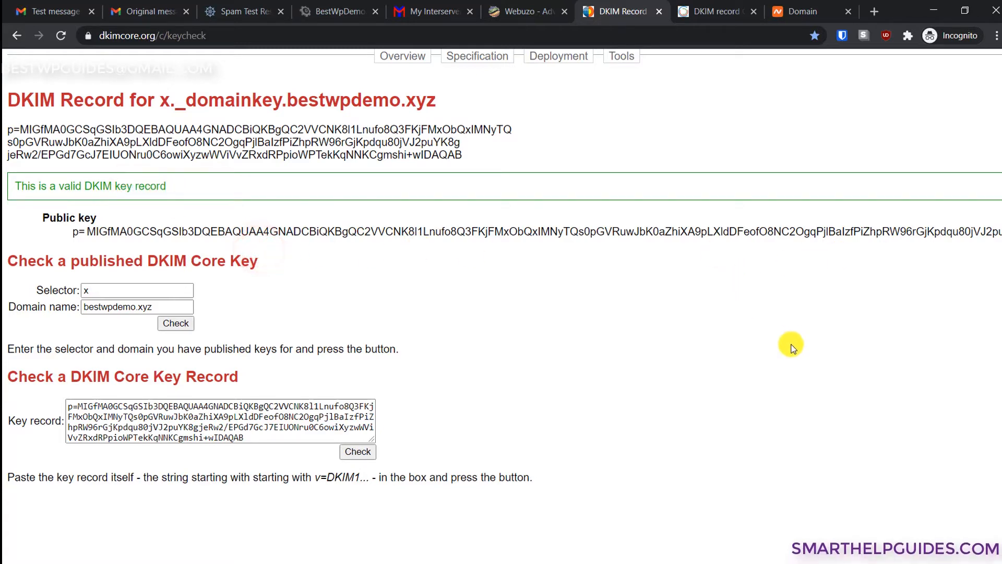
pyautogui.hscroll(8, 501, 266)
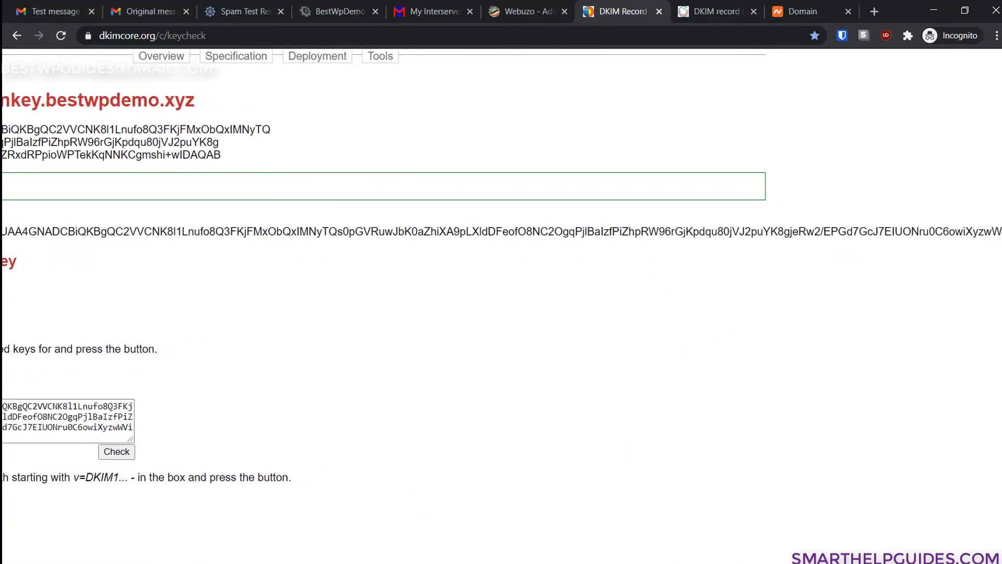
pyautogui.hscroll(1, 501, 266)
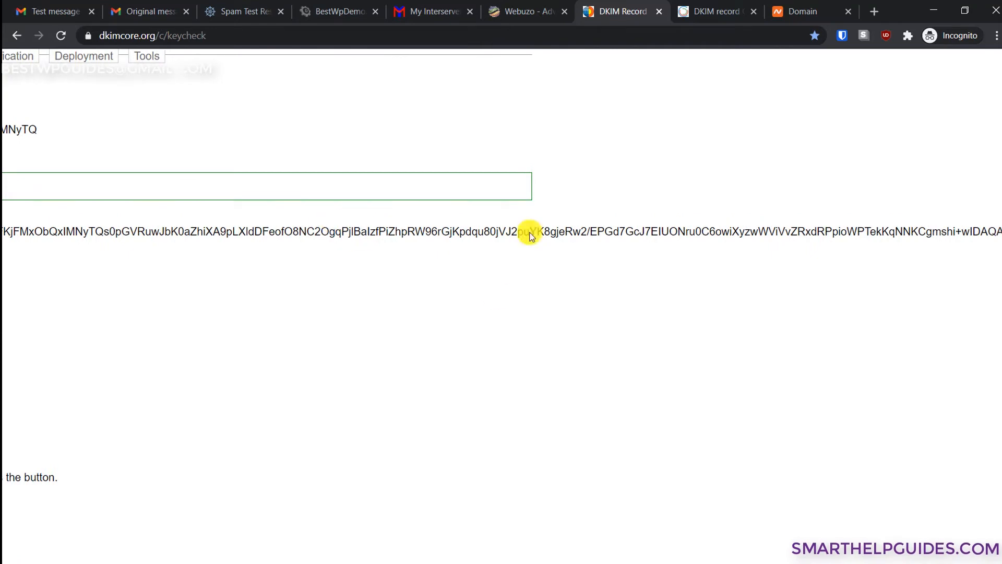
pyautogui.hscroll(-9, 501, 266)
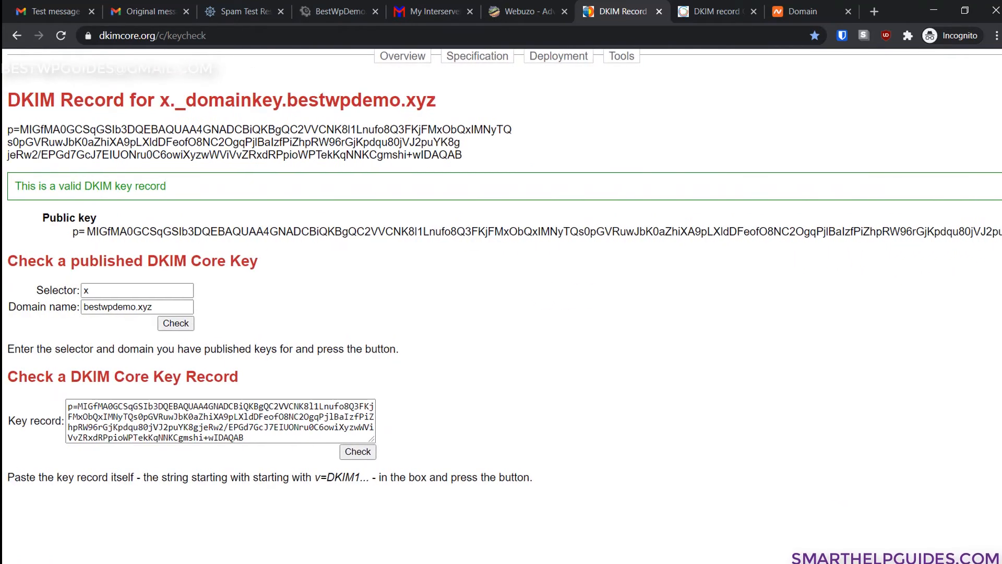
# - Compare the Webuzo, dkimcore and dmarcanalyzer tabs, ending on bestwpdemo.xyz's zone records
pyautogui.click(505, 6)
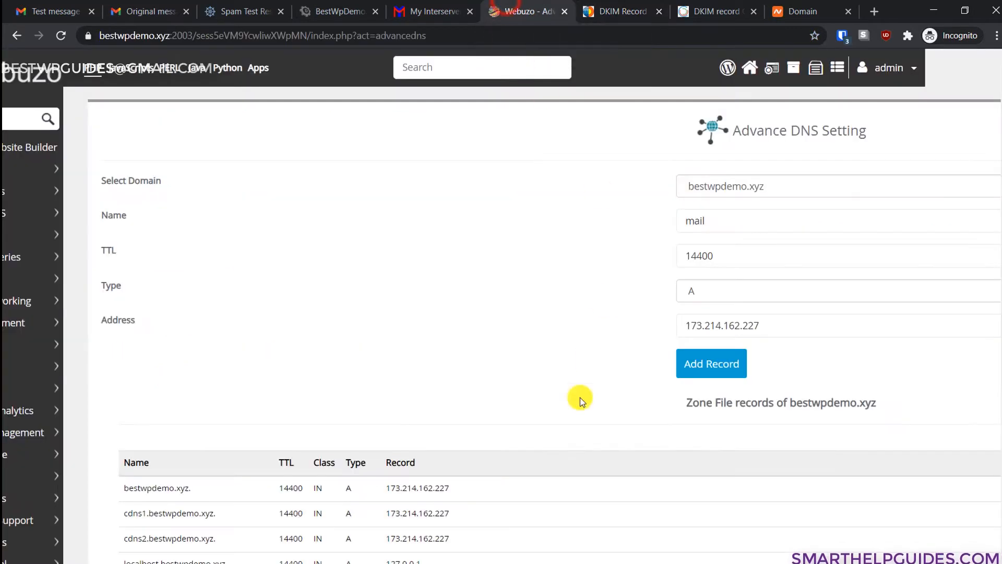
pyautogui.scroll(-4, 542, 445)
pyautogui.click(629, 11)
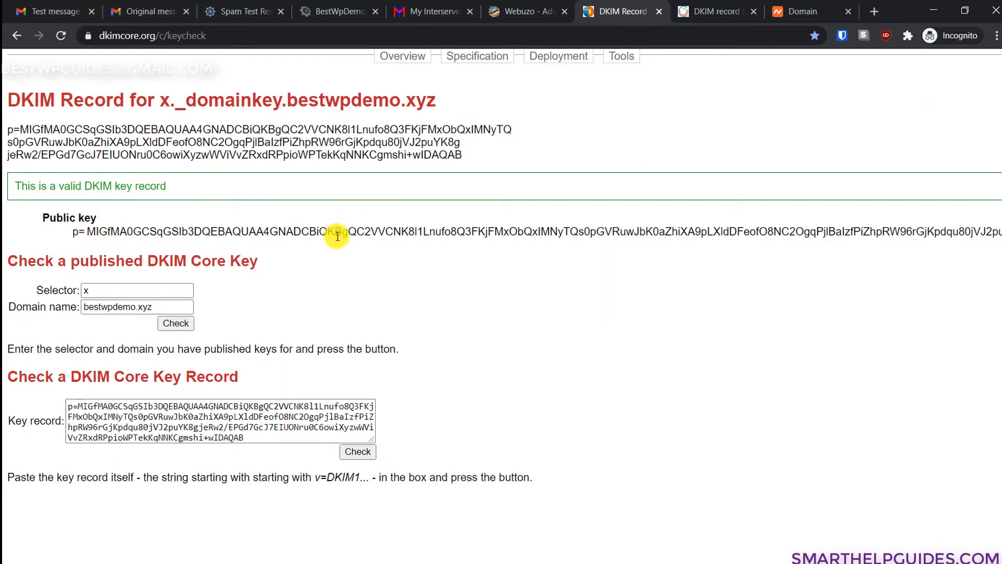
pyautogui.click(699, 5)
pyautogui.scroll(-2, 191, 325)
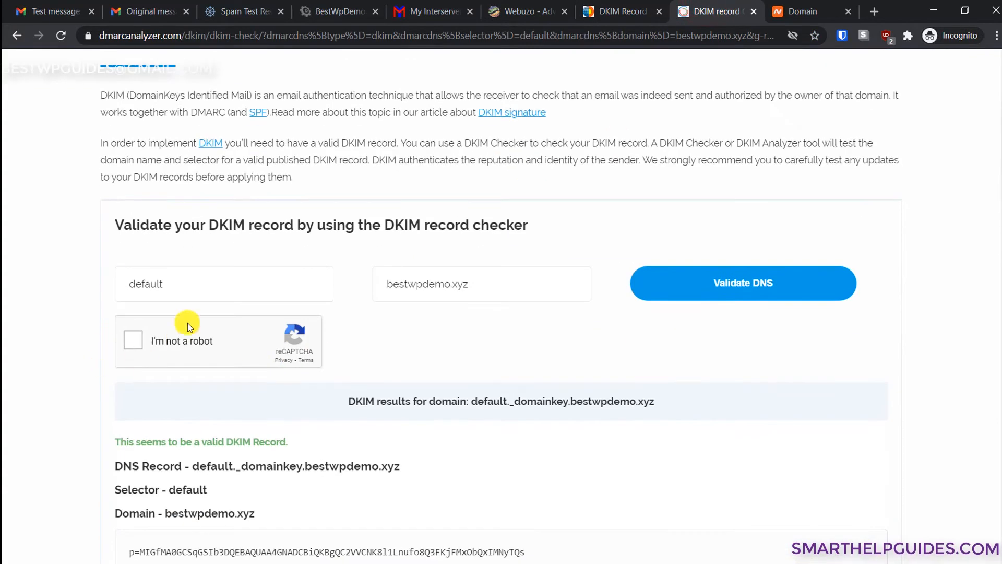
pyautogui.click(606, 6)
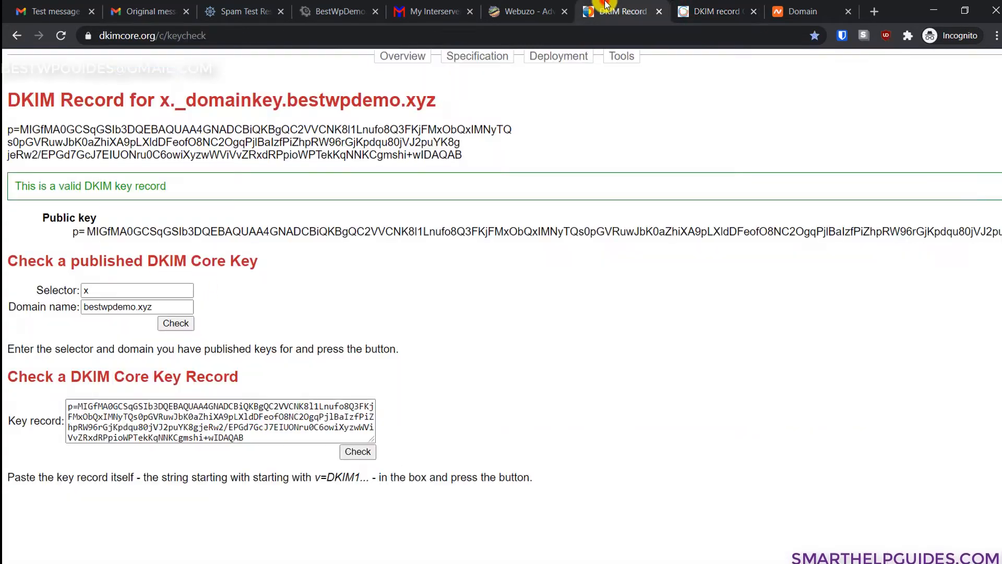
pyautogui.click(718, 7)
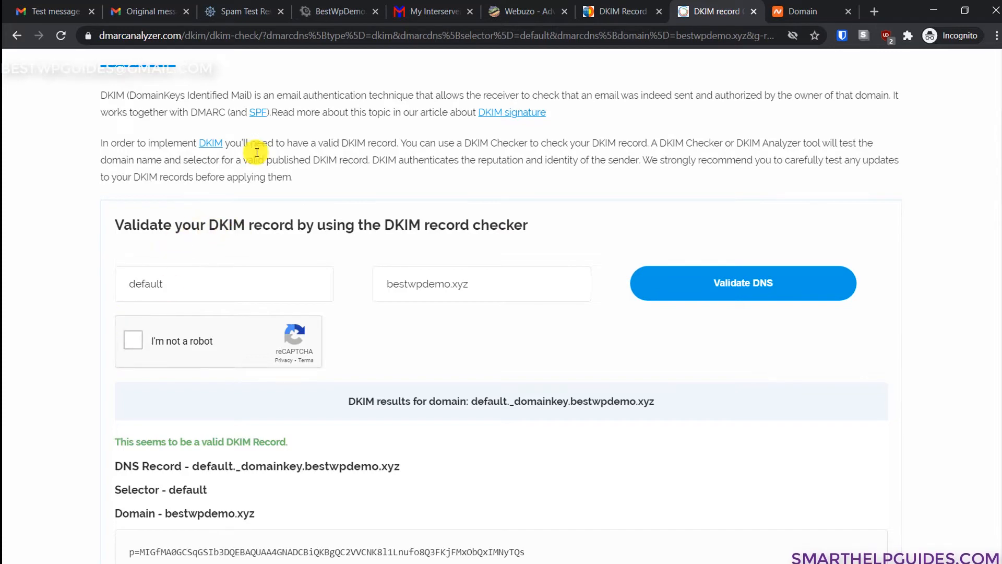
pyautogui.click(623, 9)
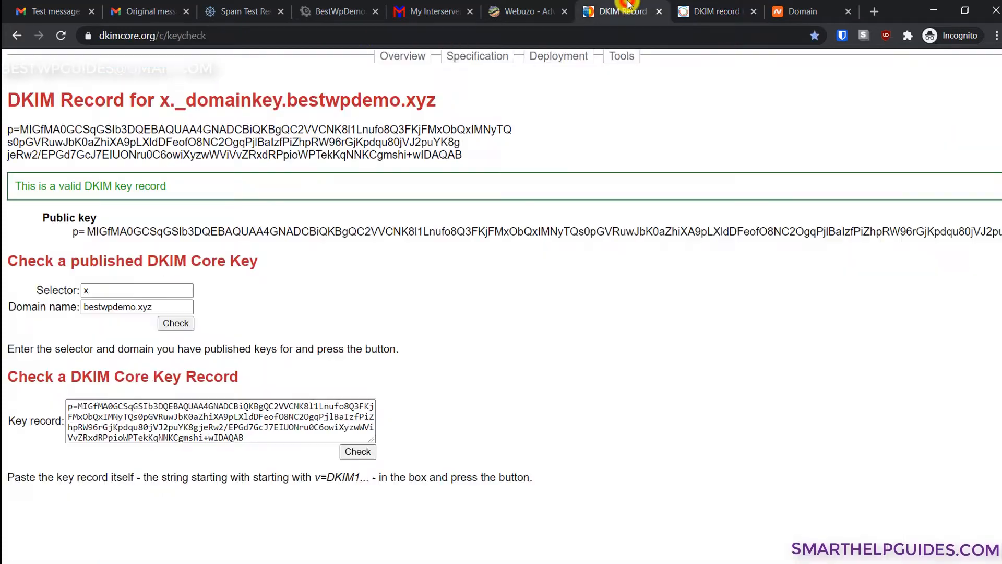
pyautogui.click(543, 5)
pyautogui.scroll(-3, 666, 378)
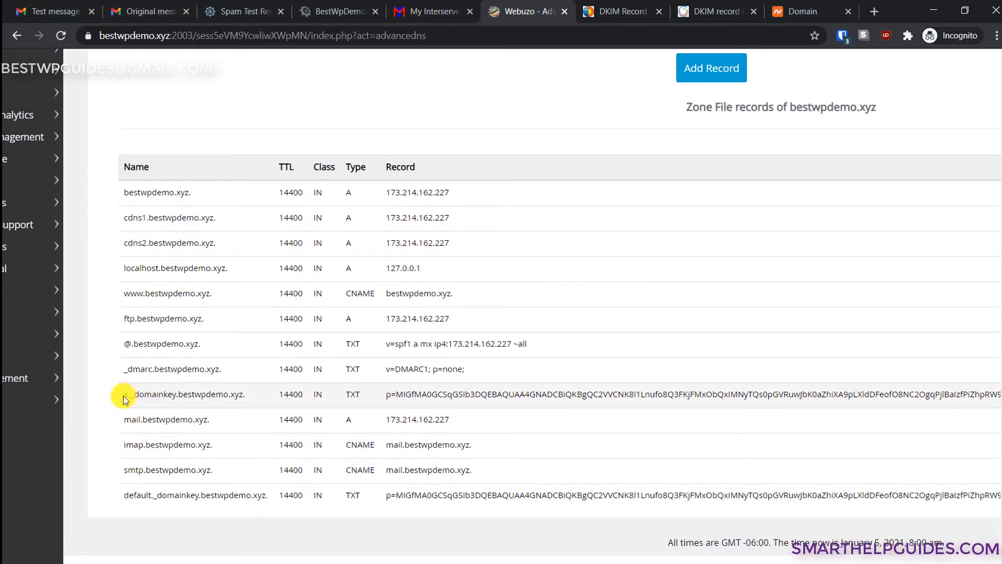
# - Compare the x._domainkey and default._domainkey record names, then open x._domainkey for editing
pyautogui.moveTo(126, 395); pyautogui.dragTo(257, 402)
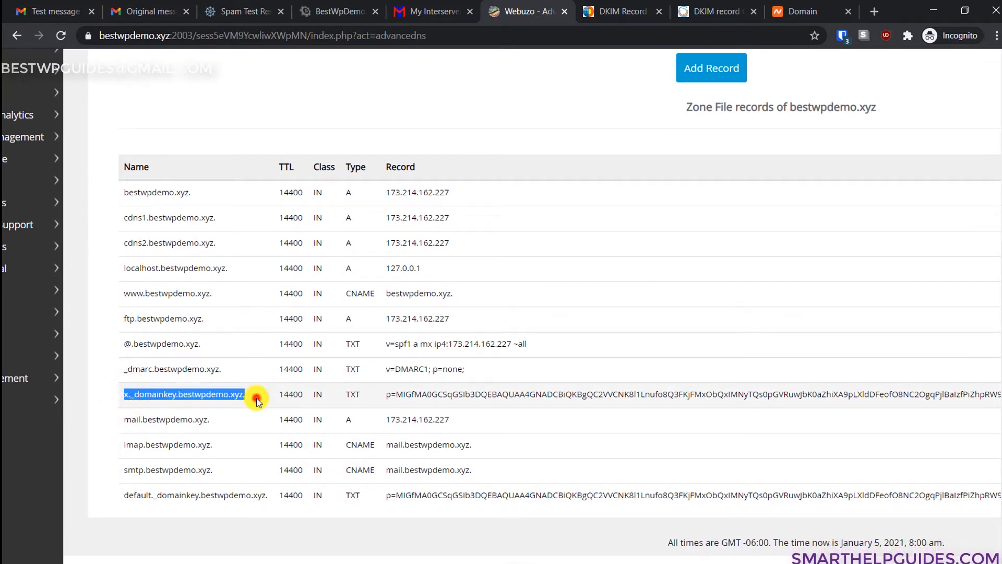
pyautogui.moveTo(270, 491); pyautogui.dragTo(125, 491)
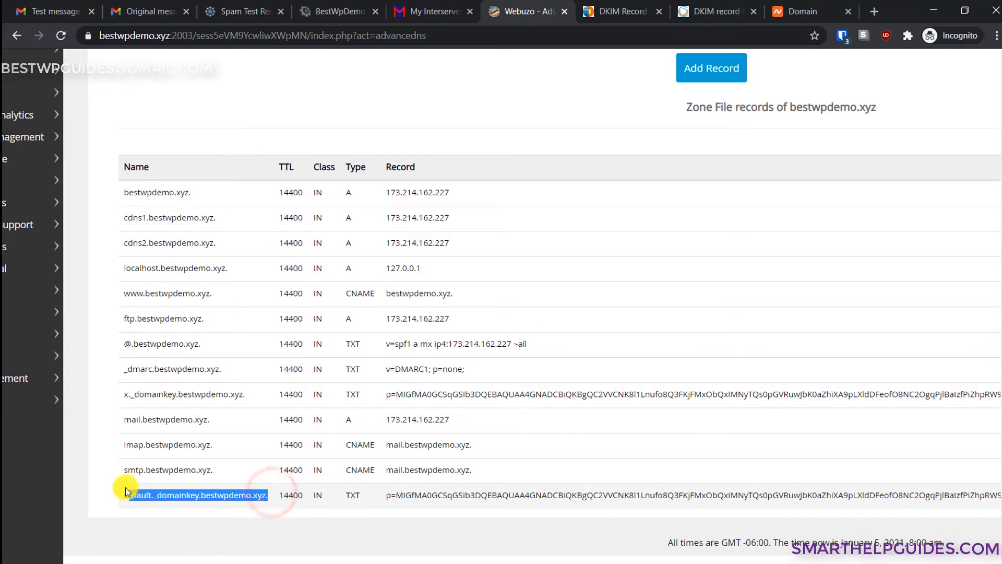
pyautogui.click(205, 510)
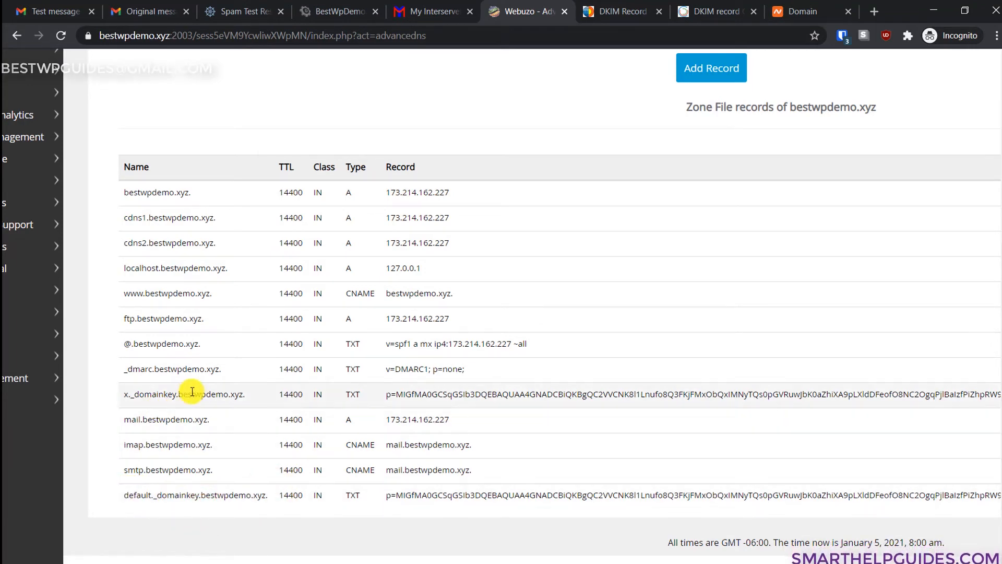
pyautogui.moveTo(299, 563); pyautogui.dragTo(602, 563)
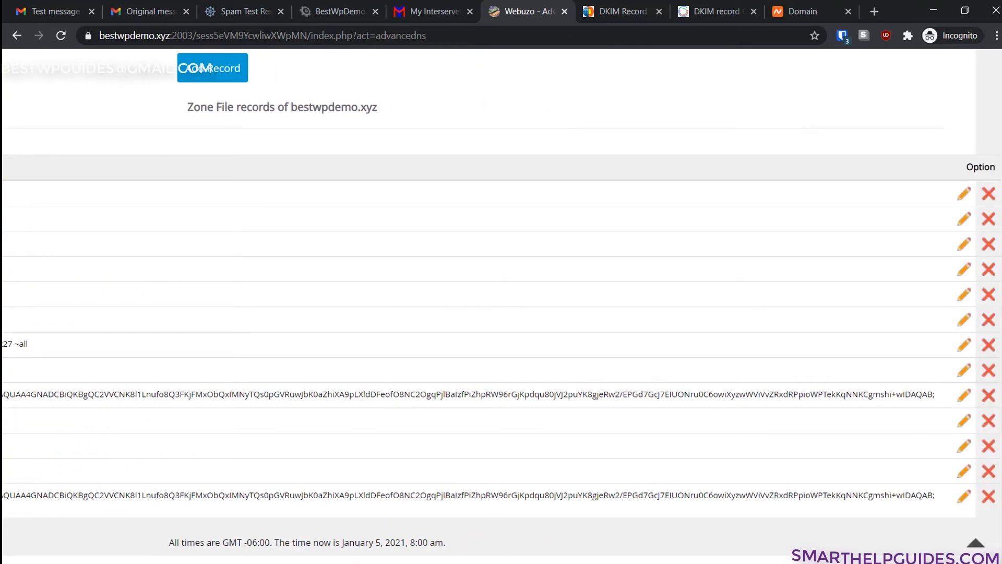
pyautogui.click(964, 400)
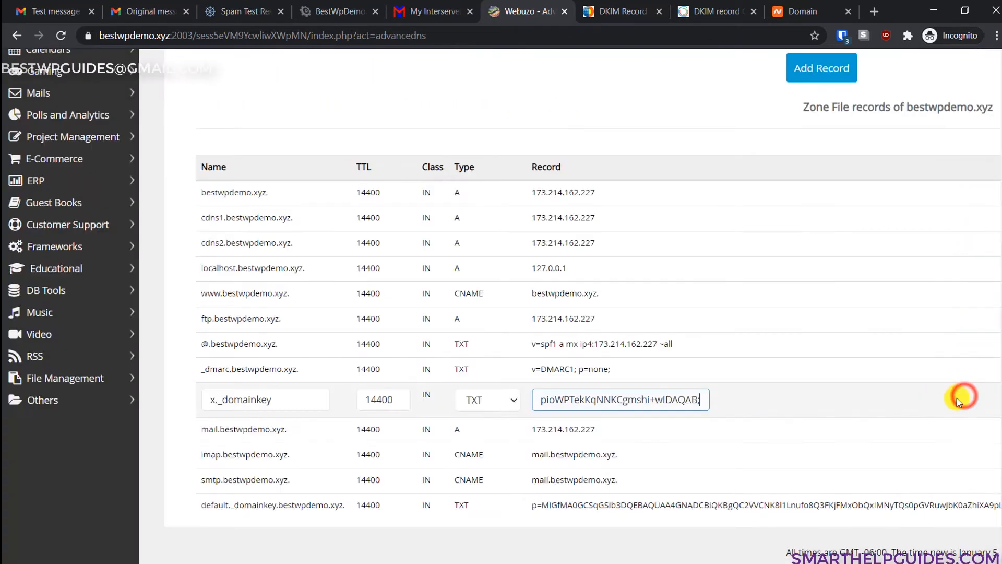
# - Copy the x._domainkey record's full key value into a new blank Notepad document
pyautogui.click(587, 403)
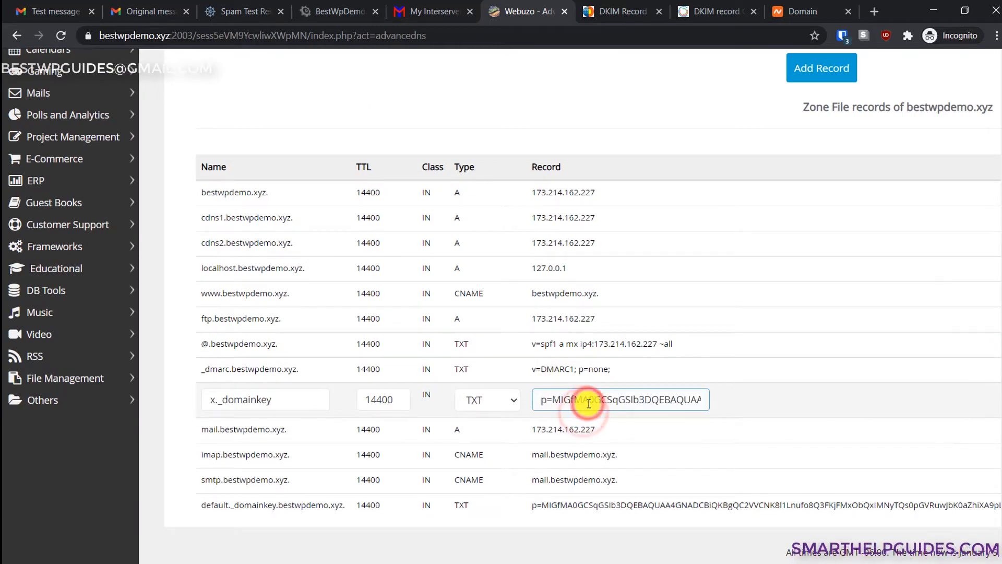
pyautogui.hotkey('ctrl', 'a')
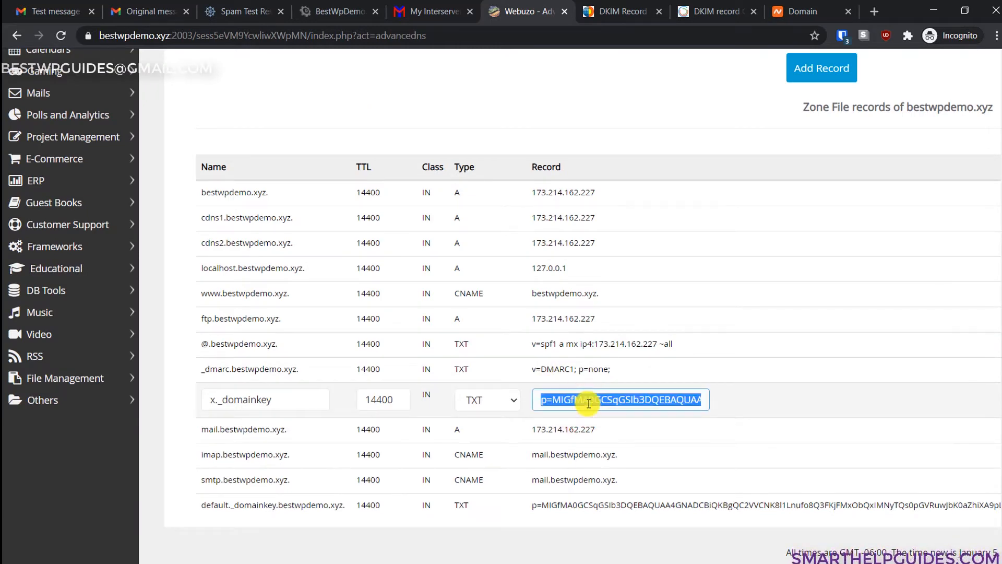
pyautogui.hotkey('alt', 'Tab')
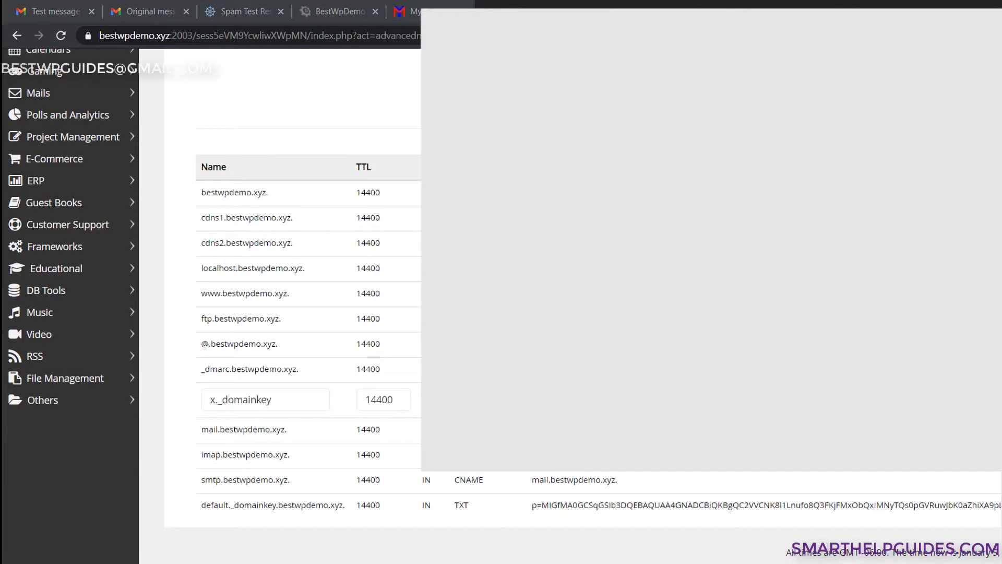
pyautogui.press('Return')
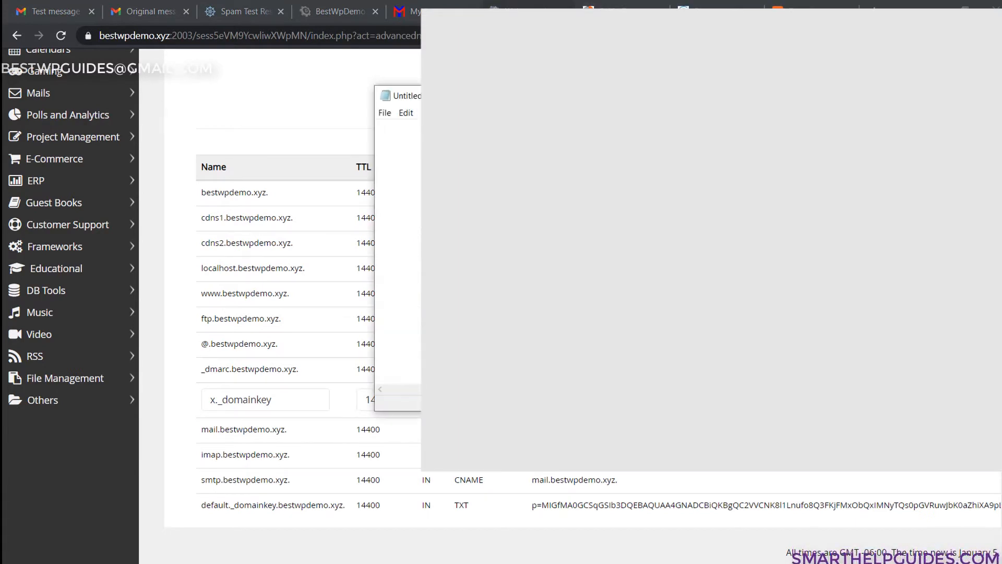
pyautogui.hotkey('ctrl', 'v')
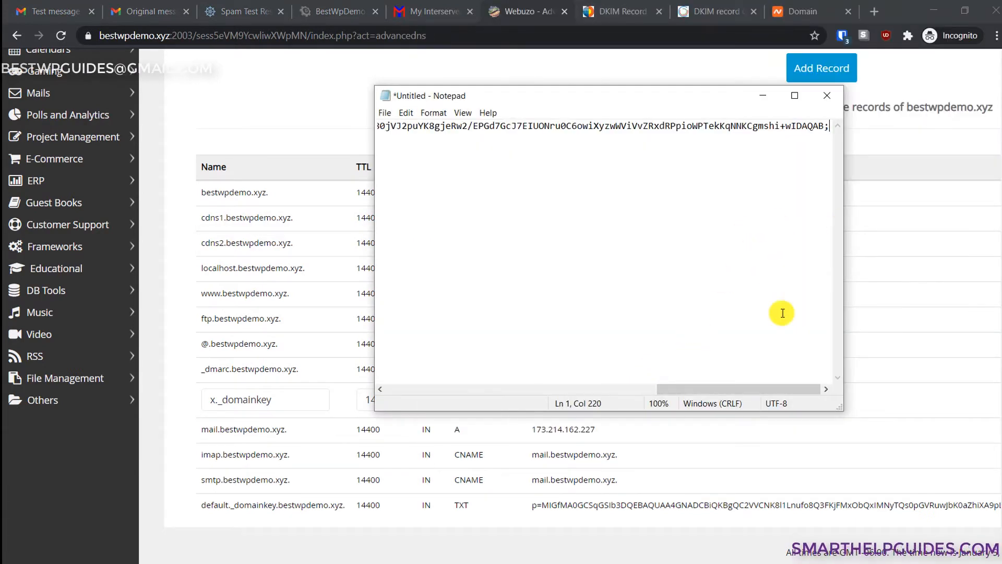
pyautogui.moveTo(752, 389); pyautogui.dragTo(420, 387)
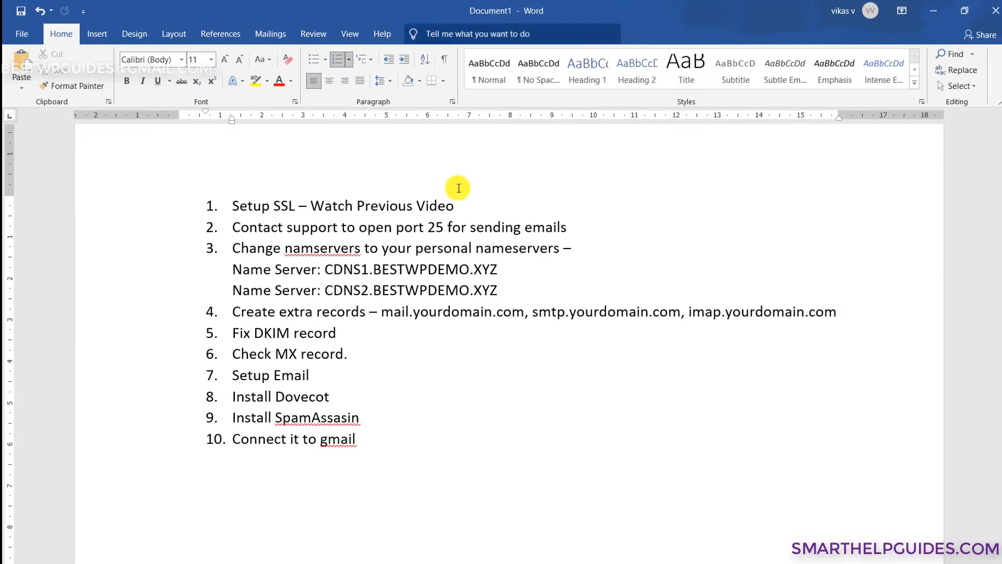
# - Paste the DKIM key on a new unnumbered line below checklist item 10
pyautogui.click(455, 435)
pyautogui.press('Return')
pyautogui.press('Return')
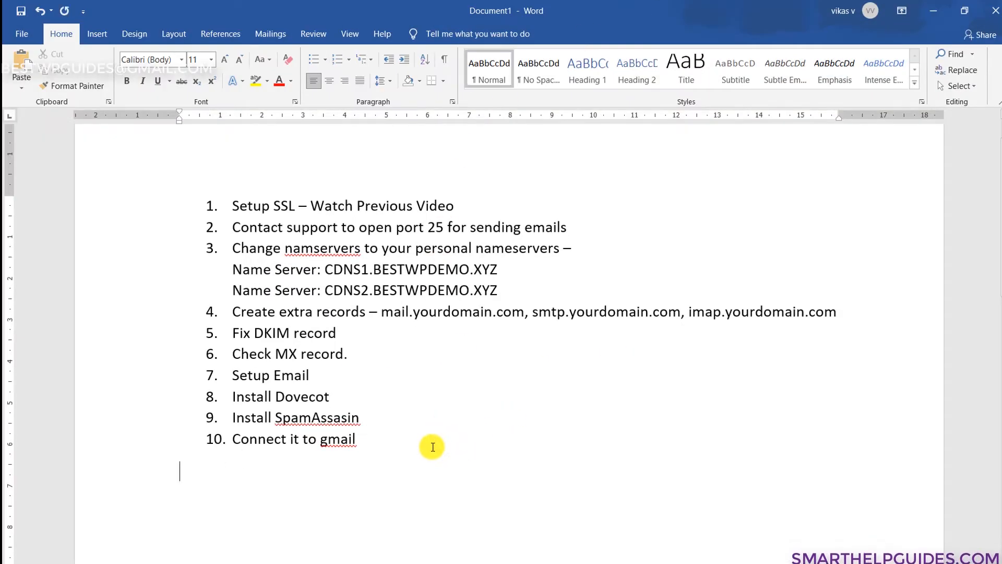
pyautogui.write('p=MIGfMA0GCSqGSIb3DQEBAQUAA4GNADCBiQKBgQC2VVCNK8l1Lnufo8Q3FKjFMxObQxIMNyTQs0pGVRuwJbK0aZhiXA9pLXldDFeofO8NC2OgqPjlBaIzfPiZhpRW96rGjKpdqu80jVJ2puYK8gjeRw2/EPGd7GcJ7EIUONru0C6owiXyzwWViVvZRxdRPpioWPTekKqNNKCgmshi+wIDAQAB;')
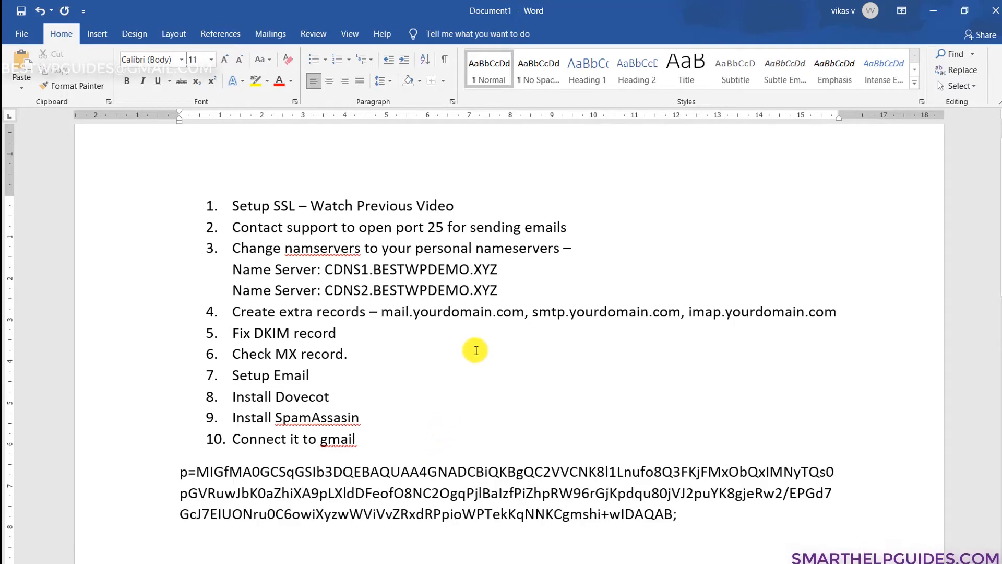
pyautogui.scroll(-2, 495, 305)
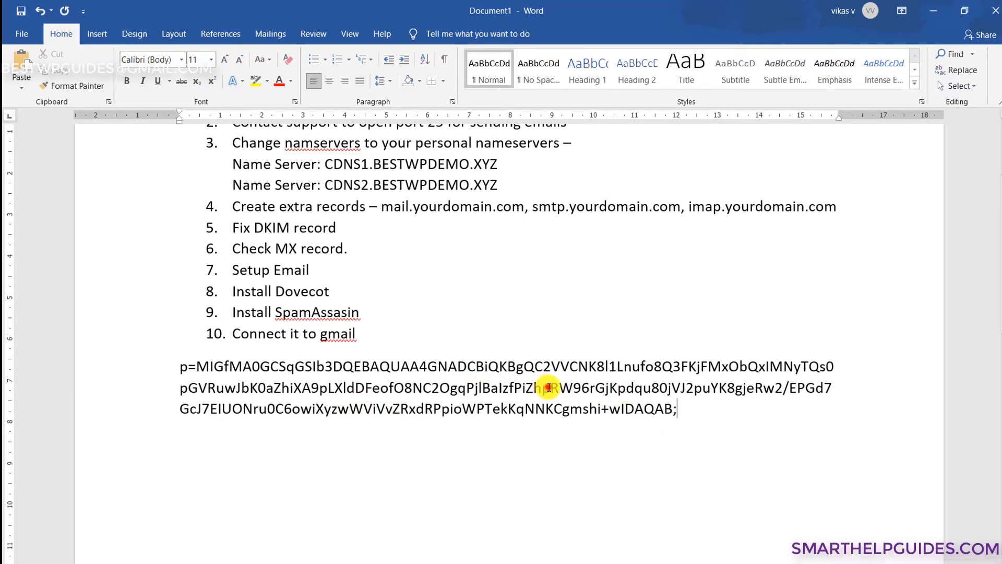
# - Remove the stray line breaks and the space after Xyzw, then select the whole key
pyautogui.click(549, 387)
pyautogui.press('Return')
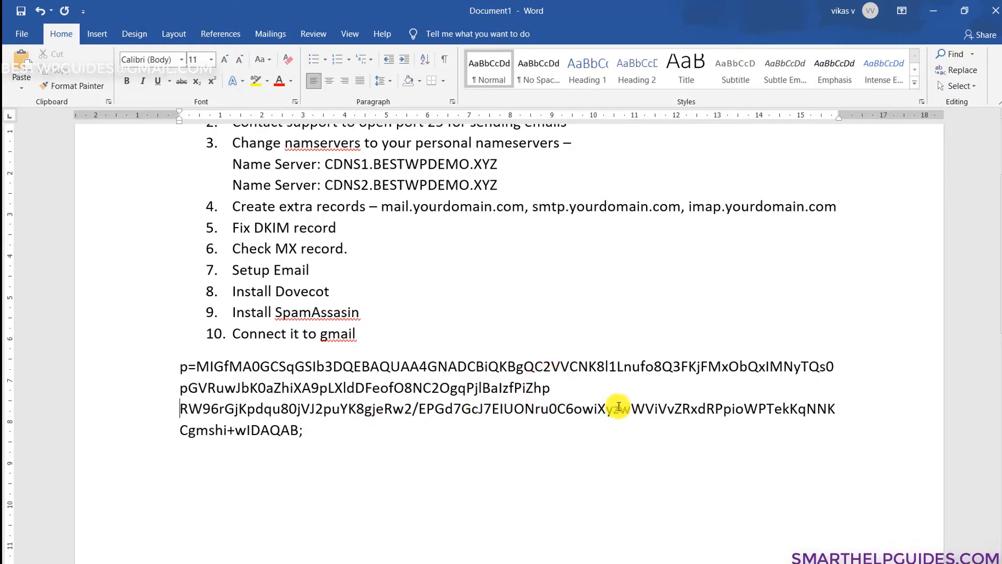
pyautogui.click(630, 408)
pyautogui.press('Return')
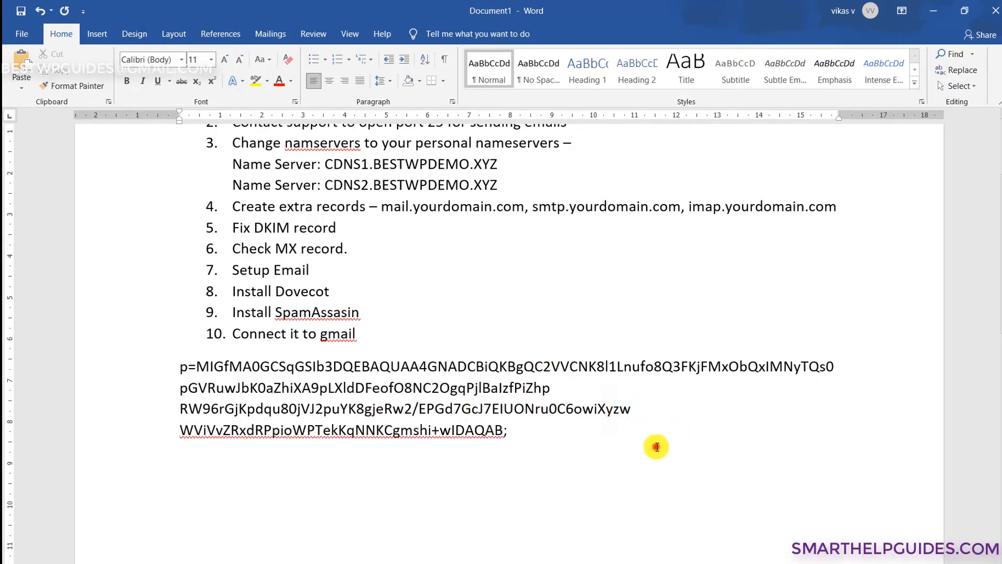
pyautogui.click(652, 442)
pyautogui.click(563, 377)
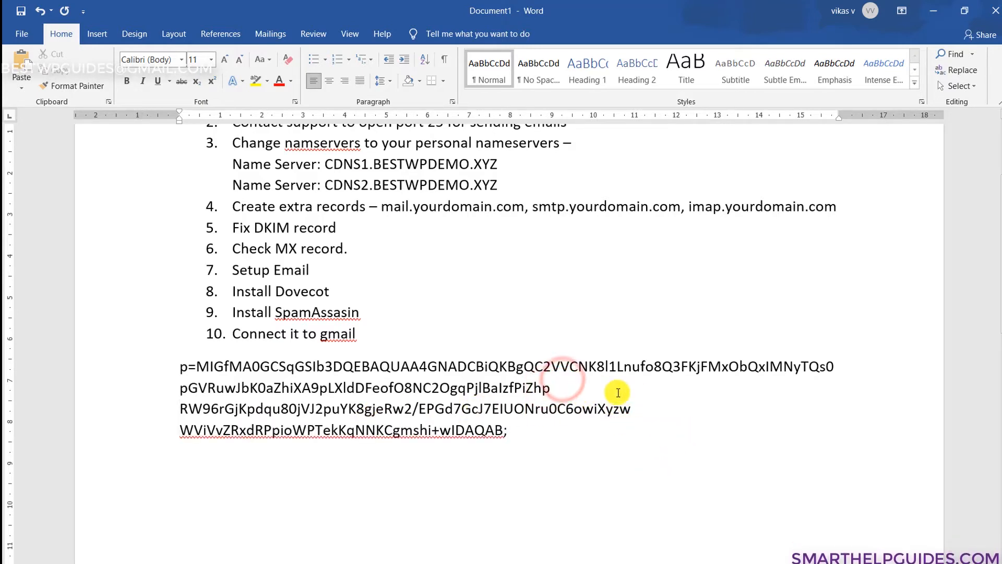
pyautogui.hotkey('ctrl', 'z')
pyautogui.hotkey('ctrl', 'z')
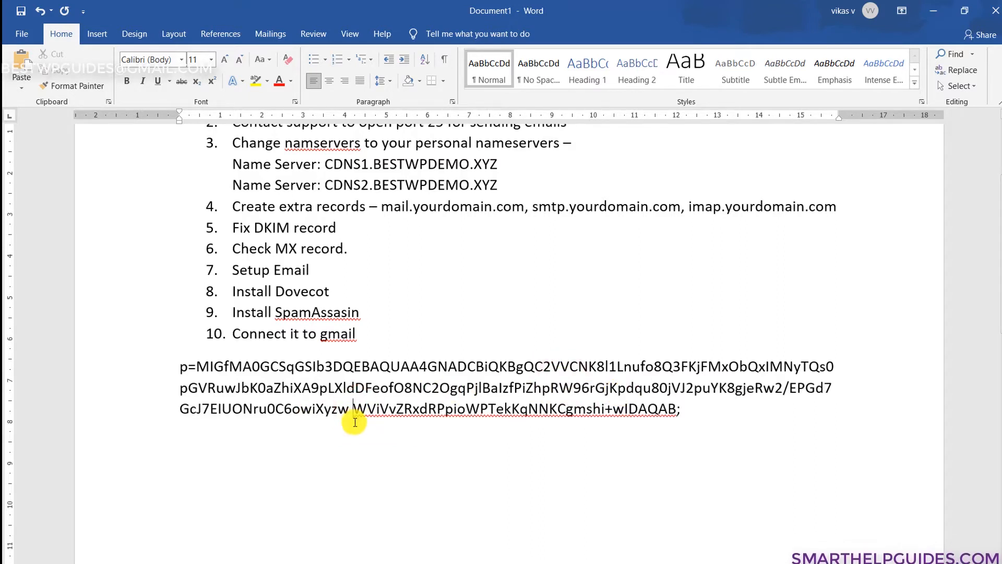
pyautogui.press('BackSpace')
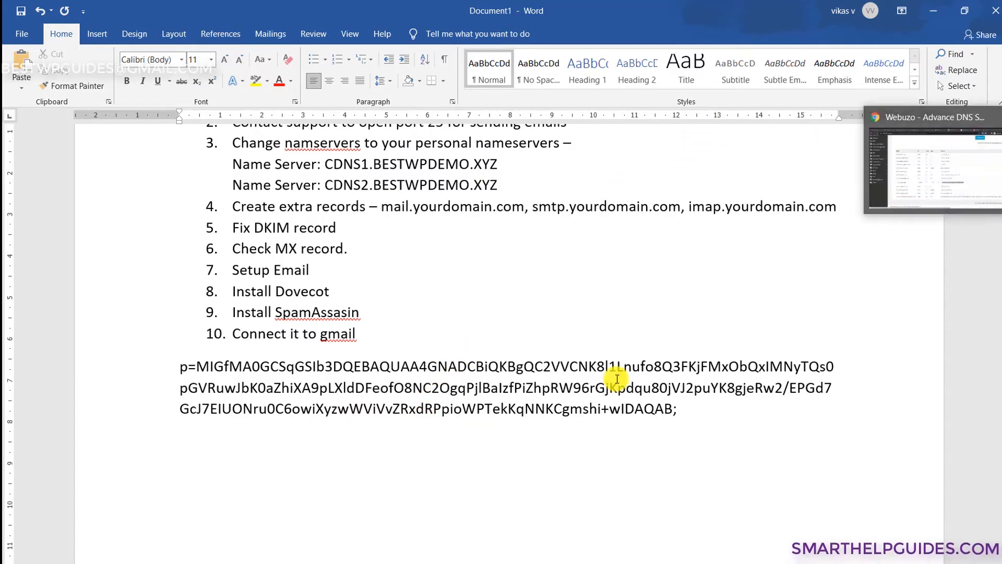
pyautogui.click(645, 383)
pyautogui.moveTo(678, 409); pyautogui.dragTo(187, 373)
pyautogui.hotkey('ctrl', 'c')
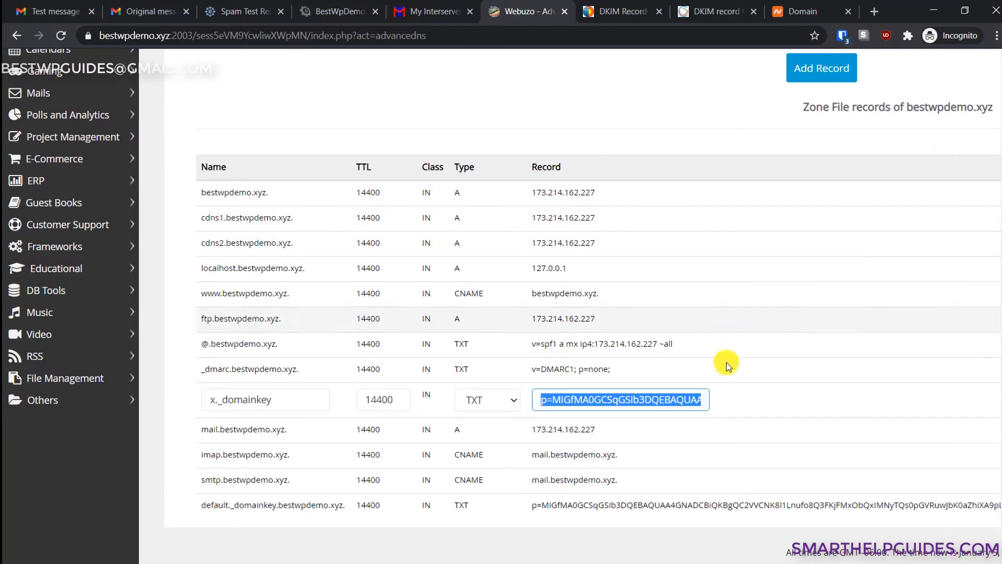
# - Replace the x._domainkey Record value with the new DKIM key ending in wIDAQAB
pyautogui.click(660, 403)
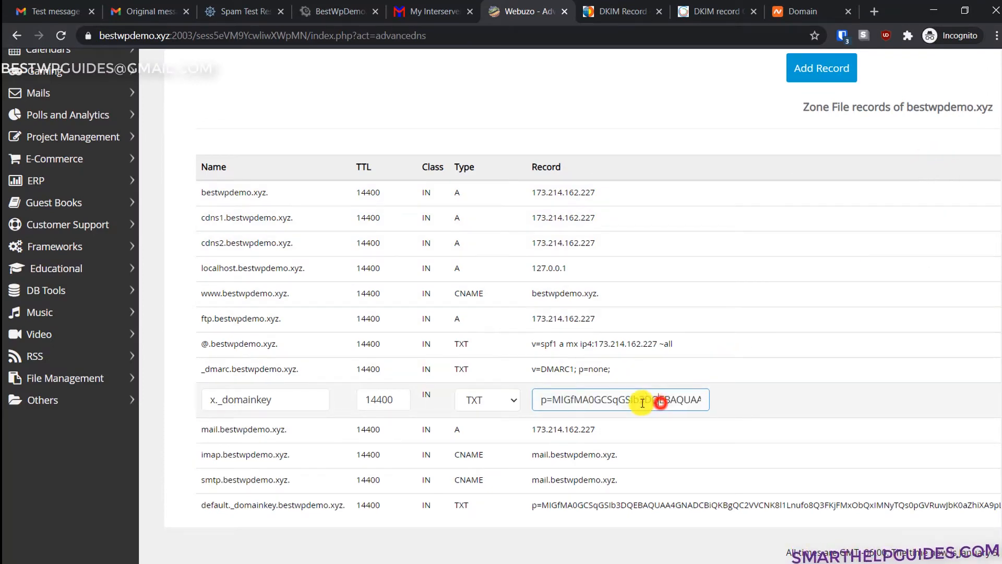
pyautogui.tripleClick(580, 401)
pyautogui.hotkey('ctrl', 'v')
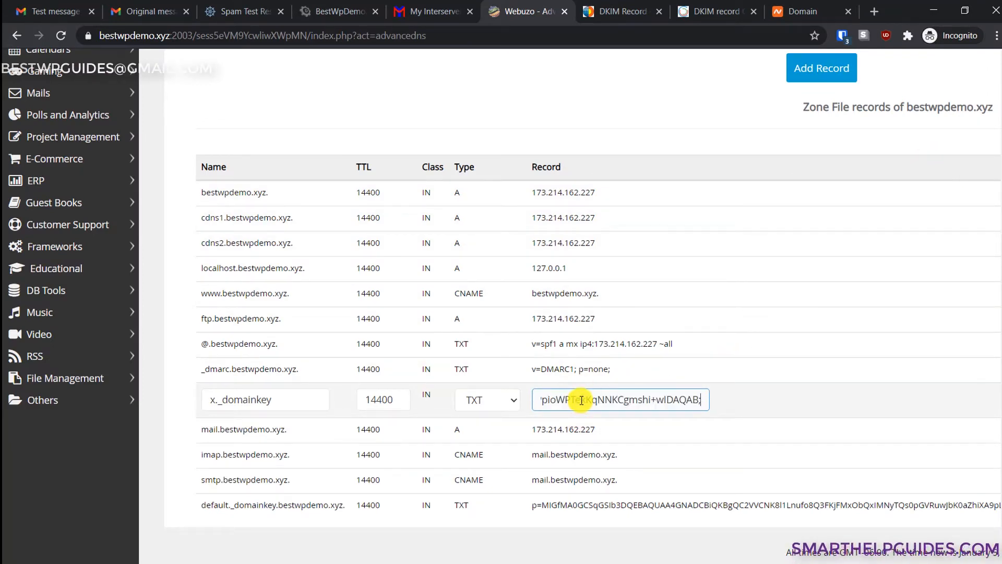
pyautogui.hscroll(10, 502, 306)
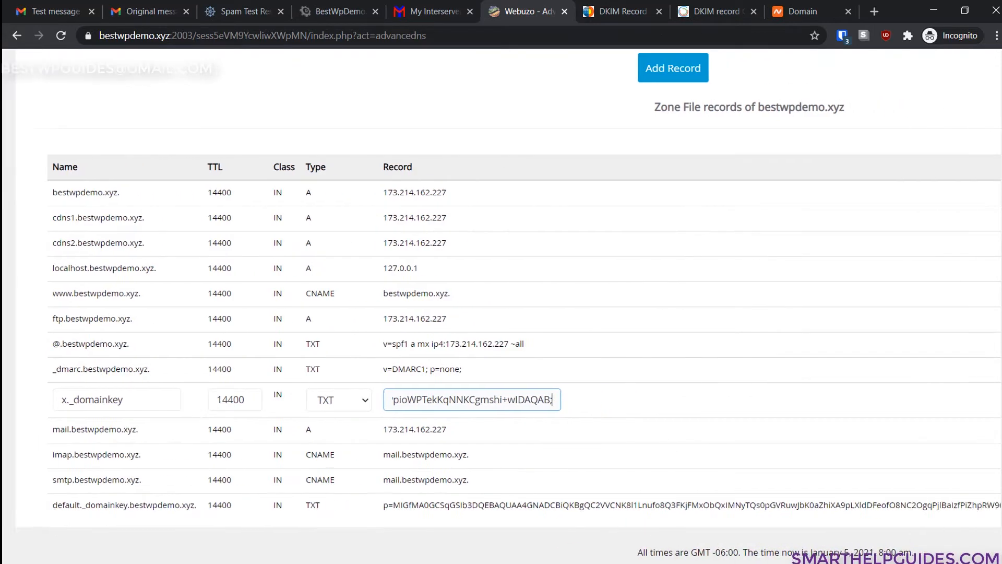
pyautogui.hscroll(-2, 501, 306)
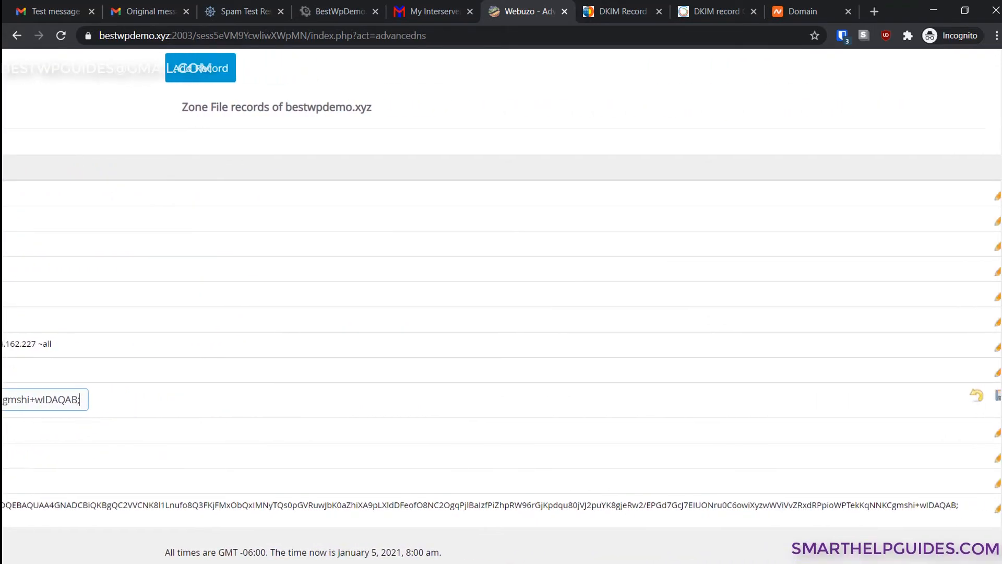
pyautogui.hscroll(4, 501, 306)
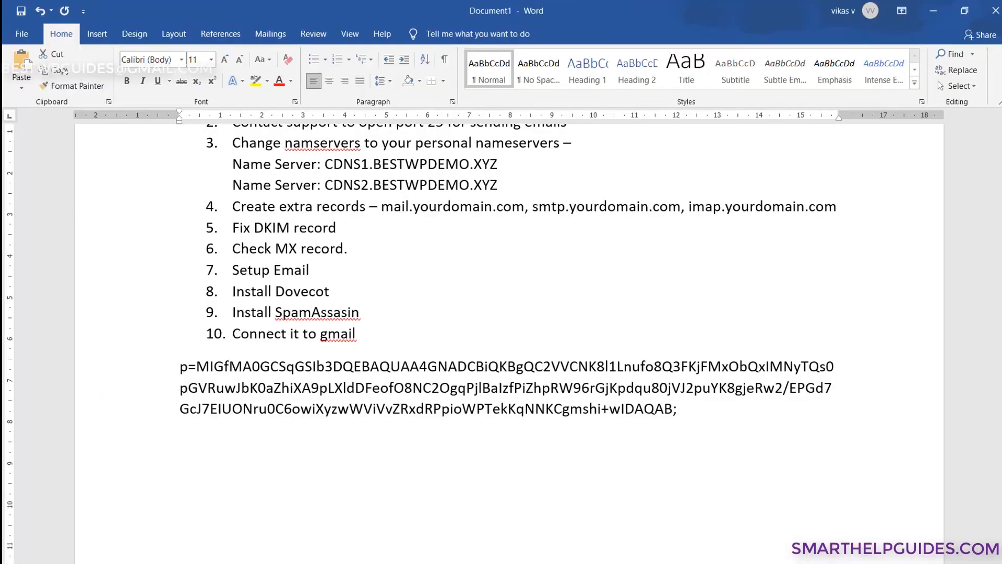
# - Duplicate the DKIM key paragraph below the first copy in Word, then minimize Word
pyautogui.tripleClick(709, 399)
pyautogui.click(723, 414)
pyautogui.press('Return')
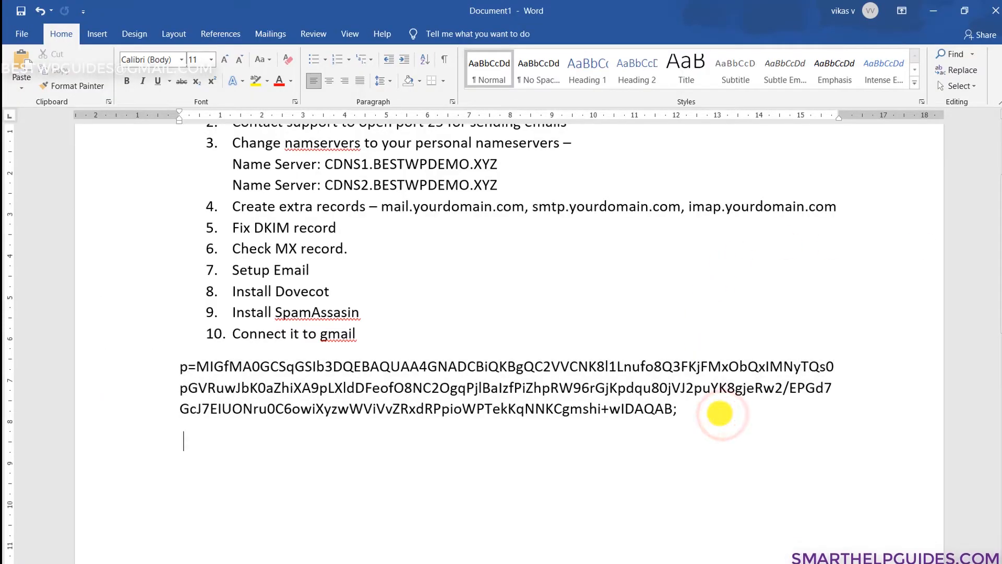
pyautogui.hotkey('ctrl', 'v')
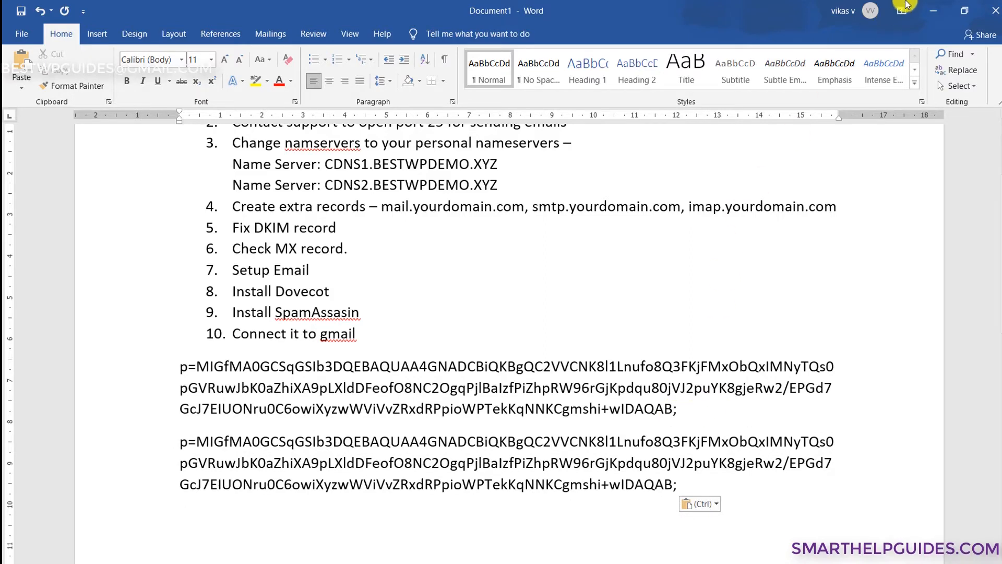
pyautogui.click(934, 11)
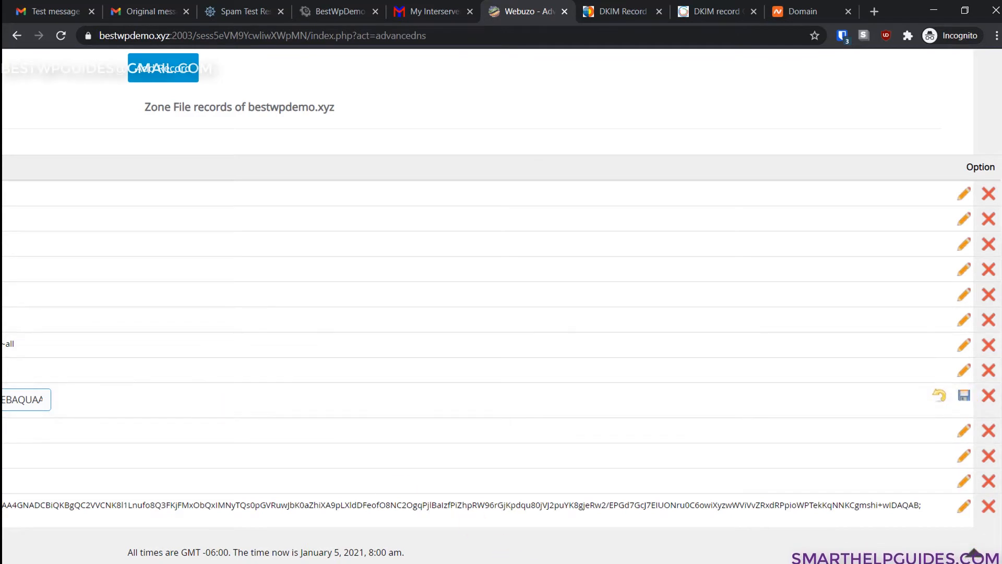
# - Save the edited x._domainkey record and review it next to default._domainkey in the zone list
pyautogui.moveTo(660, 563)
pyautogui.mouseDown()
pyautogui.moveTo(527, 563)
pyautogui.moveTo(660, 563)
pyautogui.mouseUp()
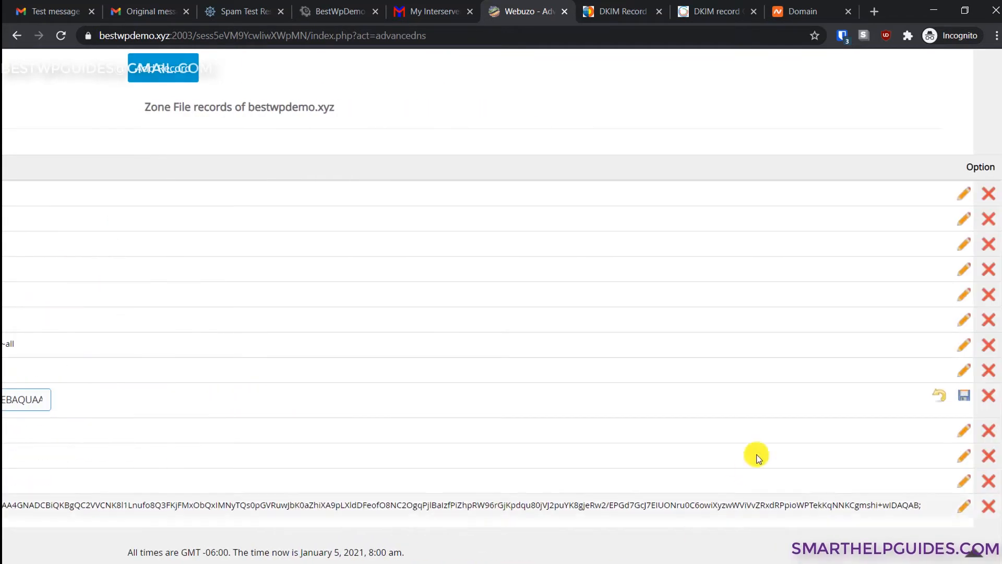
pyautogui.click(945, 397)
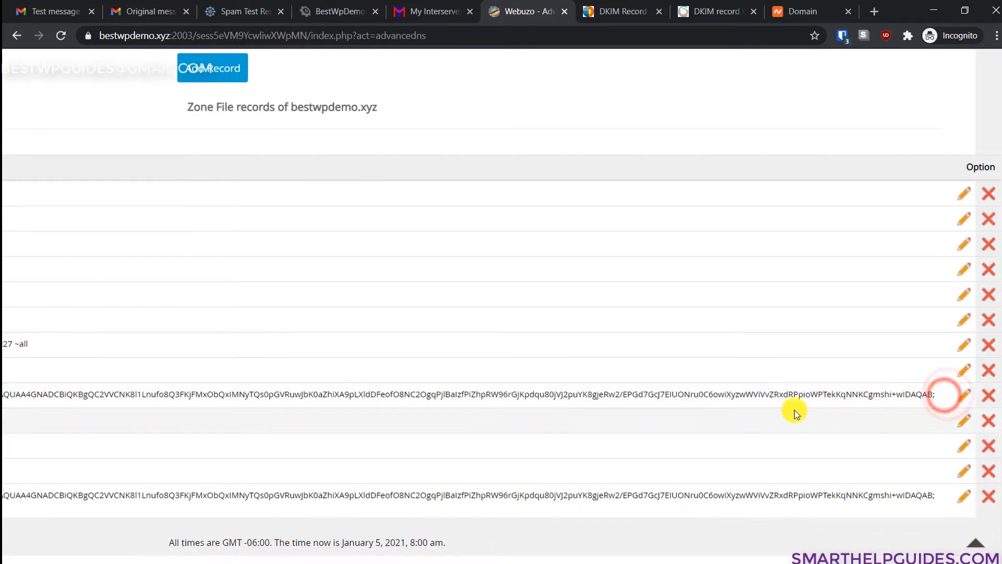
pyautogui.moveTo(660, 563); pyautogui.dragTo(349, 563)
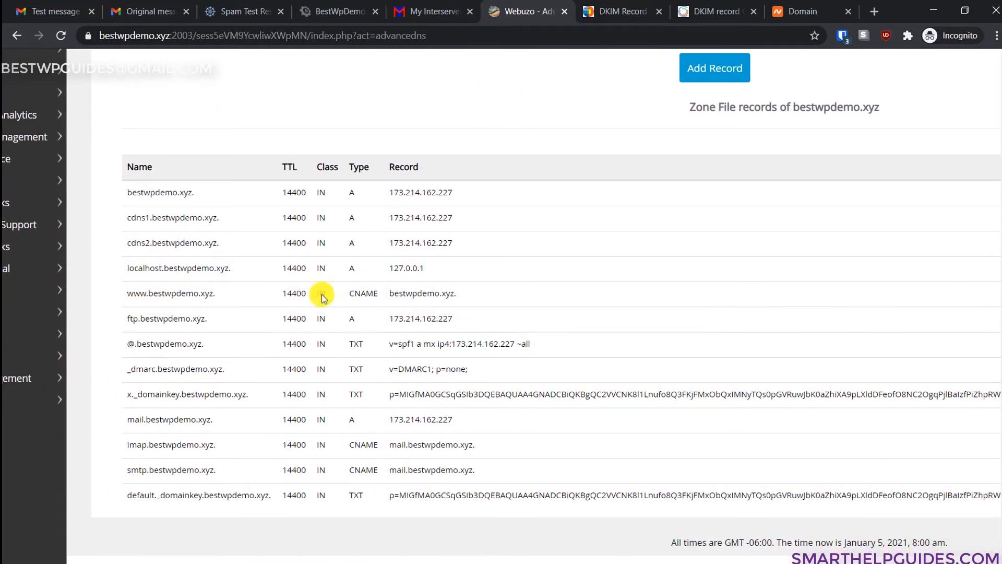
pyautogui.moveTo(126, 495); pyautogui.dragTo(255, 500)
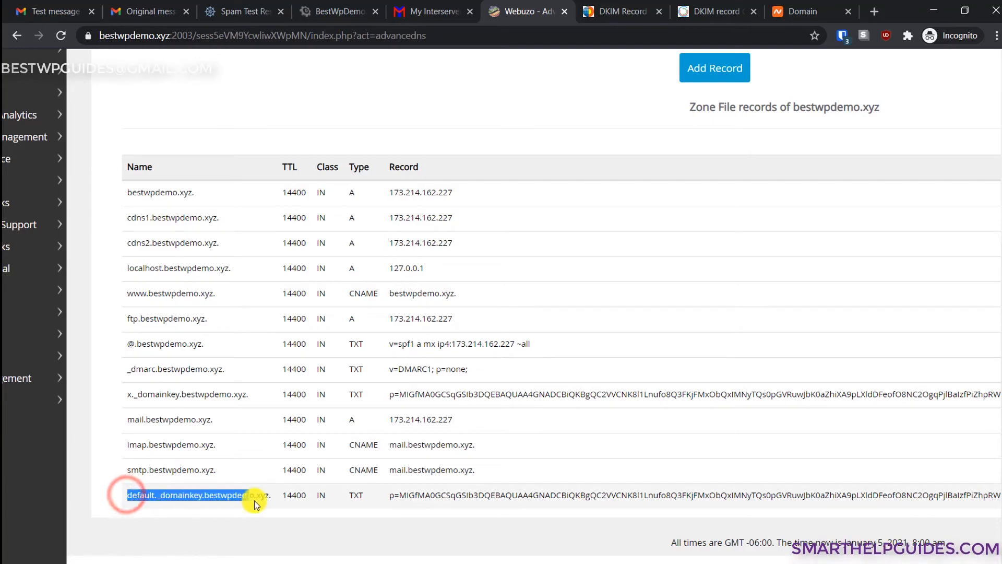
pyautogui.click(241, 534)
pyautogui.scroll(5, 234, 515)
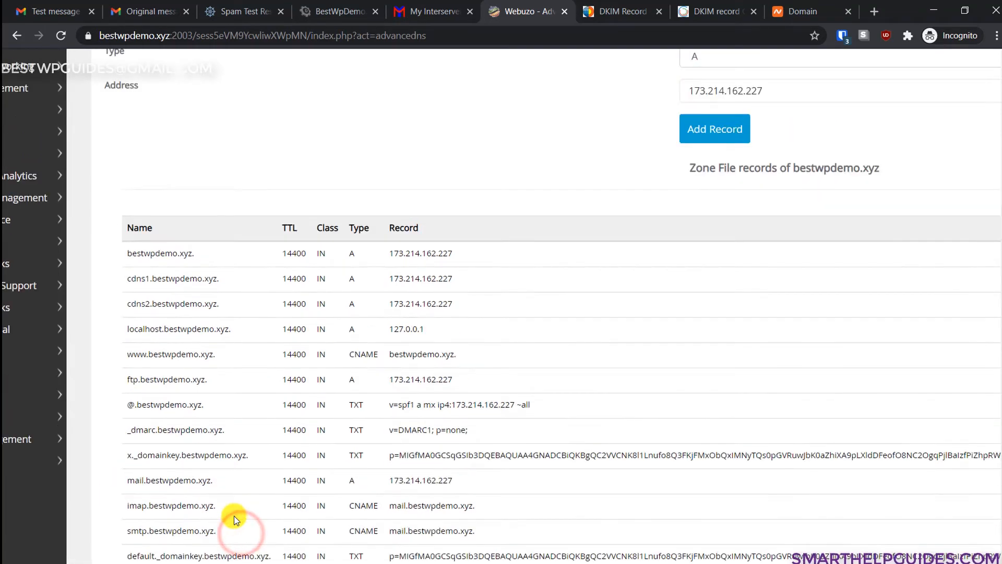
pyautogui.scroll(-1, 234, 507)
pyautogui.scroll(-3, 251, 480)
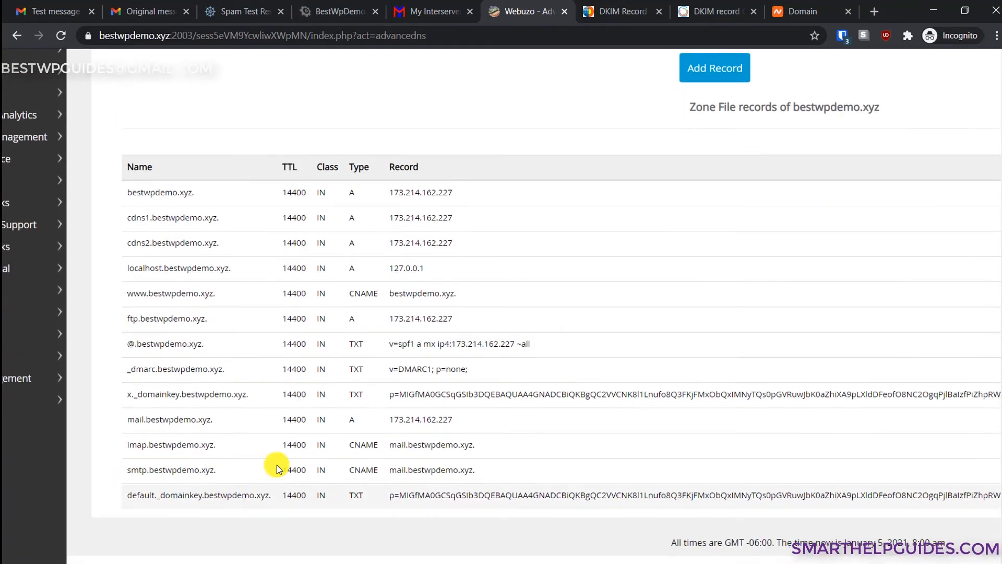
pyautogui.scroll(5, 821, 188)
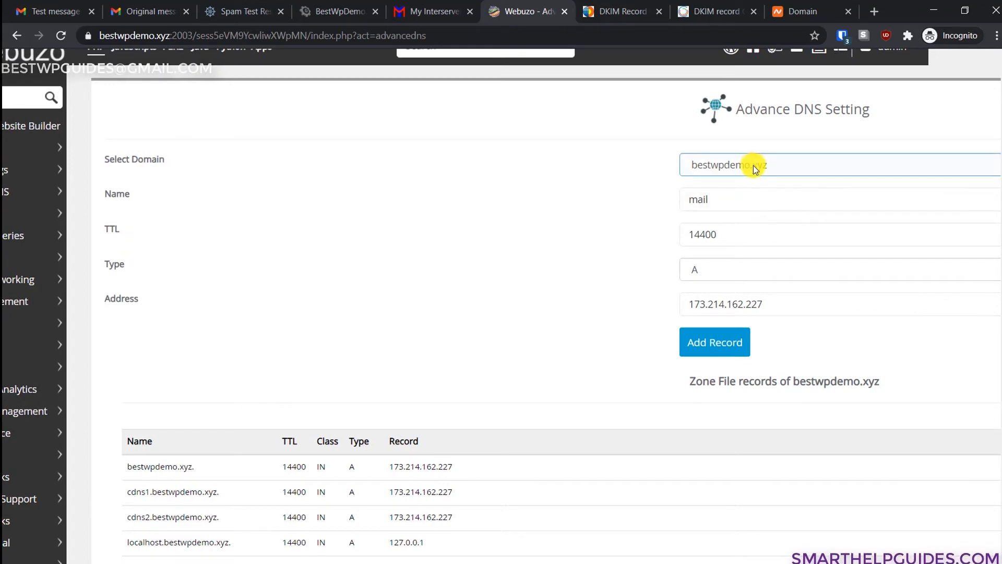
pyautogui.scroll(-5, 483, 299)
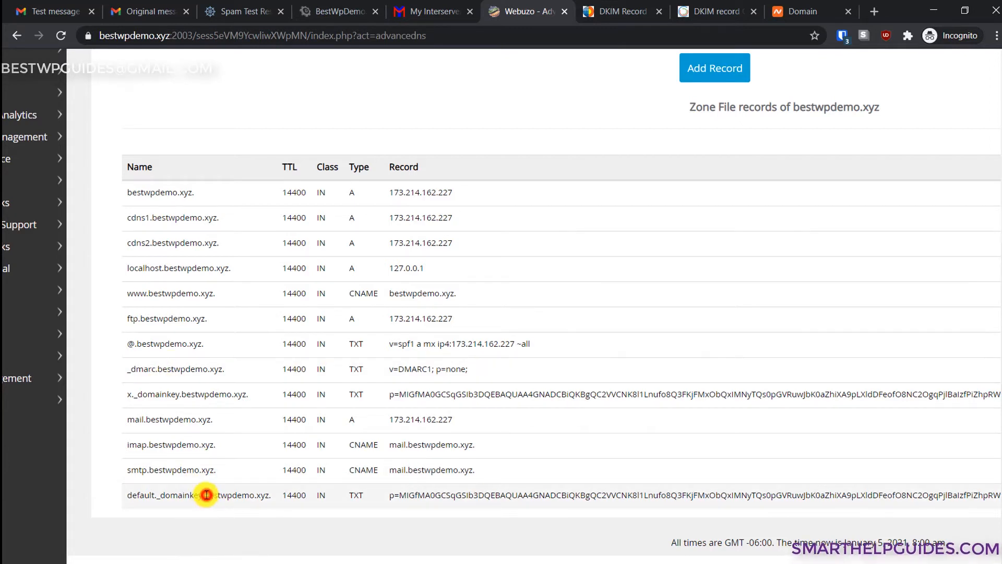
# - Replace the new record's name 'mail' with default._domainkey
pyautogui.moveTo(204, 495); pyautogui.dragTo(128, 495)
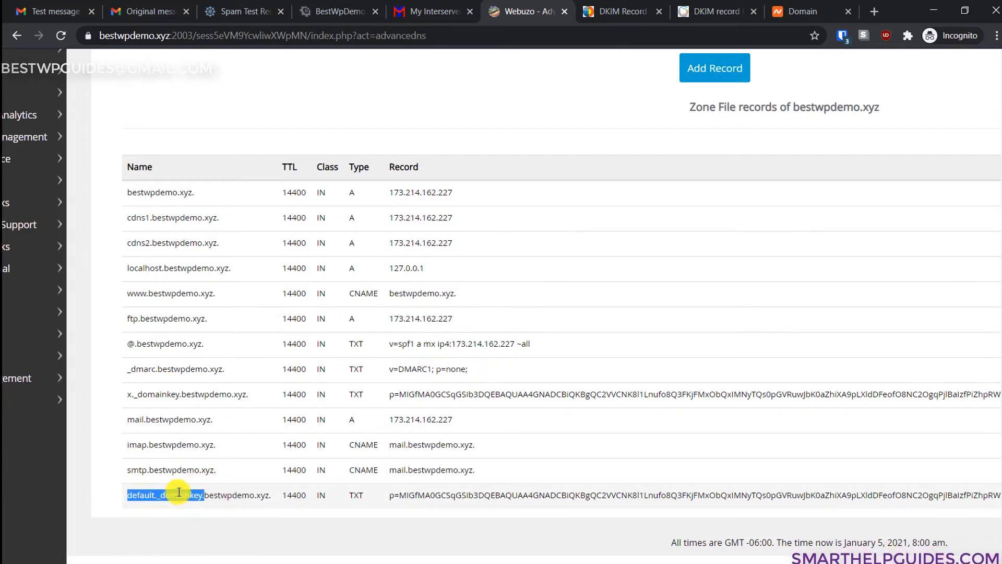
pyautogui.scroll(5, 564, 280)
pyautogui.click(700, 204)
pyautogui.hotkey('ctrl', 'a')
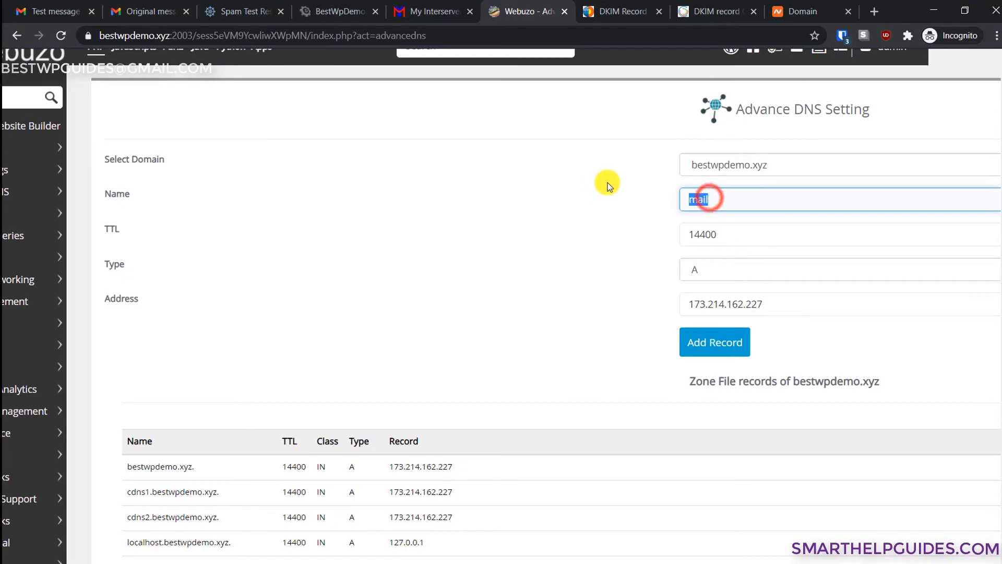
pyautogui.write('default._domainkey.')
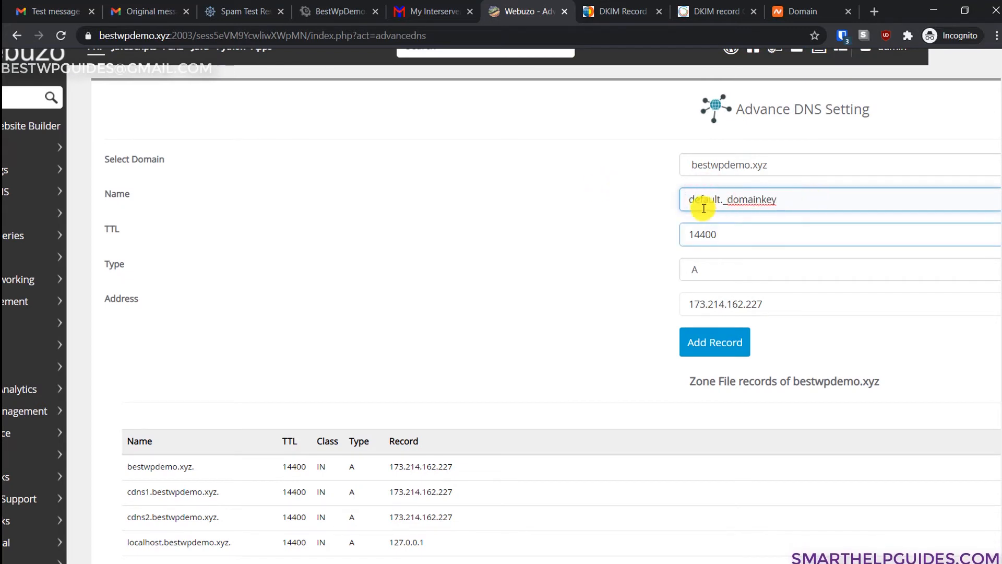
pyautogui.click(722, 199)
pyautogui.click(729, 201)
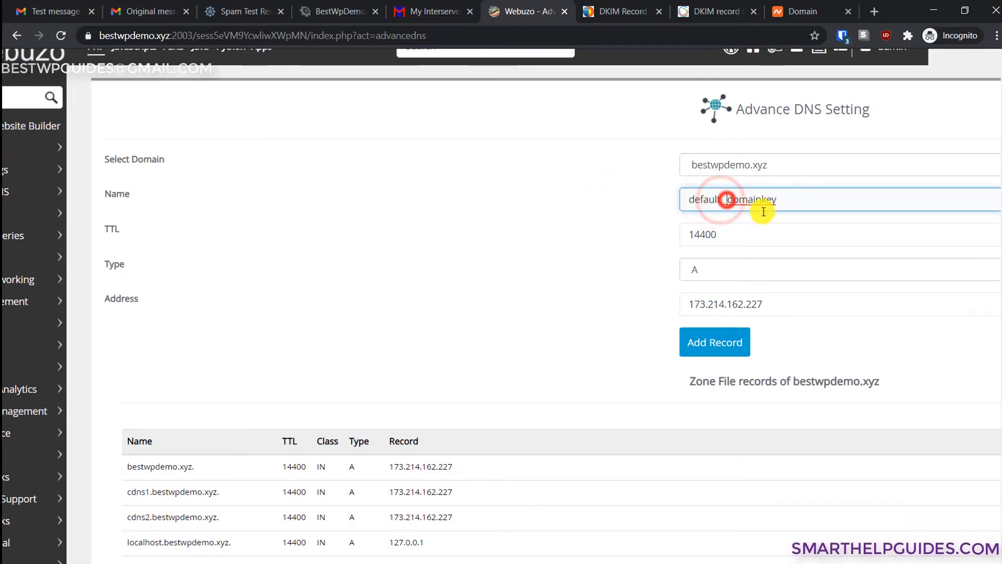
# - Keep TTL 14400, set type to TXT, and select the second DKIM key copy in Word
pyautogui.click(811, 229)
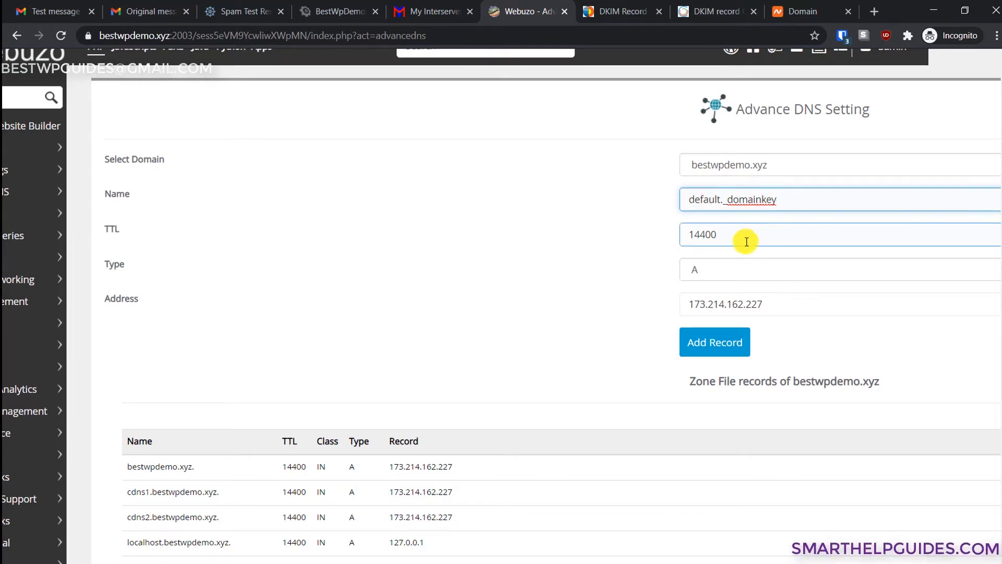
pyautogui.scroll(-3, 705, 251)
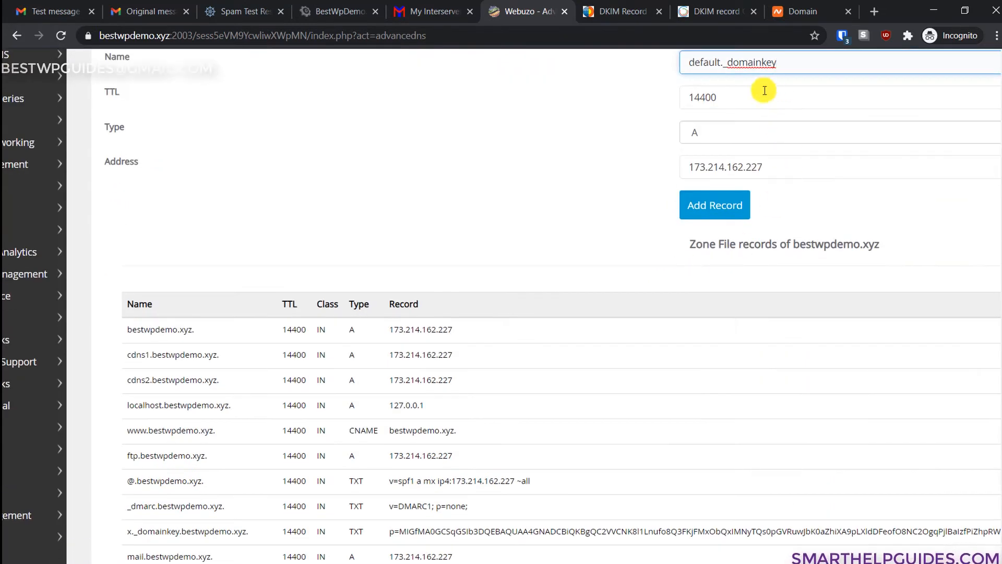
pyautogui.click(738, 97)
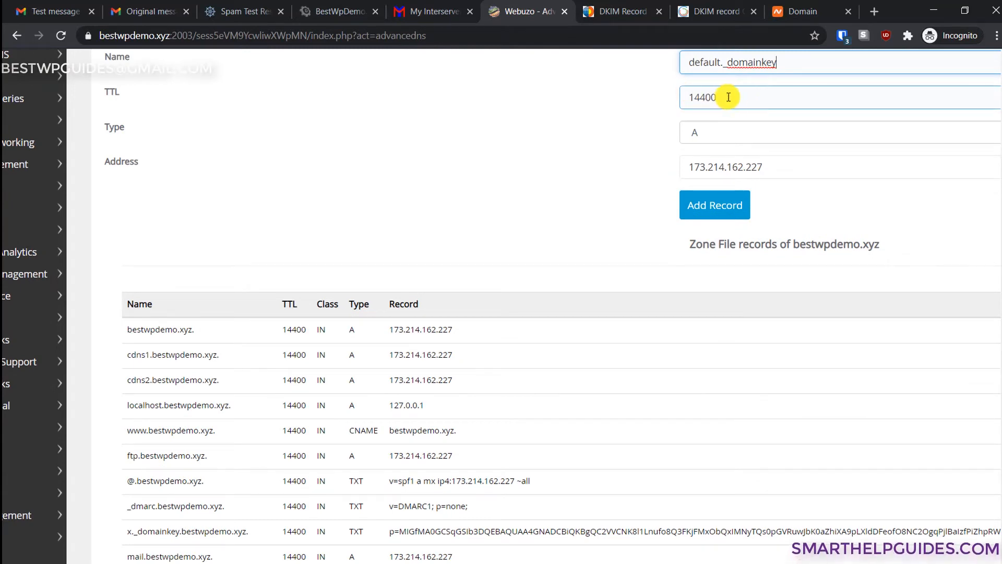
pyautogui.click(728, 134)
pyautogui.click(728, 170)
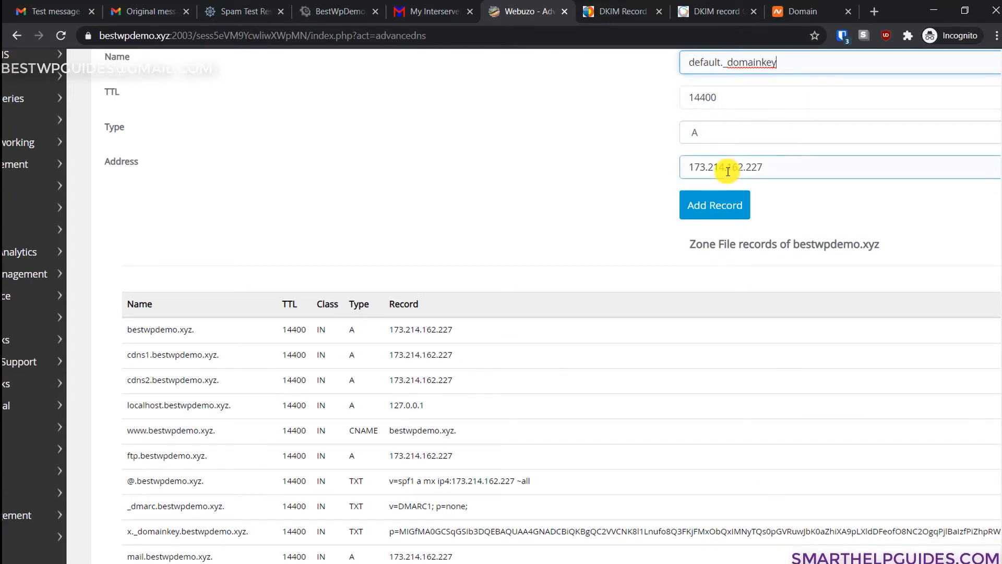
pyautogui.click(721, 132)
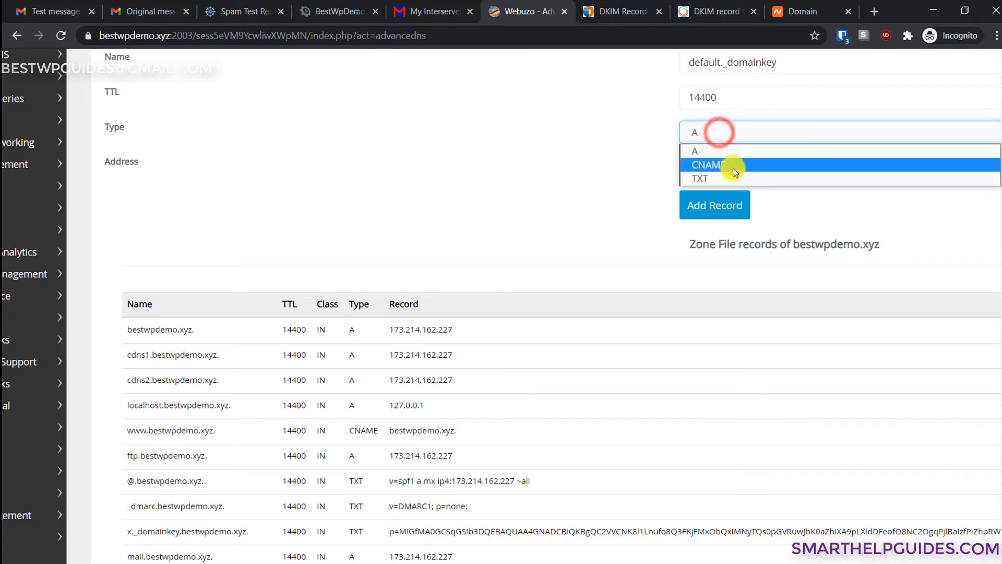
pyautogui.click(729, 174)
pyautogui.click(593, 178)
pyautogui.moveTo(783, 166); pyautogui.dragTo(683, 168)
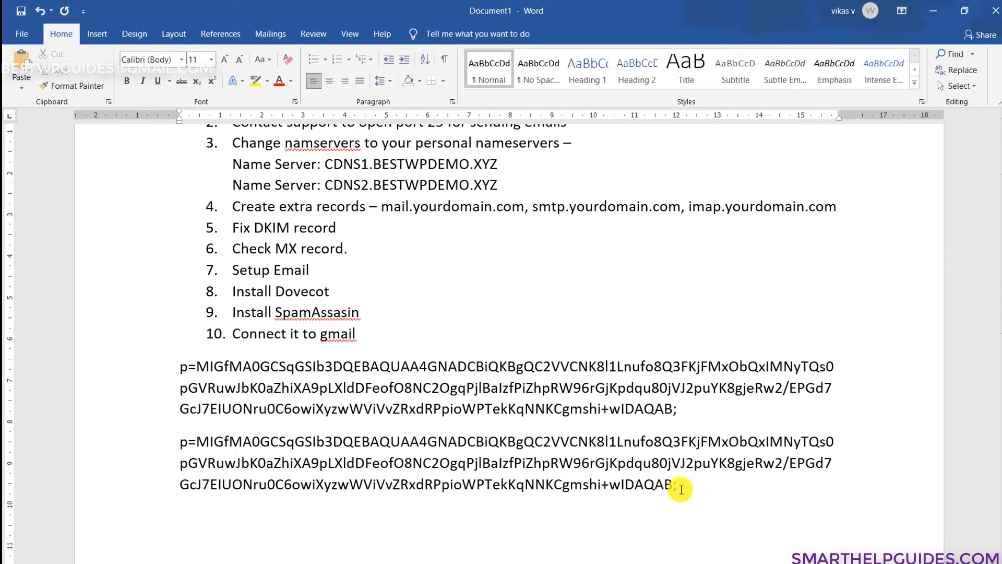
pyautogui.moveTo(676, 485); pyautogui.dragTo(182, 436)
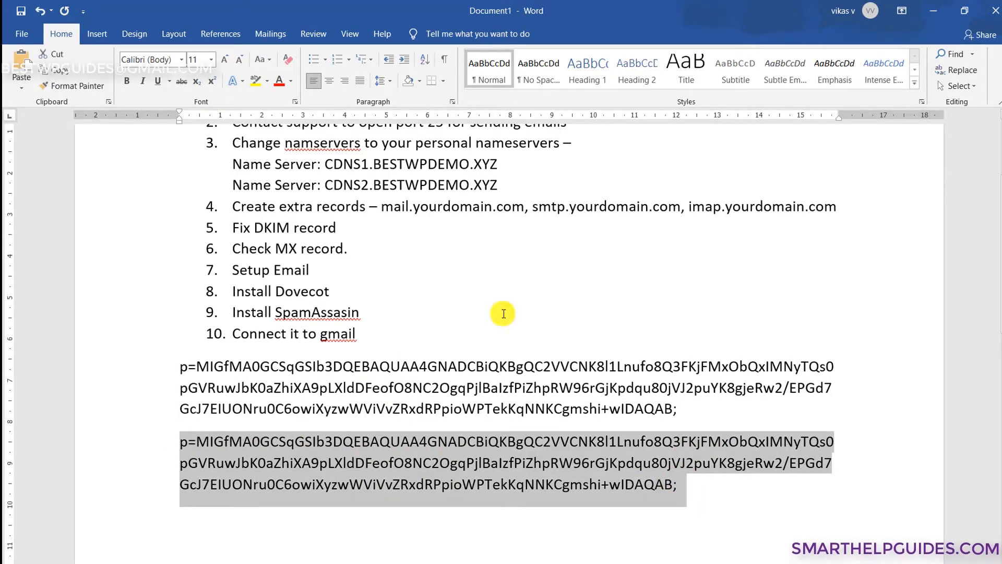
# - Paste the DKIM public key over the IP address in the default._domainkey TXT record's value
pyautogui.click(934, 10)
pyautogui.click(731, 166)
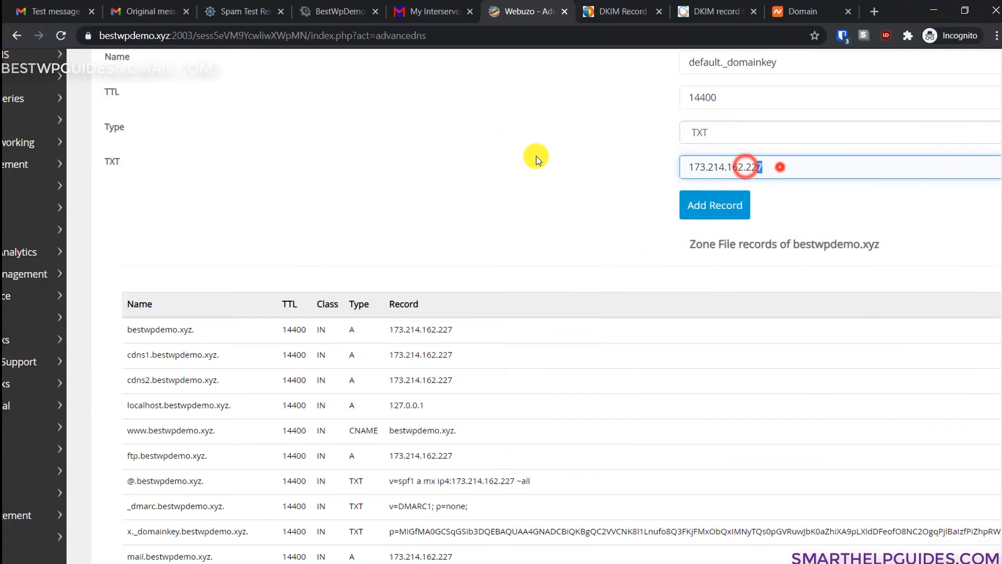
pyautogui.doubleClick(726, 167)
pyautogui.write('p=MIGfMA0GCSqGSIb3DQEBAQUAA4GNADCBiQKBgQC2VVCNK8l1Lnufo8Q3FKjFMxObQxIMNyTQs0pGVRuwJbK0aZhiXA9pLXldDFeofO8NC2OgqPjlBalzfPiZhpRW96rGjKpdqu80jVJ2puYK8gjeRw2/EPGd7GcJ7ElUONru0C6owiXyzwWViVvZRxdRPpioWPTekKqNNKCgmshi+wIDAQAB;')
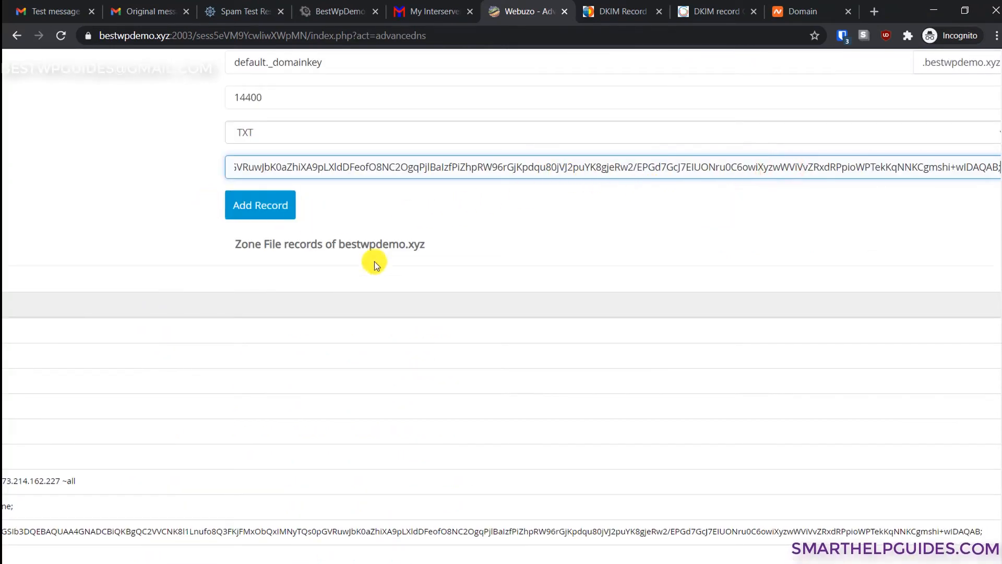
pyautogui.hscroll(-6, 386, 503)
pyautogui.scroll(-3, 387, 502)
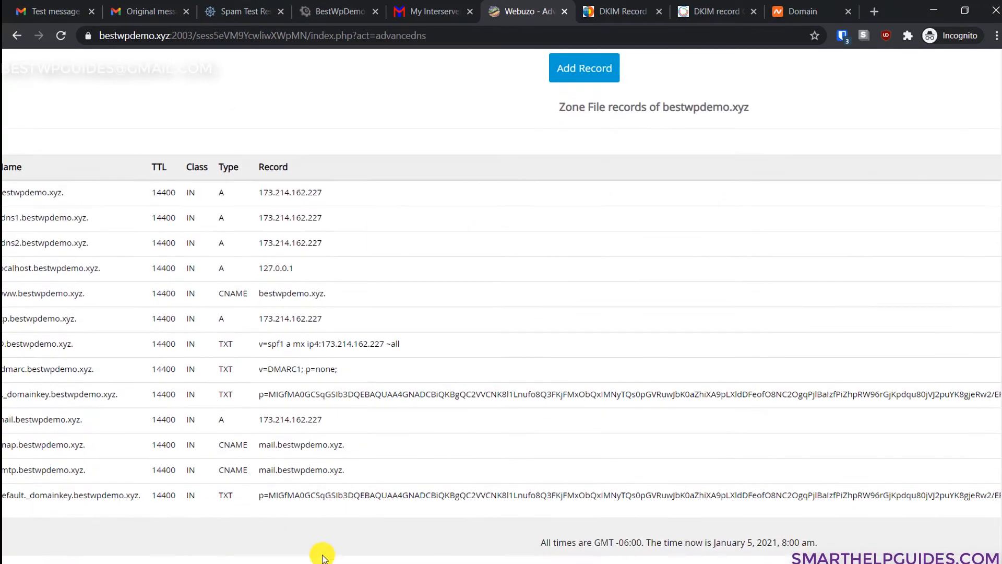
pyautogui.hscroll(-4, 313, 502)
pyautogui.moveTo(181, 495); pyautogui.dragTo(332, 504)
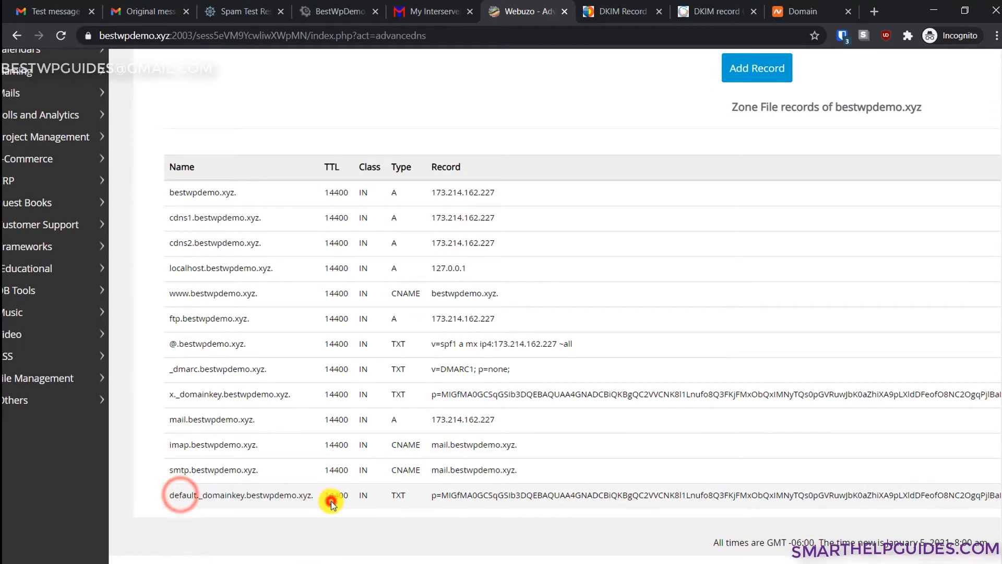
# - In DKIMCore, change the selector from x to default and check the bestwpdemo.xyz key
pyautogui.click(625, 9)
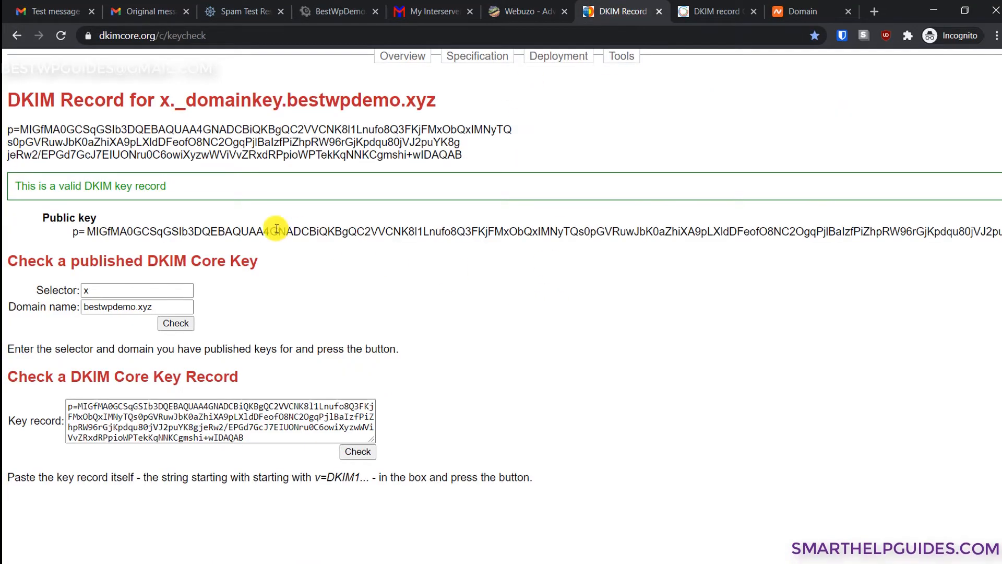
pyautogui.click(94, 290)
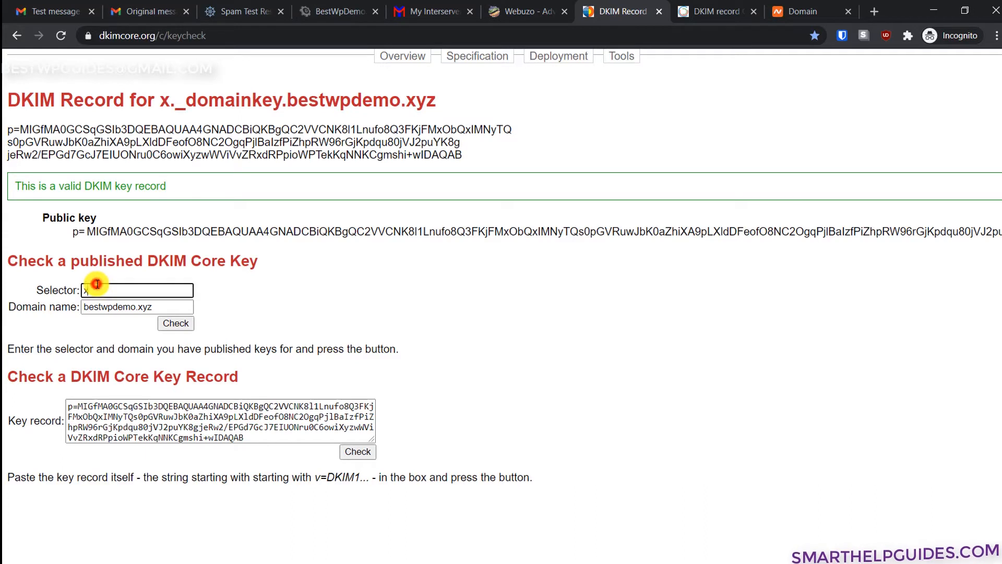
pyautogui.doubleClick(126, 307)
pyautogui.click(114, 286)
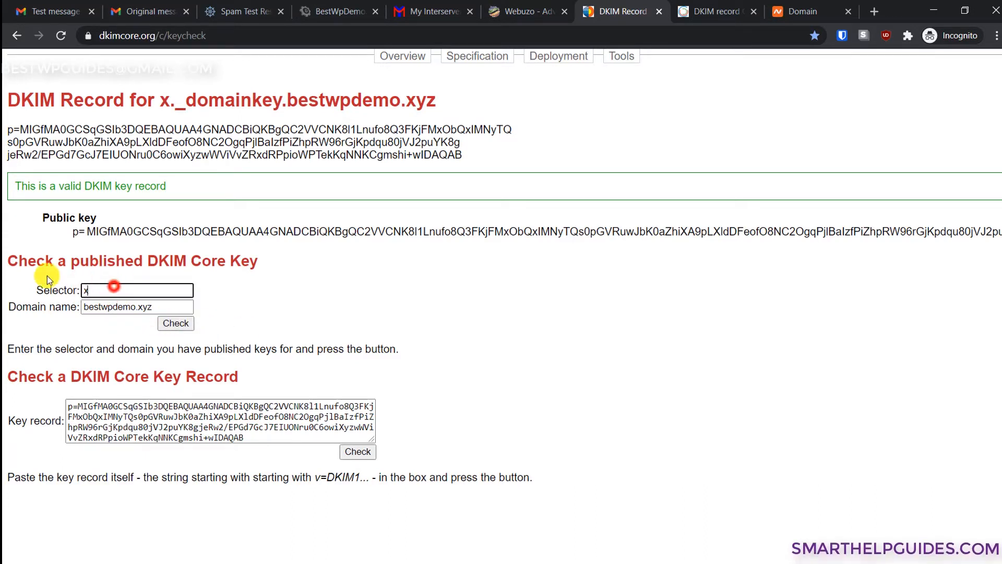
pyautogui.press('BackSpace')
pyautogui.write('default')
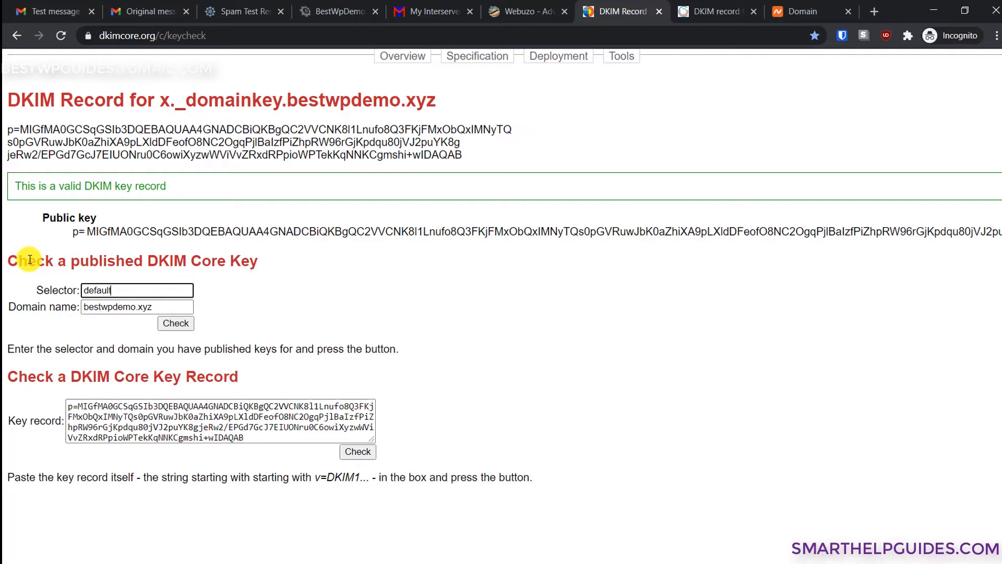
pyautogui.click(175, 324)
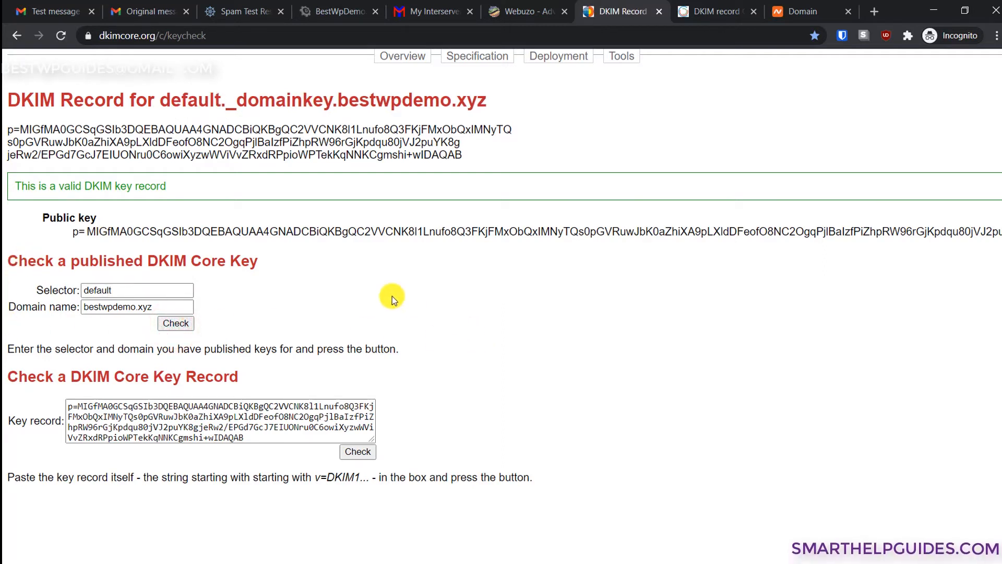
pyautogui.moveTo(111, 189); pyautogui.dragTo(139, 189)
pyautogui.click(173, 203)
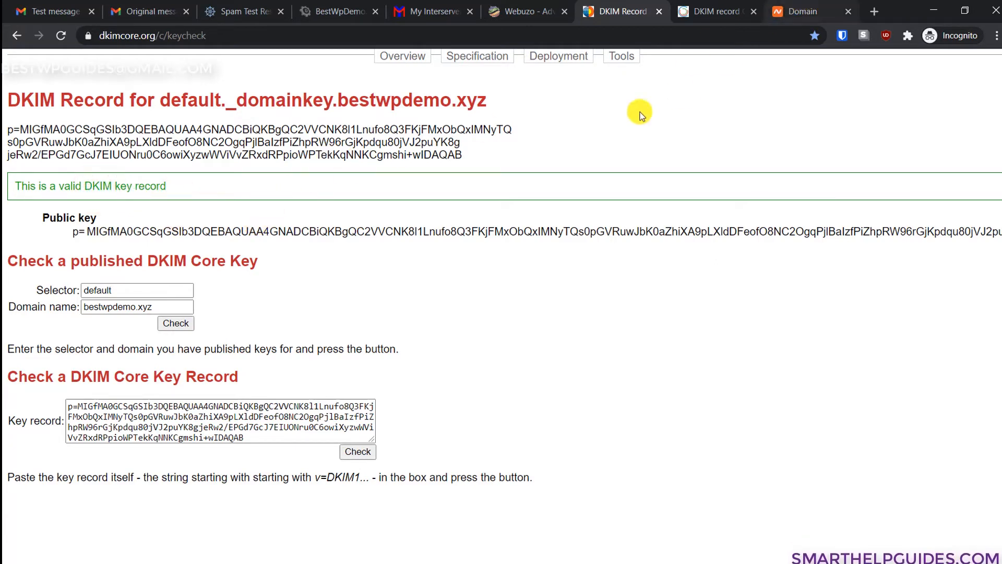
# - Compare DKIMCore's key record with the dmarcanalyzer DKIM checker's result
pyautogui.click(692, 6)
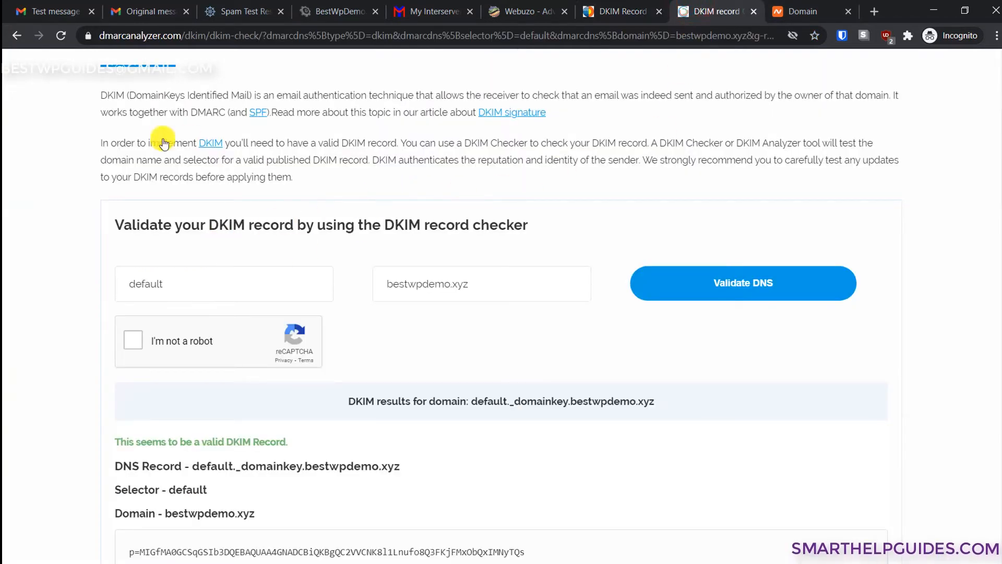
pyautogui.click(616, 5)
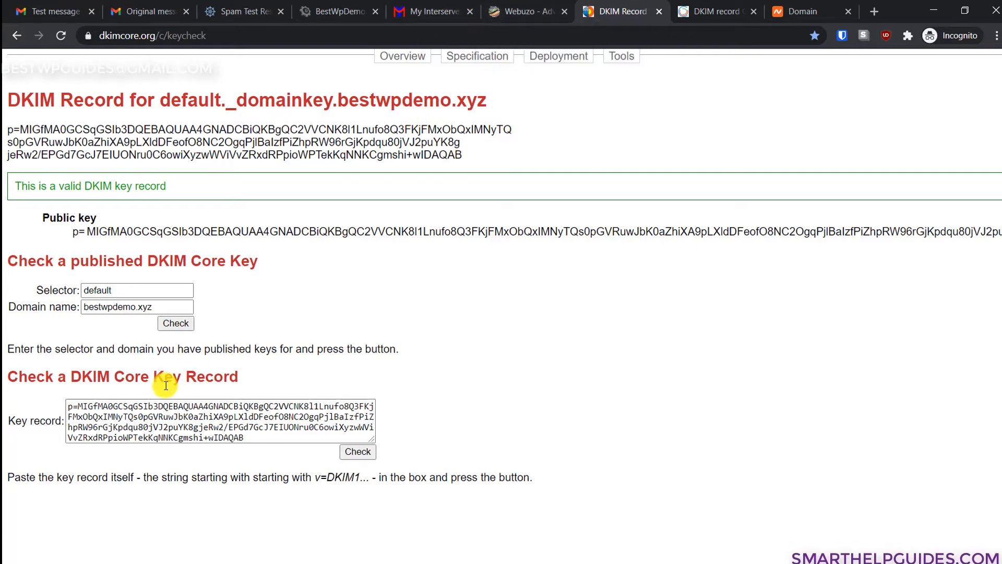
pyautogui.click(119, 414)
pyautogui.moveTo(267, 435); pyautogui.dragTo(28, 399)
pyautogui.click(135, 412)
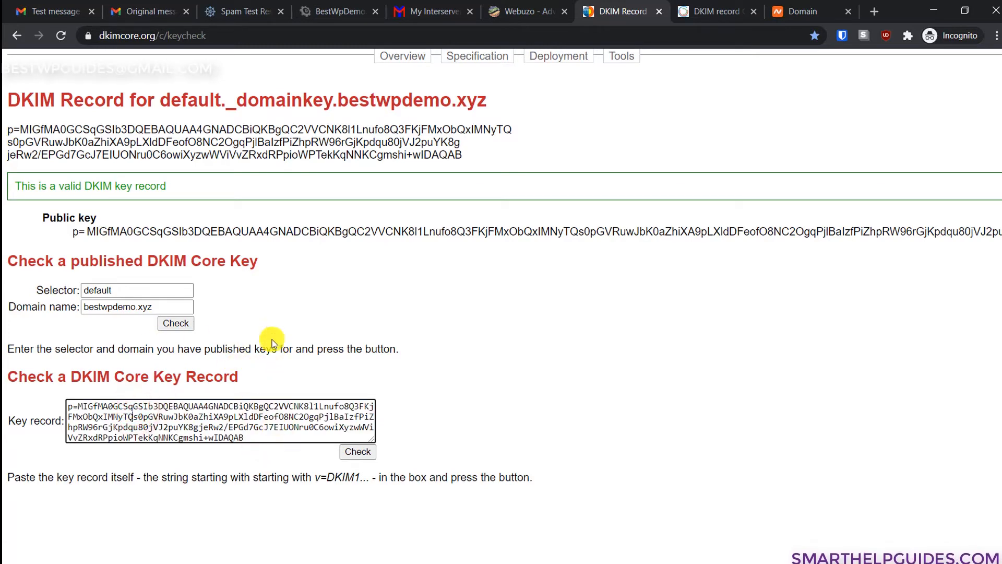
pyautogui.click(710, 7)
pyautogui.click(643, 7)
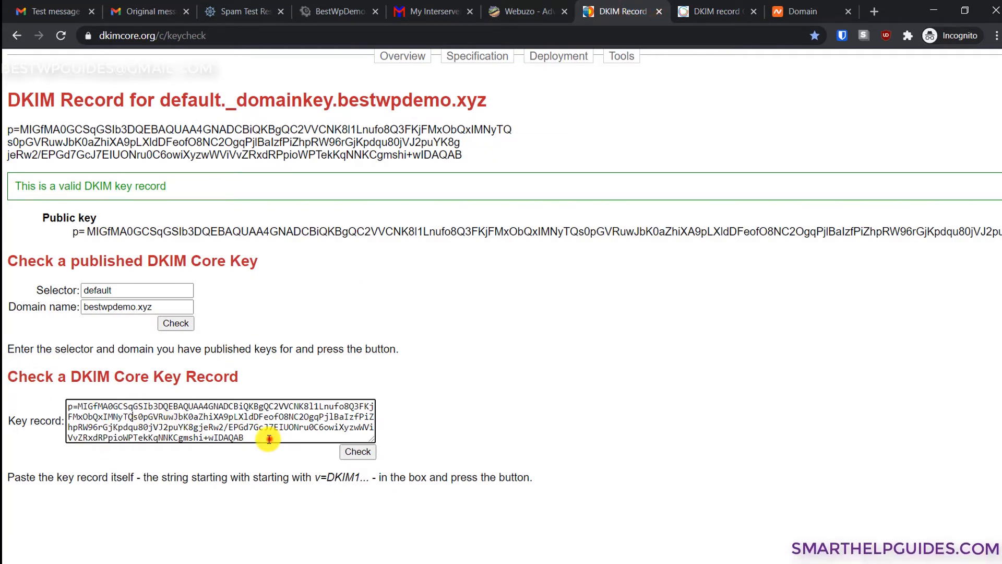
pyautogui.moveTo(270, 437); pyautogui.dragTo(56, 406)
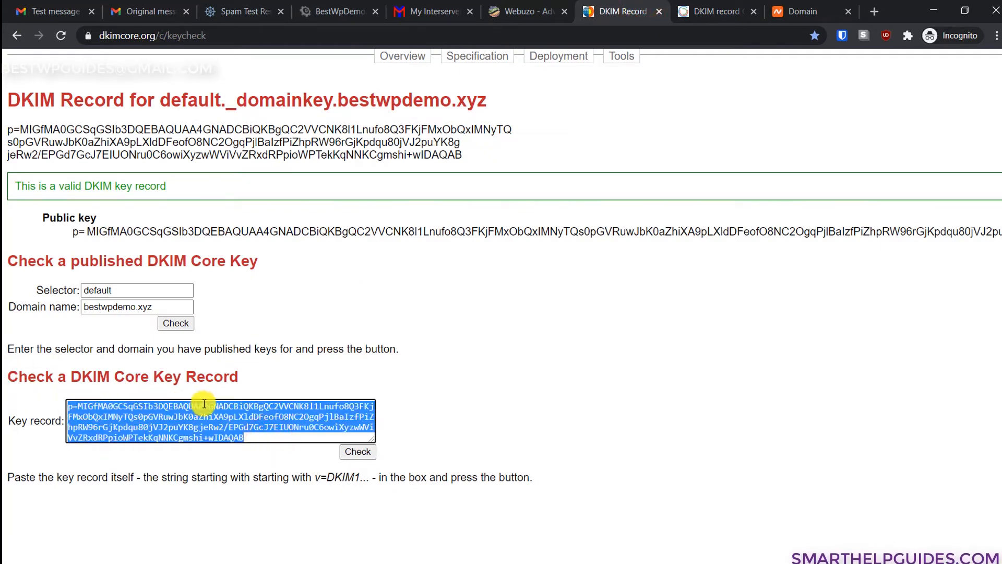
pyautogui.click(513, 305)
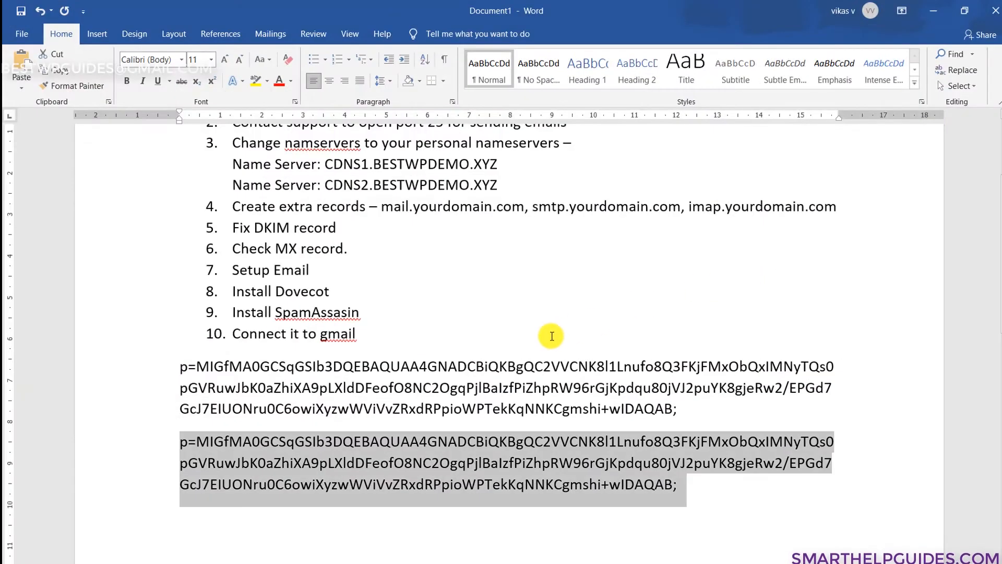
pyautogui.scroll(1, 613, 277)
pyautogui.click(479, 290)
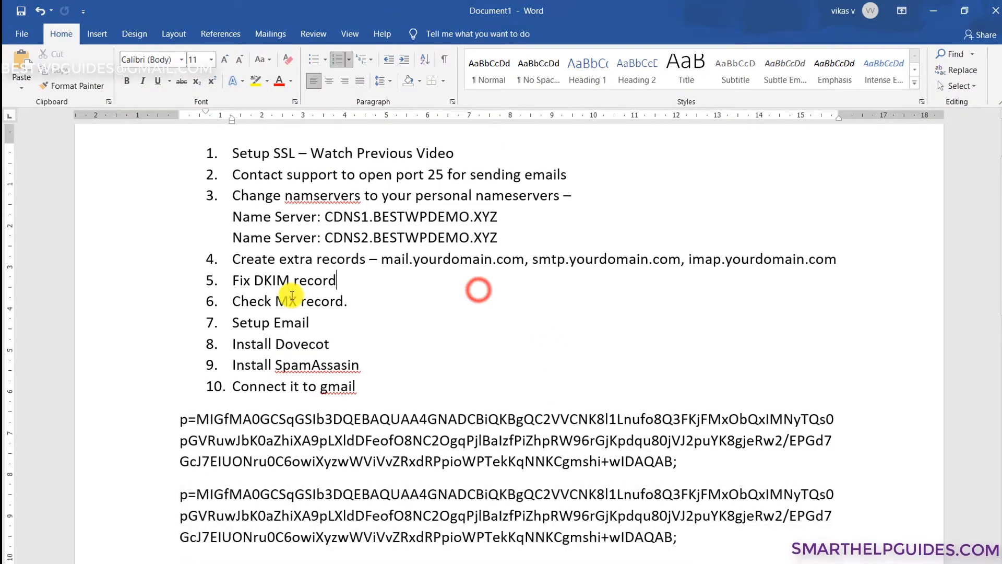
pyautogui.click(348, 302)
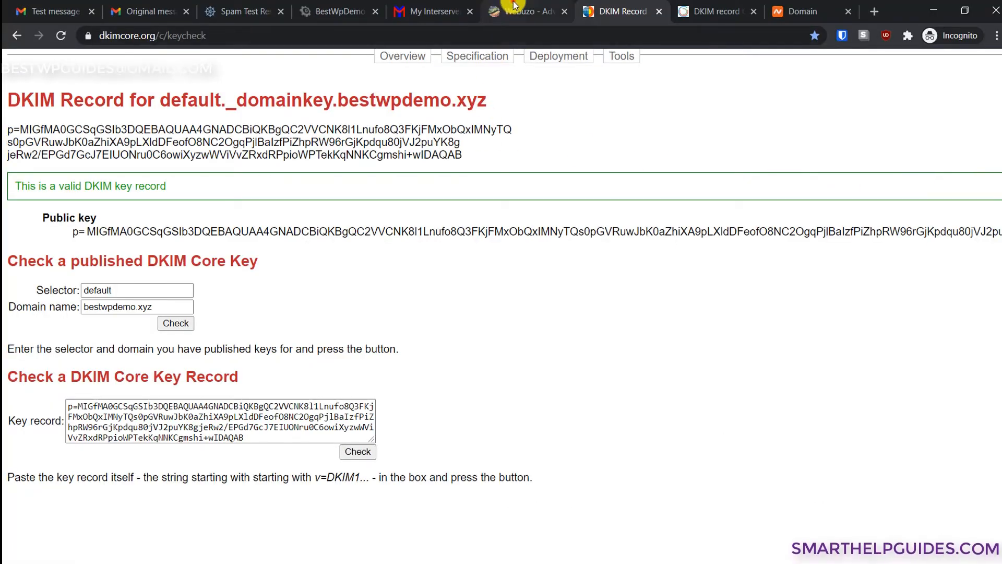
pyautogui.click(515, 7)
pyautogui.scroll(5, 369, 191)
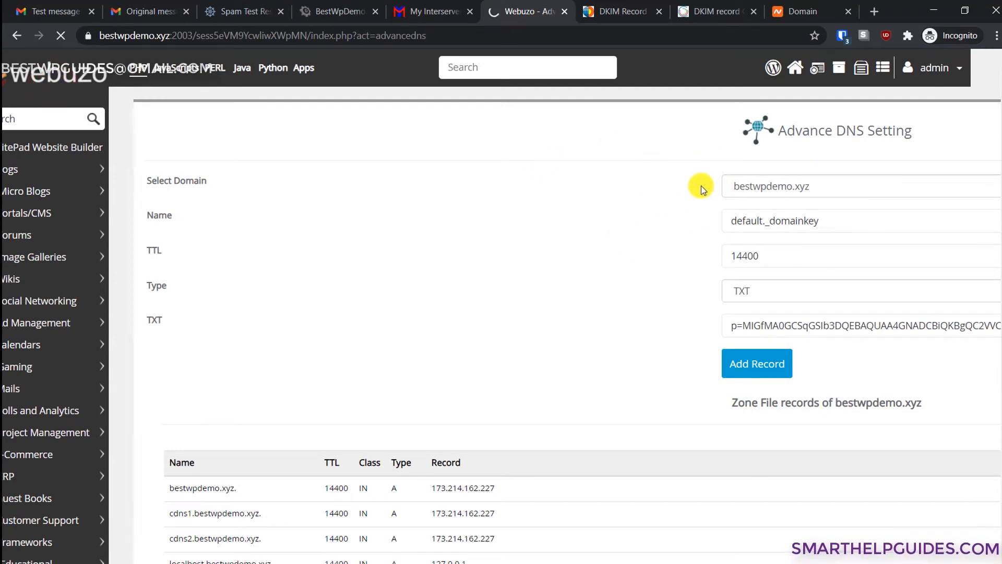
pyautogui.scroll(-6, 673, 199)
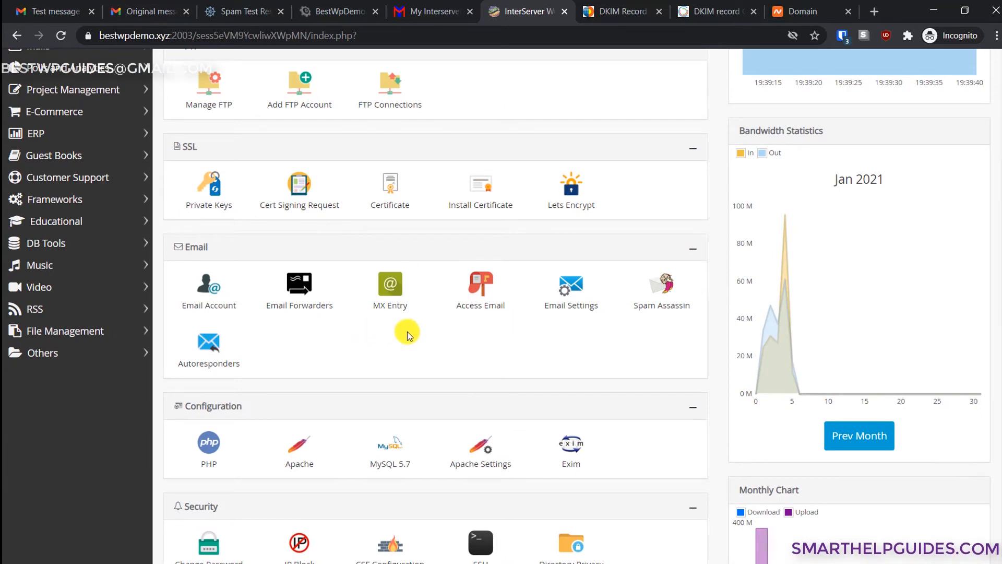
pyautogui.click(389, 301)
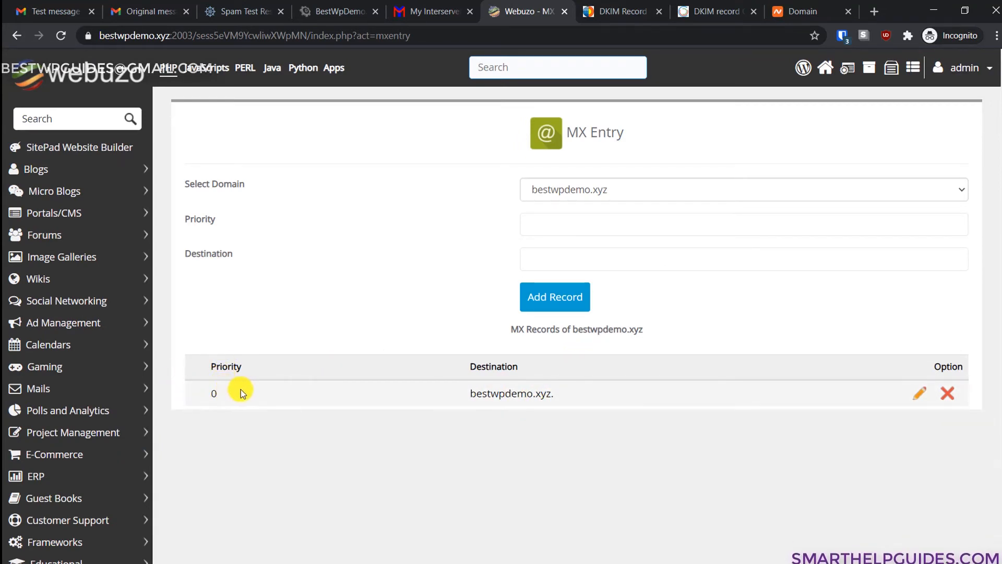
pyautogui.moveTo(463, 398); pyautogui.dragTo(578, 425)
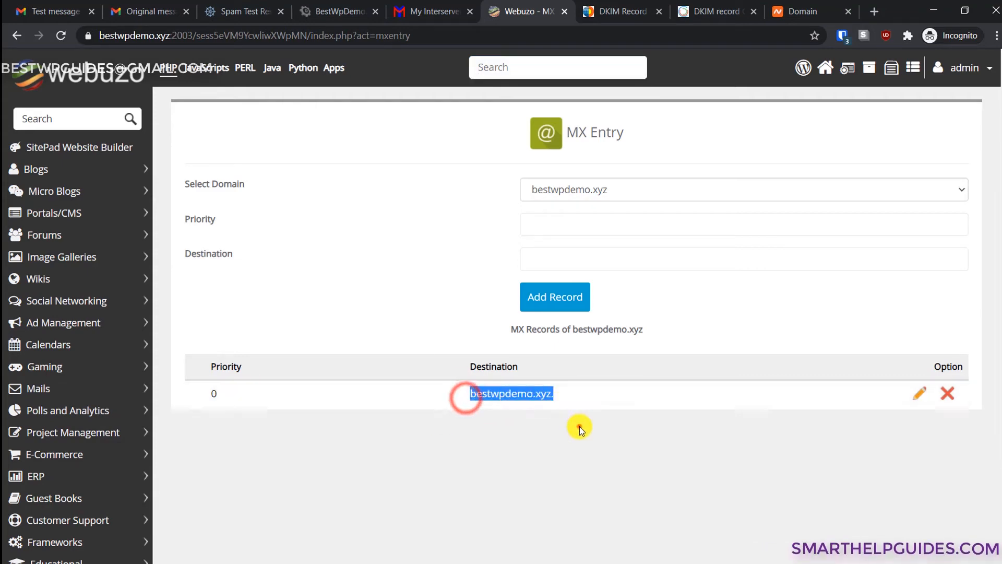
pyautogui.click(580, 427)
pyautogui.click(555, 223)
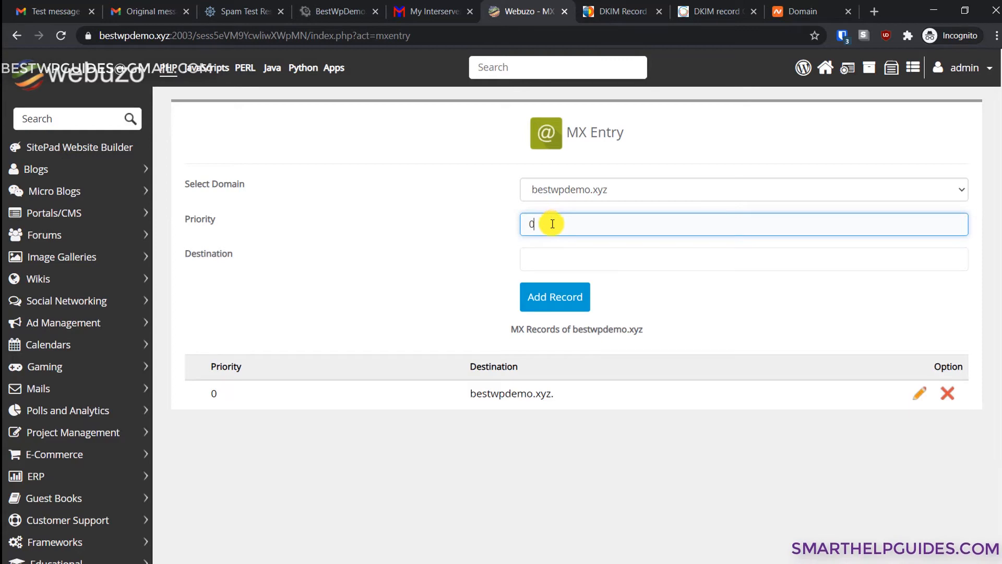
pyautogui.click(553, 253)
pyautogui.moveTo(554, 393); pyautogui.dragTo(468, 395)
pyautogui.hotkey('ctrl', 'c')
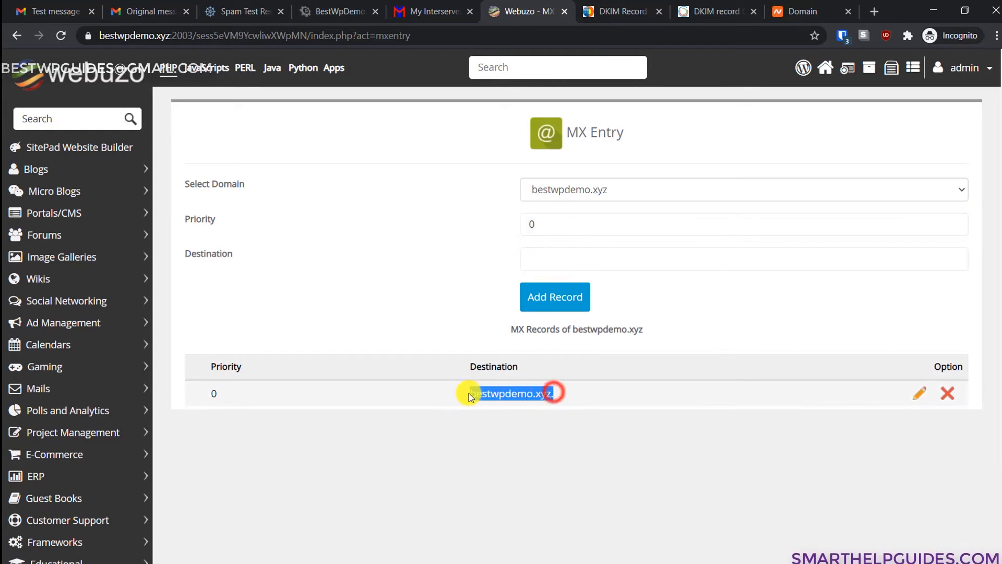
pyautogui.click(613, 234)
pyautogui.click(587, 254)
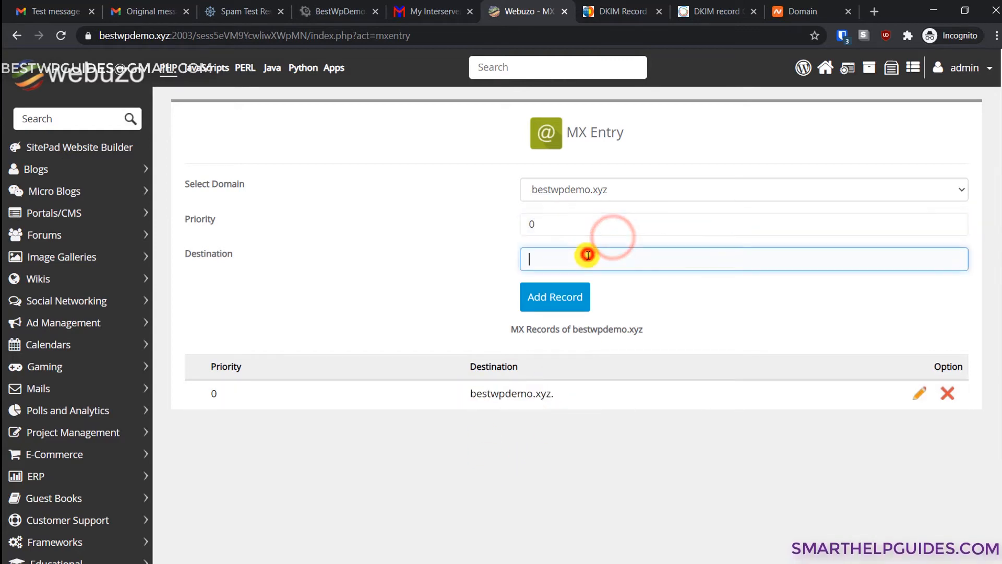
pyautogui.hotkey('ctrl', 'v')
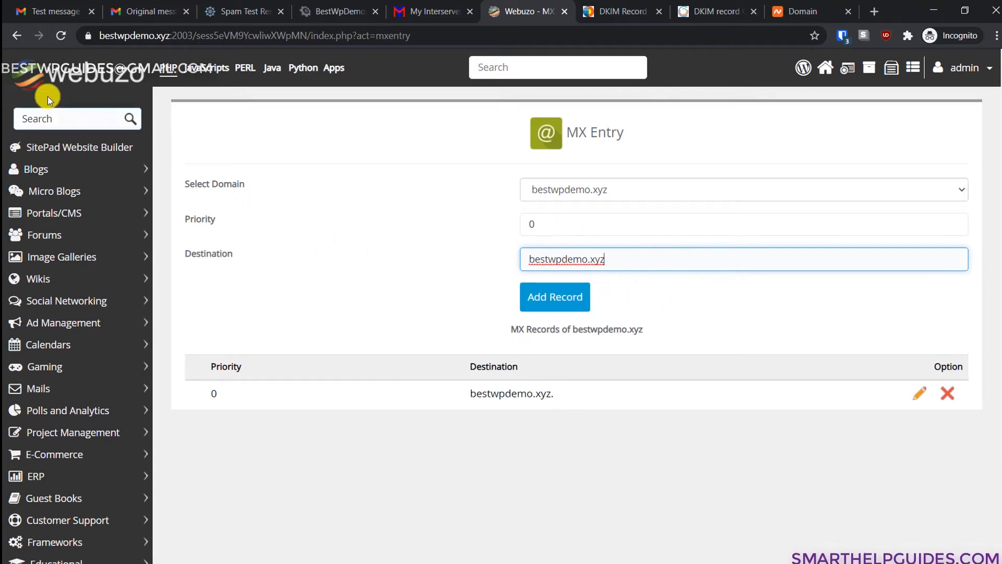
pyautogui.click(79, 81)
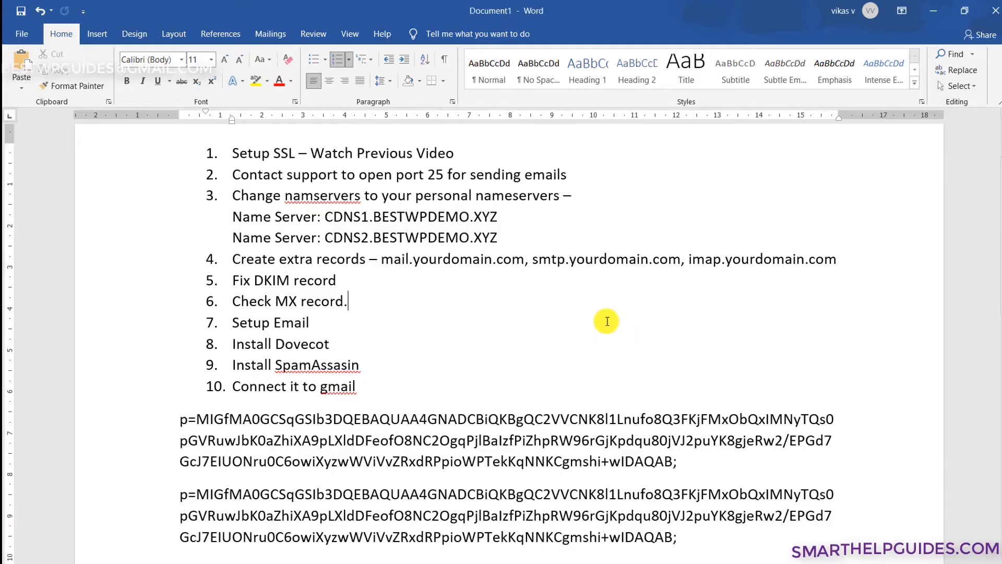
pyautogui.click(570, 343)
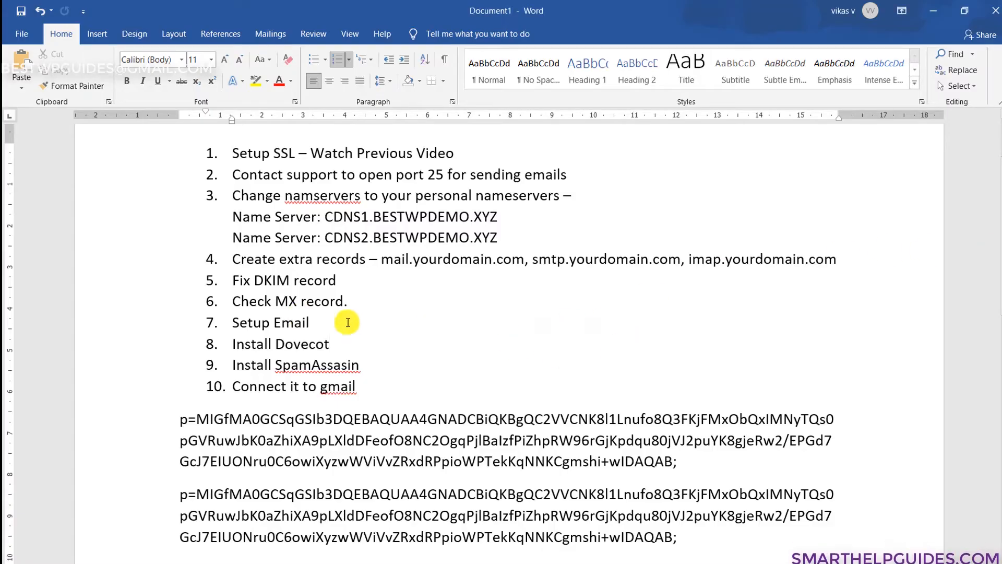
pyautogui.moveTo(345, 322); pyautogui.dragTo(235, 323)
pyautogui.click(437, 352)
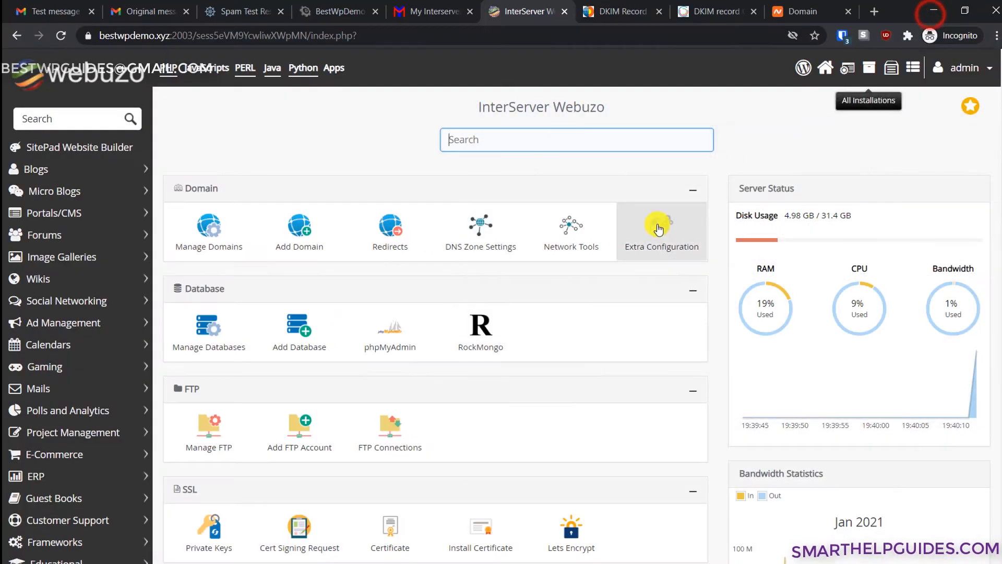
pyautogui.scroll(-5, 537, 336)
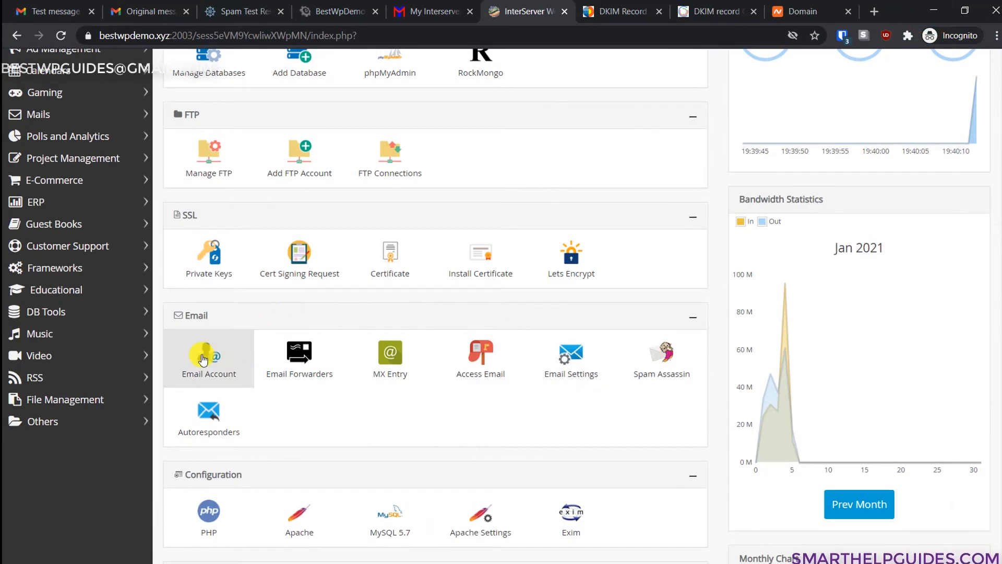
pyautogui.click(203, 358)
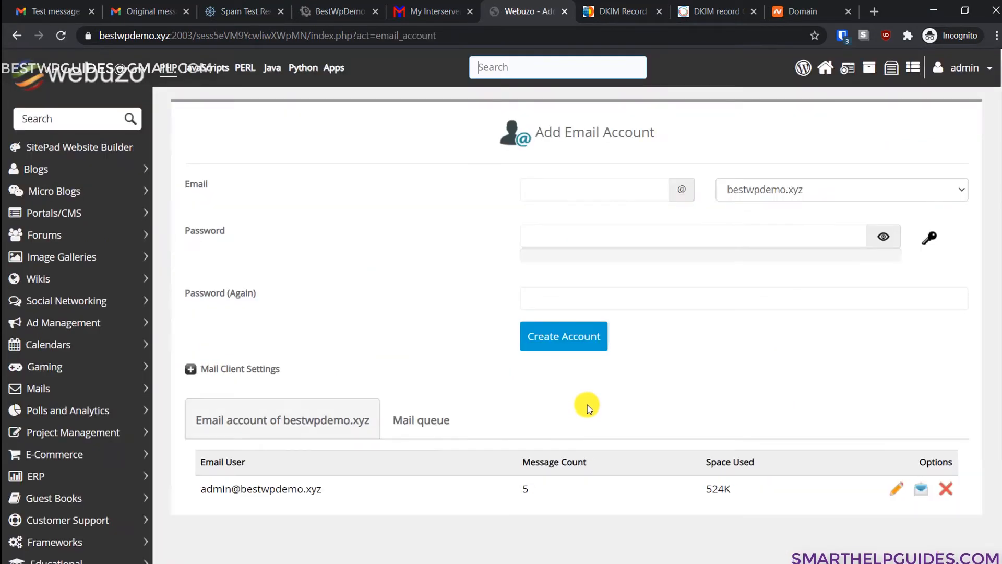
pyautogui.scroll(-1, 588, 402)
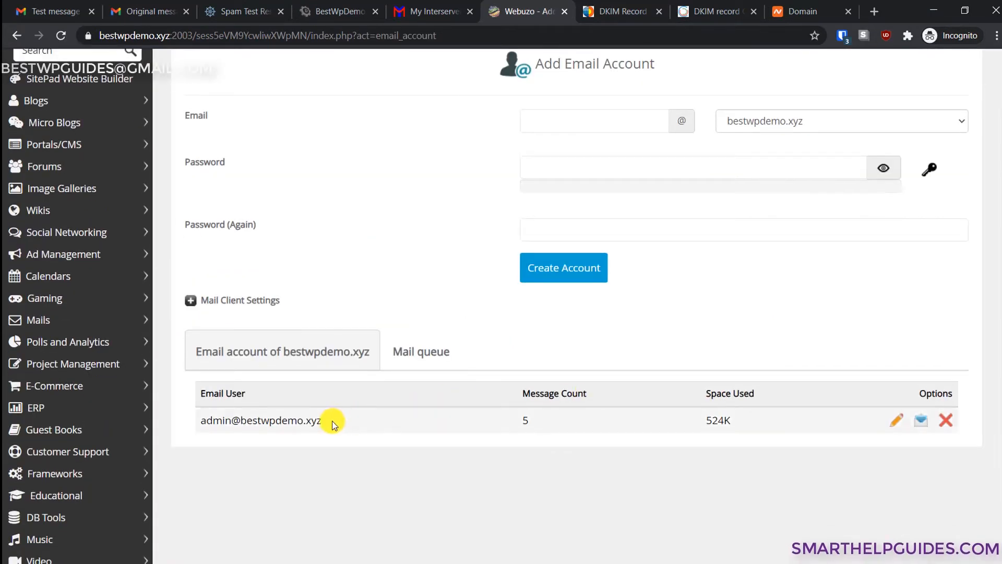
pyautogui.scroll(1, 381, 404)
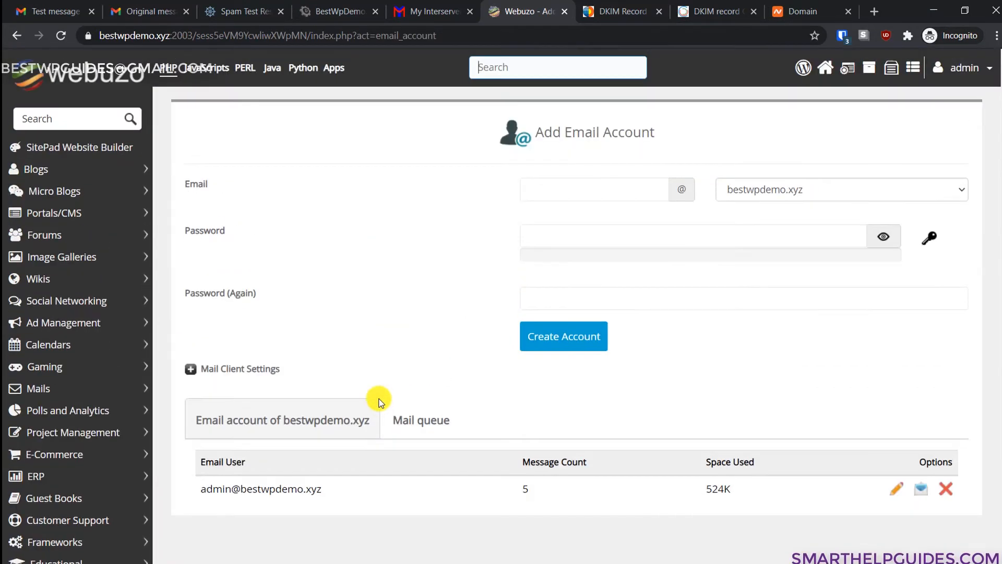
pyautogui.click(538, 192)
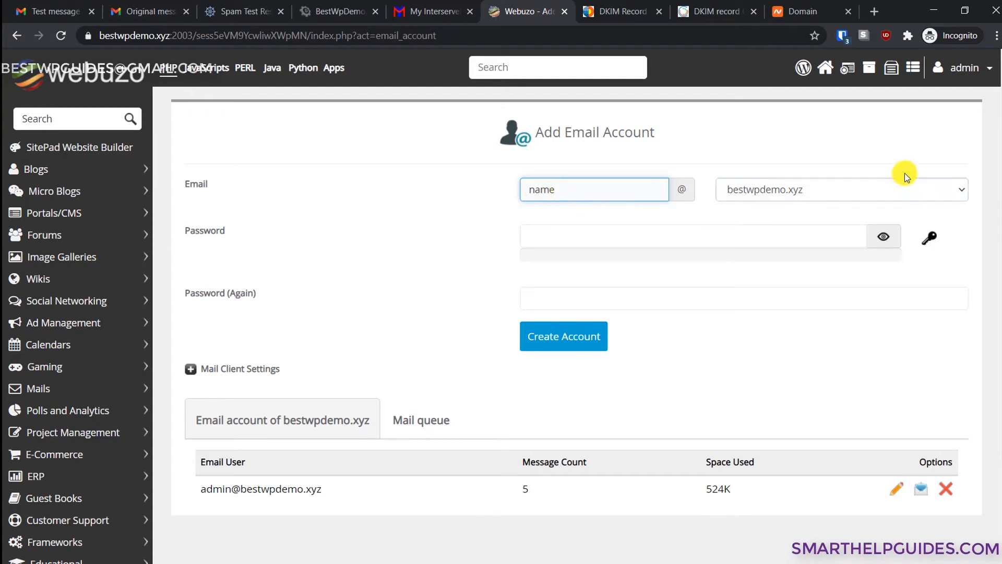
pyautogui.click(771, 194)
pyautogui.click(773, 193)
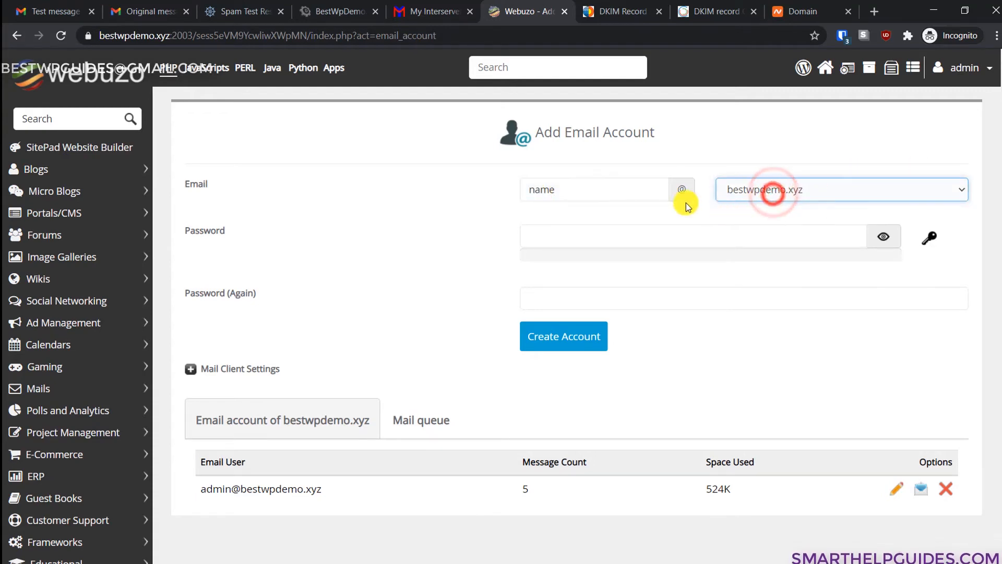
pyautogui.doubleClick(593, 189)
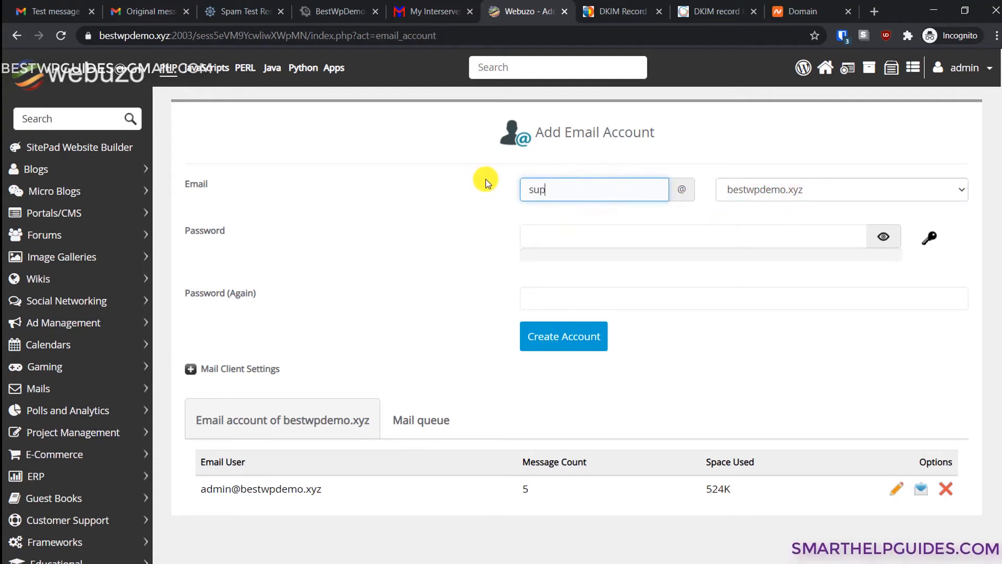
# - Generate a strong random password for the account, reveal it and copy it
pyautogui.click(624, 238)
pyautogui.click(929, 238)
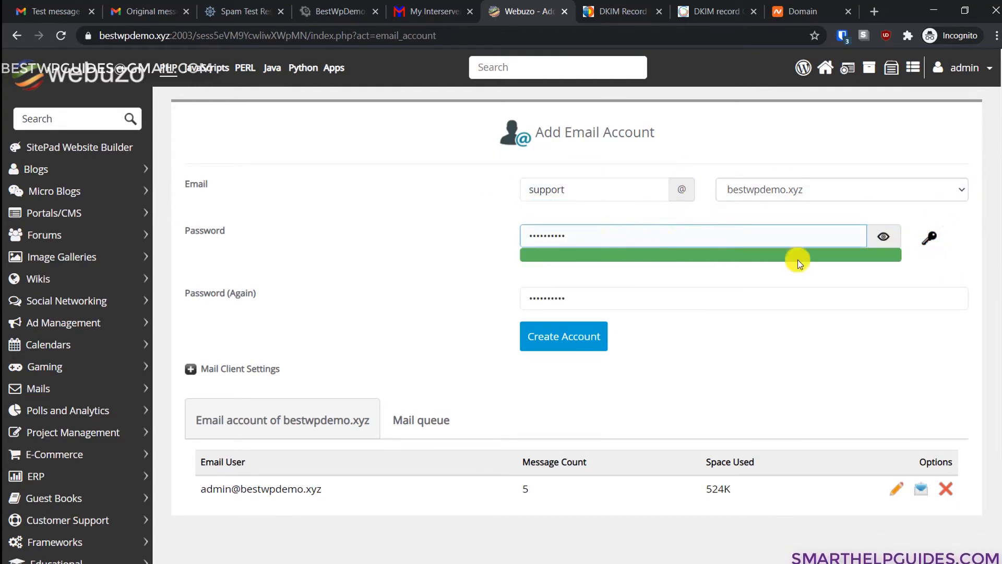
pyautogui.click(884, 236)
pyautogui.moveTo(653, 233); pyautogui.dragTo(347, 242)
pyautogui.hotkey('ctrl', 'c')
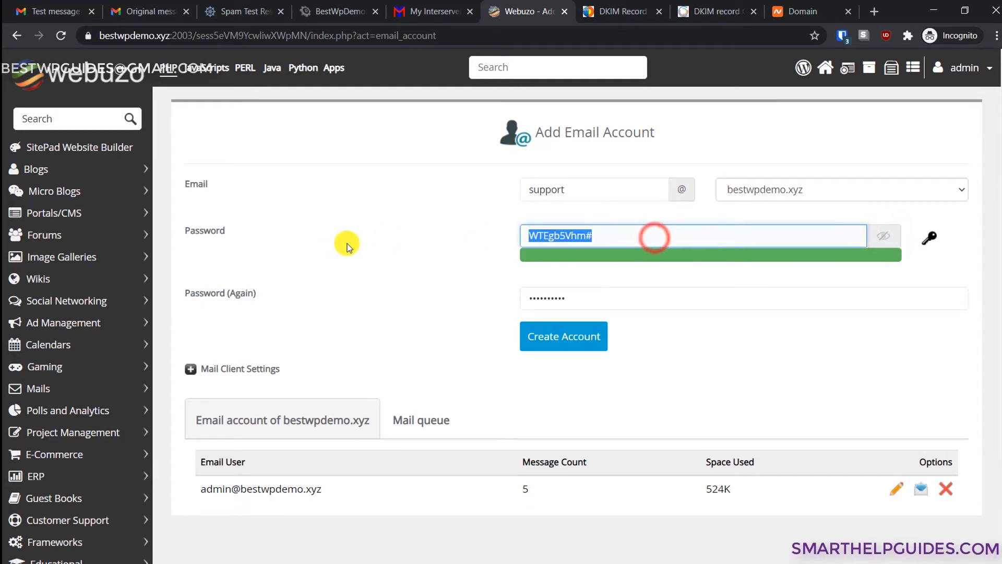
pyautogui.click(665, 298)
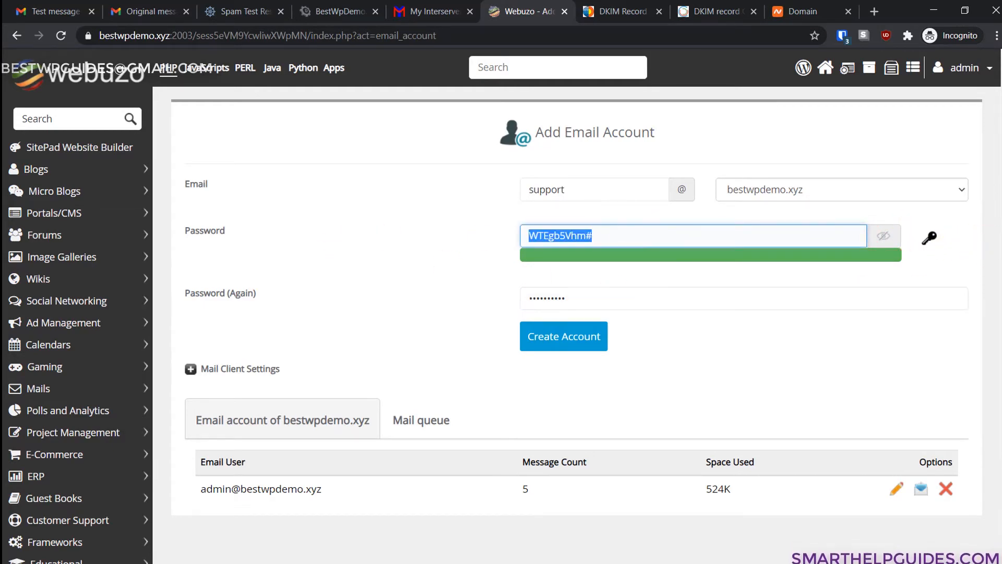
# - Paste the generated password on a new line at the end of the Word notes
pyautogui.hotkey('alt', 'Tab')
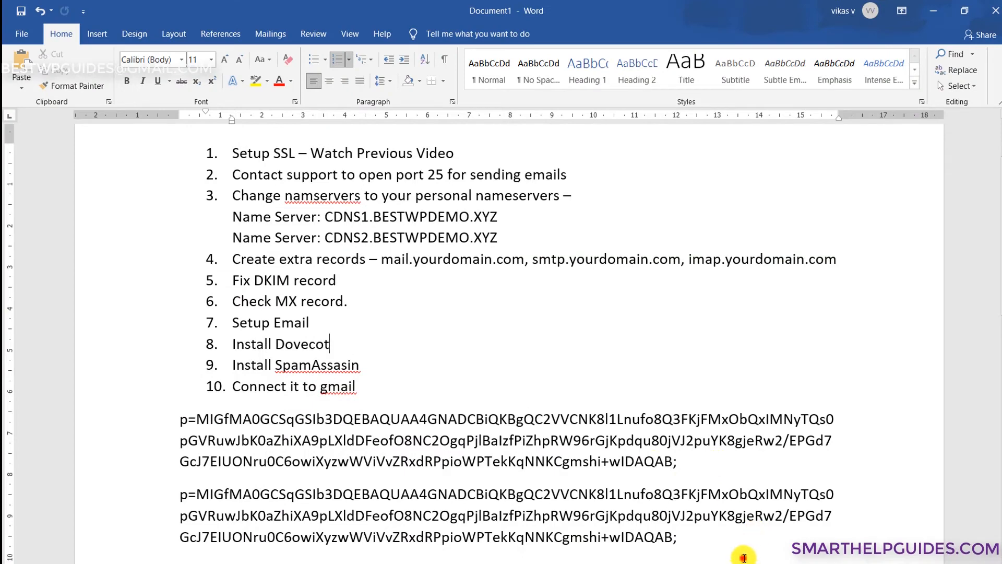
pyautogui.click(744, 557)
pyautogui.press('Return')
pyautogui.press('Return')
pyautogui.hotkey('ctrl', 'v')
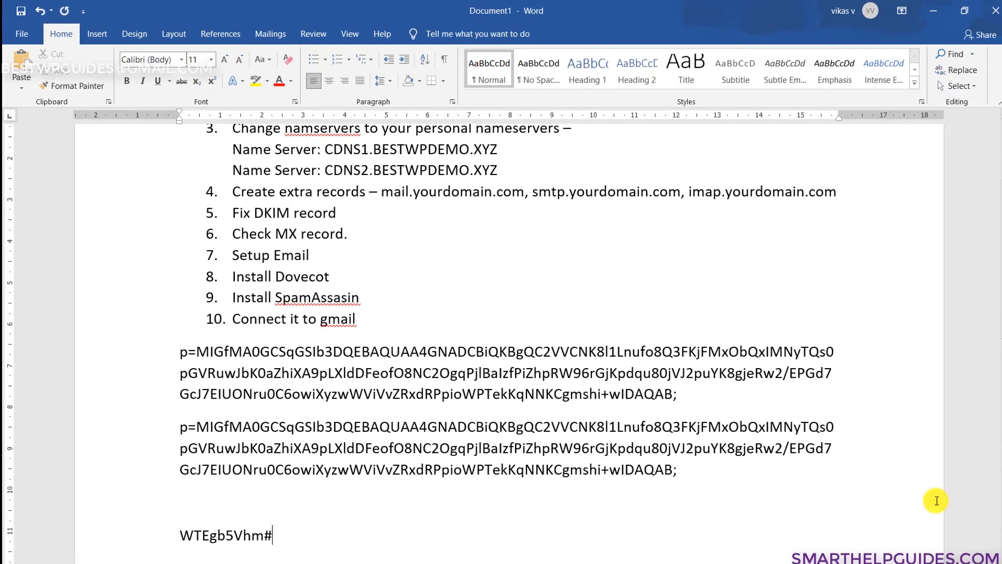
pyautogui.click(933, 10)
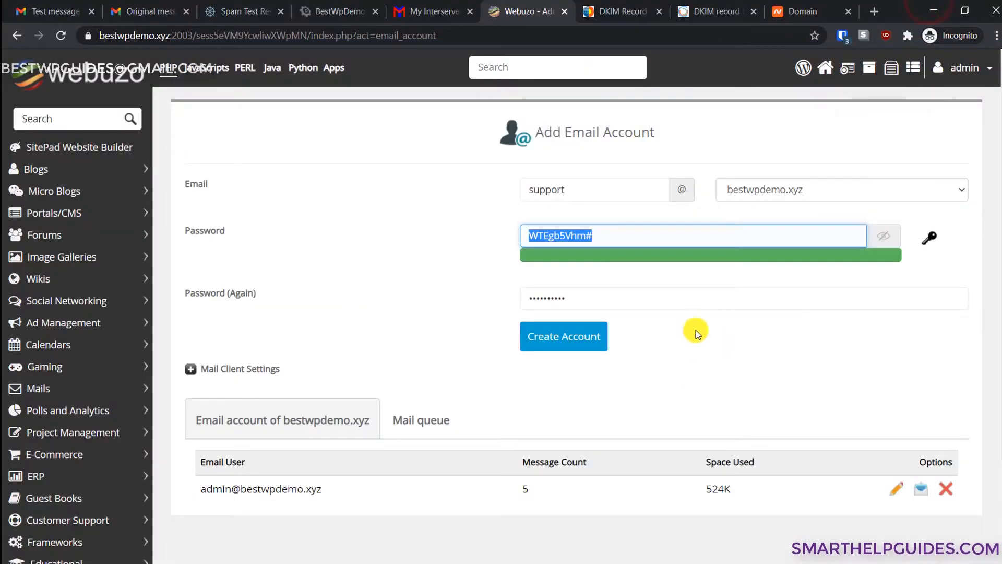
# - Create the support account and dismiss the confirmation
pyautogui.click(696, 330)
pyautogui.click(883, 236)
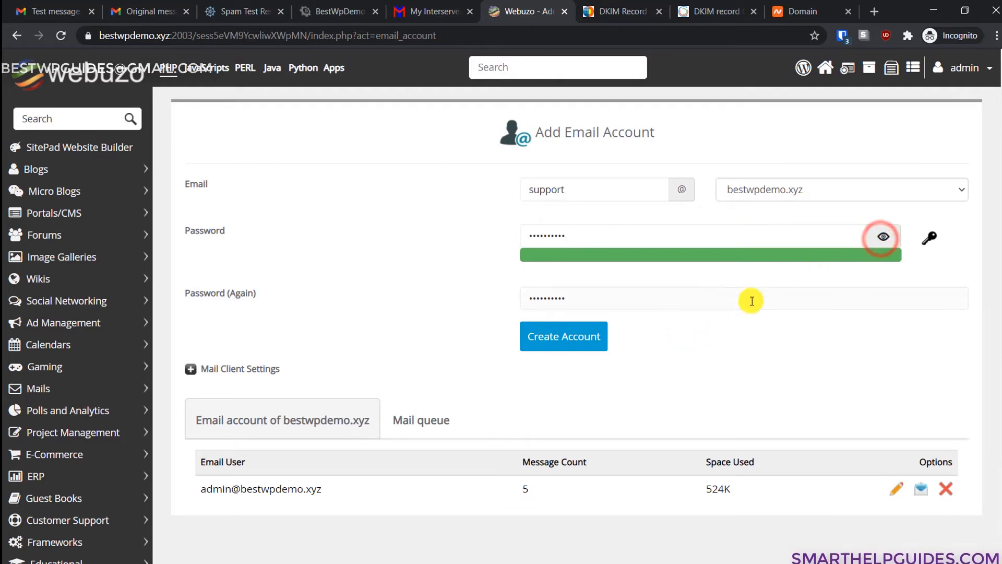
pyautogui.click(577, 341)
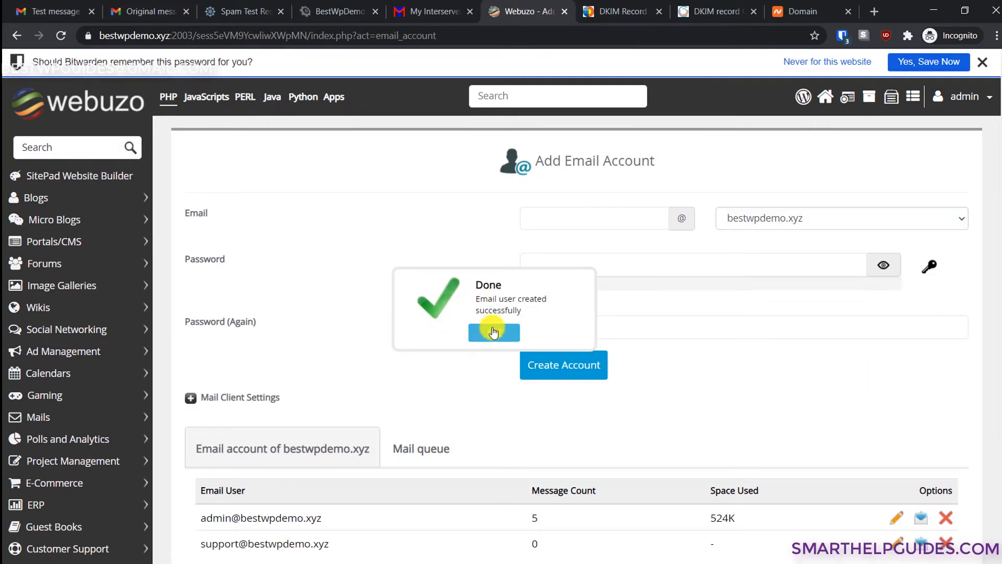
pyautogui.click(492, 327)
# - Dismiss the save-password prompt, open admin's webmail in a new tab, then return to Webuzo
pyautogui.click(983, 62)
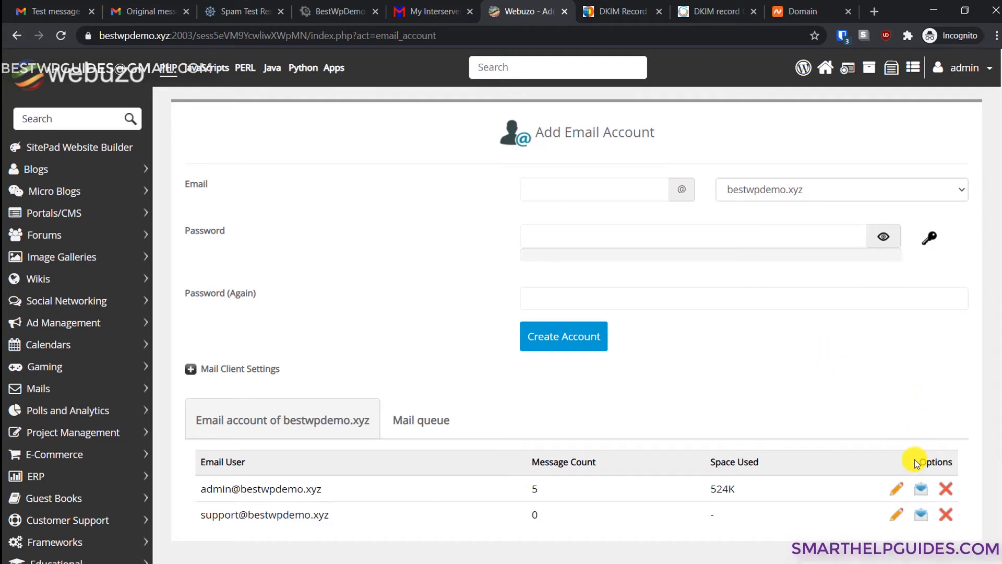
pyautogui.click(924, 491)
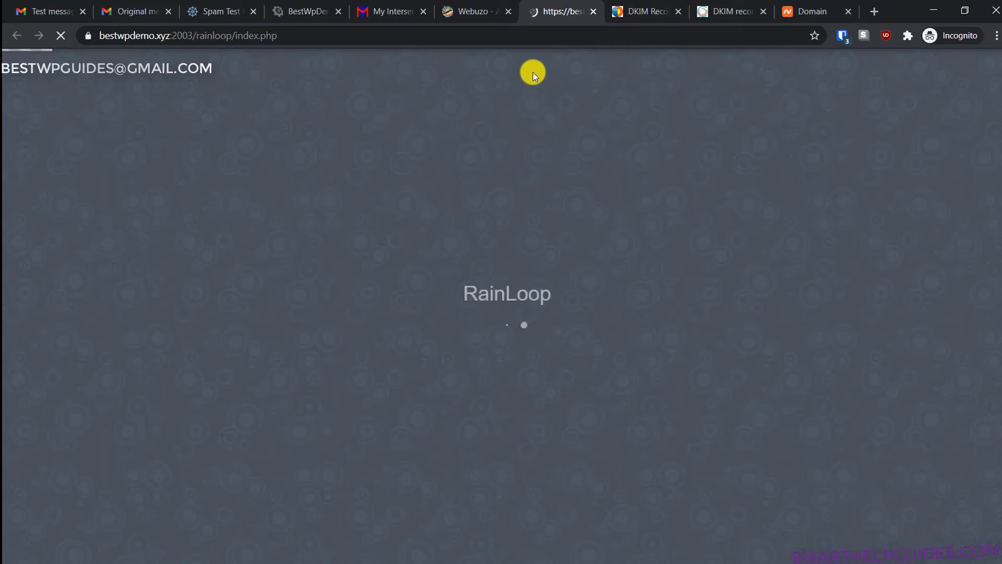
pyautogui.click(490, 6)
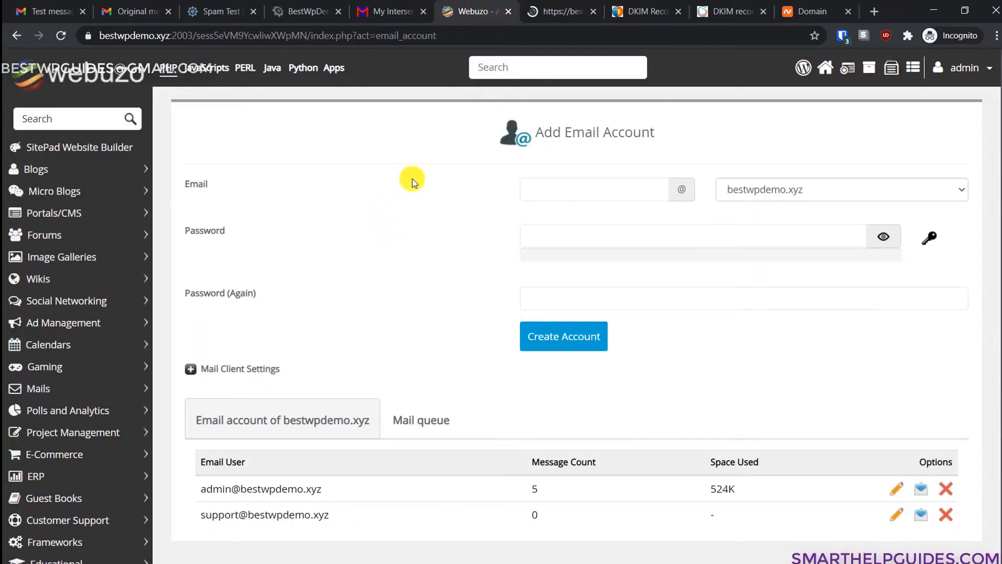
# - Search the panel's apps for 'dove' and open Dovecot
pyautogui.click(55, 114)
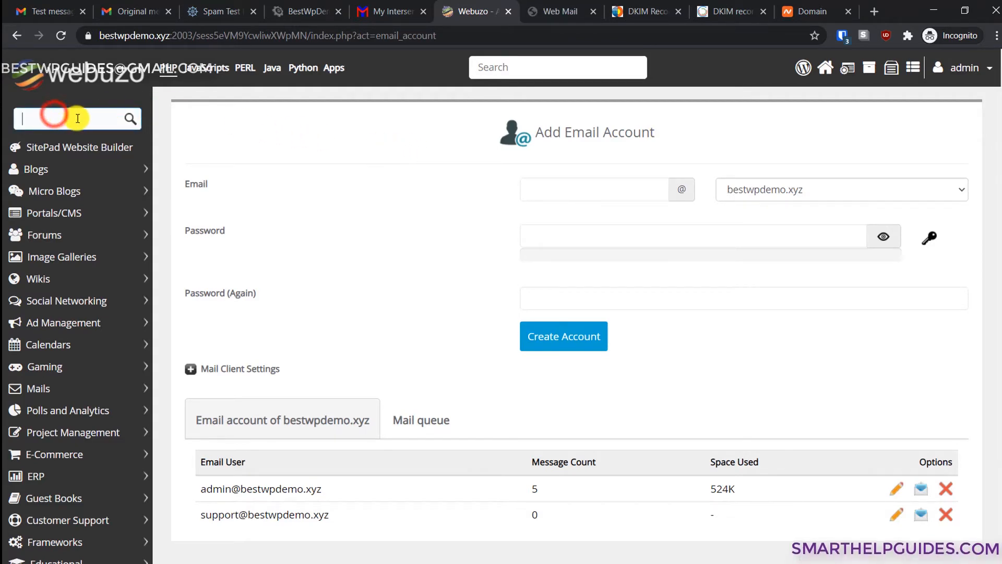
pyautogui.write('do')
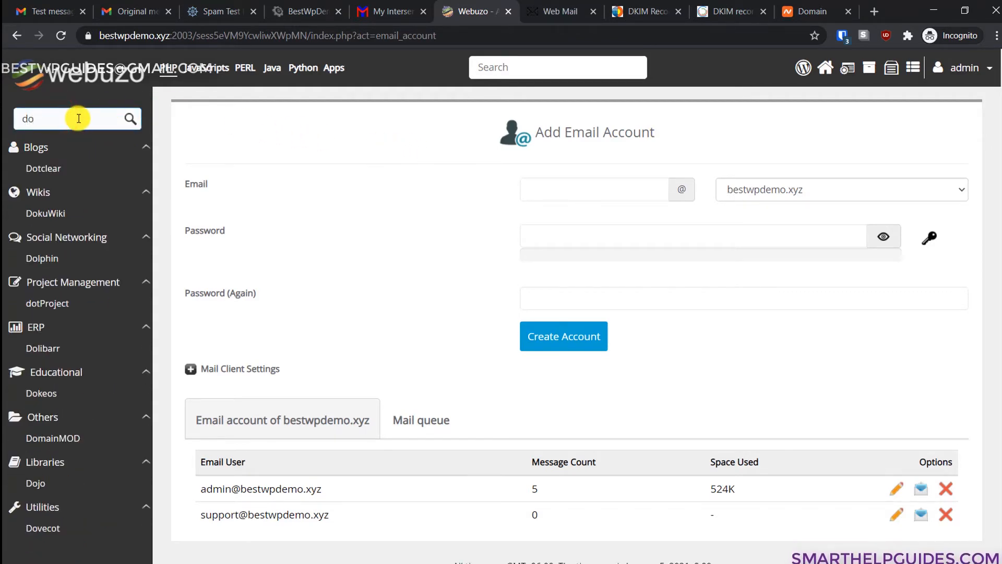
pyautogui.write('ve')
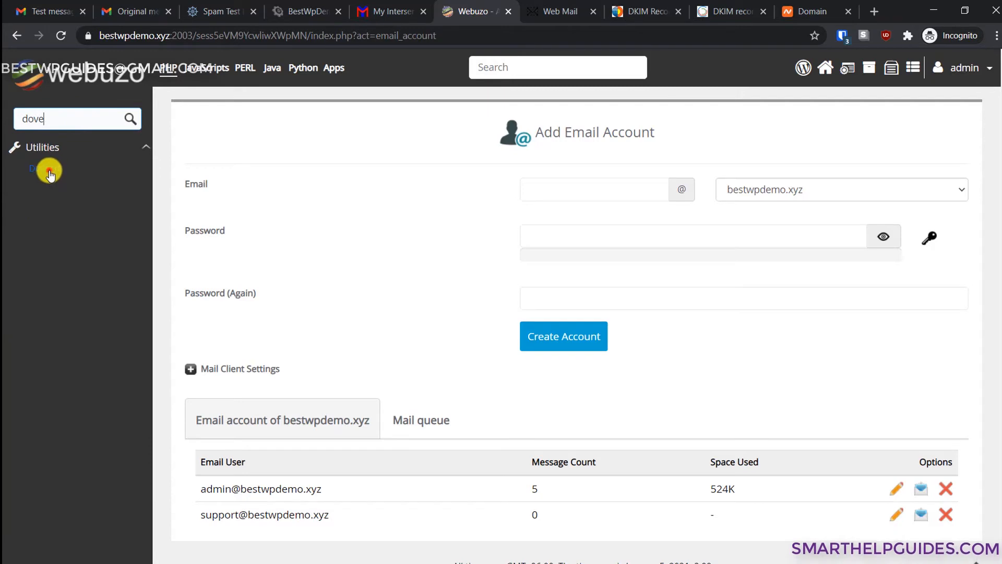
pyautogui.click(49, 171)
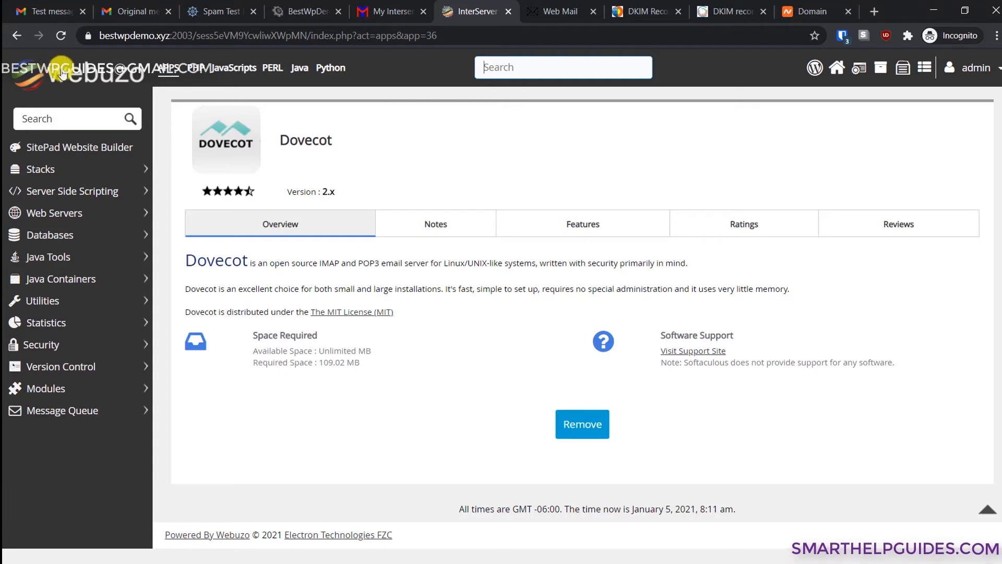
# - Sign in to RainLoop as admin using the saved login, with Remember Me ticked
pyautogui.click(568, 8)
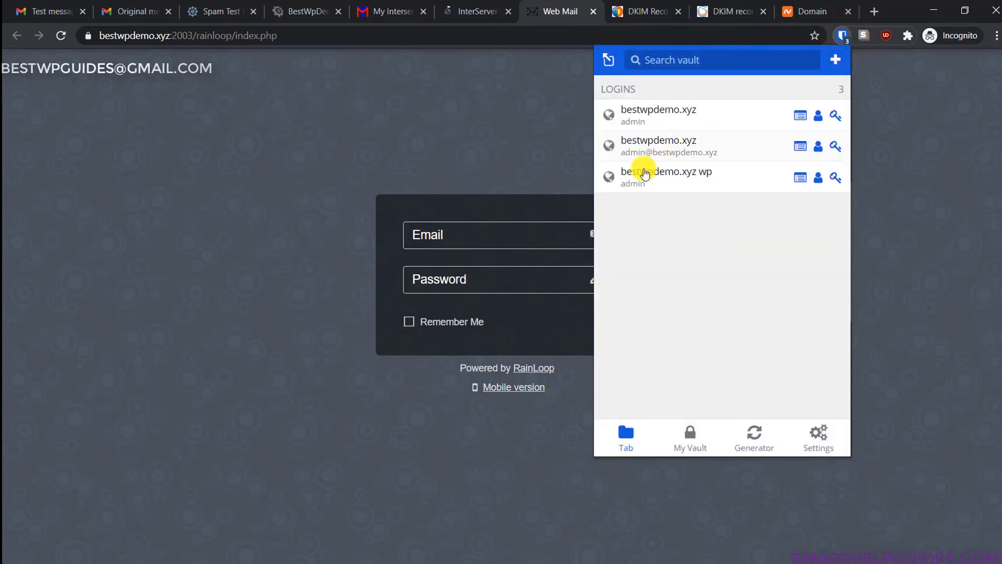
pyautogui.click(670, 151)
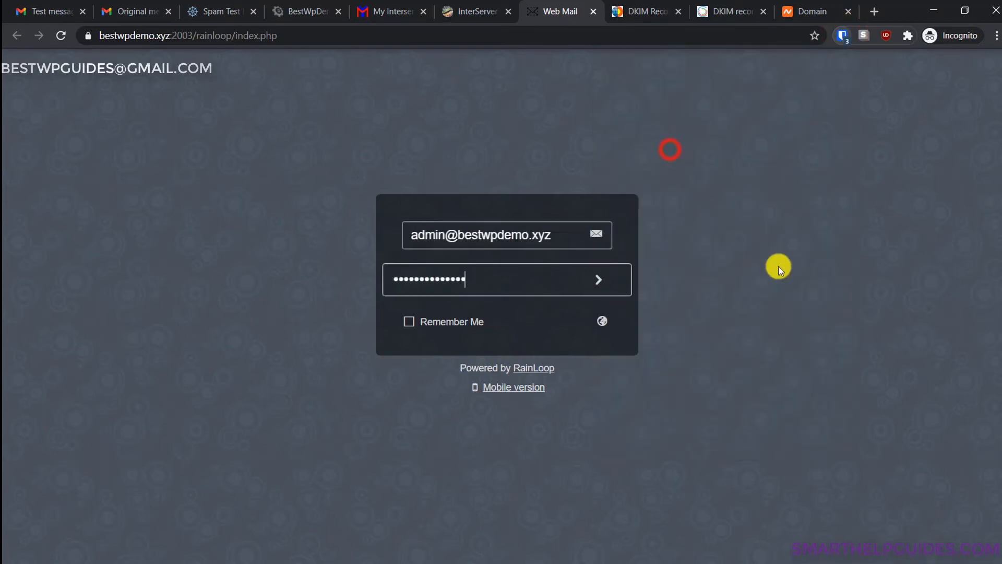
pyautogui.click(817, 280)
pyautogui.click(465, 231)
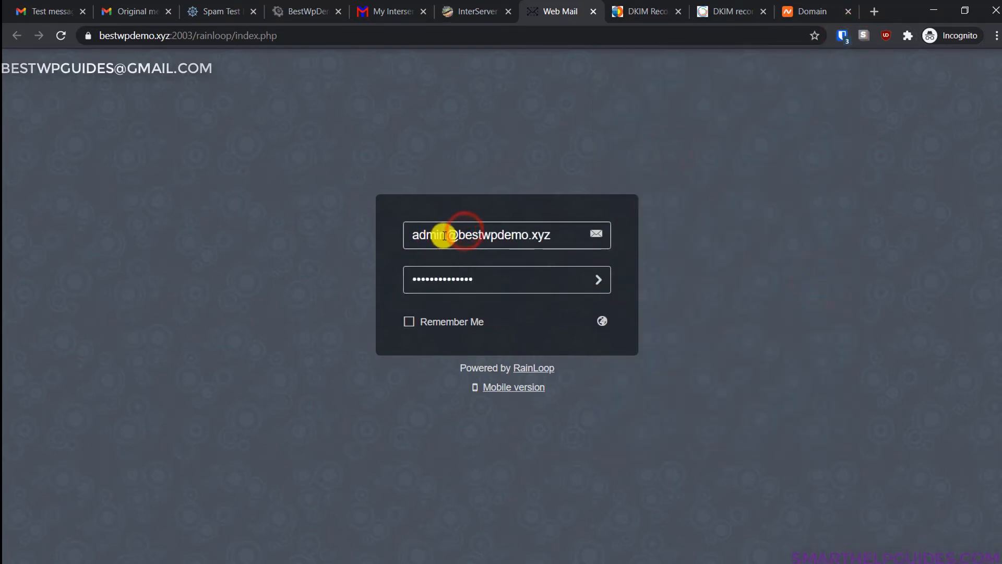
pyautogui.moveTo(447, 233); pyautogui.dragTo(387, 233)
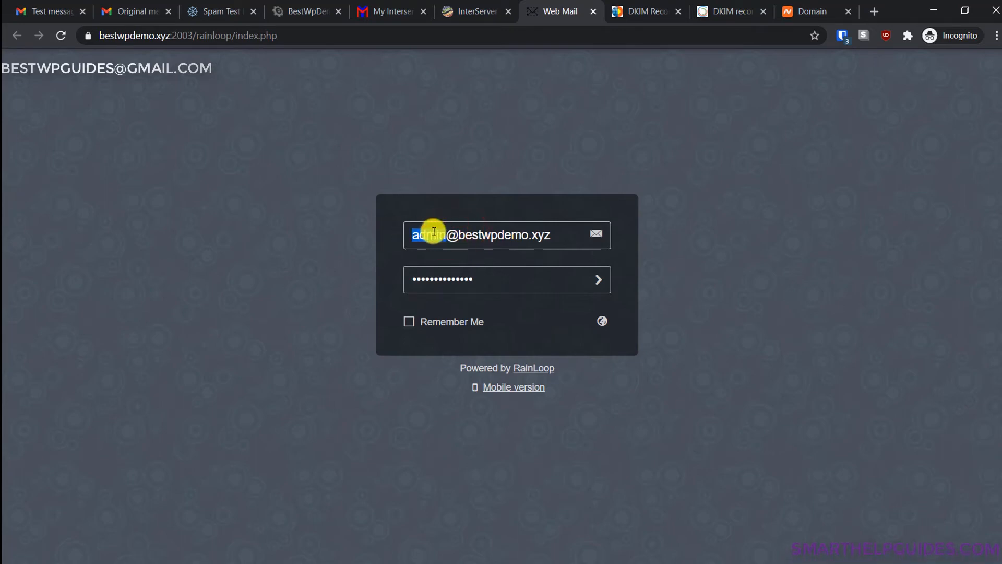
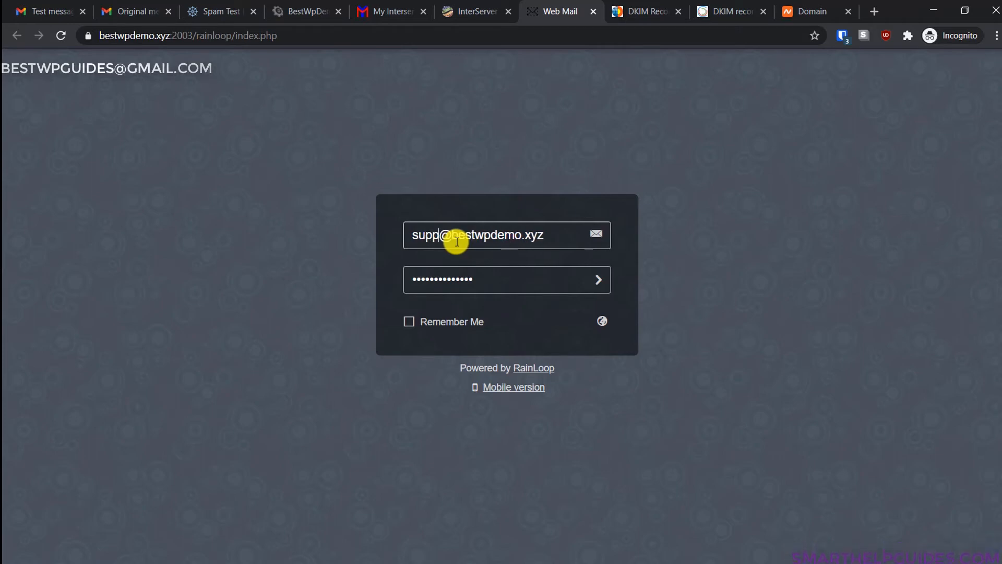
pyautogui.press('BackSpace')
pyautogui.press('BackSpace')
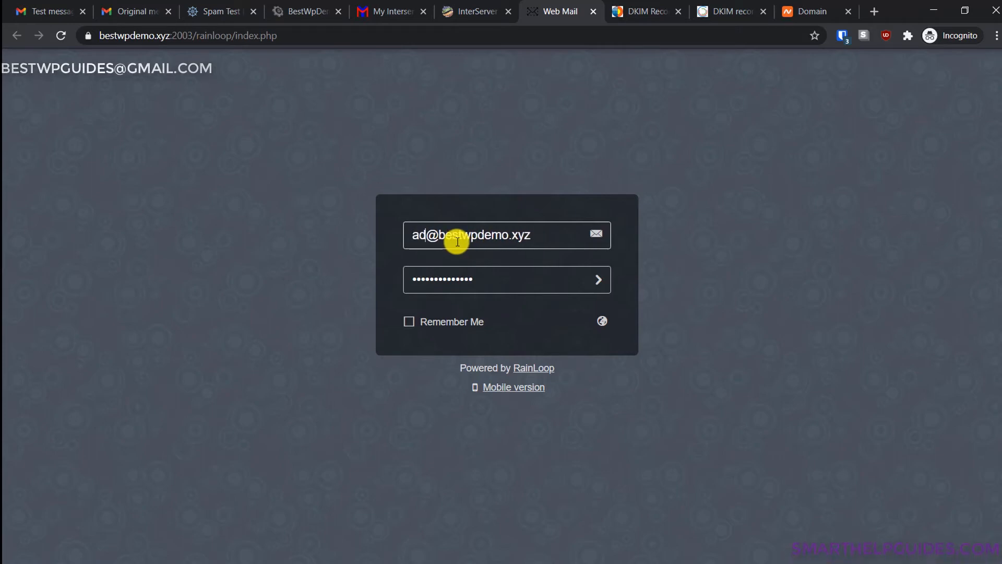
pyautogui.click(440, 328)
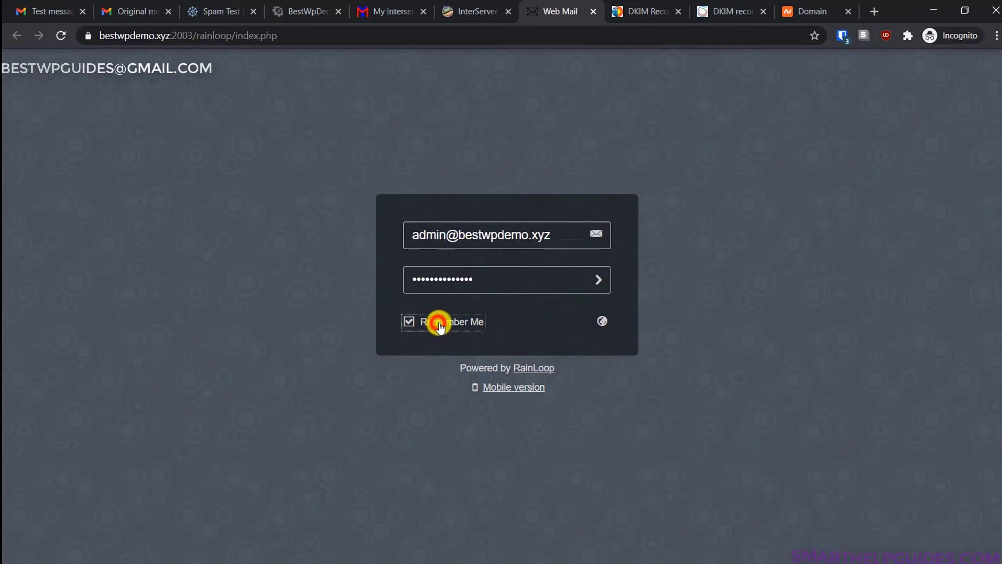
pyautogui.click(600, 280)
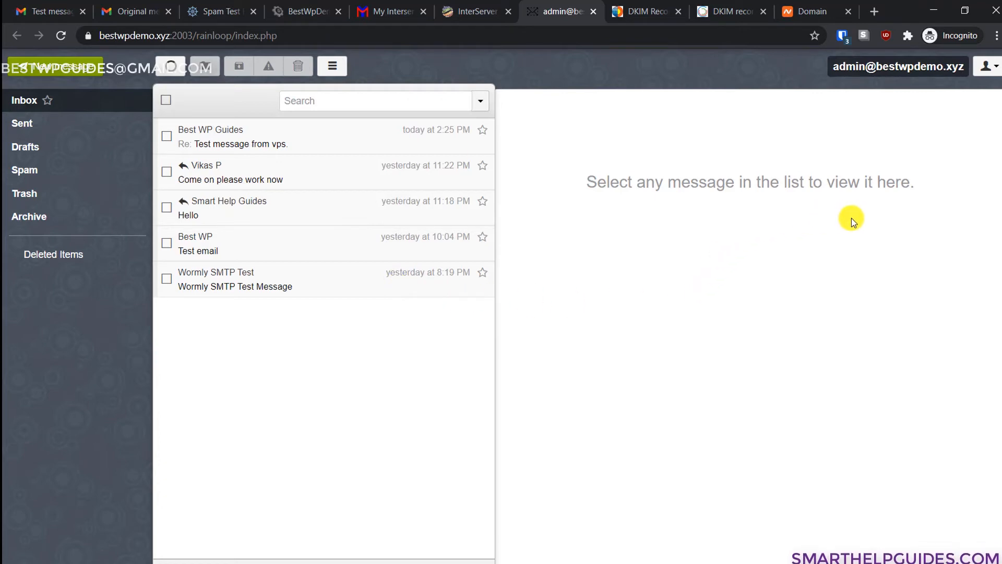
pyautogui.hotkey('alt', 'Tab')
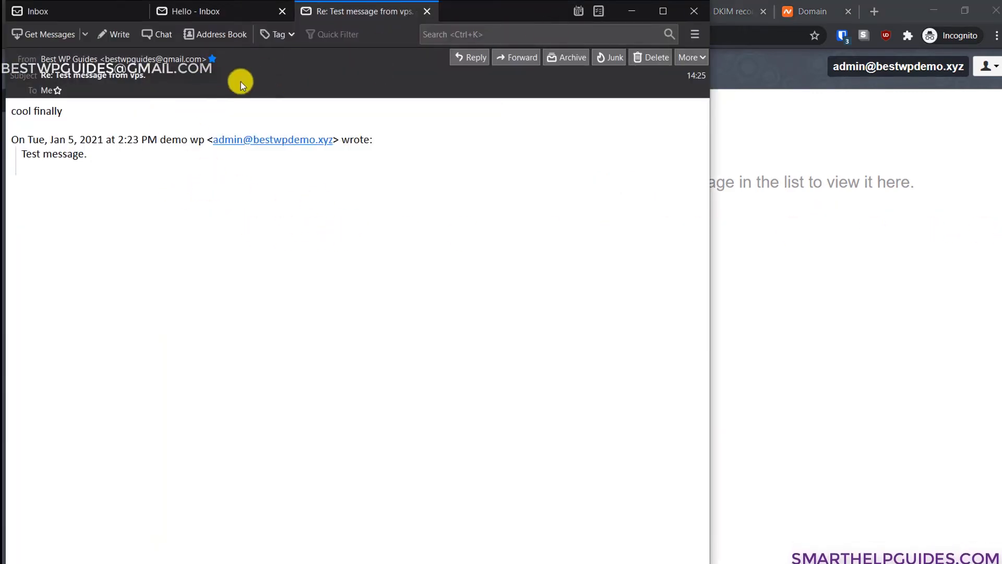
pyautogui.click(625, 6)
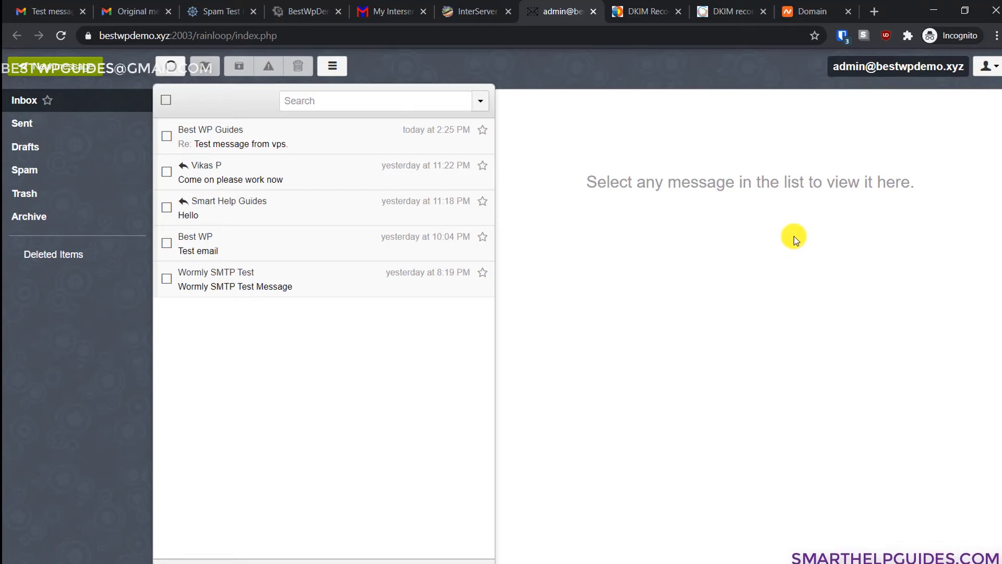
# - Start a new message, then close and discard it without sending
pyautogui.click(24, 77)
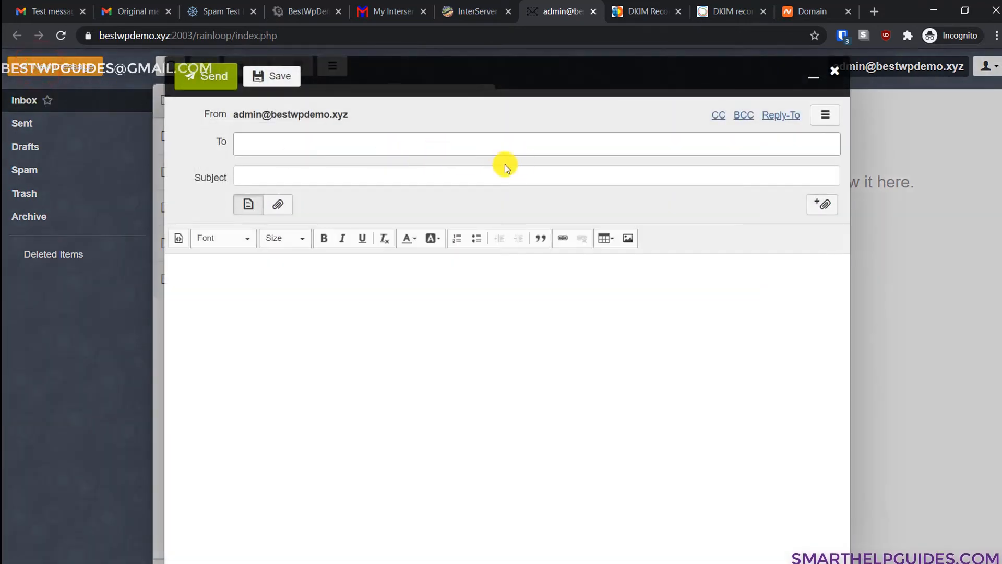
pyautogui.click(489, 143)
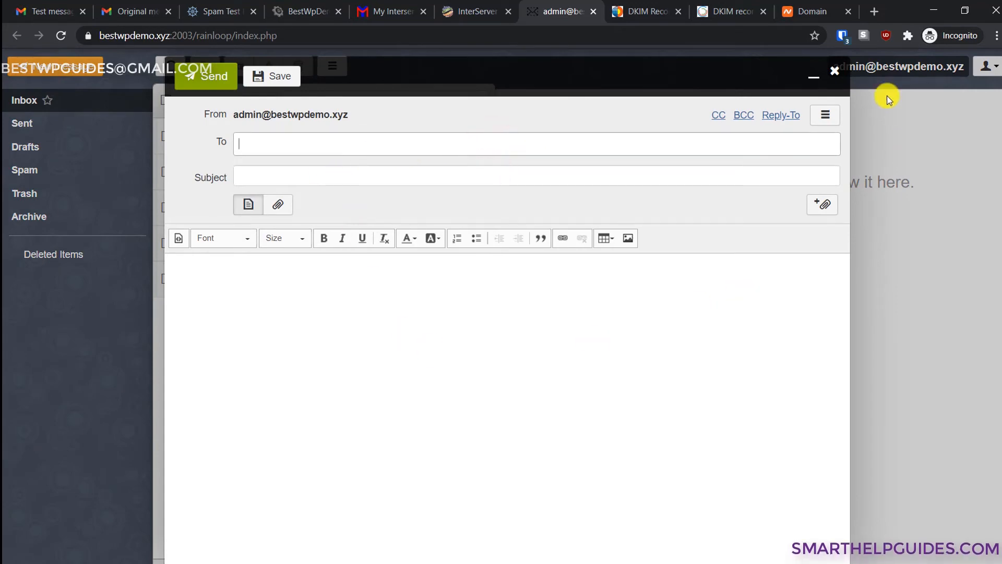
pyautogui.click(835, 71)
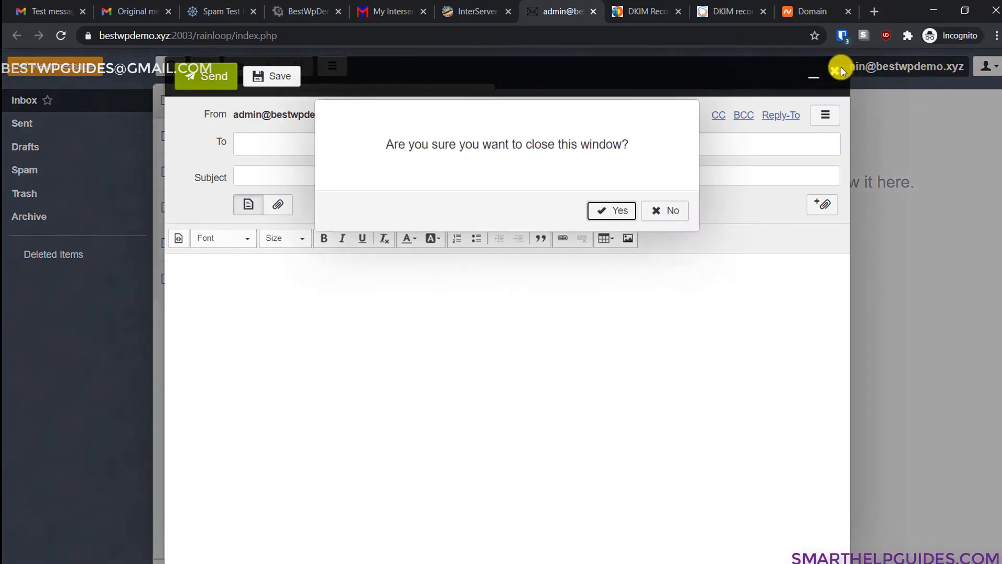
pyautogui.click(602, 212)
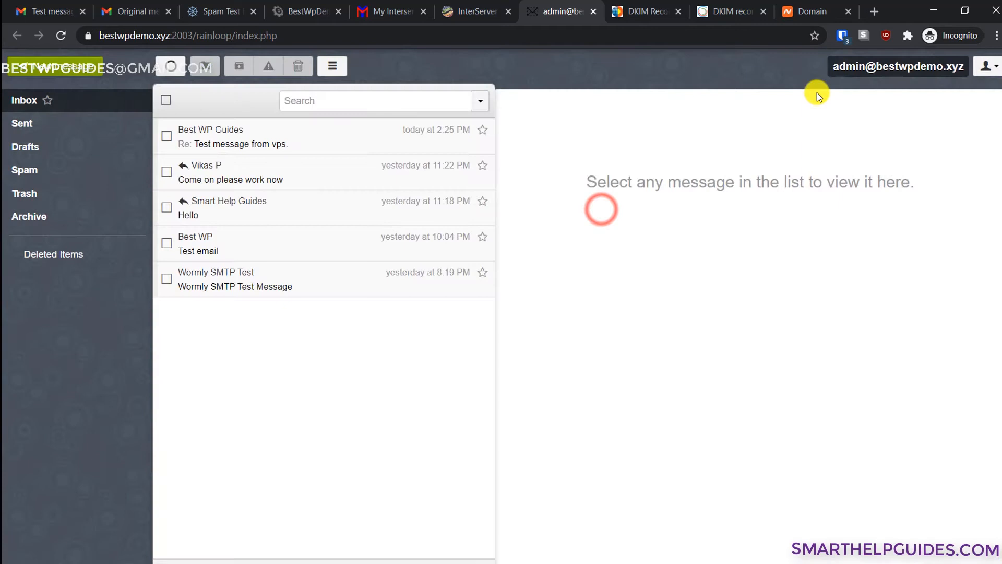
# - In Settings, browse the sections, switch the theme to A, and go back to the inbox
pyautogui.click(989, 66)
pyautogui.click(894, 140)
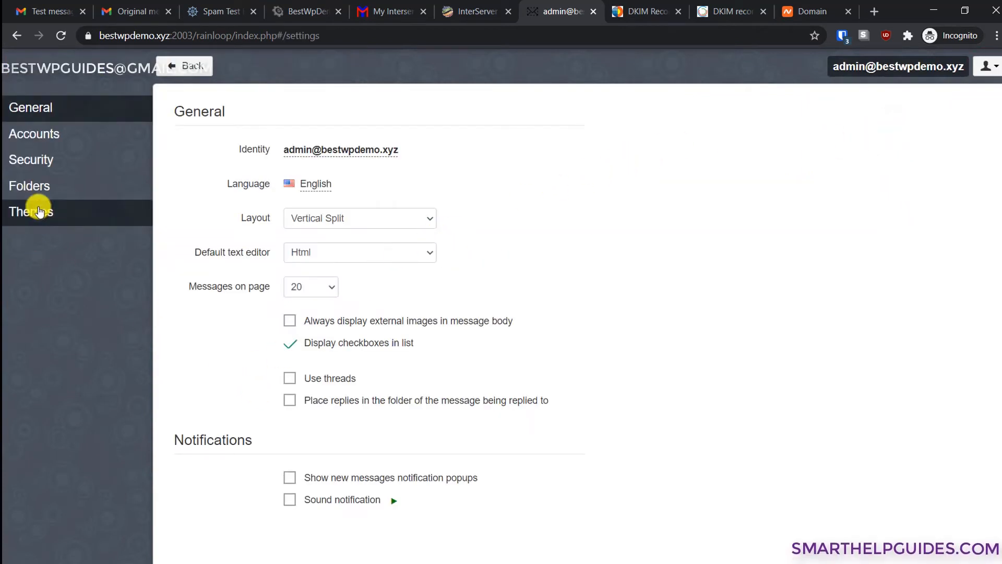
pyautogui.click(54, 161)
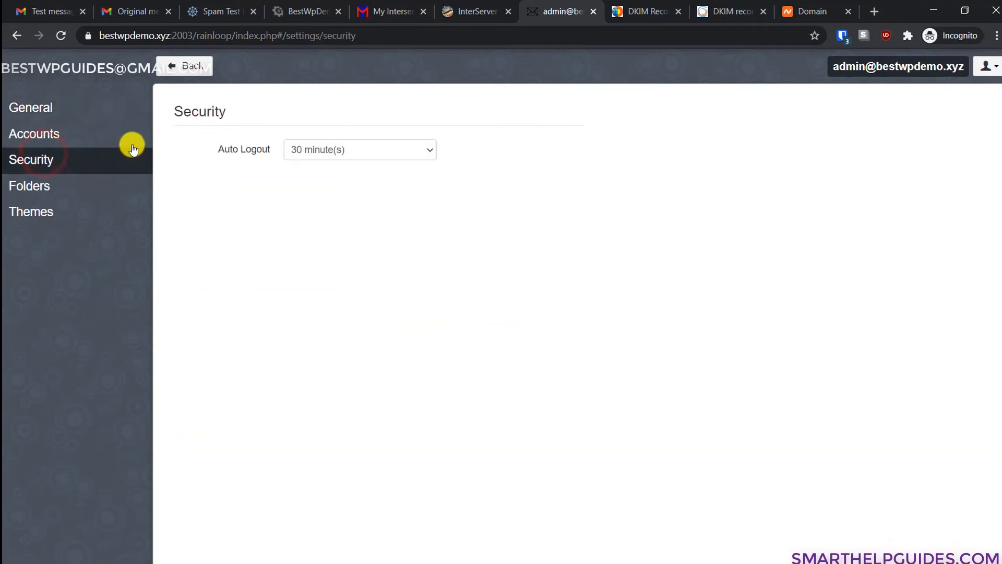
pyautogui.click(53, 139)
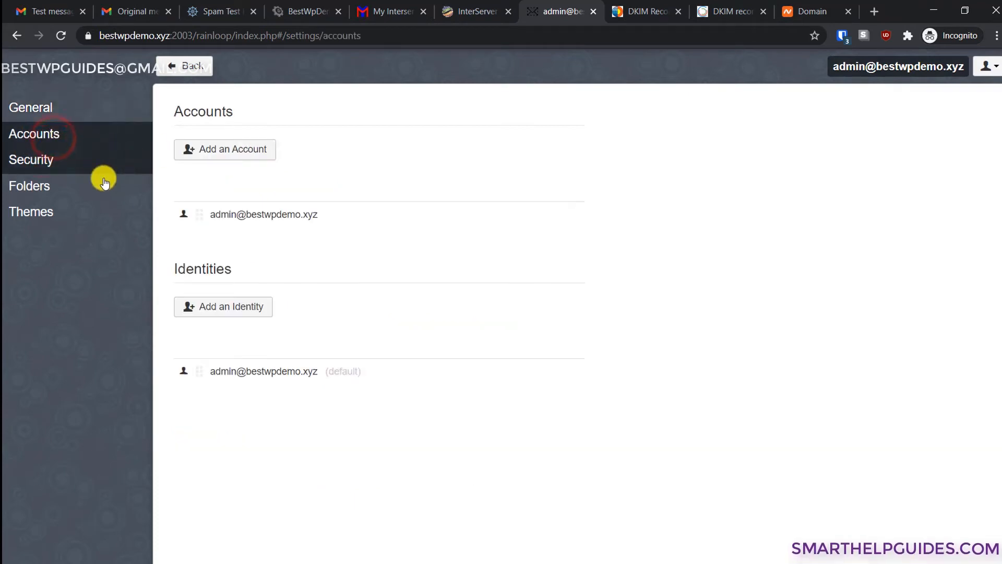
pyautogui.click(47, 191)
pyautogui.click(33, 204)
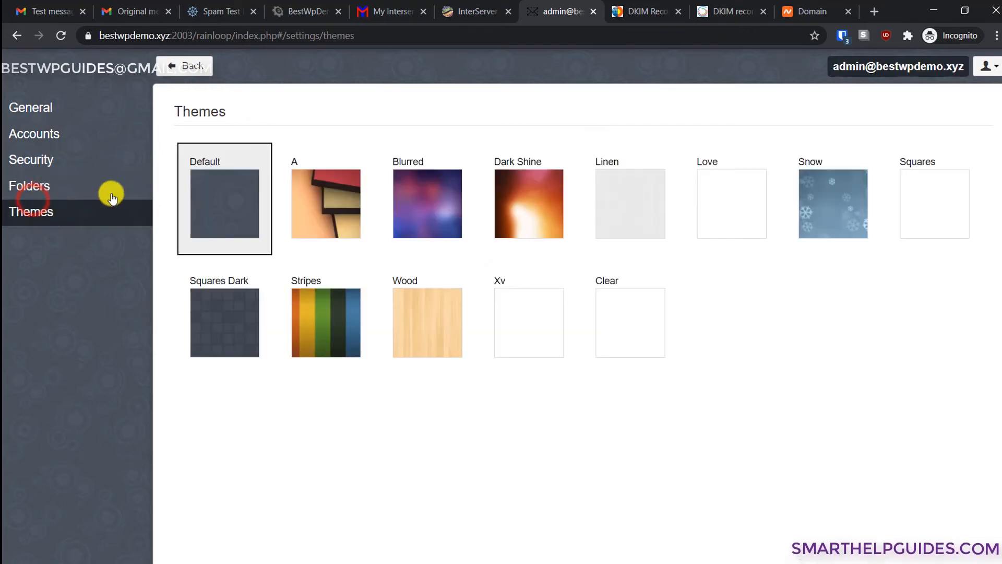
pyautogui.click(324, 215)
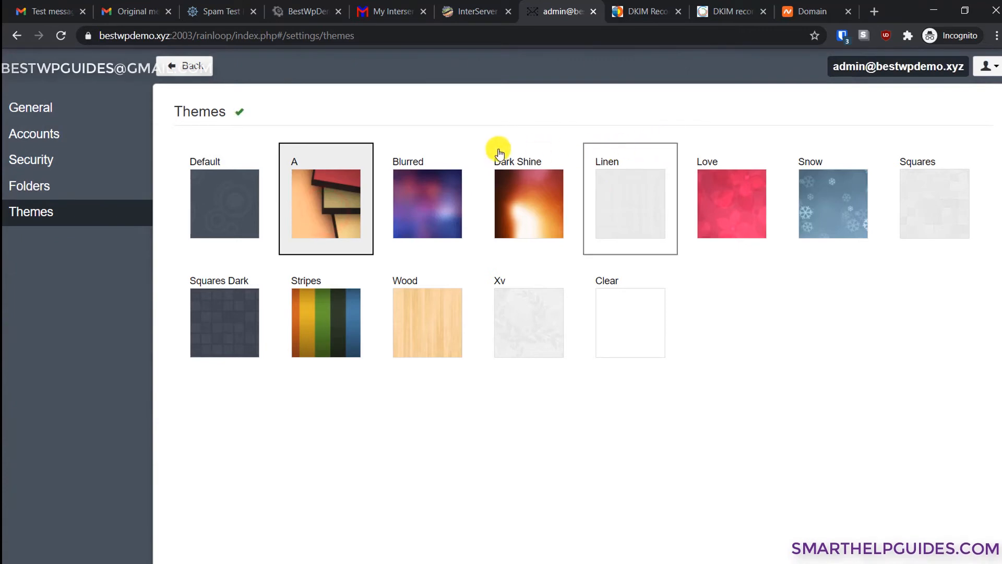
pyautogui.click(189, 65)
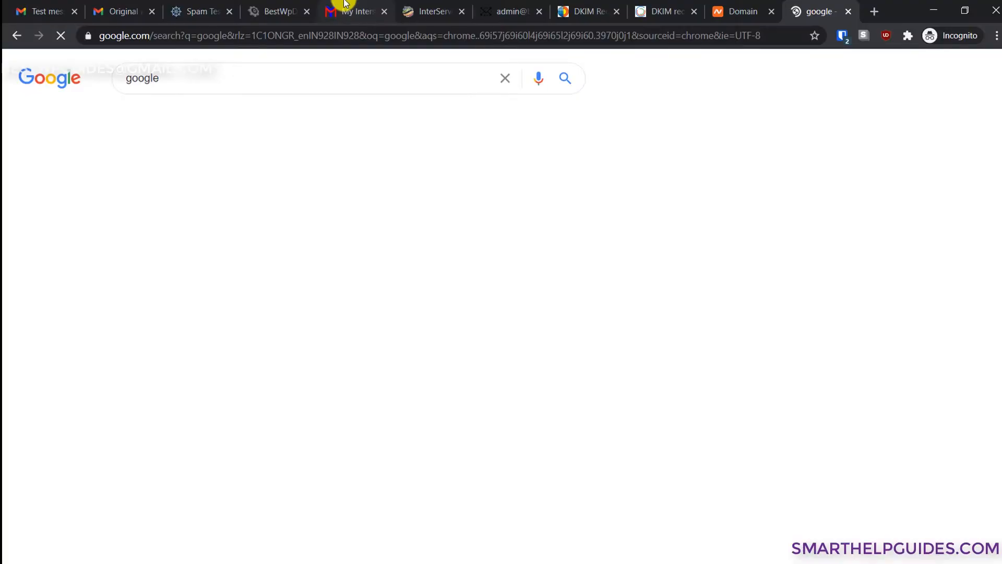
# - Search Google for mailtester and open the mail-tester.com spam test site
pyautogui.doubleClick(198, 86)
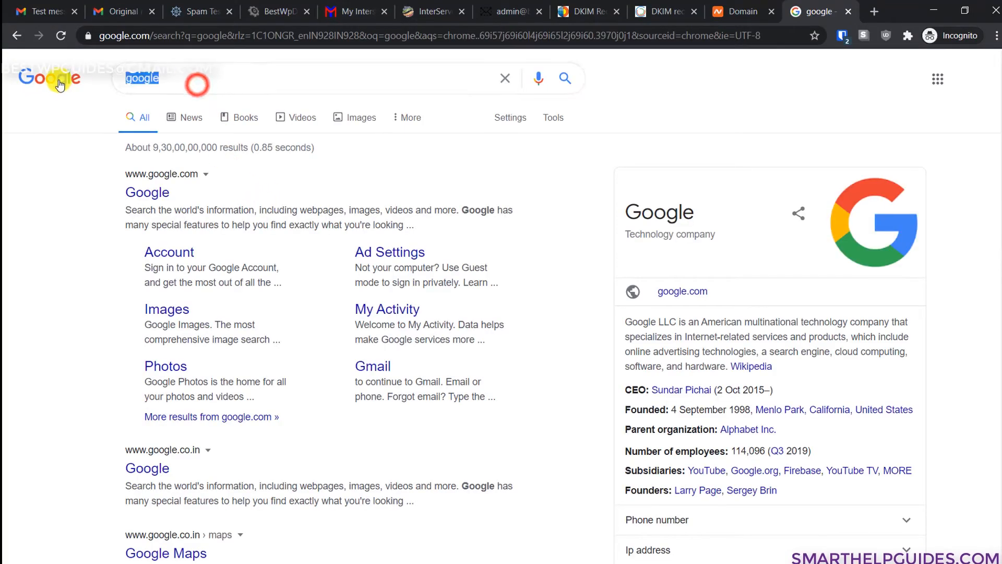
pyautogui.write('mailte')
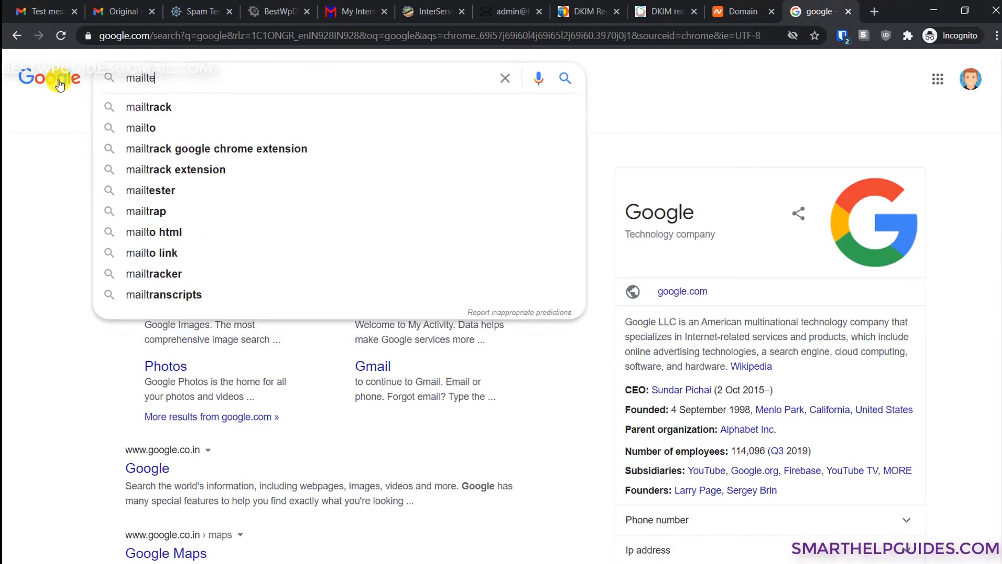
pyautogui.write('ster')
pyautogui.press('Return')
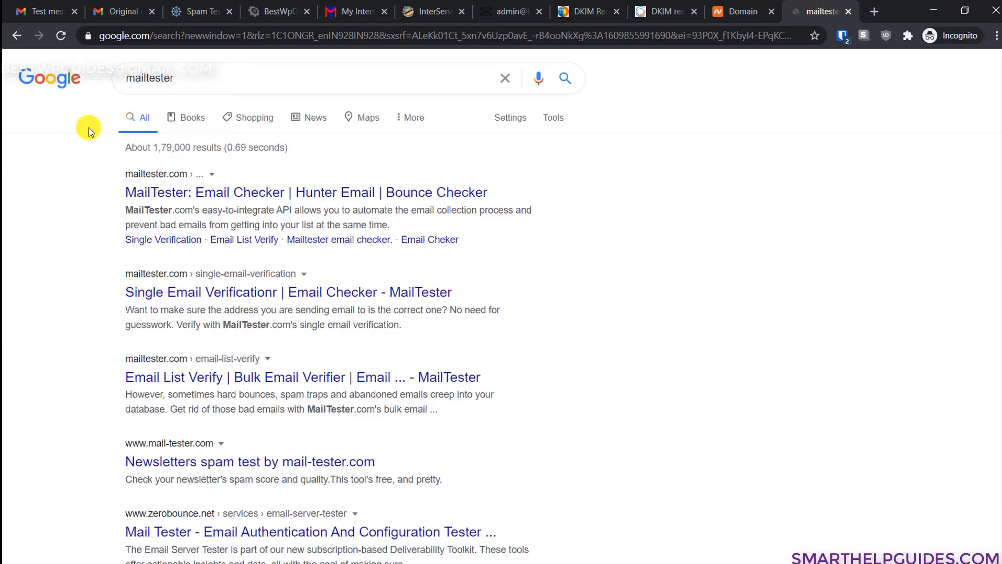
pyautogui.click(221, 191)
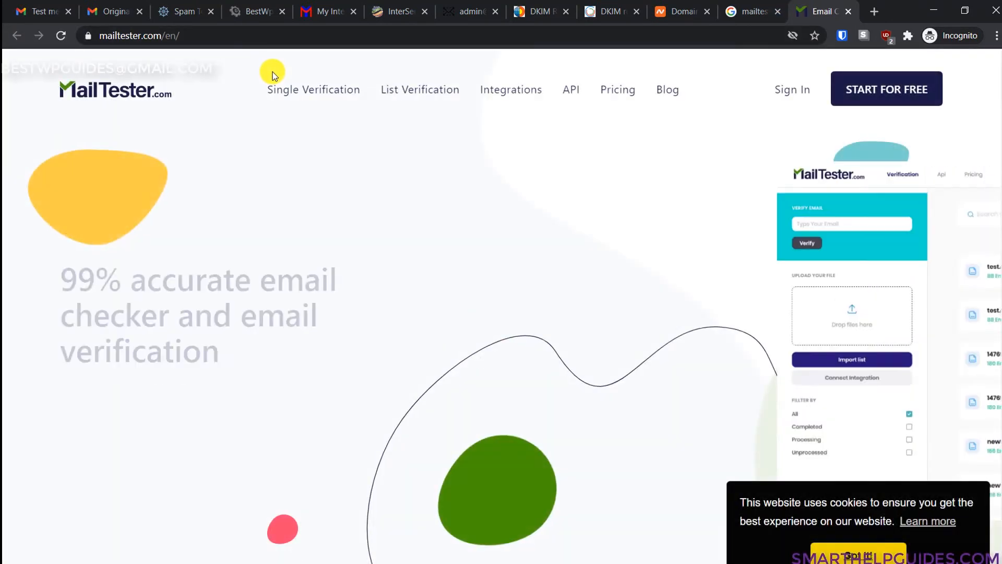
pyautogui.click(775, 5)
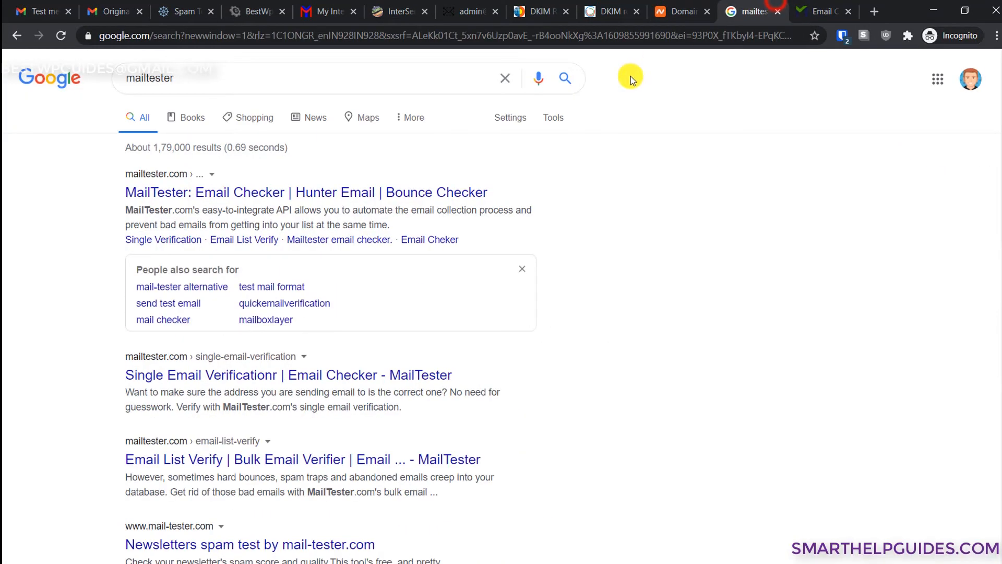
pyautogui.scroll(-3, 615, 385)
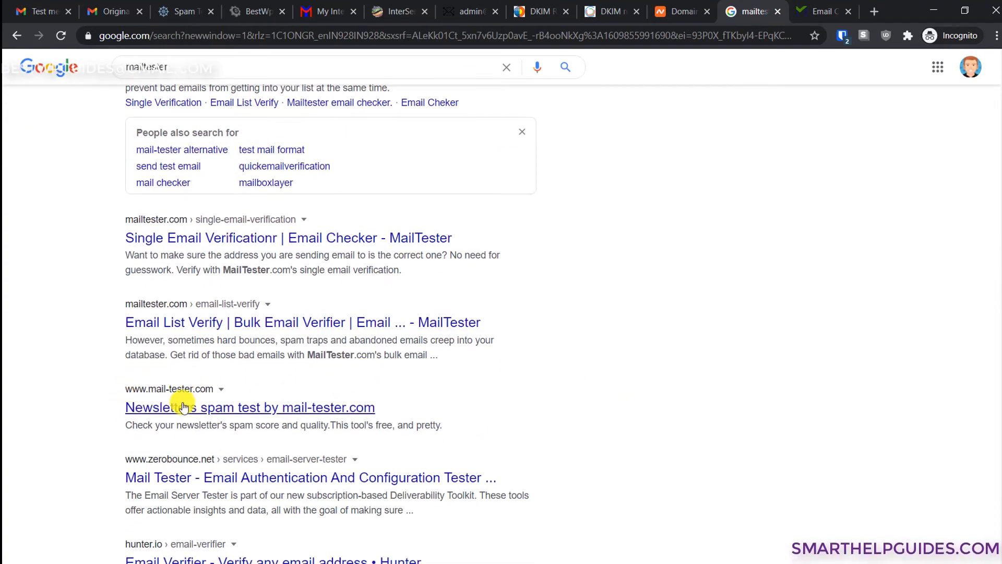
pyautogui.click(235, 402)
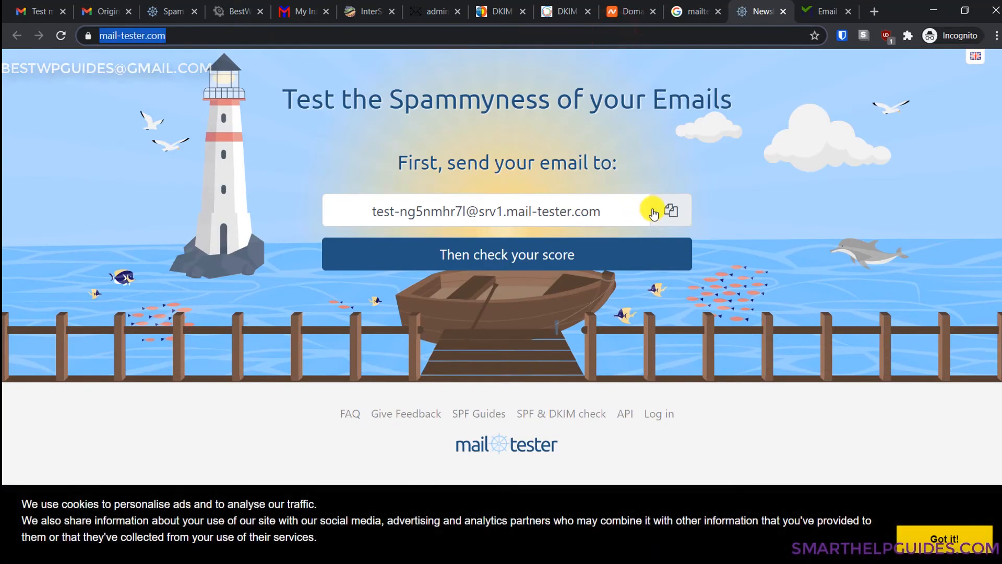
# - Copy mail-tester's generated test address and start a new RainLoop message
pyautogui.click(662, 212)
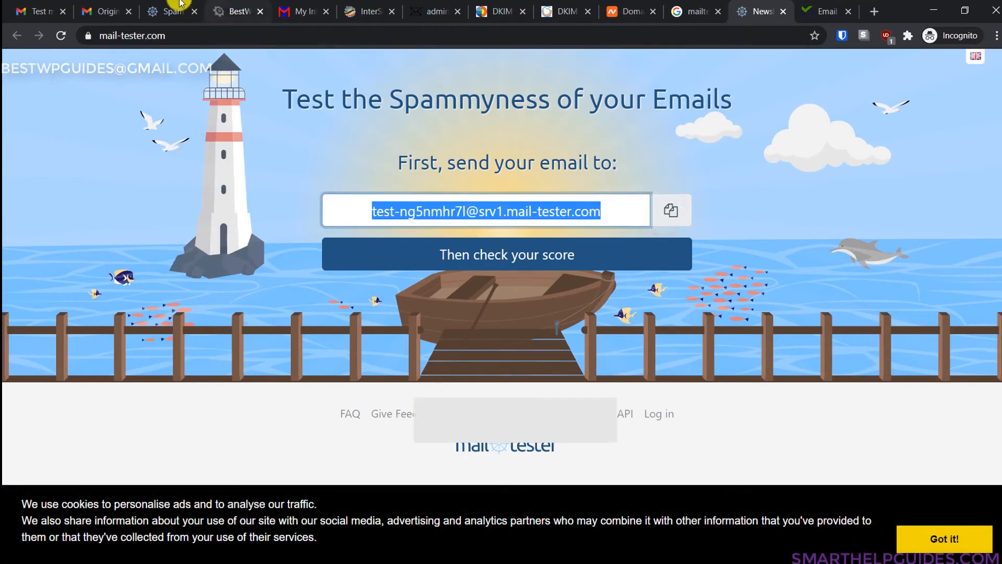
pyautogui.click(297, 11)
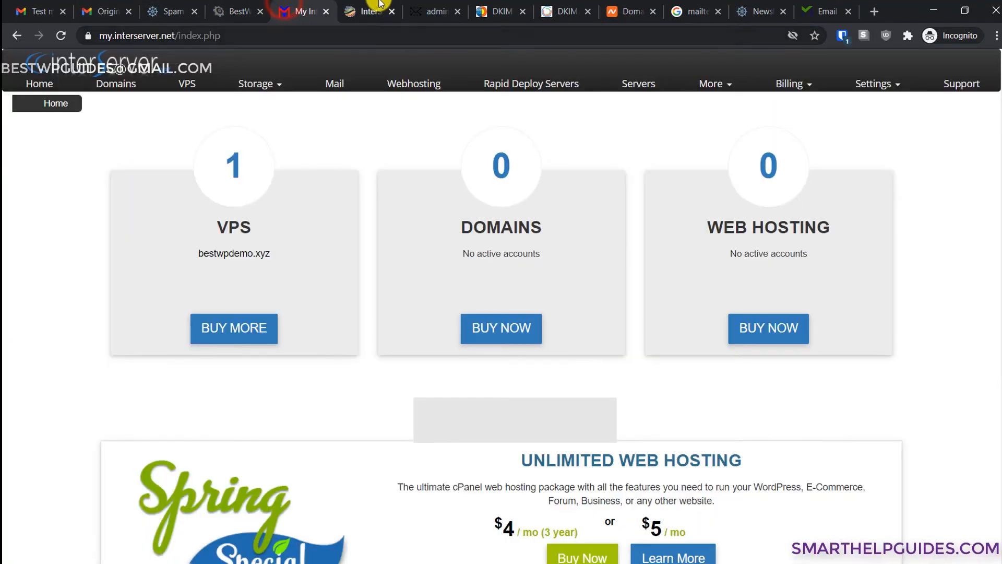
pyautogui.click(428, 11)
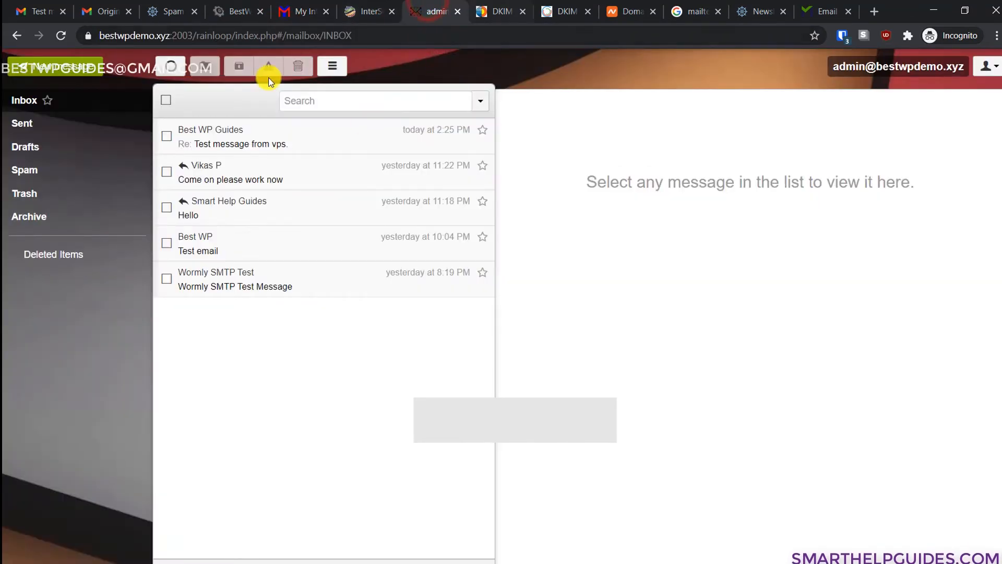
pyautogui.click(55, 62)
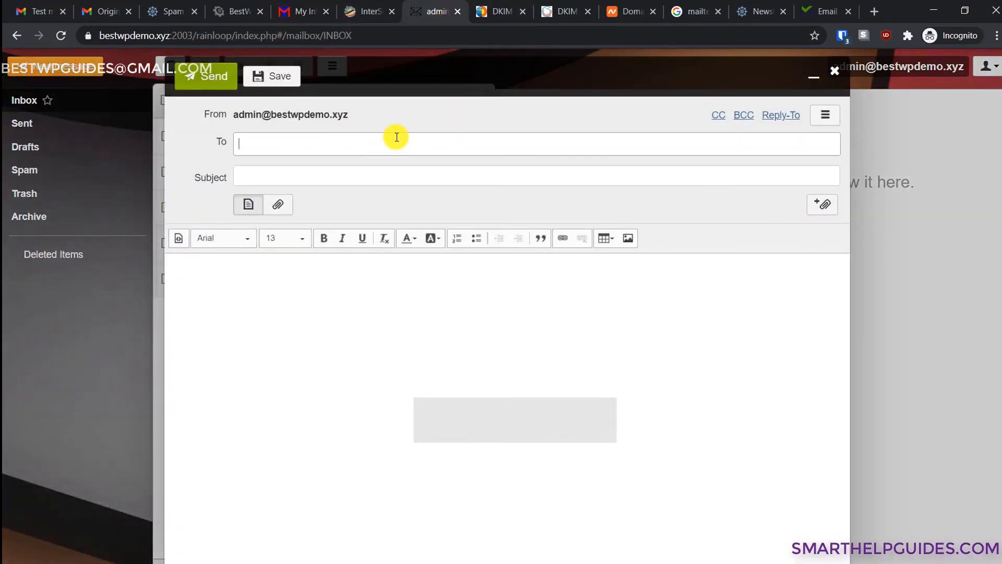
# - Send the mail-tester address an email with subject 'This is a second test email' and body 'Email for tutorial.'
pyautogui.hotkey('ctrl', 'v')
pyautogui.click(357, 171)
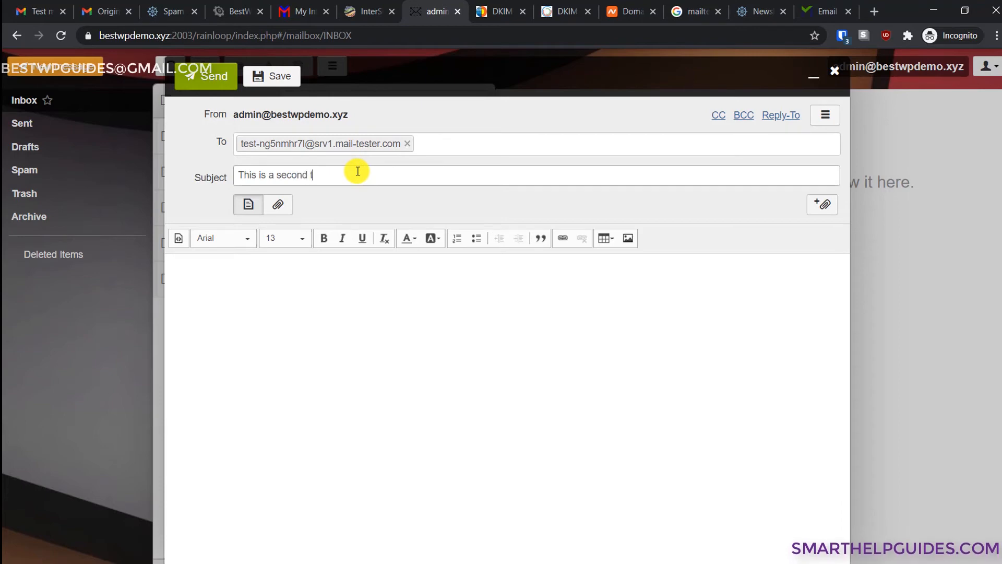
pyautogui.write('This is a second test emai')
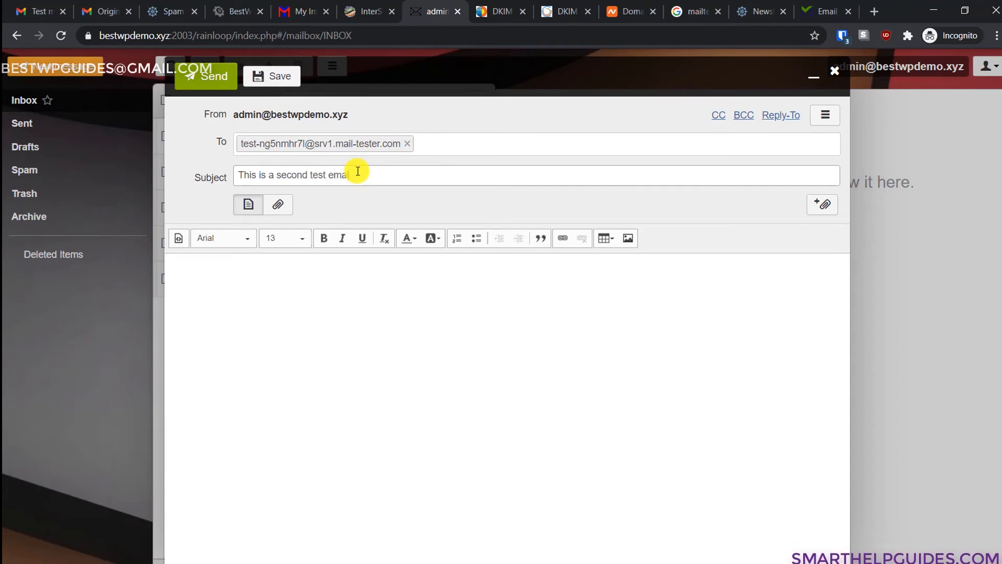
pyautogui.write('l')
pyautogui.click(355, 295)
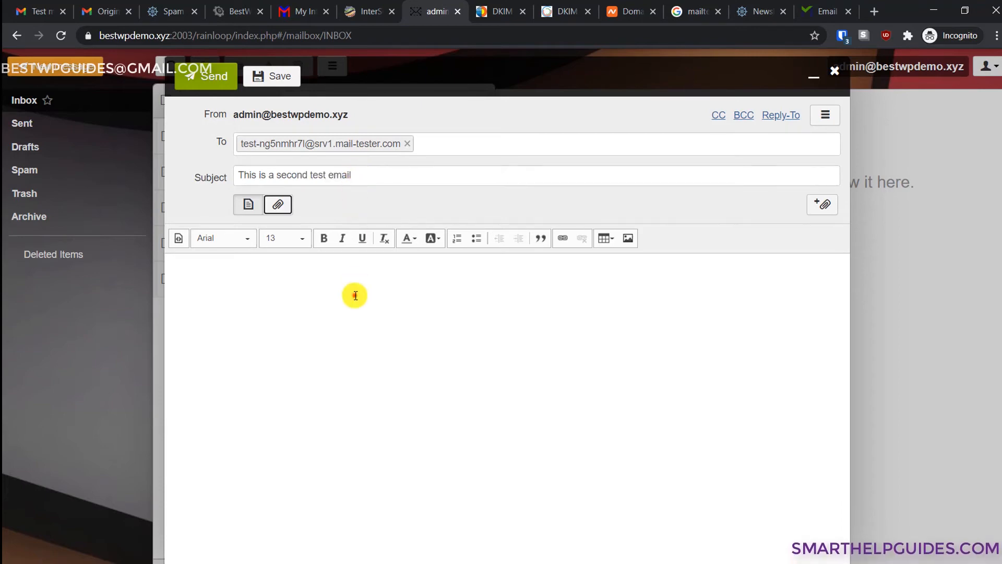
pyautogui.write('Email f')
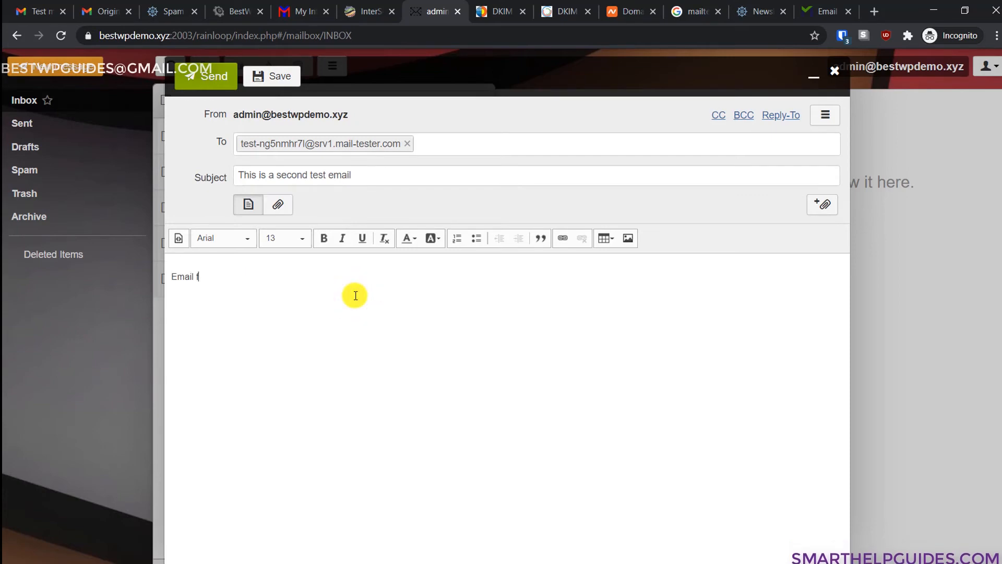
pyautogui.write('or tut')
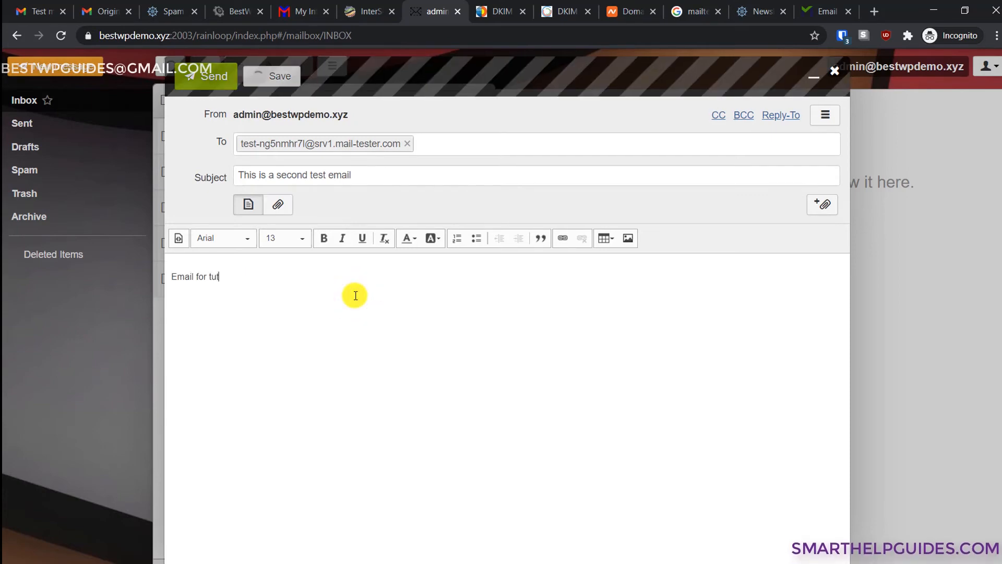
pyautogui.write('orial.')
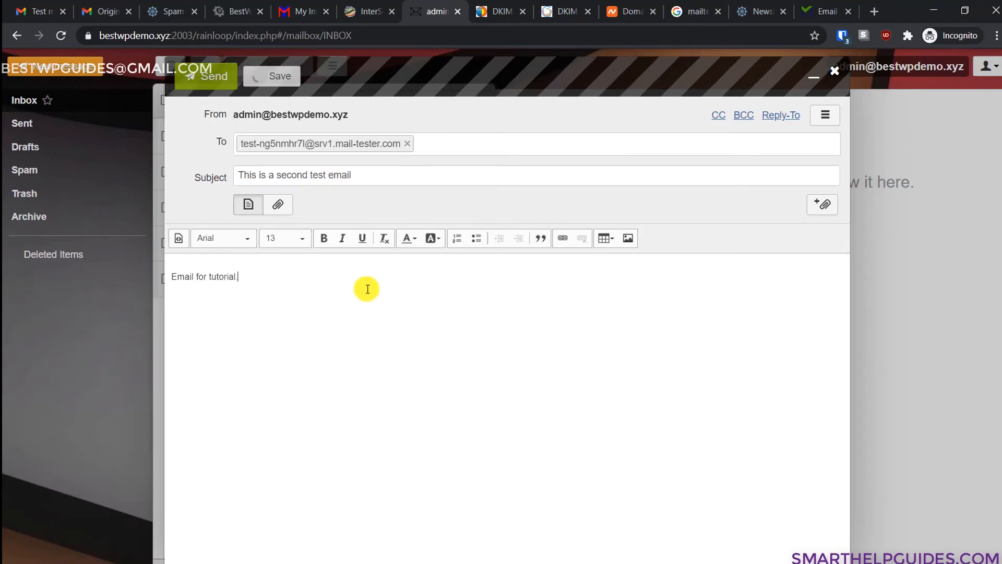
pyautogui.click(205, 78)
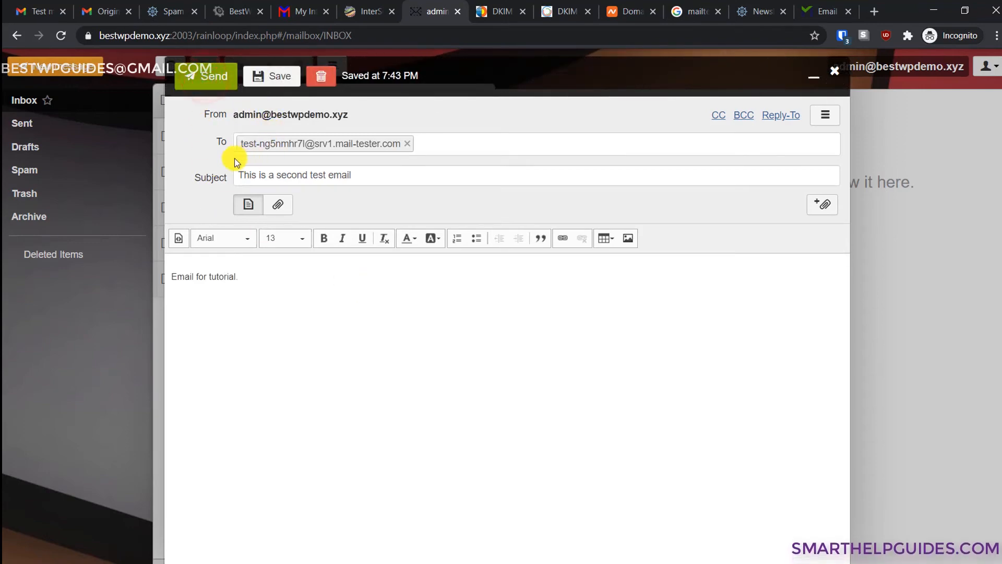
pyautogui.click(206, 75)
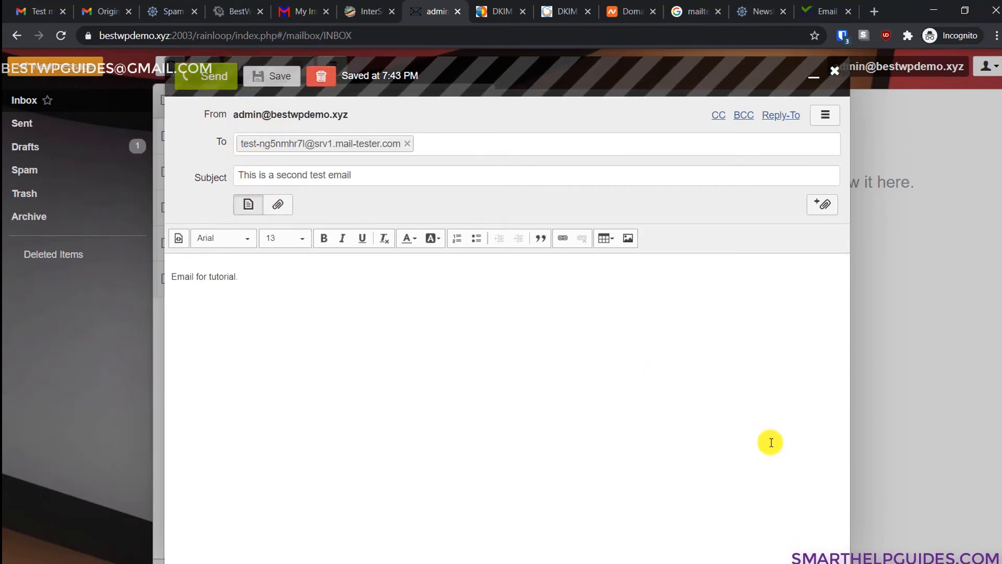
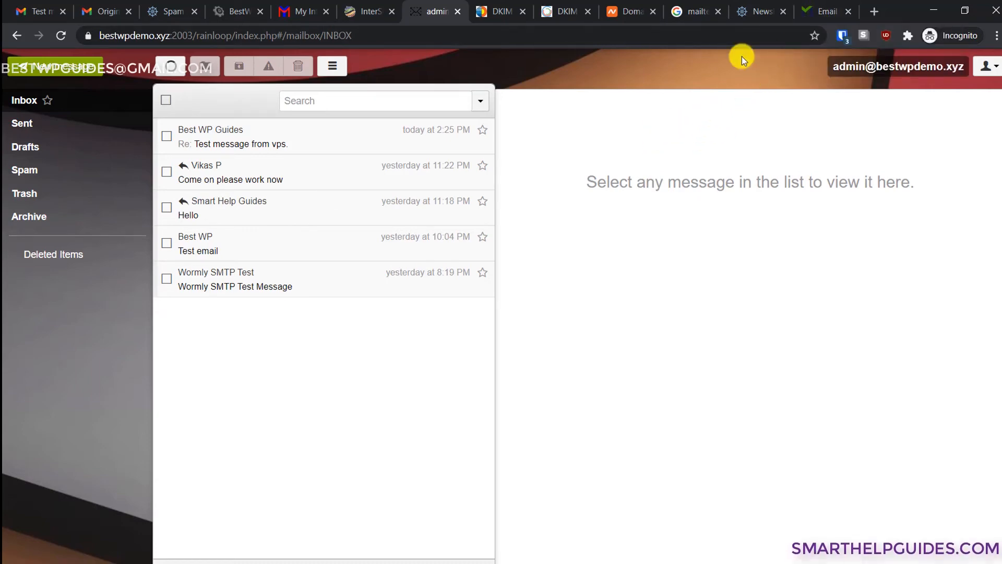
# - Check the mail-tester score for the second test email, which comes back 10/10
pyautogui.click(825, 10)
pyautogui.click(765, 10)
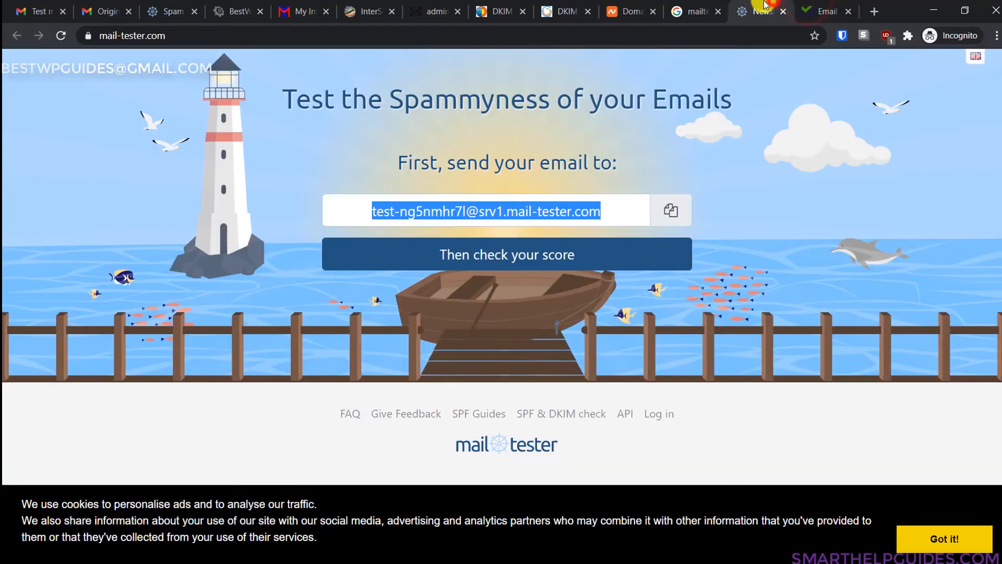
pyautogui.click(492, 255)
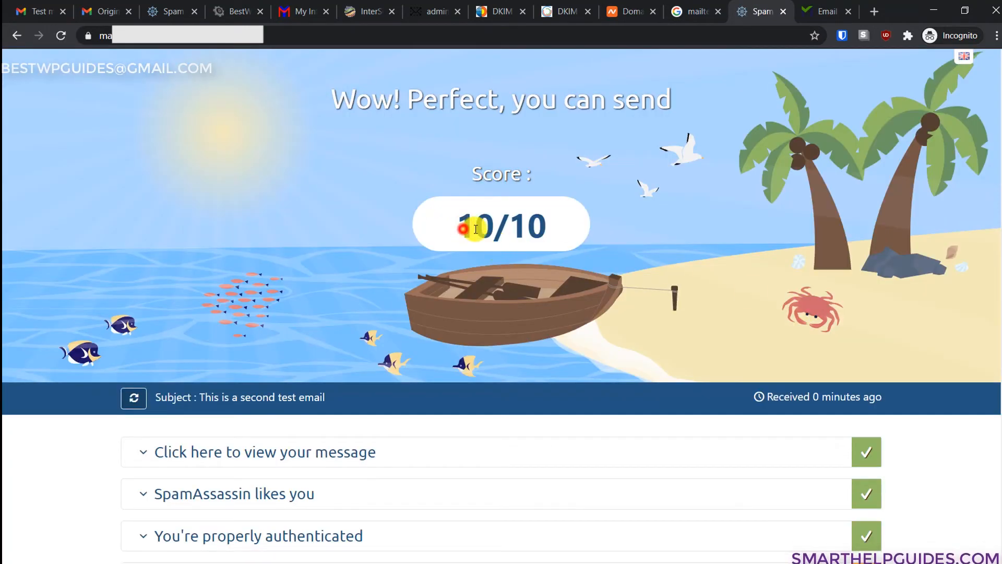
pyautogui.moveTo(475, 229); pyautogui.dragTo(564, 242)
pyautogui.click(564, 242)
pyautogui.scroll(-3, 581, 255)
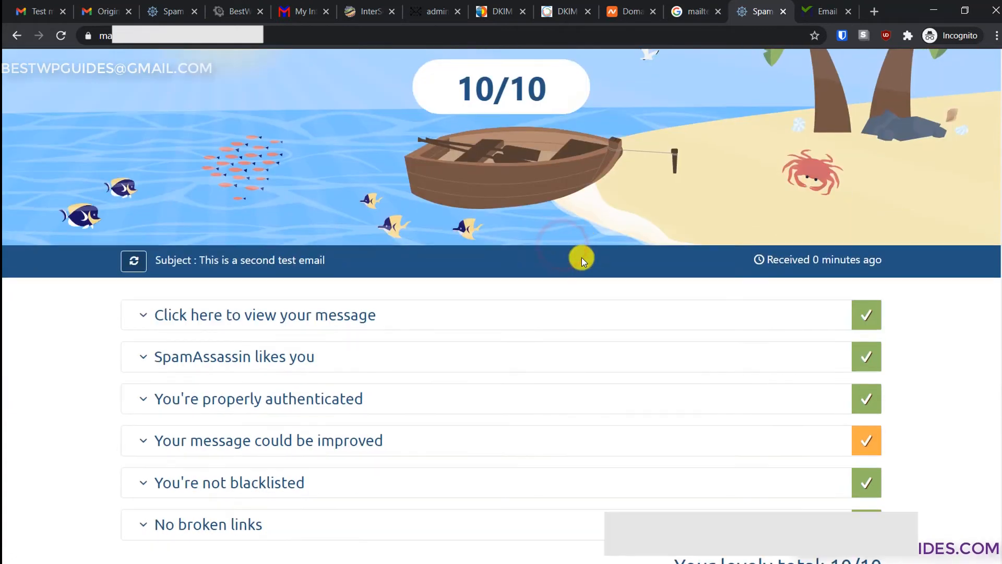
pyautogui.scroll(-2, 582, 257)
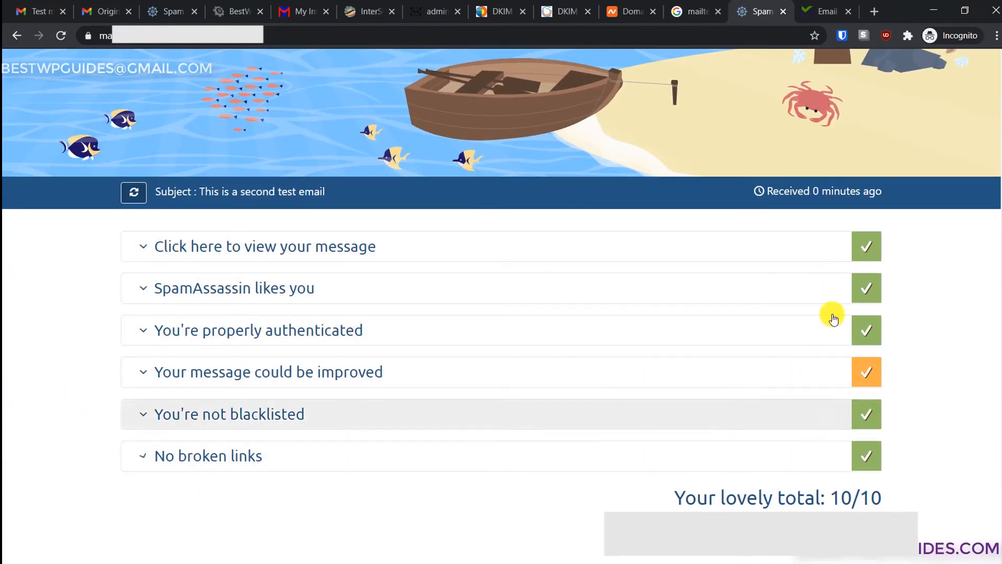
# - Expand the tested message's details, text version and raw source, review them, then collapse them
pyautogui.click(208, 251)
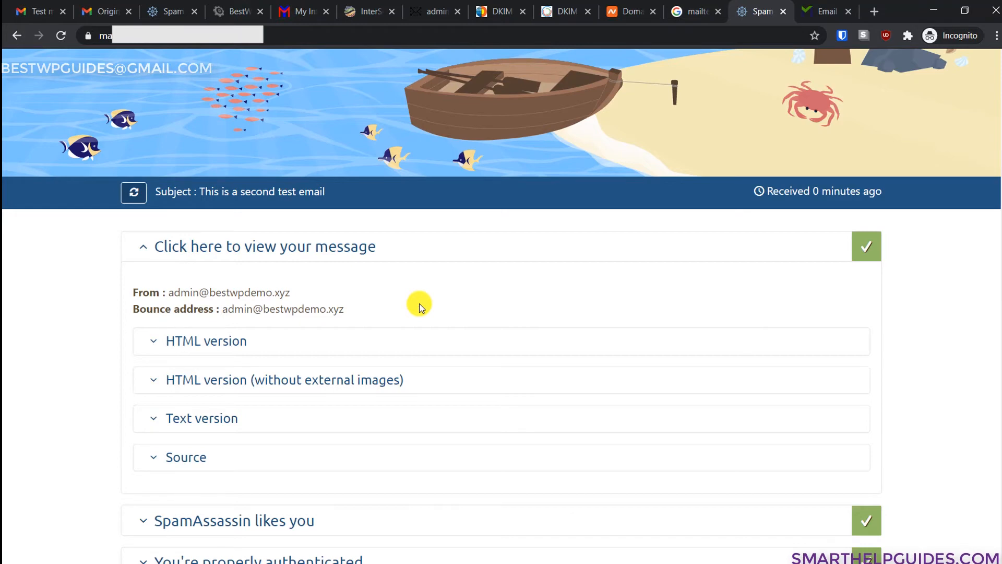
pyautogui.scroll(-1, 402, 305)
pyautogui.click(201, 349)
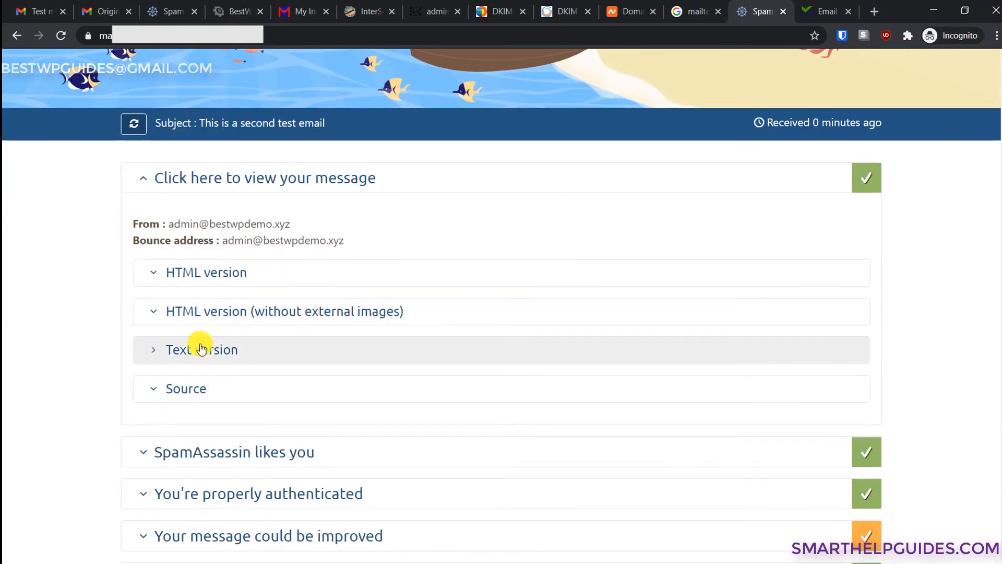
pyautogui.scroll(-1, 162, 418)
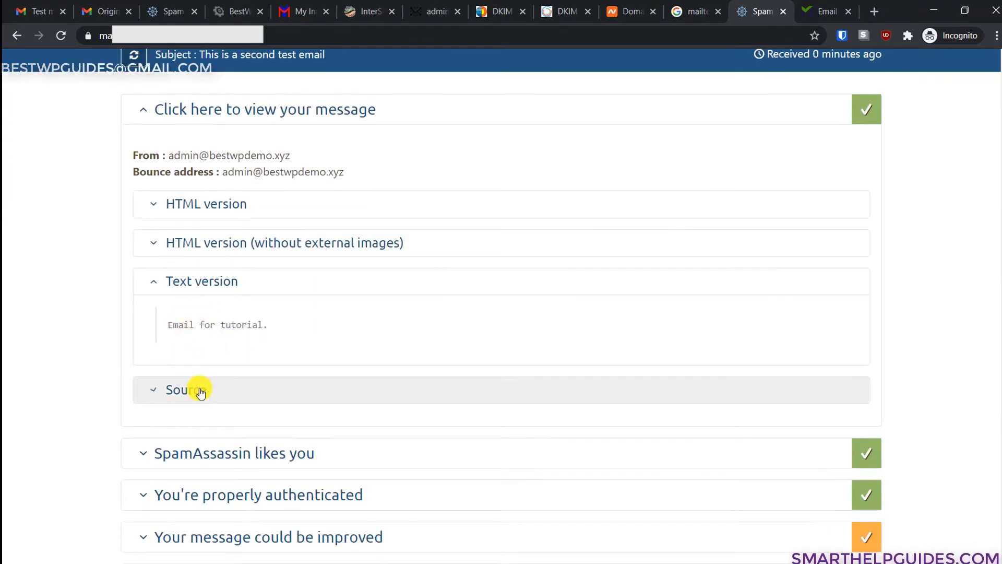
pyautogui.click(201, 392)
pyautogui.scroll(-2, 335, 387)
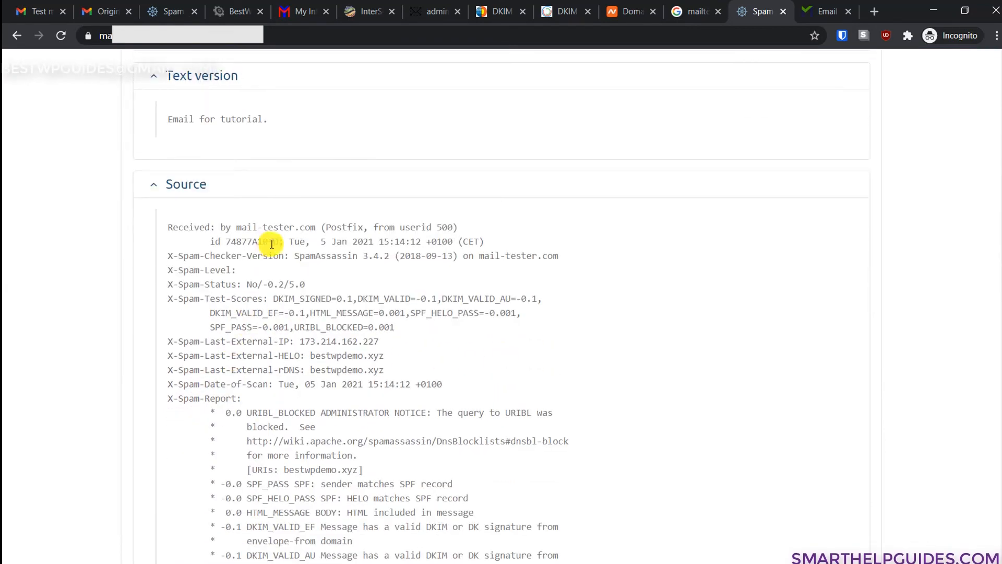
pyautogui.moveTo(285, 223); pyautogui.dragTo(389, 227)
pyautogui.click(409, 283)
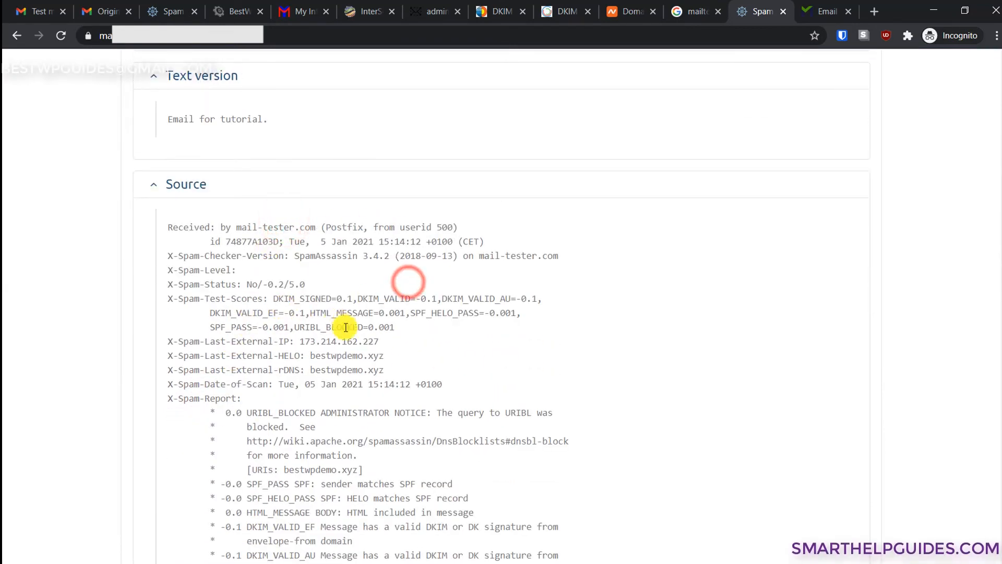
pyautogui.scroll(-1, 348, 441)
pyautogui.scroll(-3, 348, 440)
pyautogui.scroll(5, 405, 470)
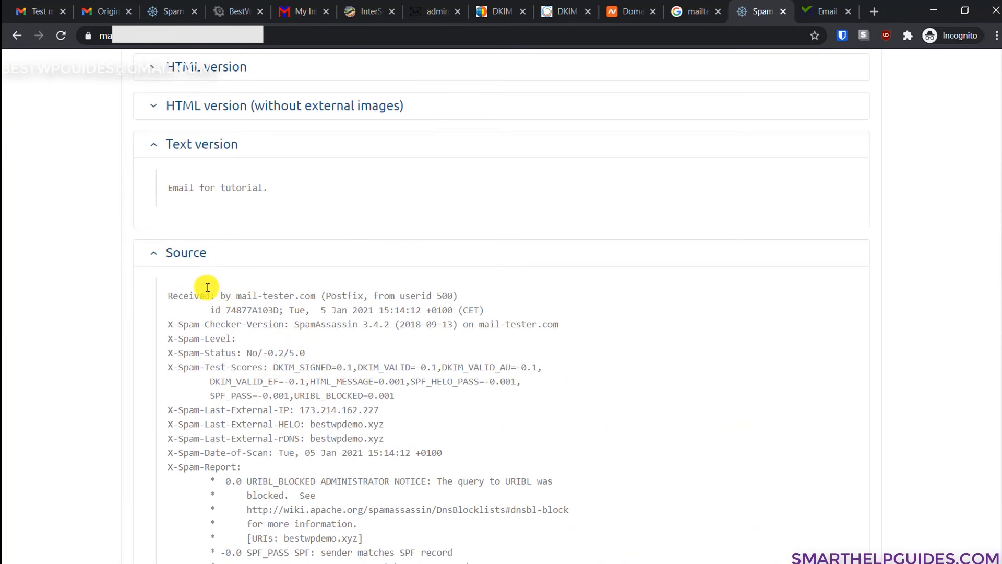
pyautogui.click(188, 252)
pyautogui.click(214, 143)
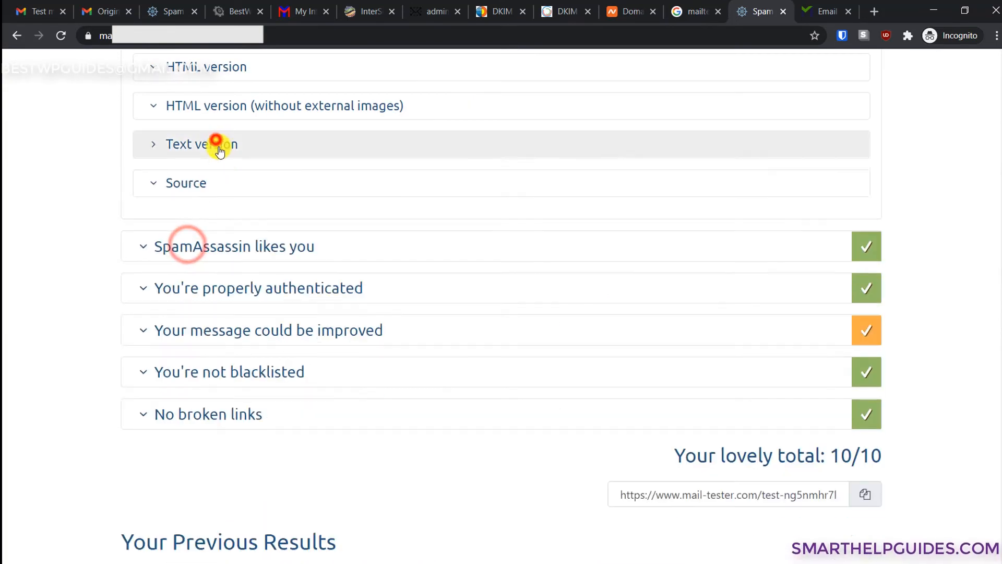
pyautogui.scroll(2, 267, 306)
pyautogui.scroll(6, 266, 305)
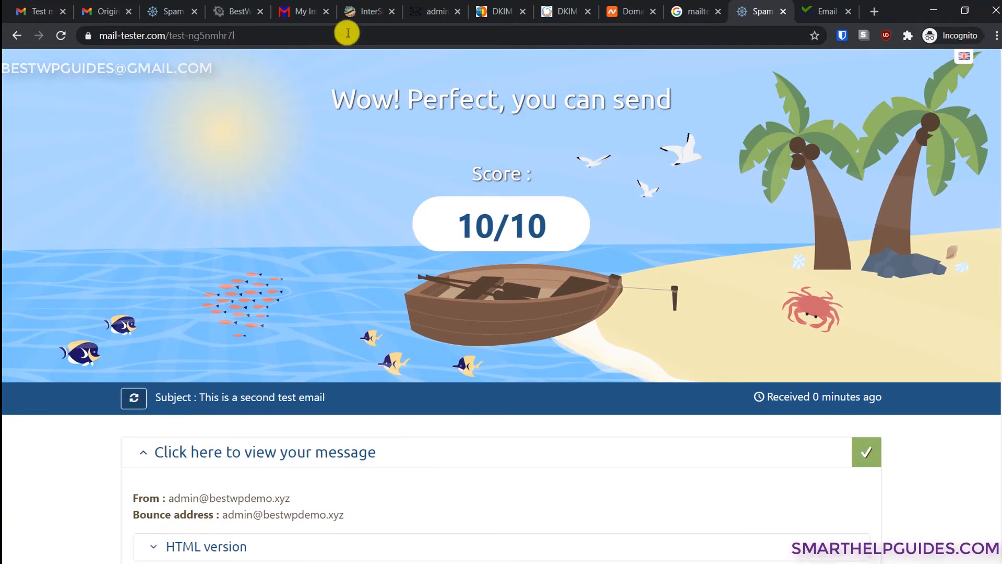
pyautogui.click(1001, 242)
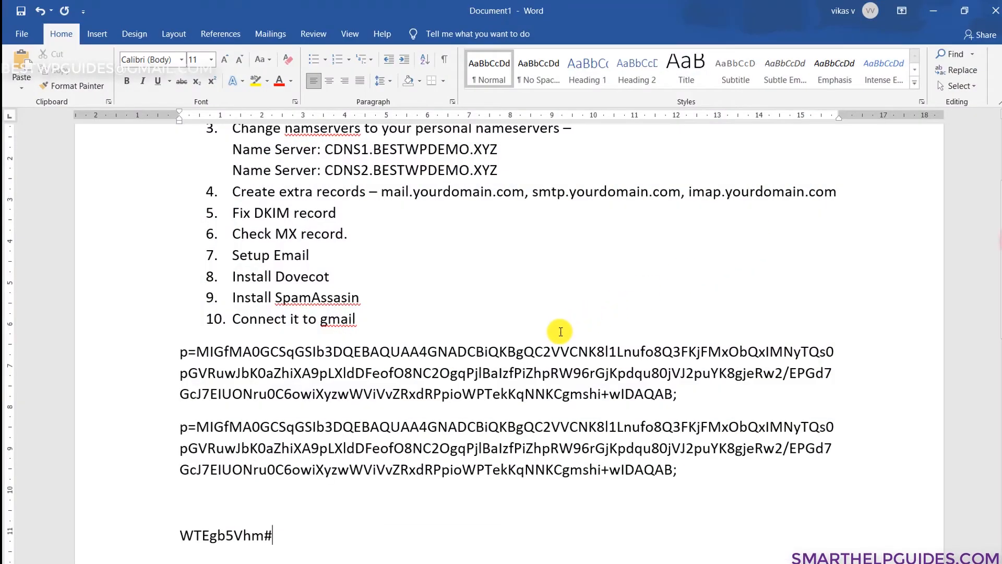
# - Look over the Install Dovecot item in the Word checklist, then minimize Word back to Chrome
pyautogui.click(559, 332)
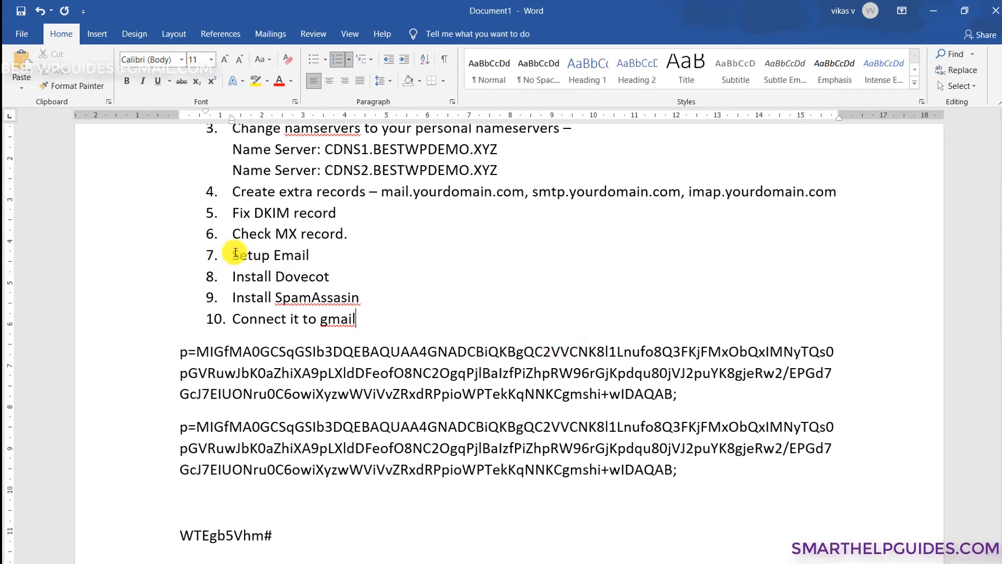
pyautogui.moveTo(234, 252); pyautogui.dragTo(235, 275)
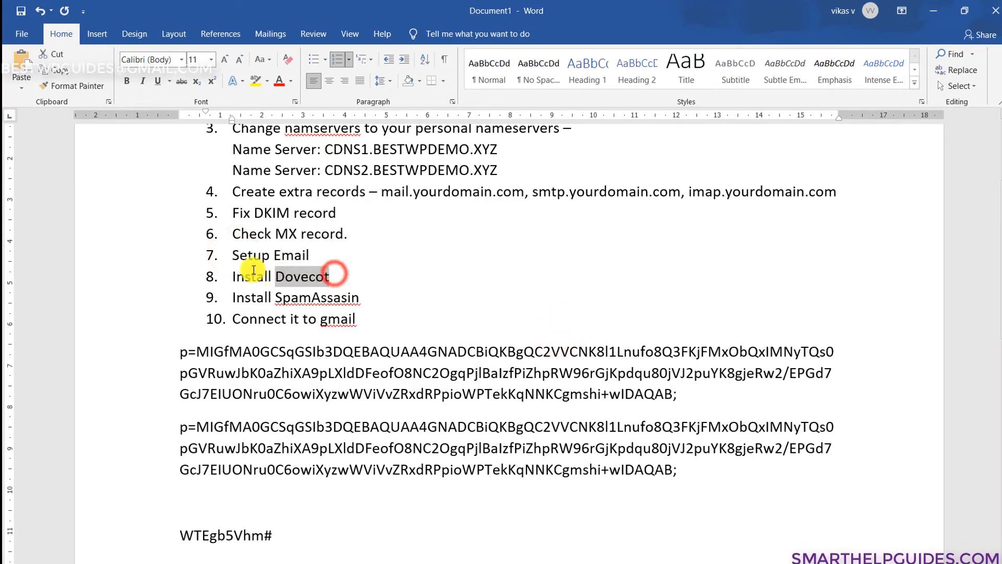
pyautogui.click(404, 295)
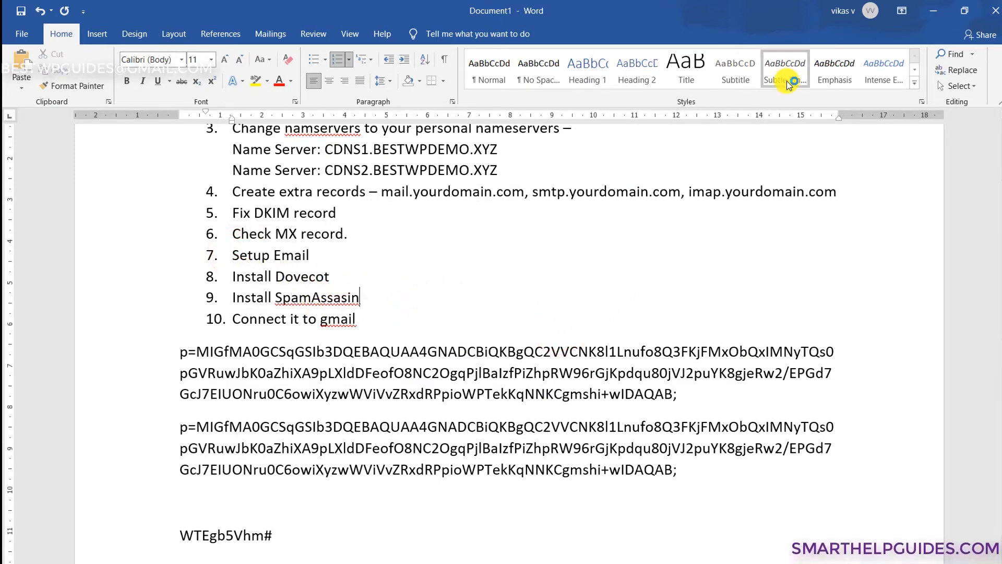
pyautogui.click(933, 11)
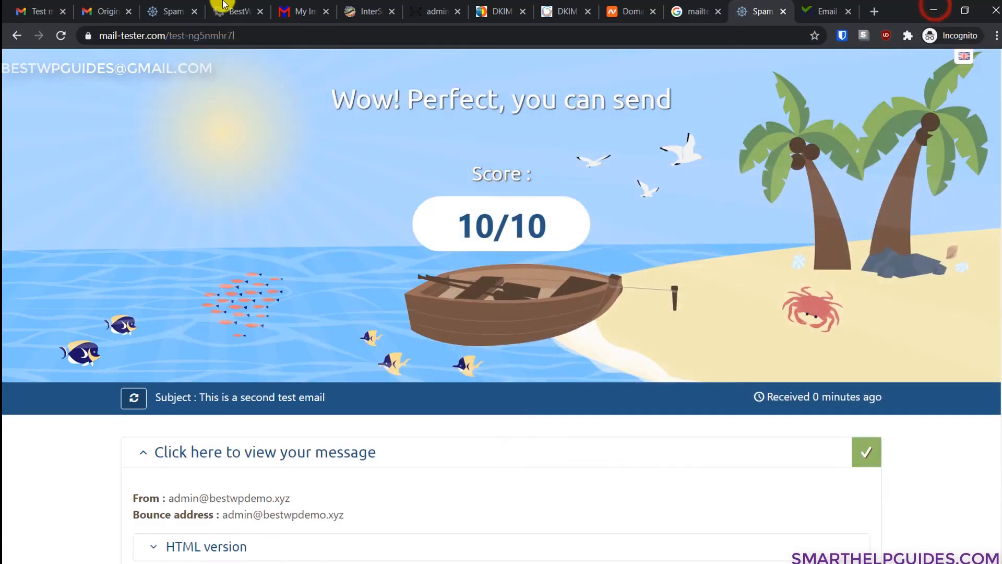
# - Open Webuzo's SpamAssassin utility and accept the notice that it must be installed first
pyautogui.click(355, 6)
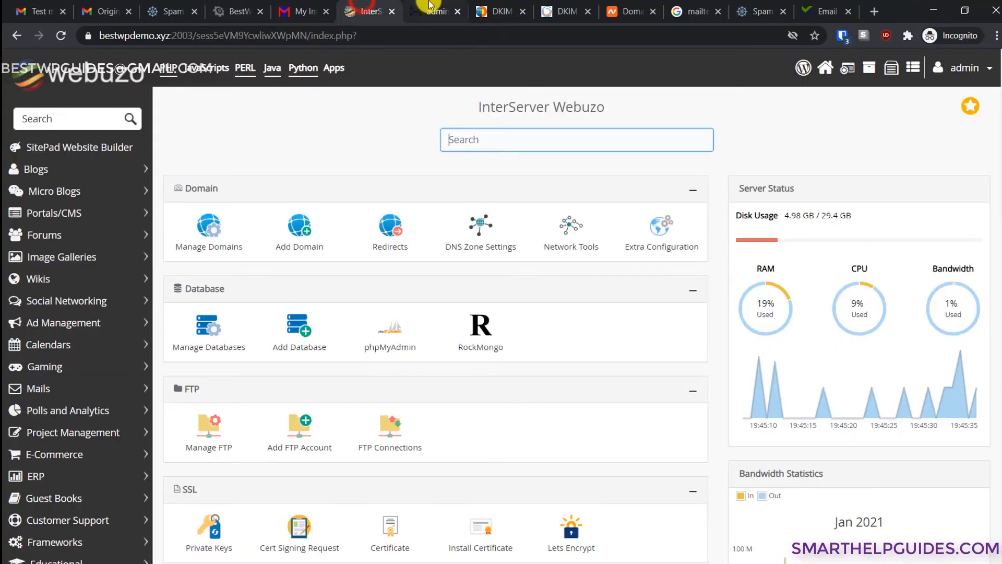
pyautogui.click(429, 5)
pyautogui.click(368, 11)
pyautogui.scroll(-3, 597, 245)
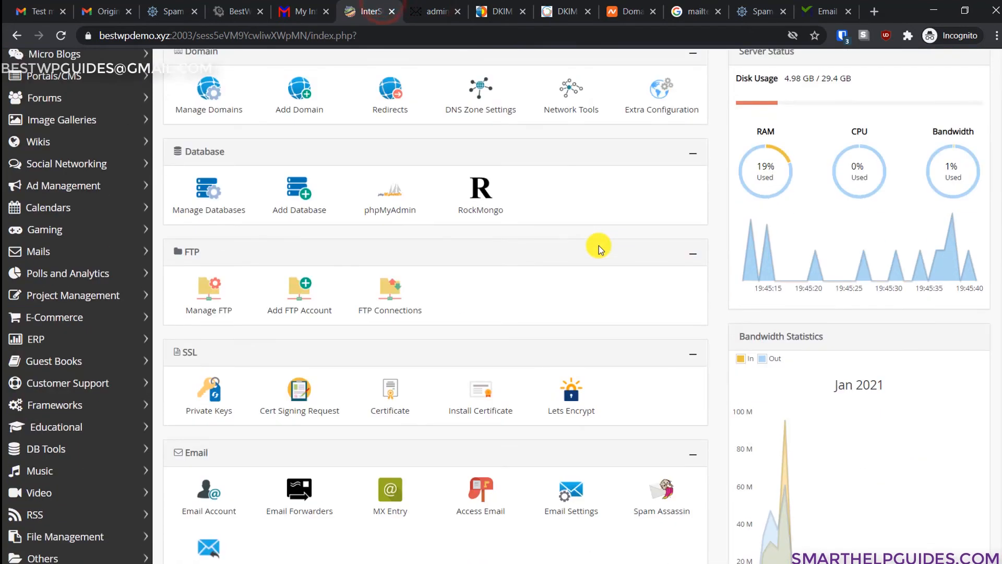
pyautogui.scroll(-3, 570, 320)
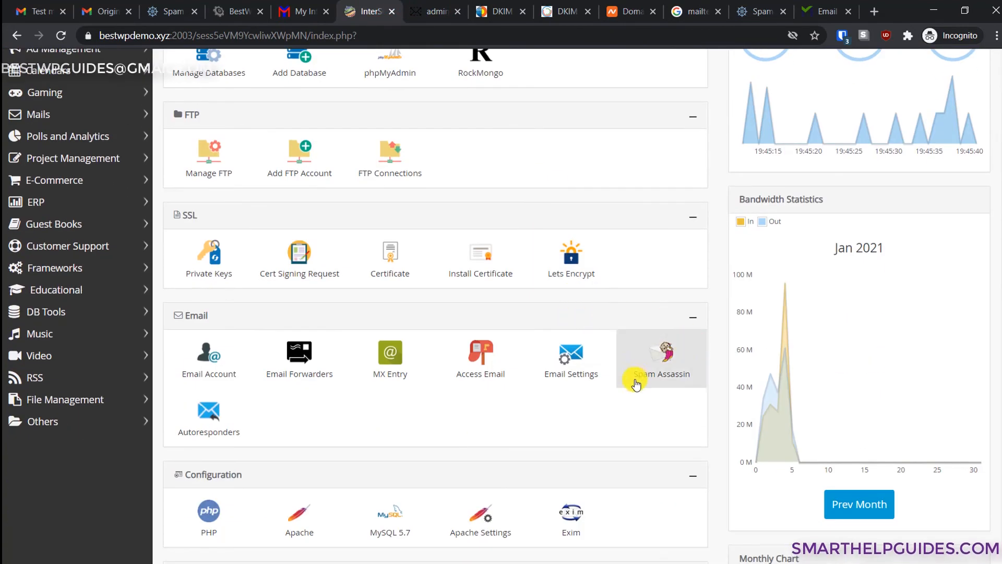
pyautogui.click(657, 363)
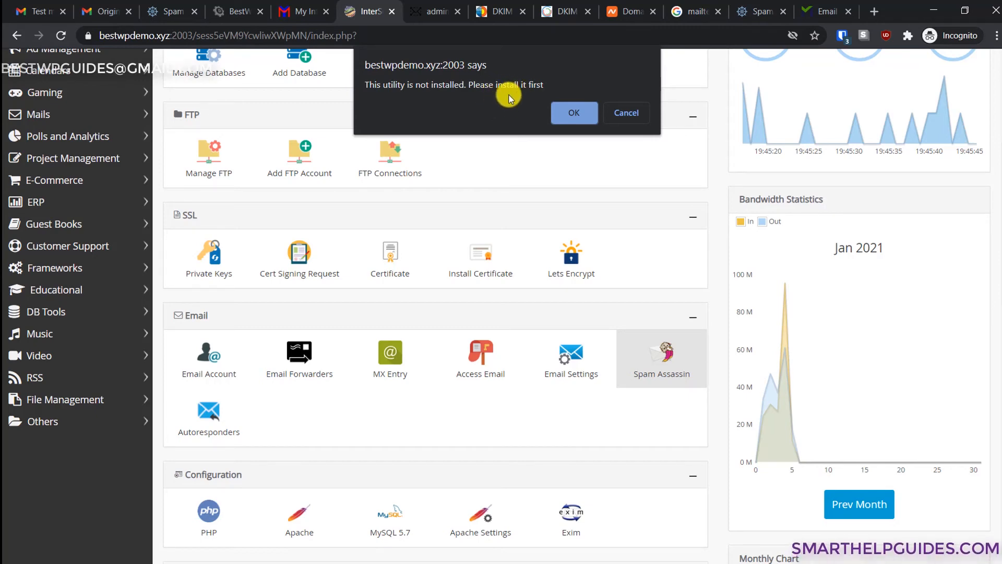
pyautogui.click(586, 113)
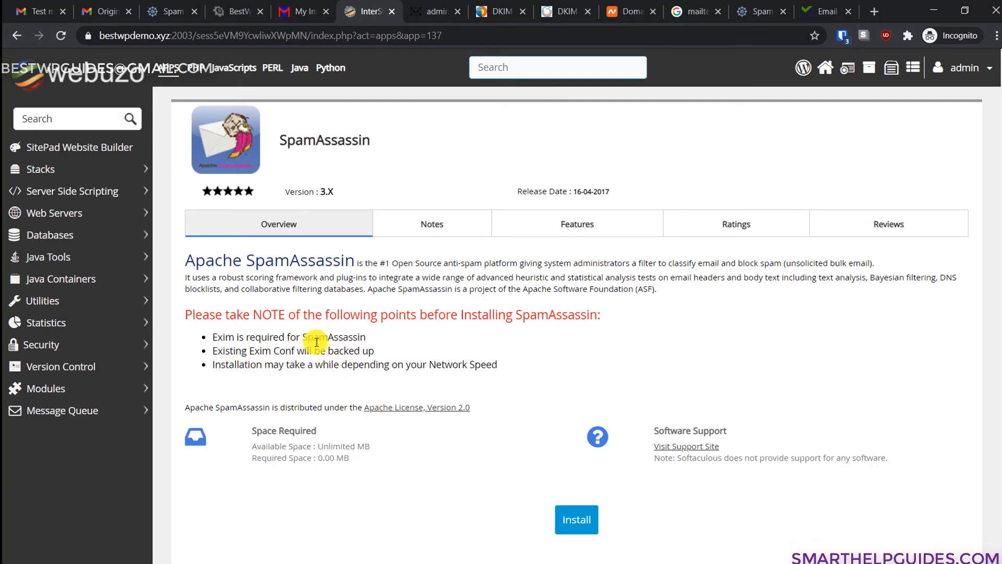
# - Start the SpamAssassin install and review the errors reporting it was not installed
pyautogui.click(267, 337)
pyautogui.moveTo(353, 365); pyautogui.dragTo(555, 395)
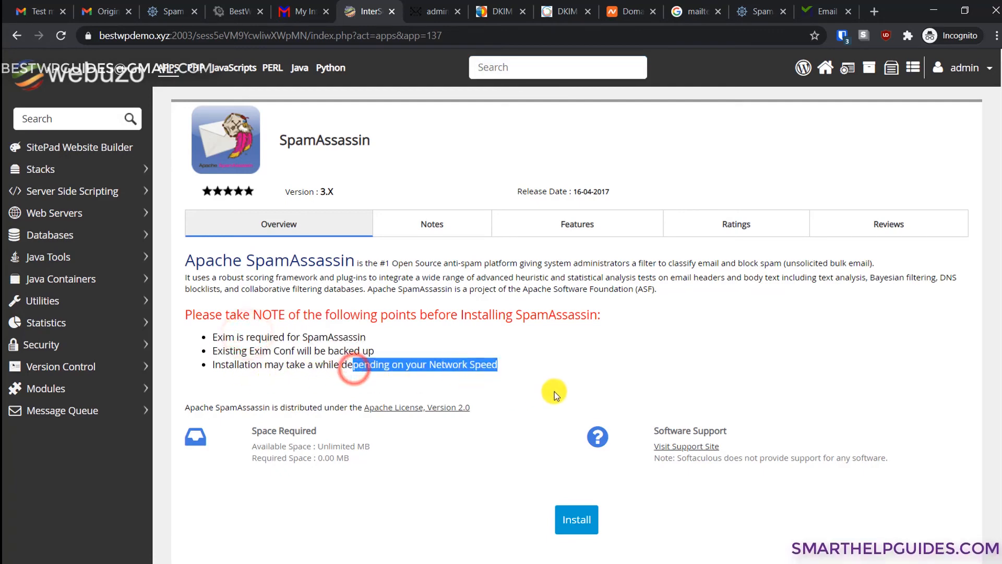
pyautogui.click(563, 361)
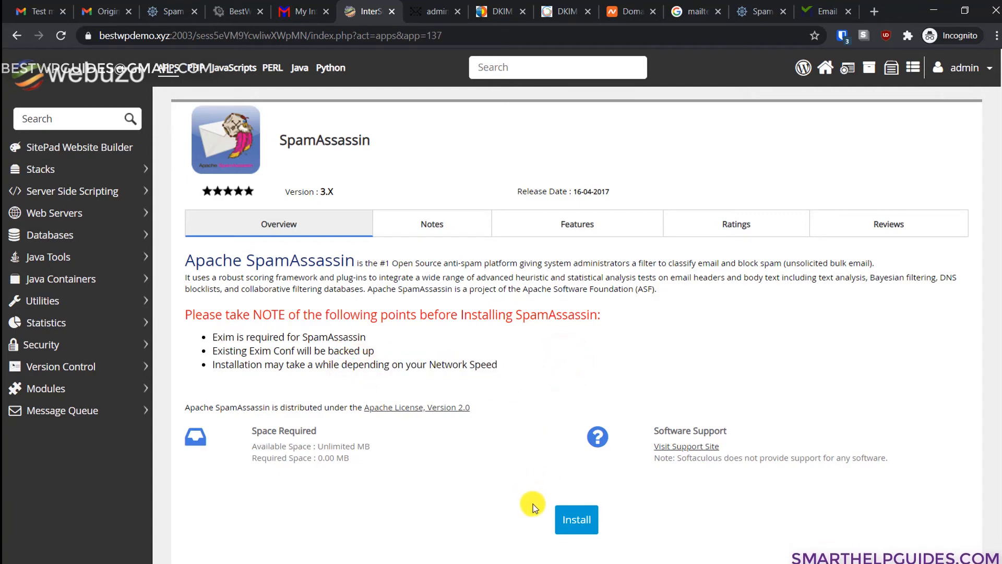
pyautogui.click(581, 519)
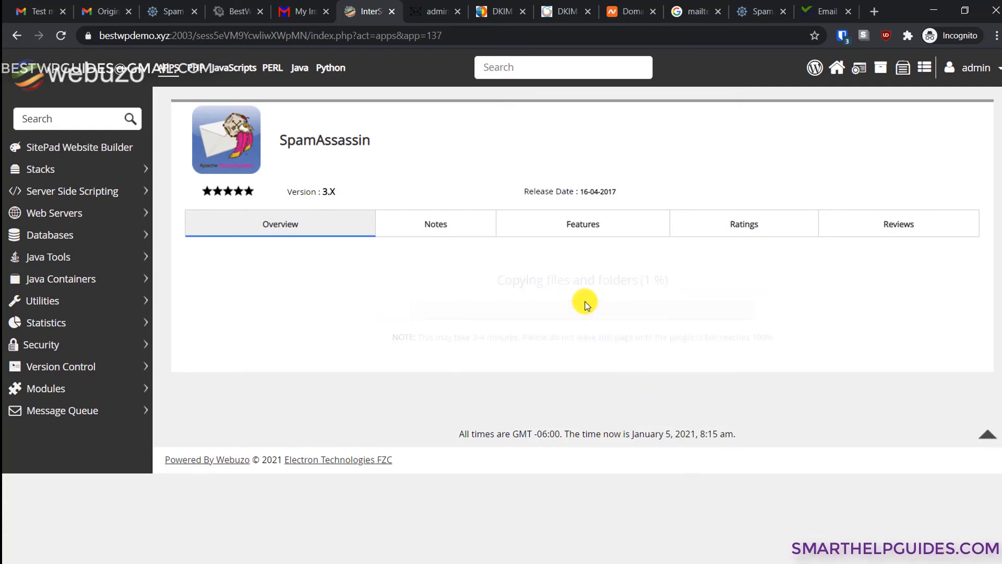
pyautogui.scroll(-1, 586, 306)
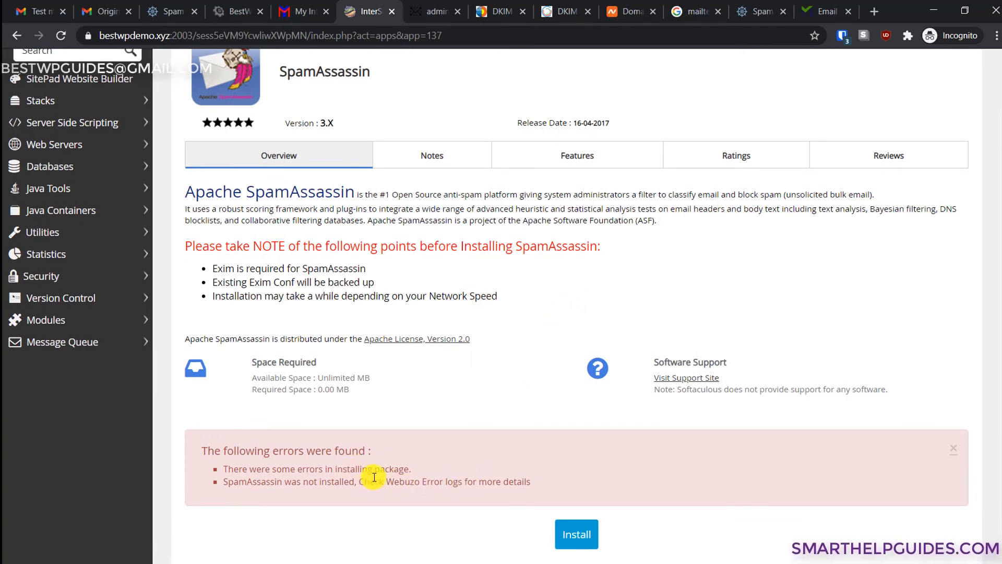
pyautogui.scroll(1, 375, 477)
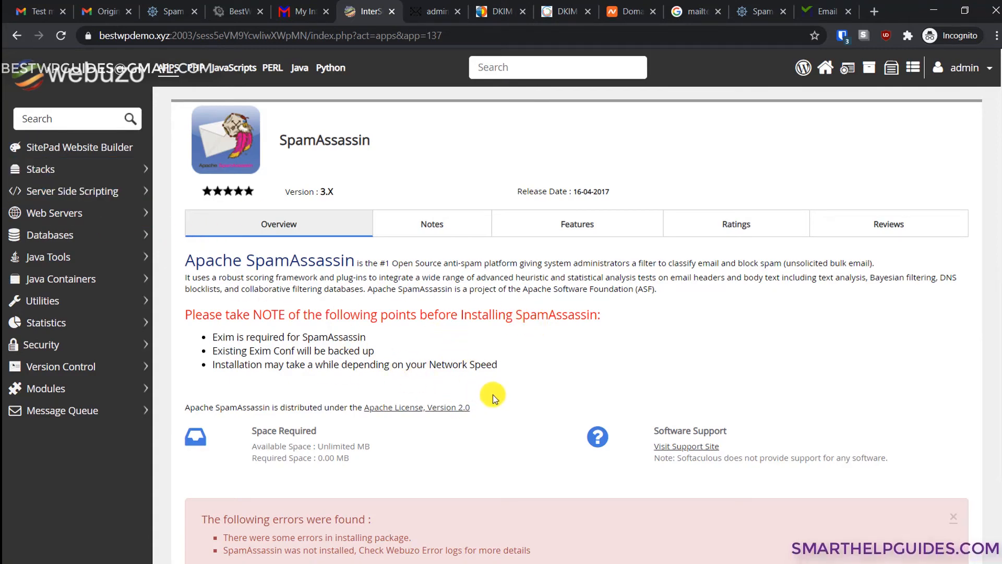
pyautogui.scroll(-2, 509, 401)
pyautogui.scroll(2, 512, 401)
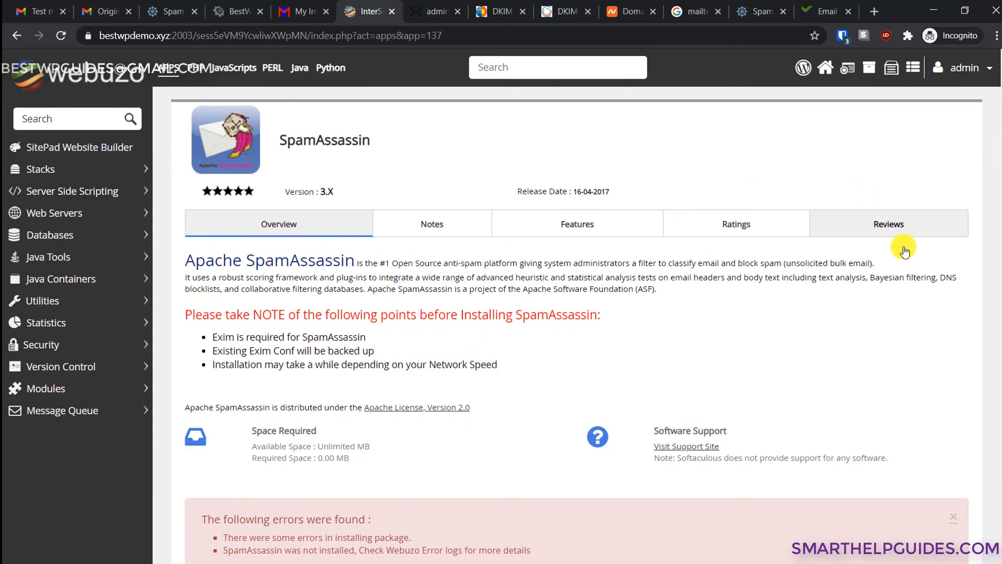
# - Check the 'Connect it to gmail' step in the Word task list, then return to the browser
pyautogui.hotkey('alt', 'Tab')
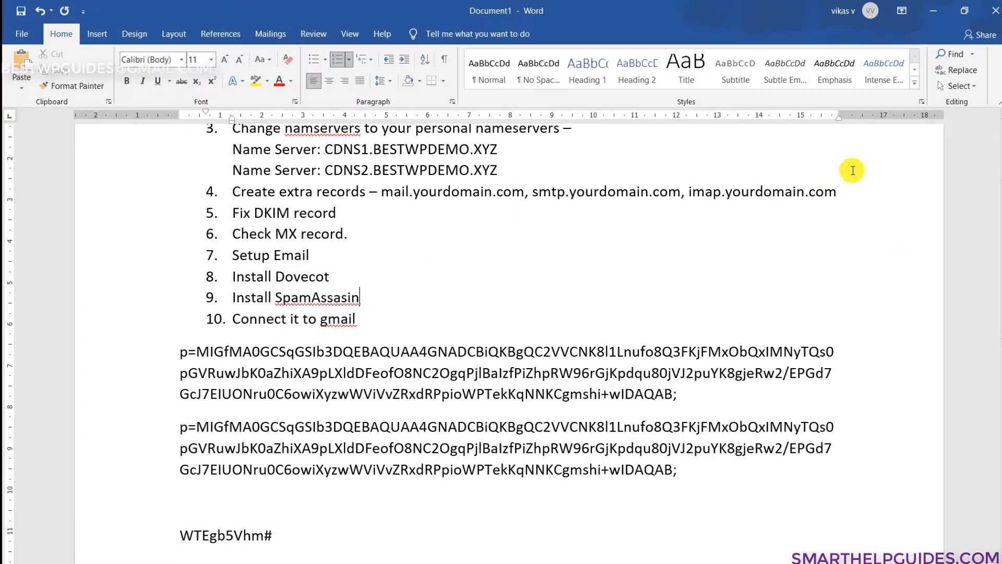
pyautogui.click(934, 9)
pyautogui.hotkey('alt', 'Tab')
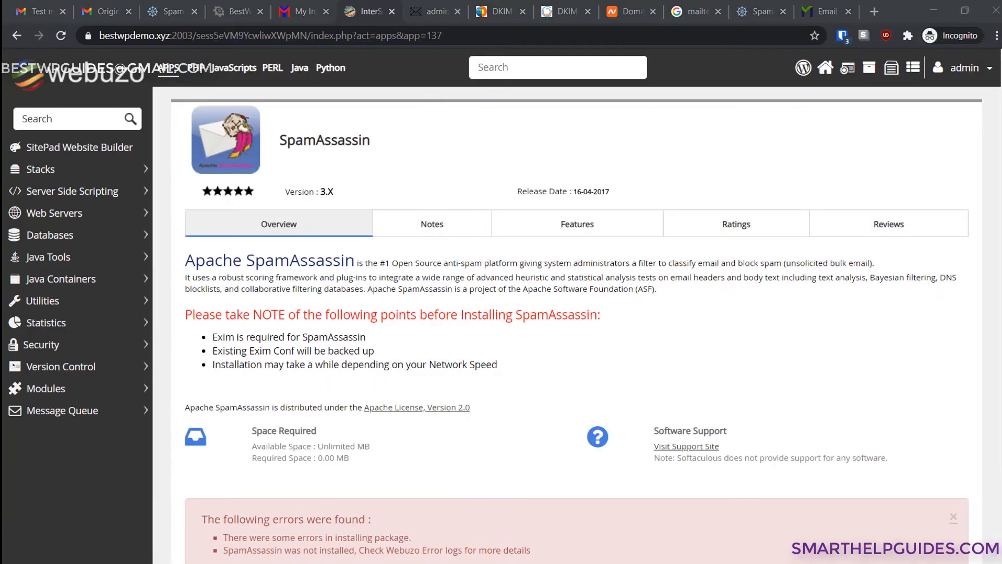
pyautogui.click(556, 362)
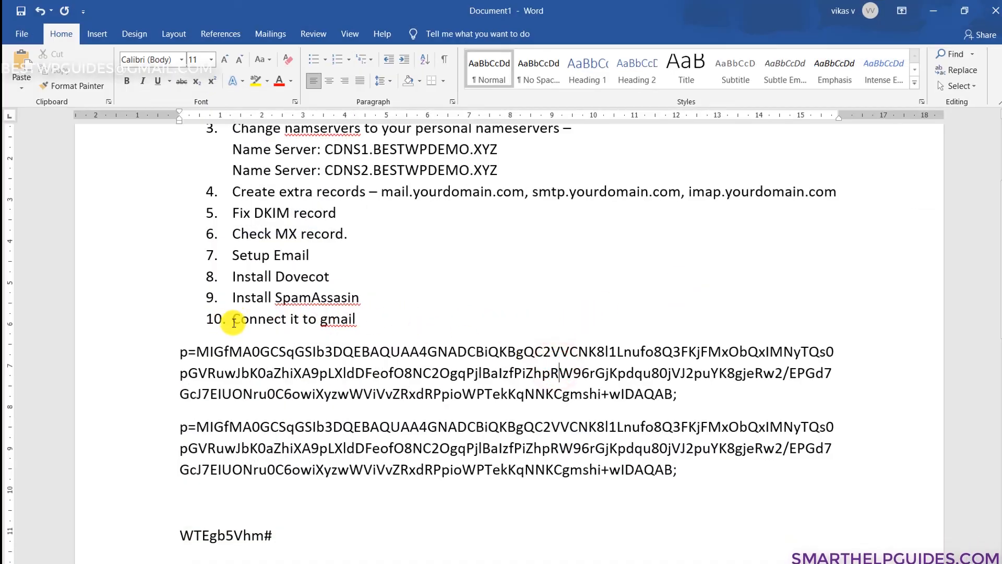
pyautogui.moveTo(236, 317); pyautogui.dragTo(380, 326)
pyautogui.click(380, 327)
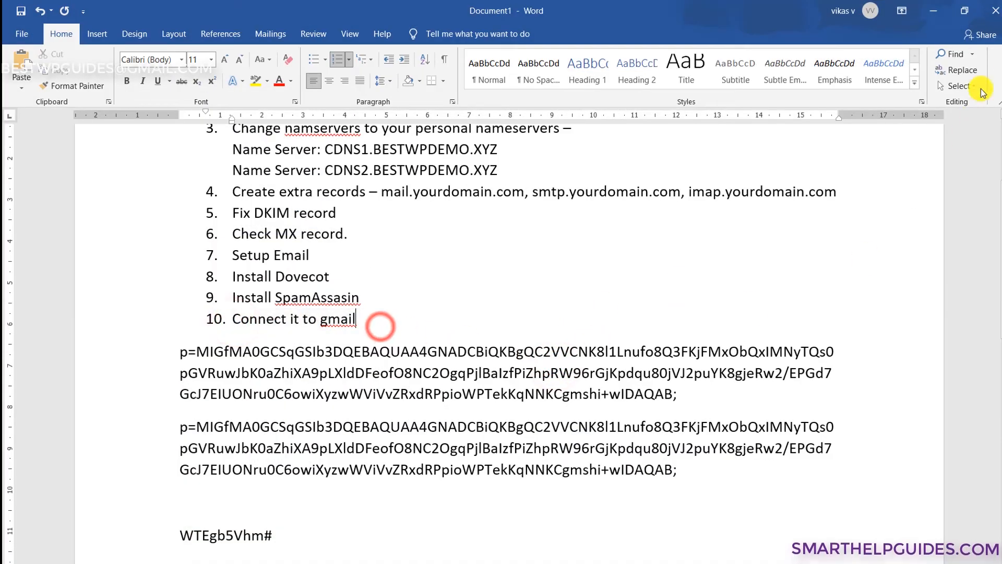
pyautogui.click(933, 11)
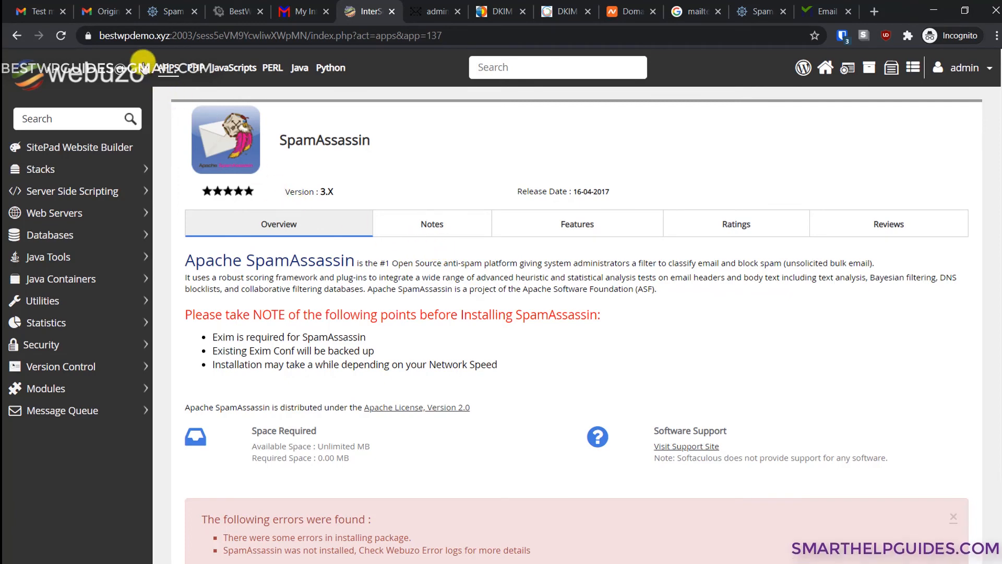
# - In Gmail's full settings, go to Accounts and Import and start adding an email account
pyautogui.click(44, 5)
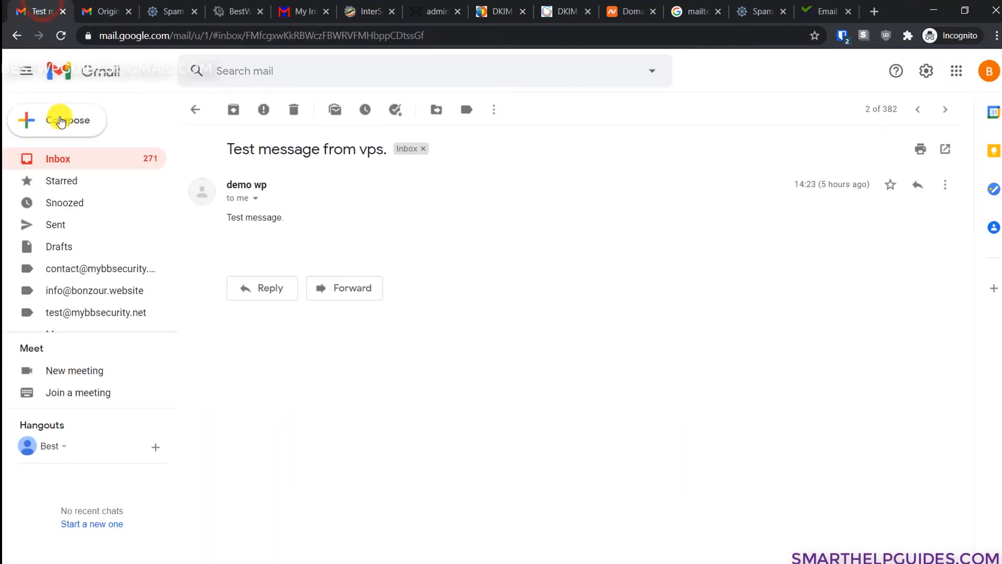
pyautogui.click(932, 70)
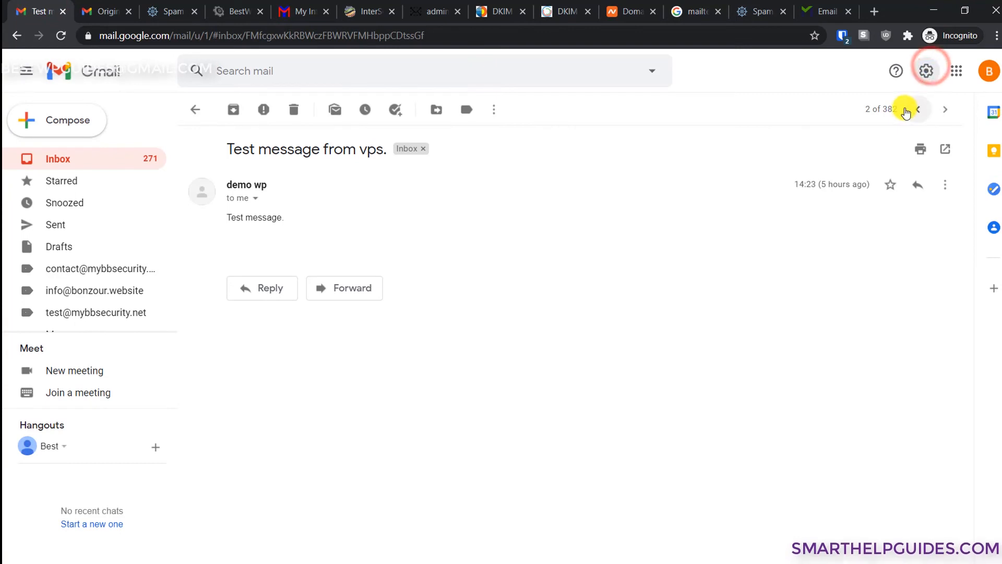
pyautogui.click(864, 144)
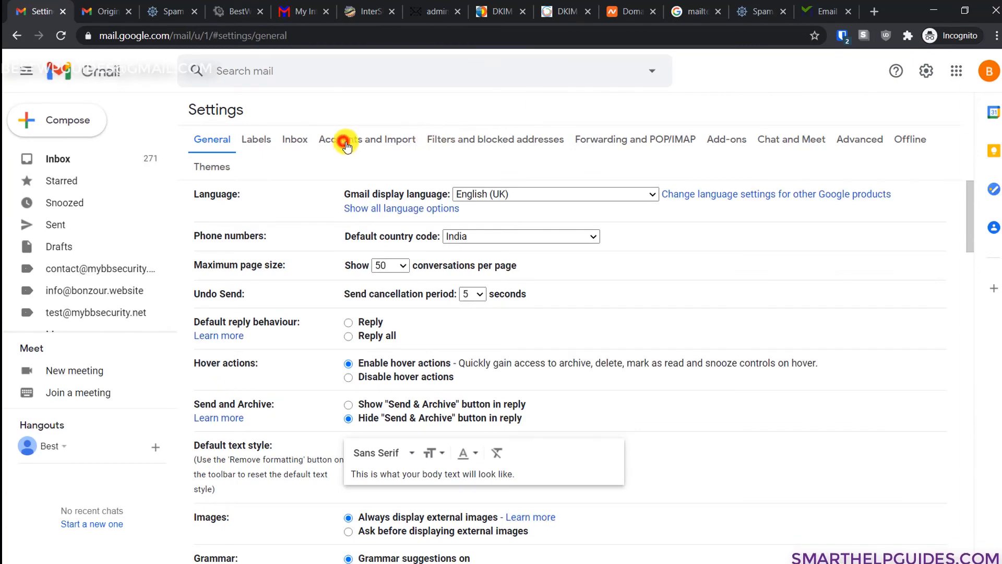
pyautogui.click(344, 140)
pyautogui.scroll(-1, 530, 204)
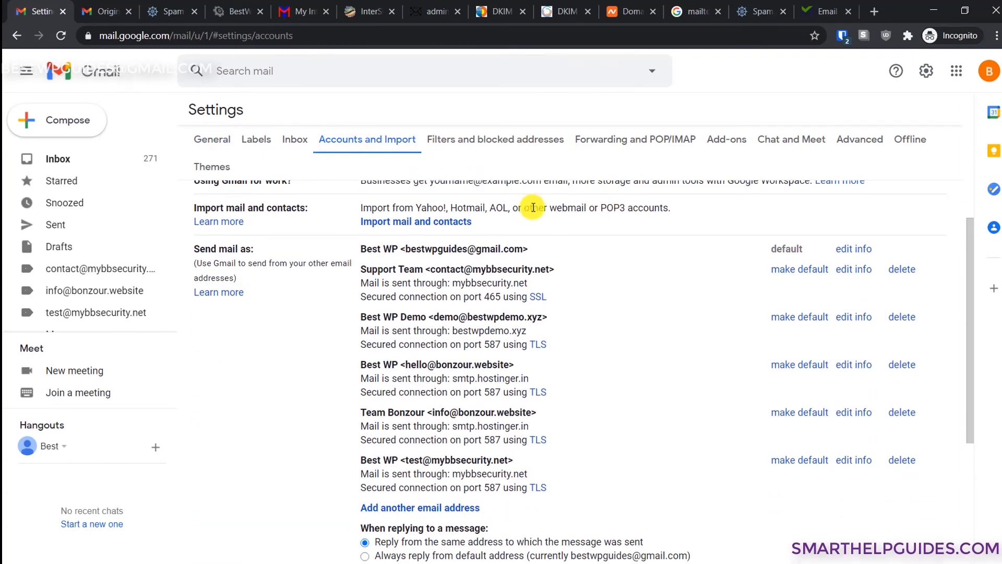
pyautogui.scroll(-1, 382, 271)
pyautogui.scroll(-1, 510, 416)
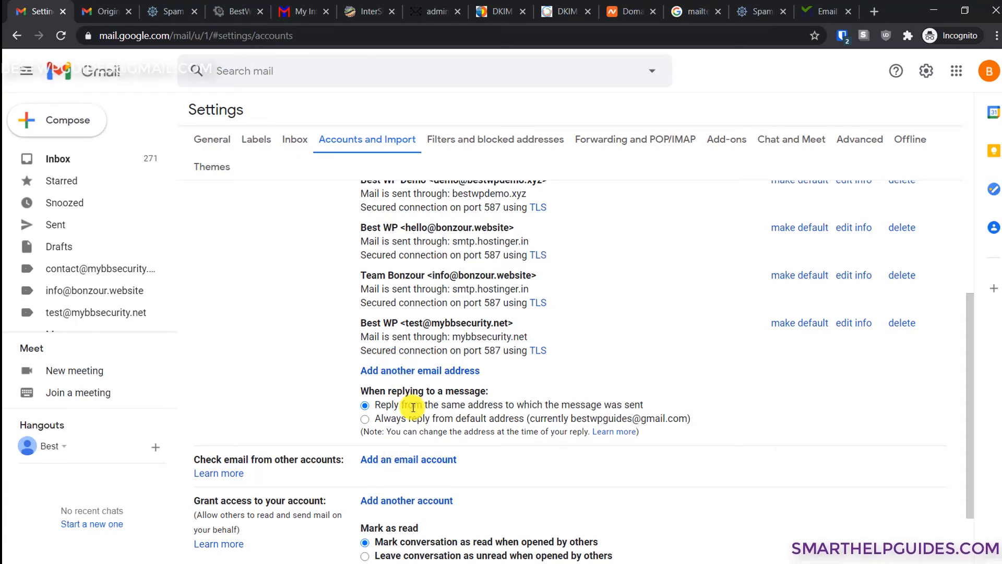
pyautogui.click(408, 459)
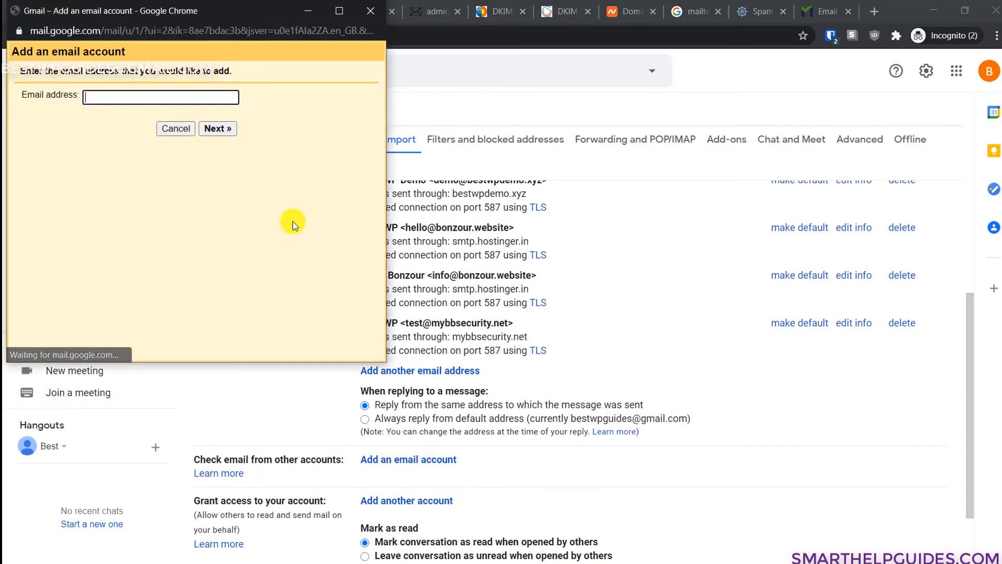
# - Enter the support mailbox address, choose POP3 import, use the full address as username, and copy its password
pyautogui.click(219, 95)
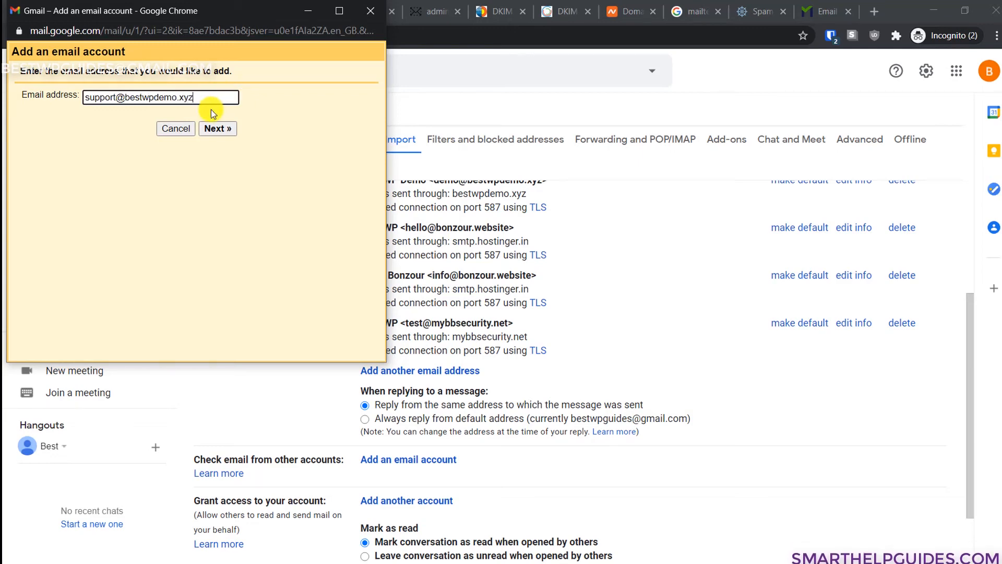
pyautogui.click(215, 129)
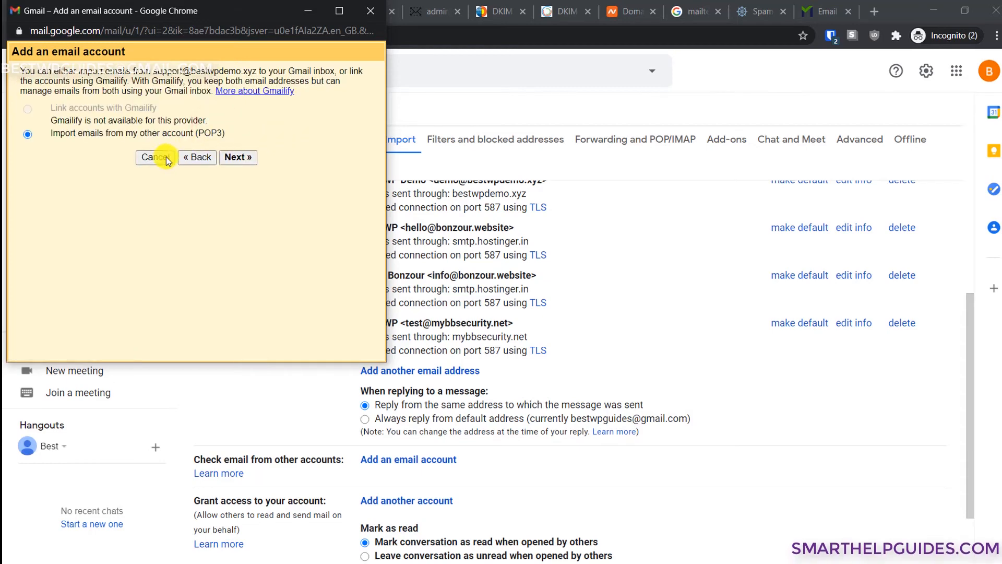
pyautogui.click(233, 157)
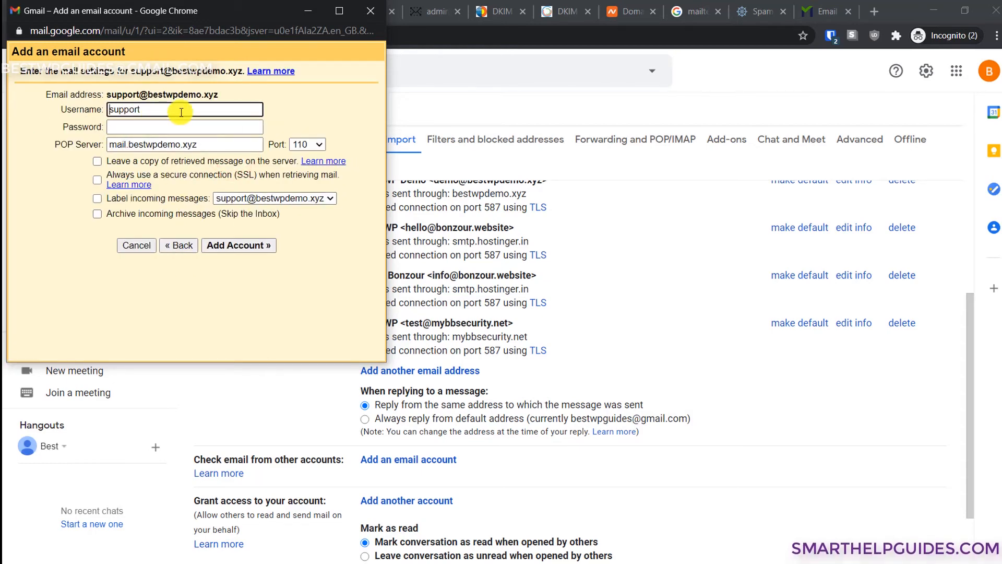
pyautogui.click(147, 109)
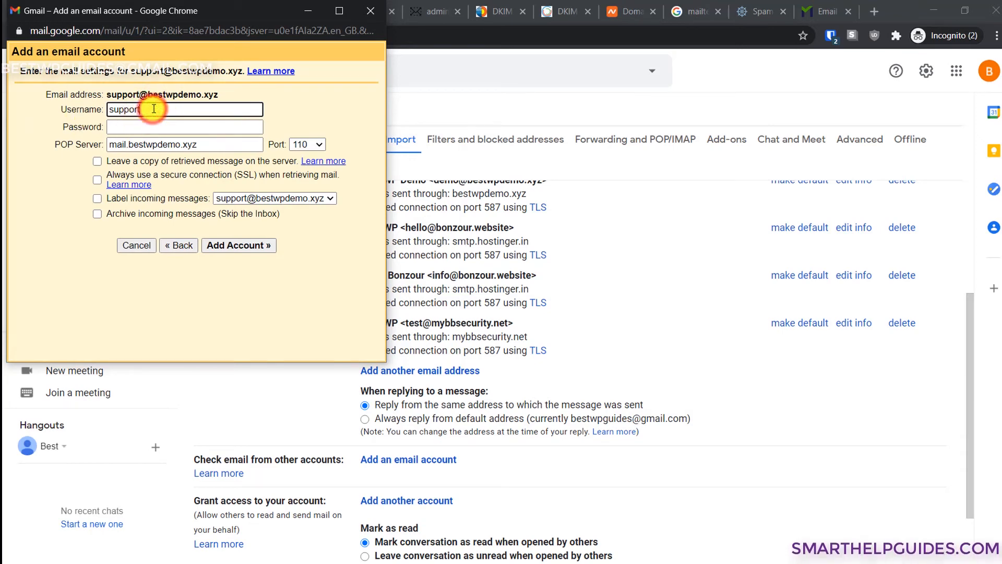
pyautogui.moveTo(222, 94); pyautogui.dragTo(107, 94)
pyautogui.hotkey('ctrl', 'c')
pyautogui.doubleClick(151, 109)
pyautogui.hotkey('ctrl', 'v')
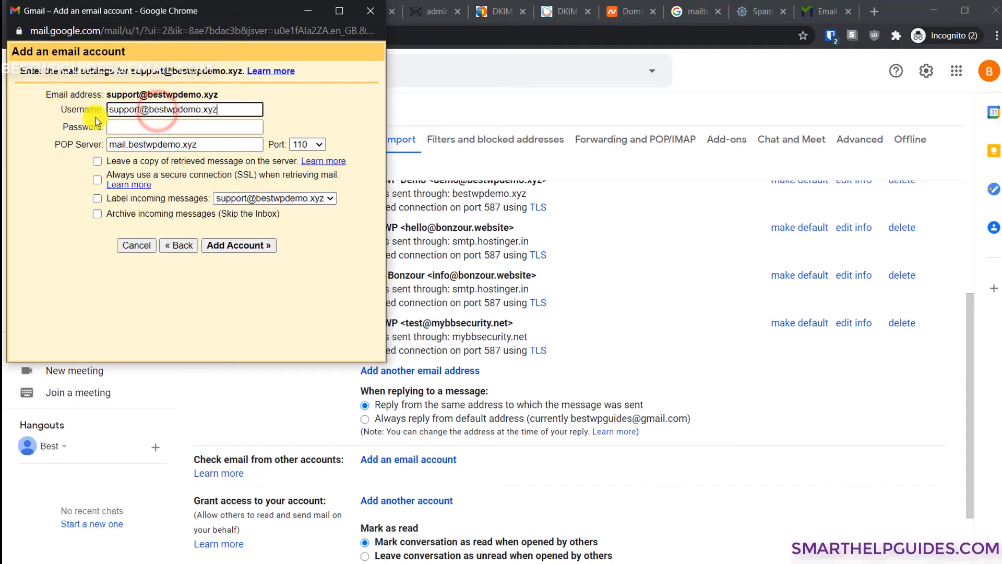
pyautogui.click(129, 126)
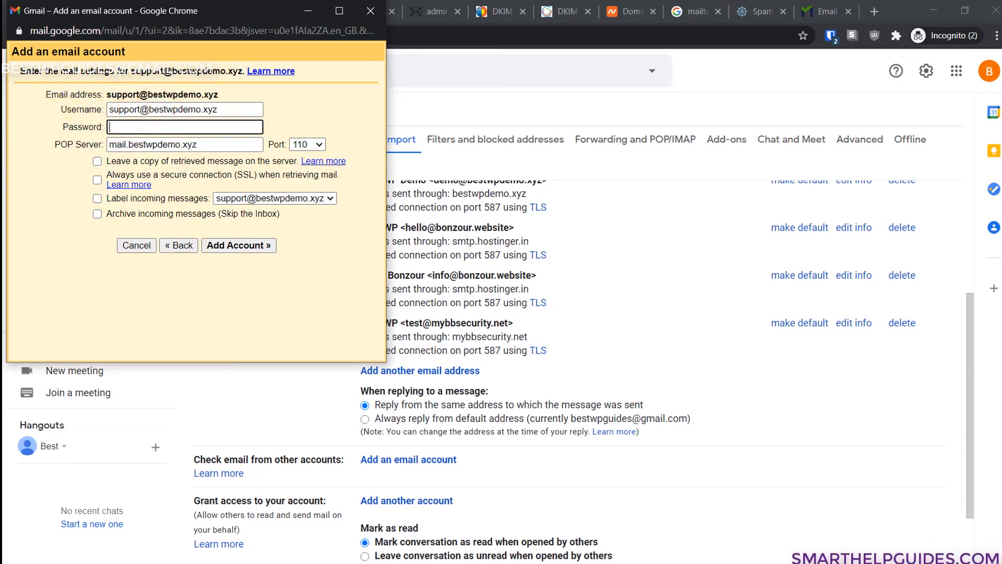
pyautogui.hotkey('alt', 'Tab')
pyautogui.moveTo(290, 533); pyautogui.dragTo(156, 530)
pyautogui.click(933, 8)
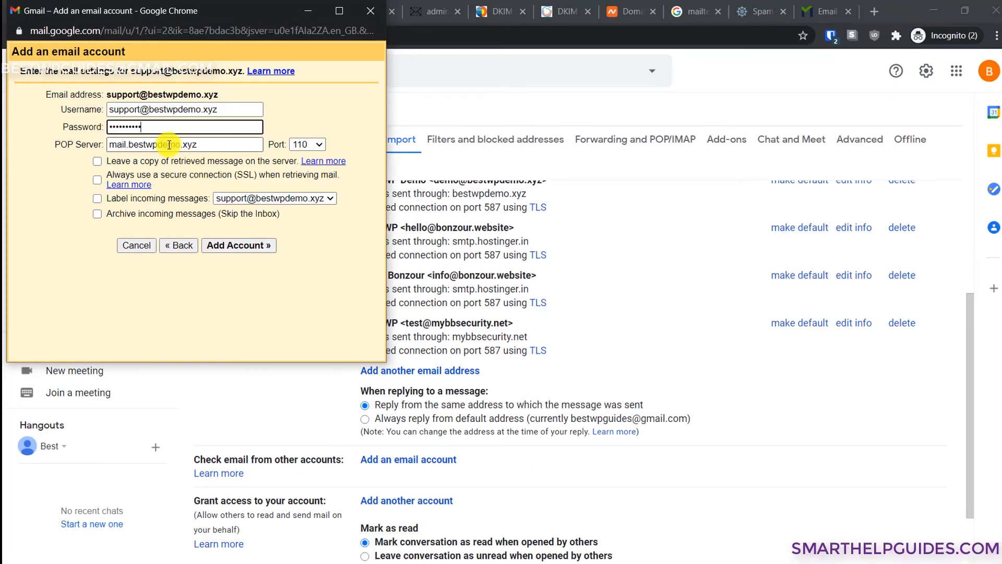
# - Keep POP server bestwpdemo.xyz, leave mail on the server, paste the password, and add the account on port 110
pyautogui.doubleClick(130, 144)
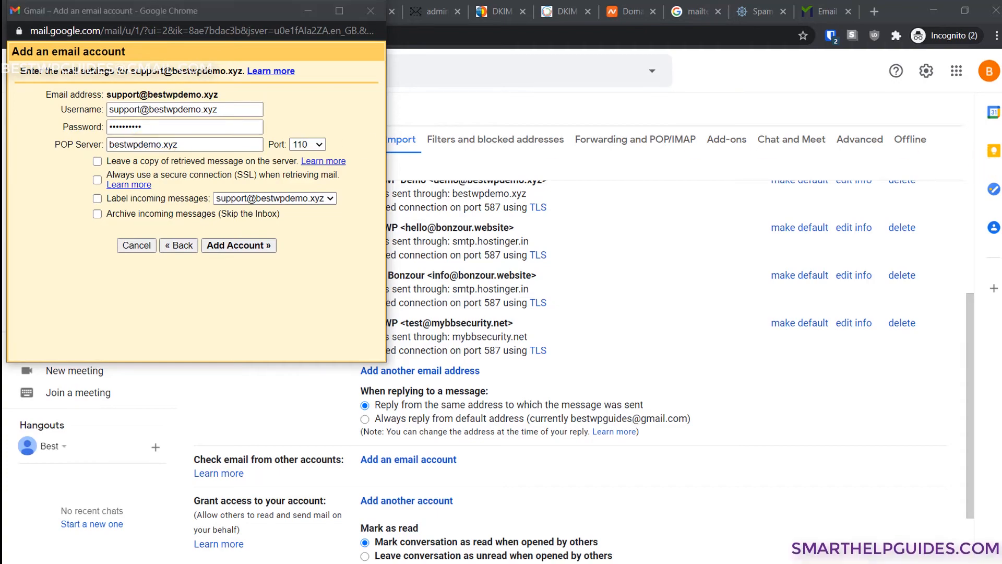
pyautogui.hotkey('alt', 'Tab')
pyautogui.click(263, 229)
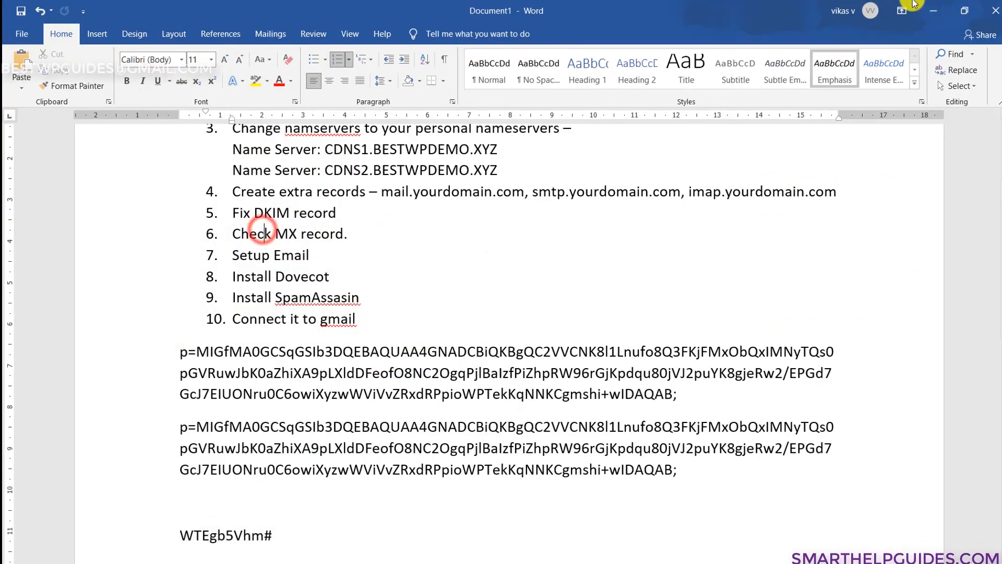
pyautogui.hotkey('alt', 'Tab')
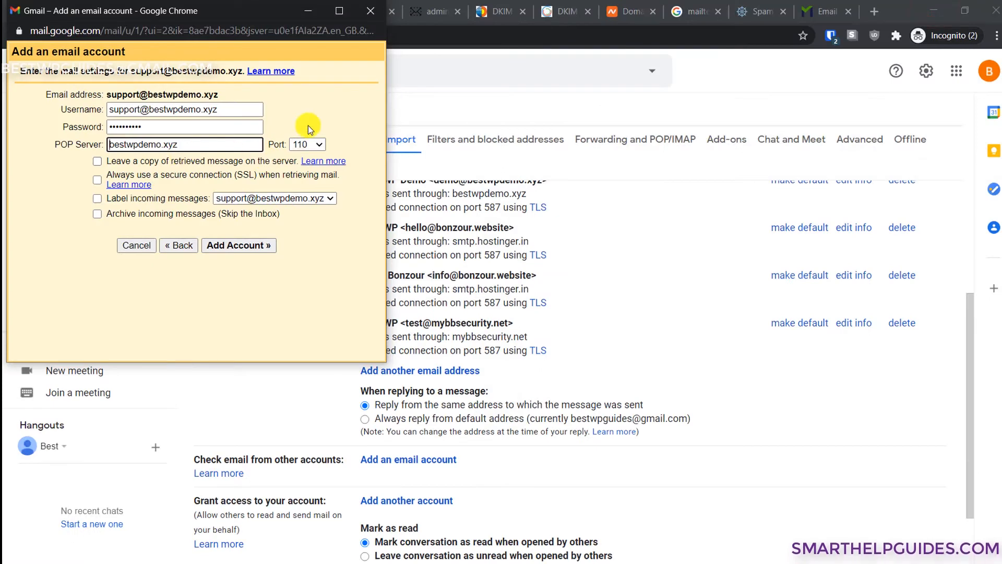
pyautogui.click(299, 145)
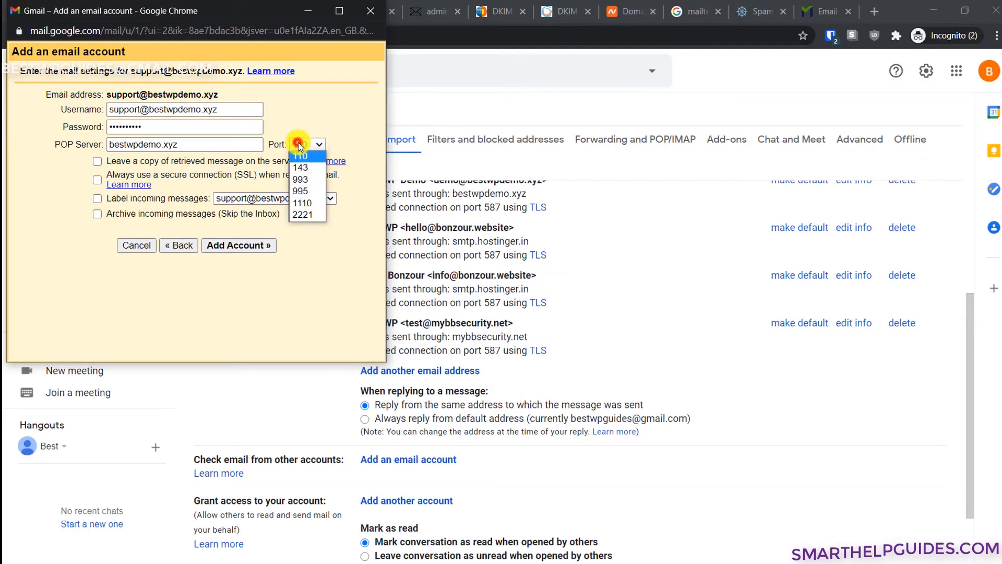
pyautogui.click(305, 168)
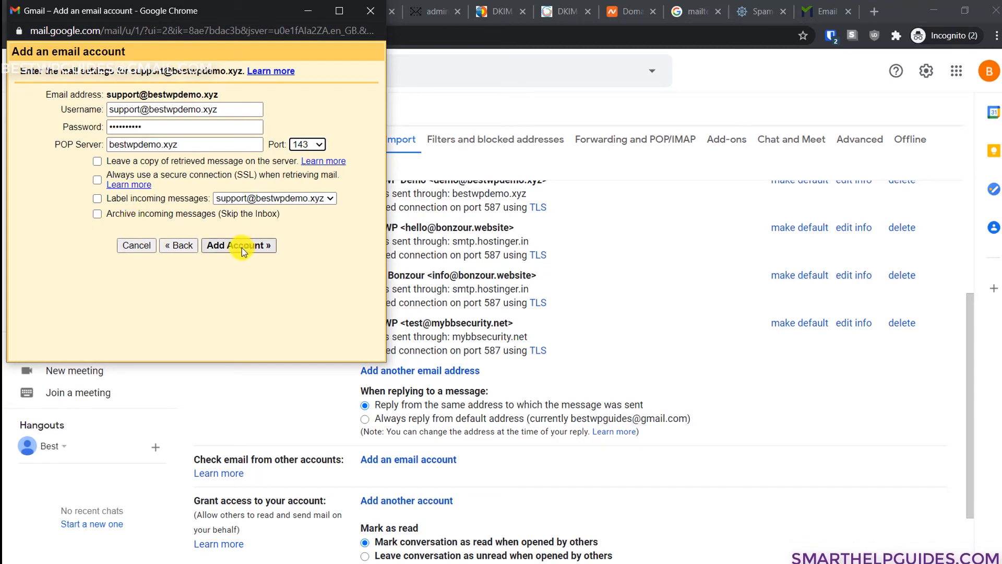
pyautogui.click(102, 163)
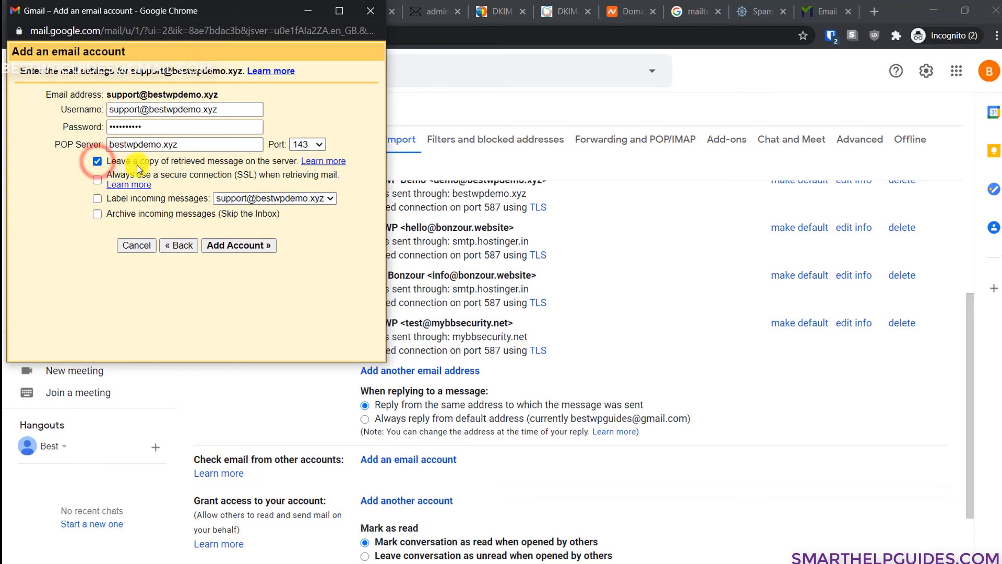
pyautogui.click(245, 246)
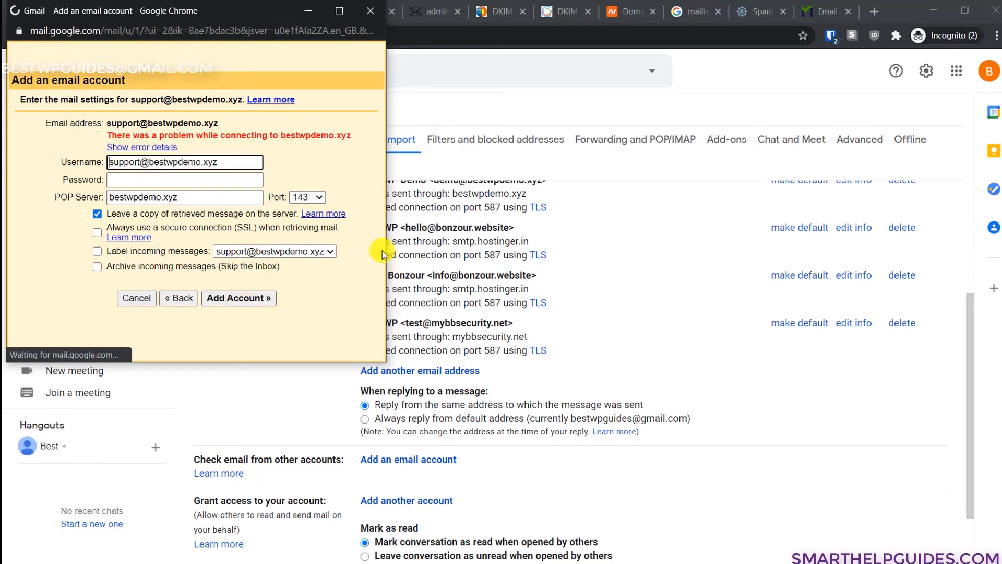
pyautogui.click(194, 176)
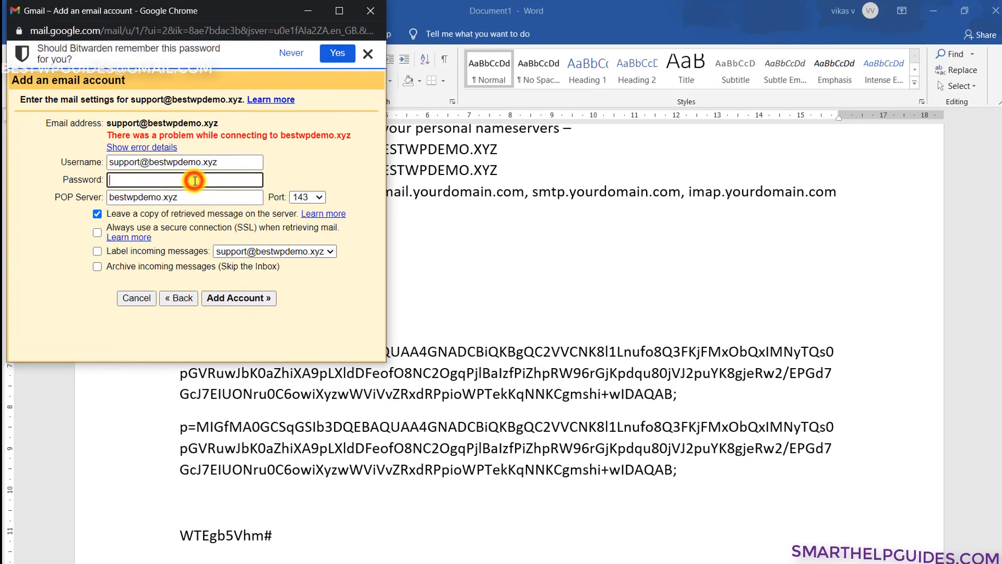
pyautogui.hotkey('ctrl', 'v')
pyautogui.click(312, 197)
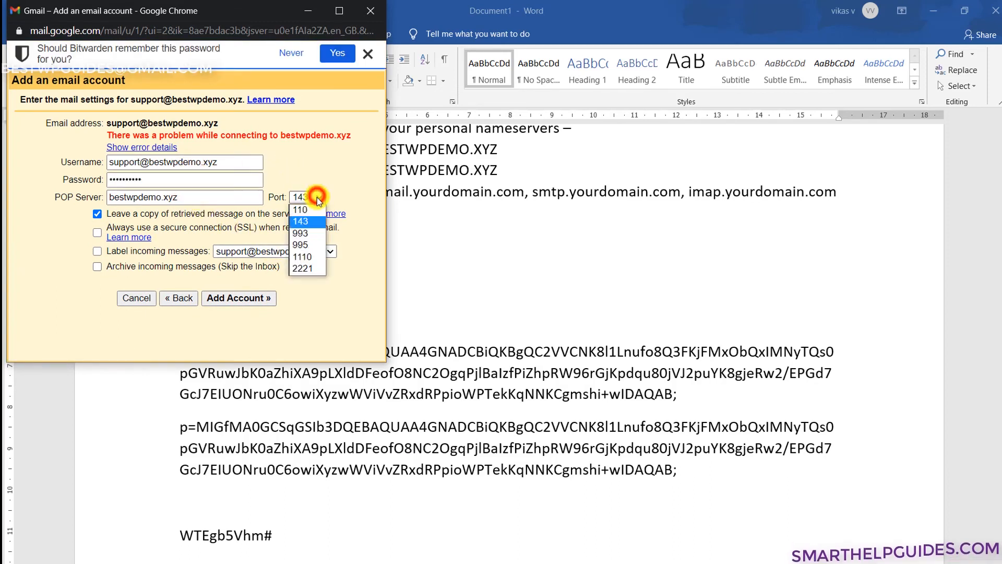
pyautogui.click(311, 211)
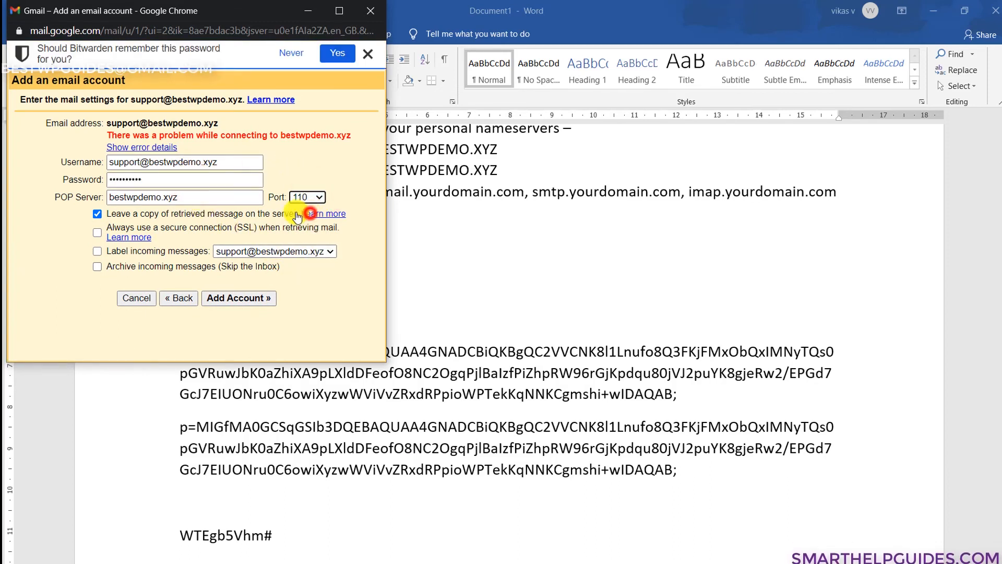
pyautogui.click(228, 302)
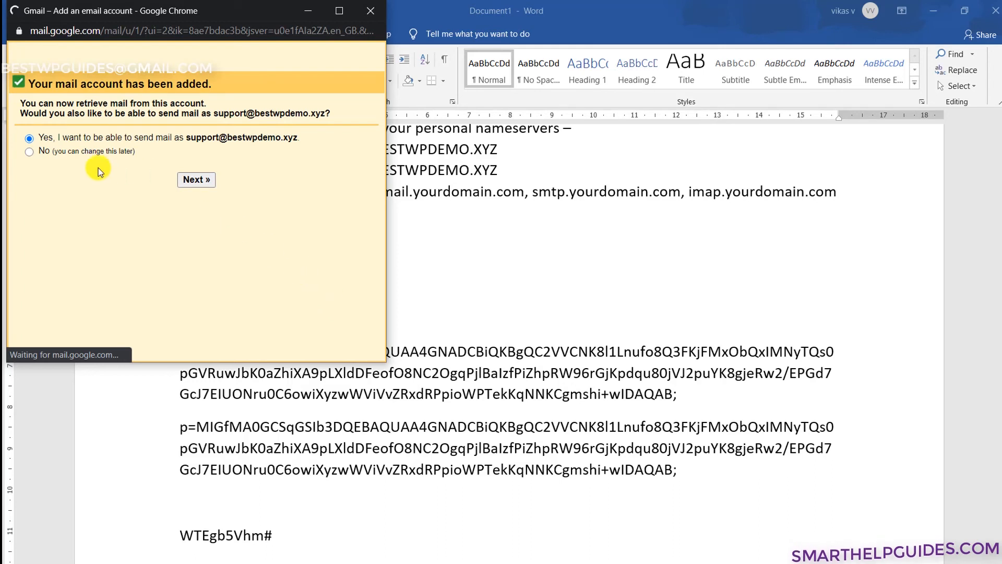
# - Choose to also send mail as the support address, named 'Support Team - bestwpdemo'
pyautogui.click(368, 53)
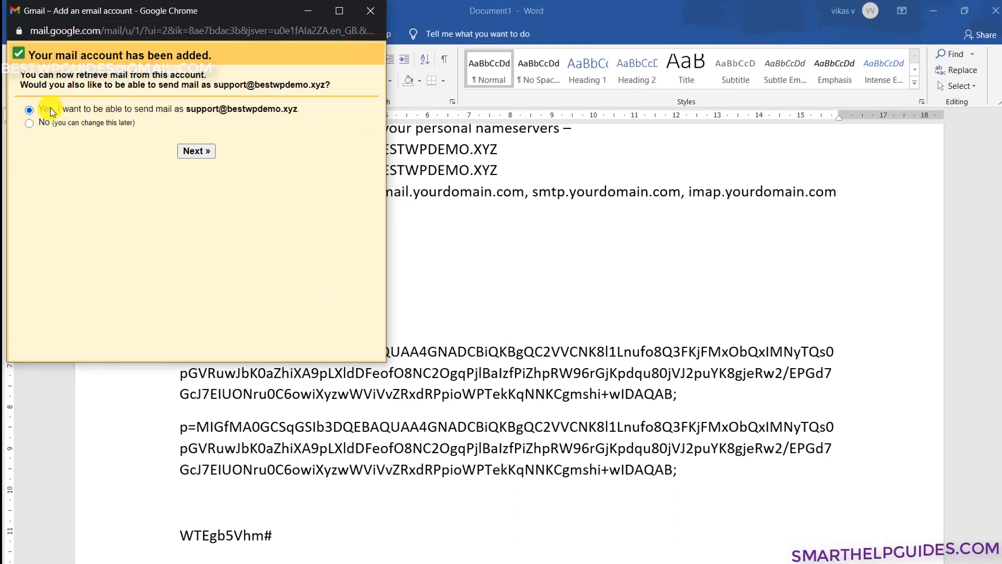
pyautogui.click(202, 151)
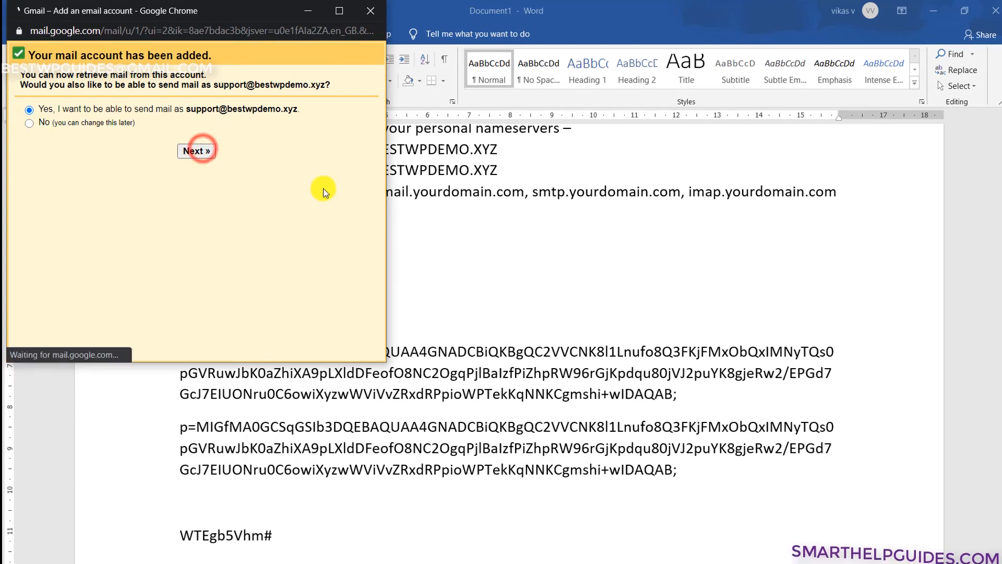
pyautogui.tripleClick(154, 104)
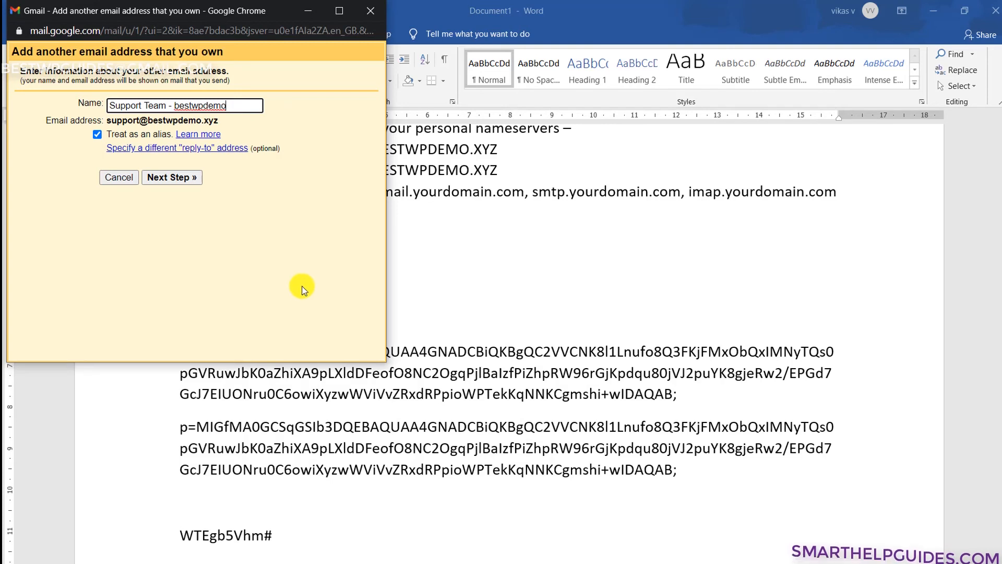
pyautogui.click(183, 178)
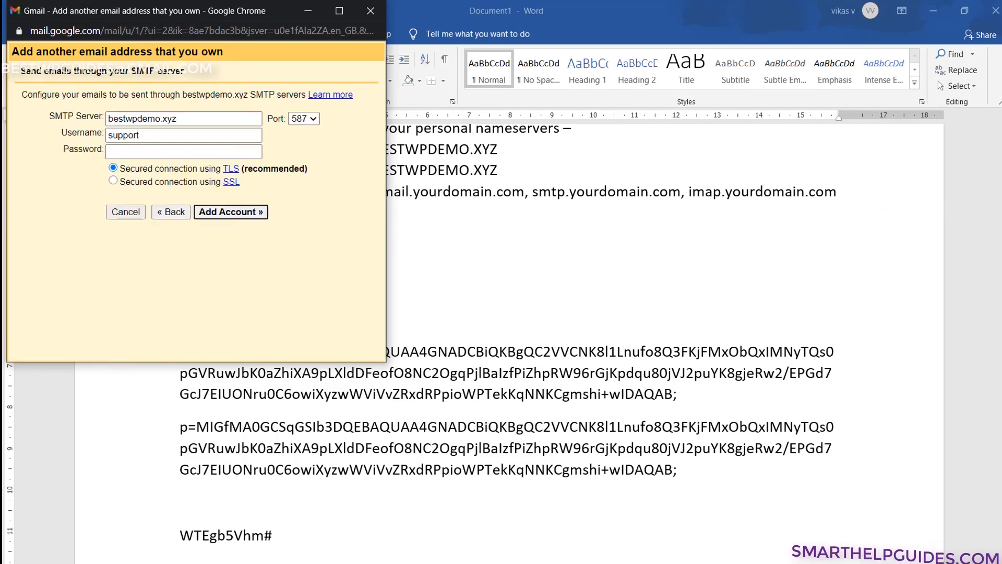
pyautogui.moveTo(995, 100)
pyautogui.click(918, 151)
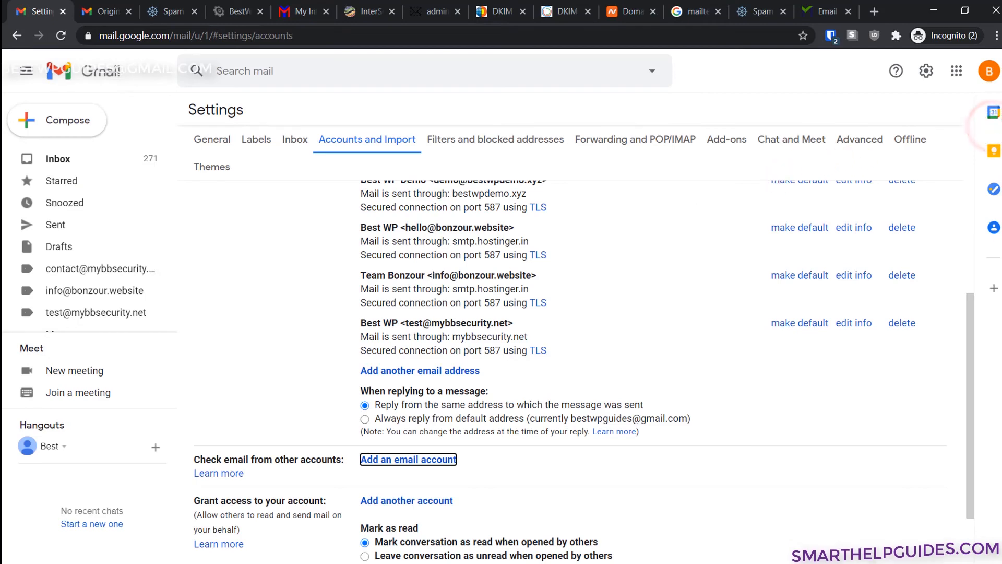
pyautogui.moveTo(994, 100)
pyautogui.click(951, 222)
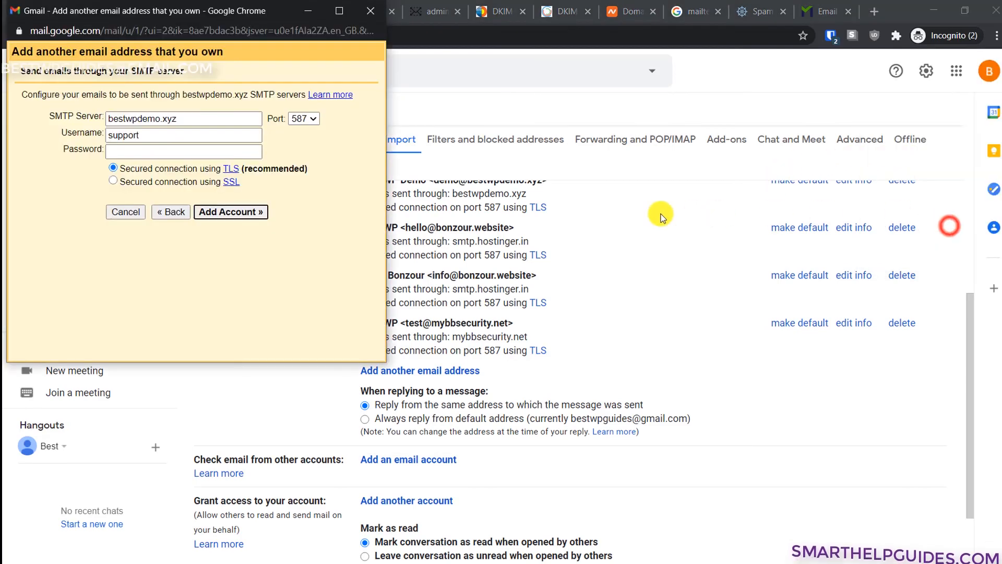
# - Enter SMTP server bestwpdemo.xyz port 587 with the full username and pasted password, and add it
pyautogui.click(152, 135)
pyautogui.write('@bestwpdemo.xyz')
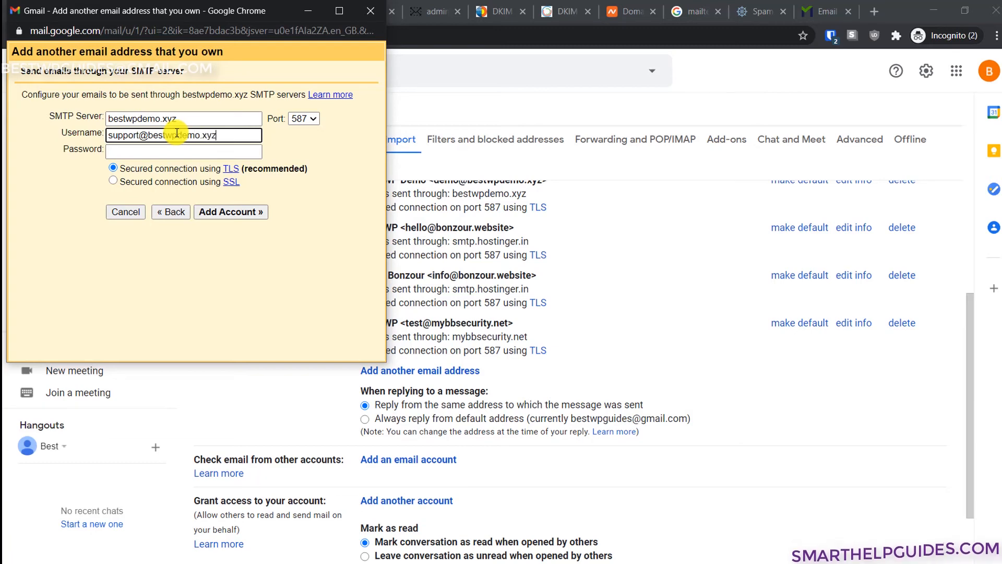
pyautogui.press('Tab')
pyautogui.hotkey('alt', 'Tab')
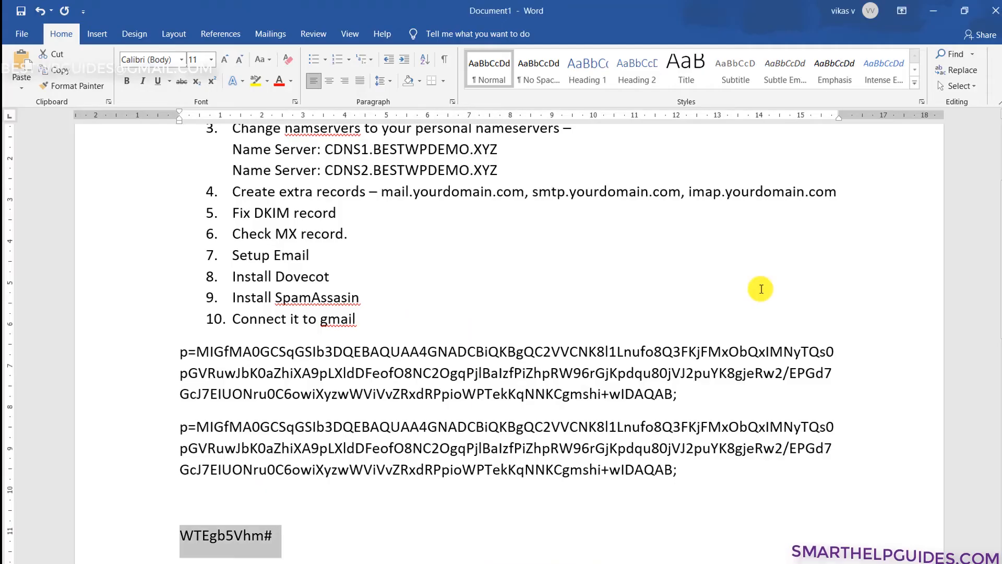
pyautogui.click(242, 559)
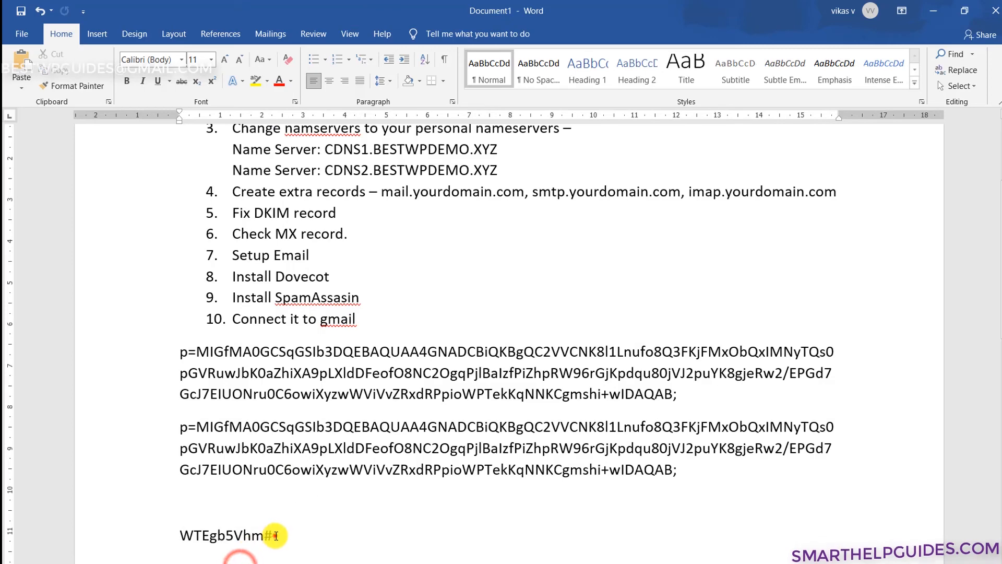
pyautogui.moveTo(275, 535); pyautogui.dragTo(179, 533)
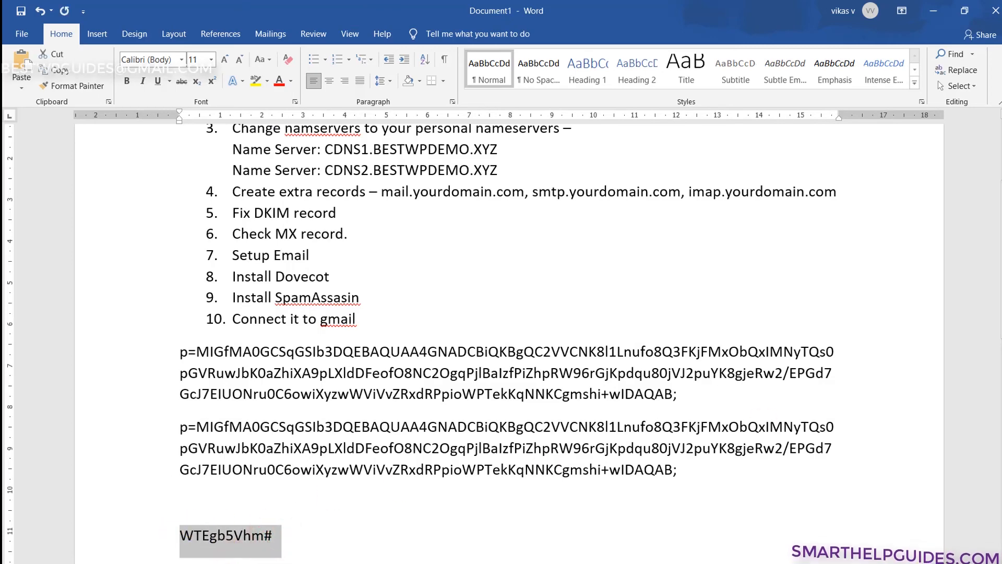
pyautogui.click(951, 227)
pyautogui.hotkey('ctrl', 'v')
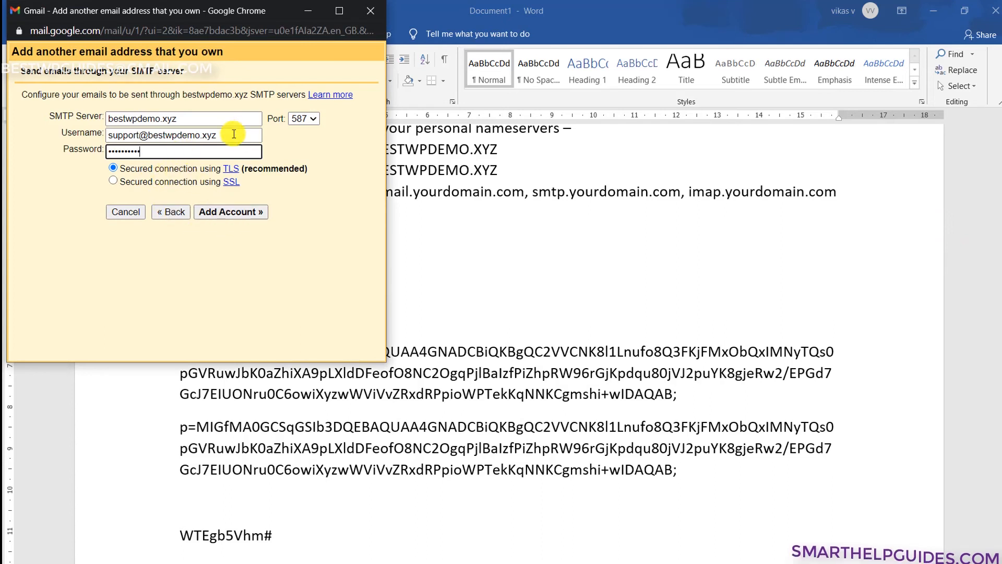
pyautogui.click(228, 213)
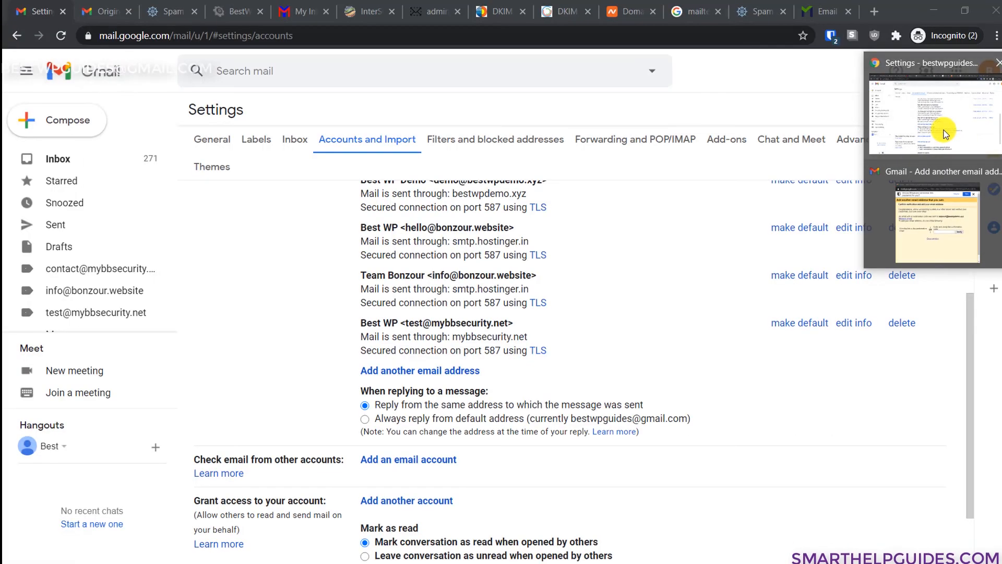
pyautogui.click(944, 130)
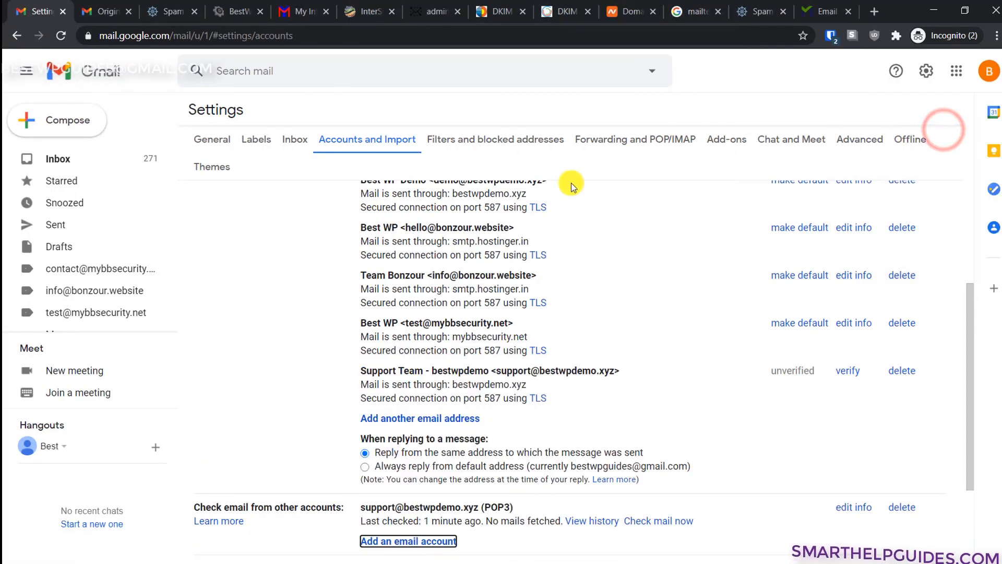
pyautogui.scroll(4, 463, 286)
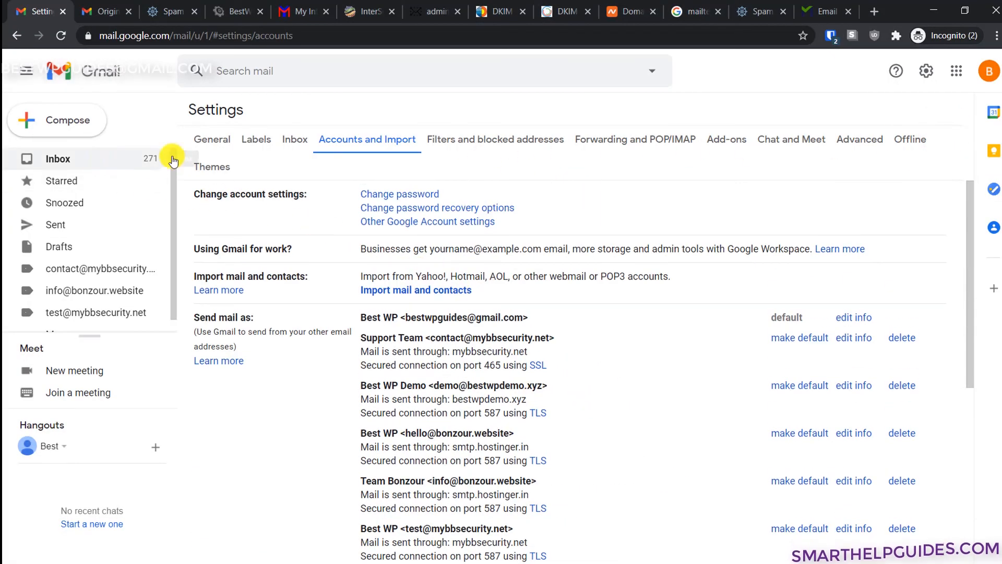
pyautogui.click(414, 7)
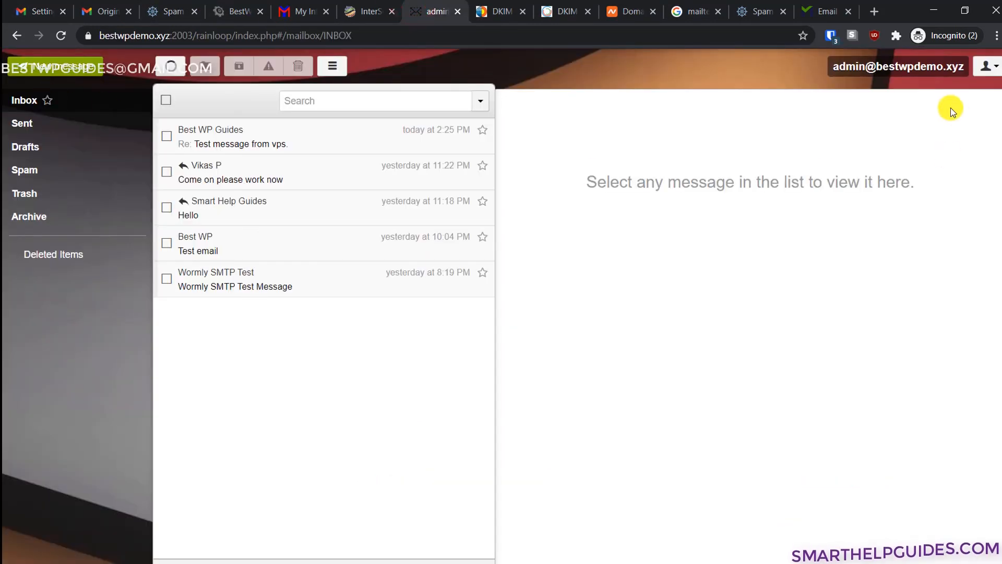
# - Log out of the admin mailbox in RainLoop and sign in to the support mailbox
pyautogui.click(987, 65)
pyautogui.click(882, 204)
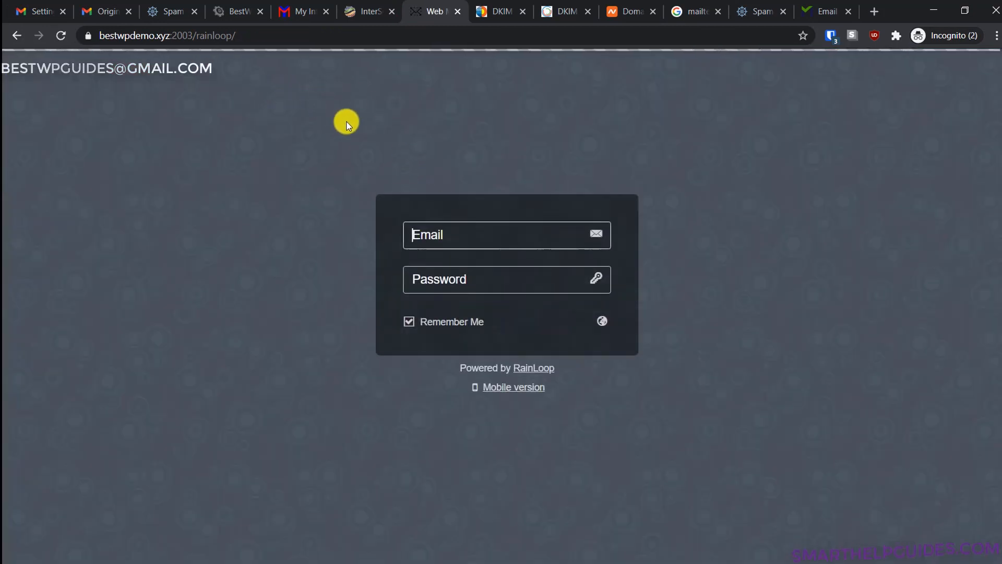
pyautogui.click(453, 229)
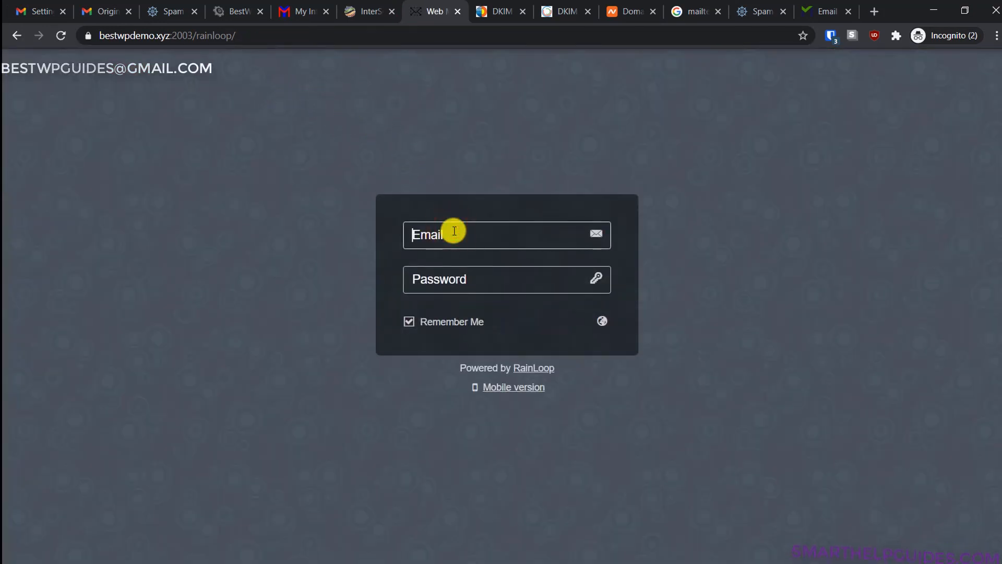
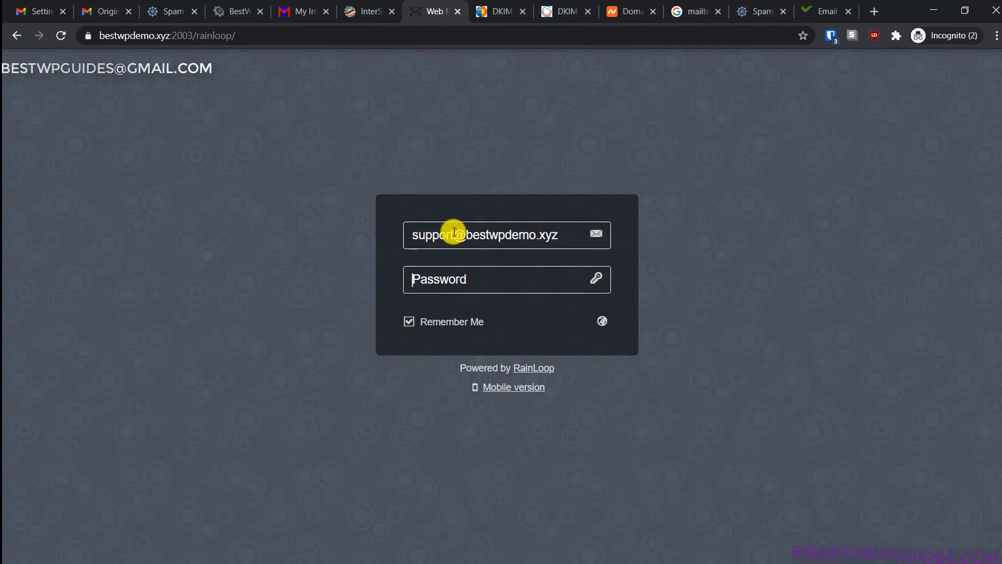
pyautogui.hotkey('ctrl', 'v')
pyautogui.click(600, 282)
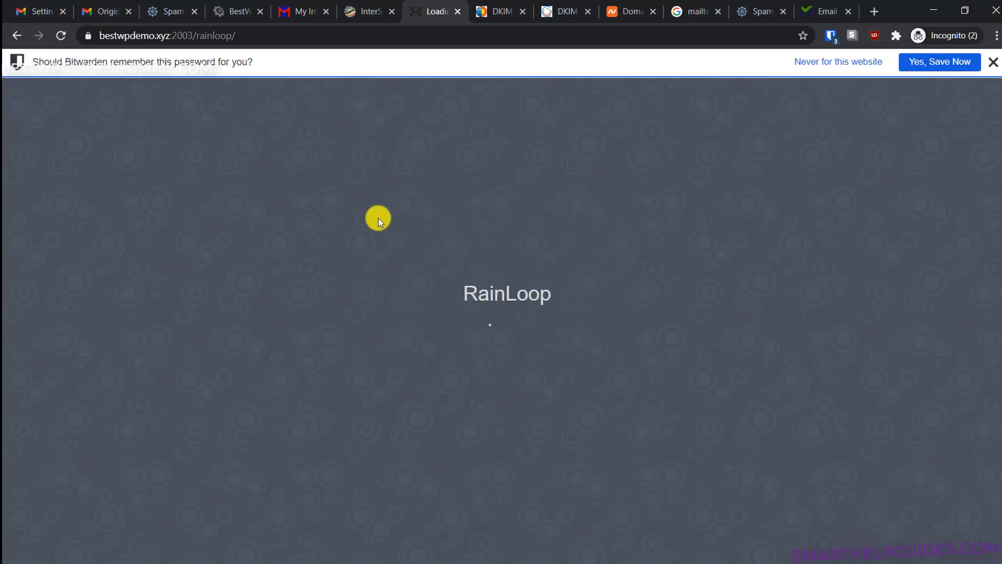
pyautogui.click(995, 64)
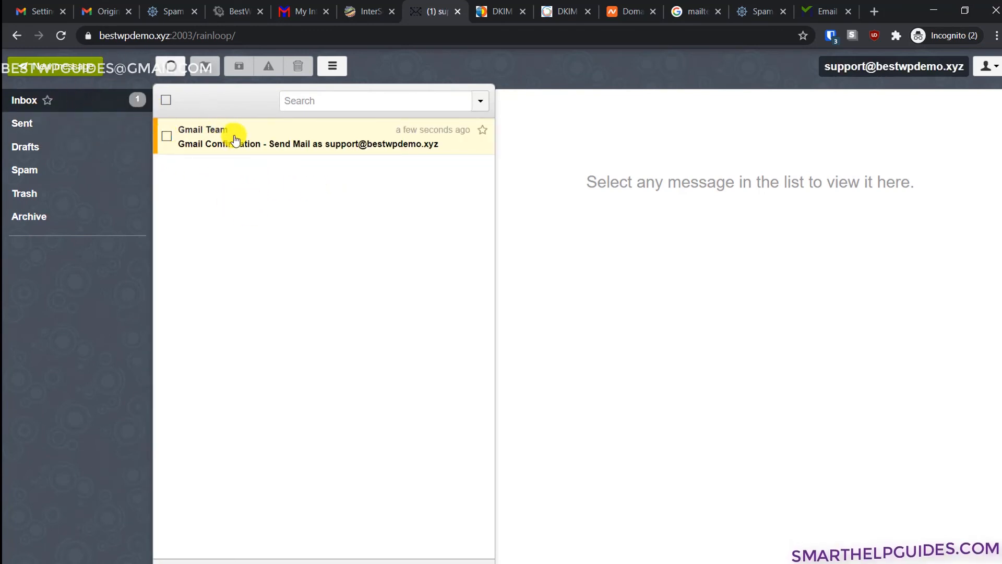
# - Open the Gmail Confirmation message in the support inbox and copy its confirmation code
pyautogui.click(236, 140)
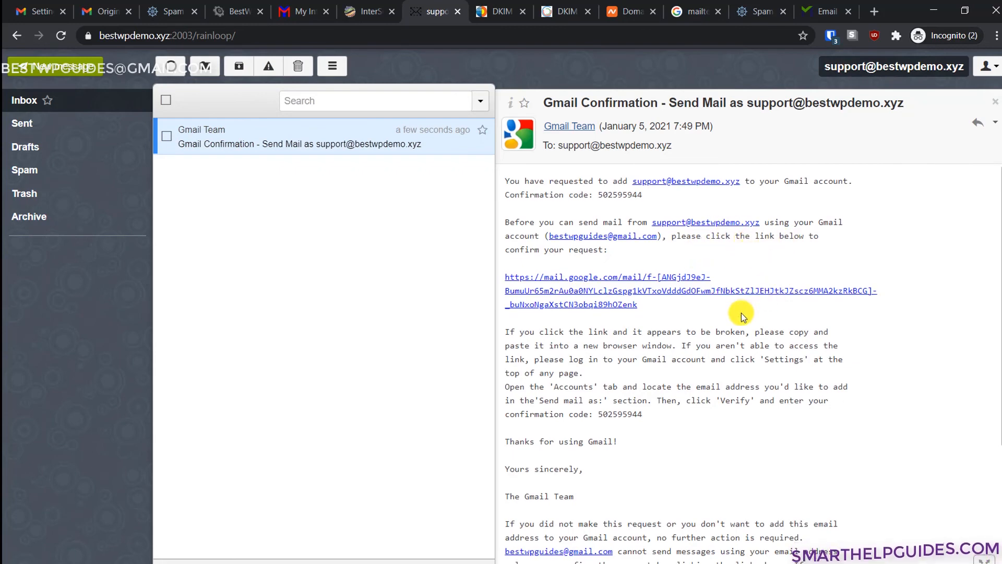
pyautogui.scroll(-3, 604, 365)
pyautogui.scroll(-1, 706, 373)
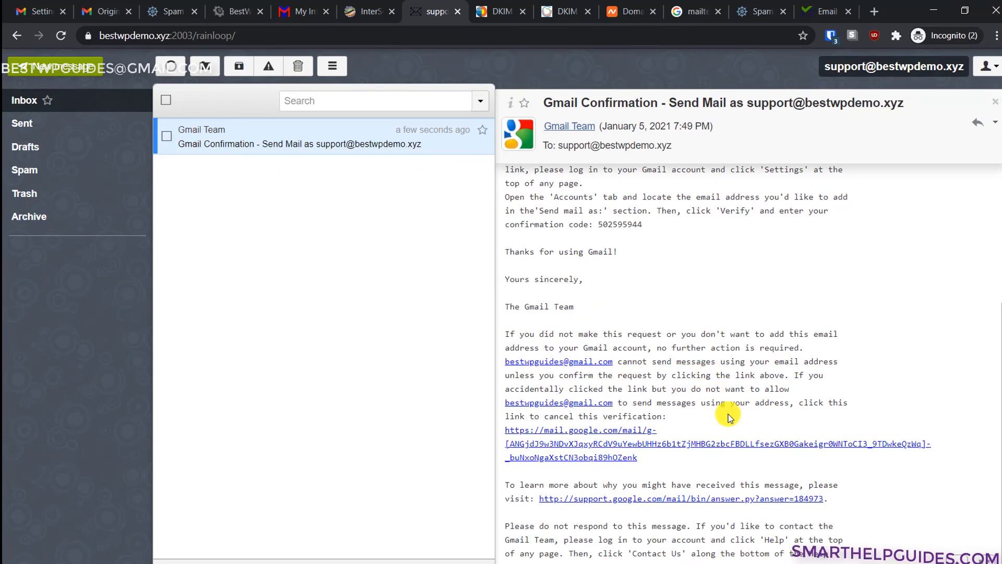
pyautogui.scroll(4, 728, 410)
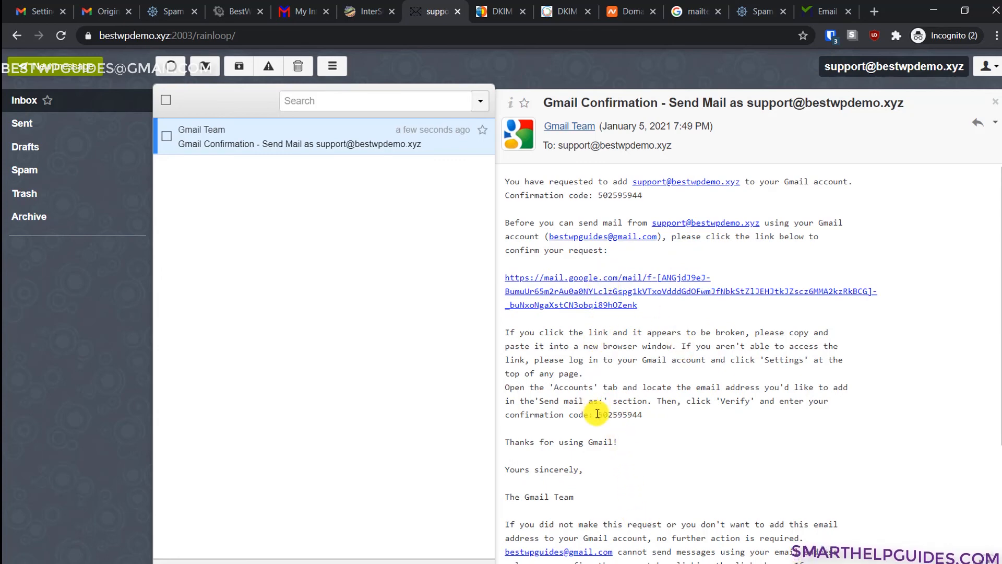
pyautogui.moveTo(598, 415); pyautogui.dragTo(645, 417)
pyautogui.hotkey('ctrl', 'c')
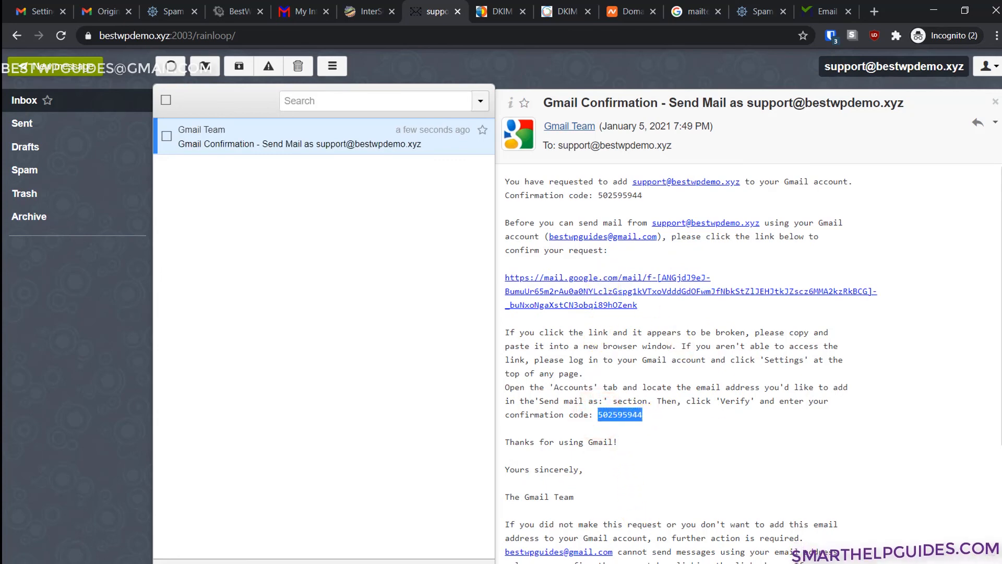
pyautogui.click(1001, 165)
pyautogui.click(928, 225)
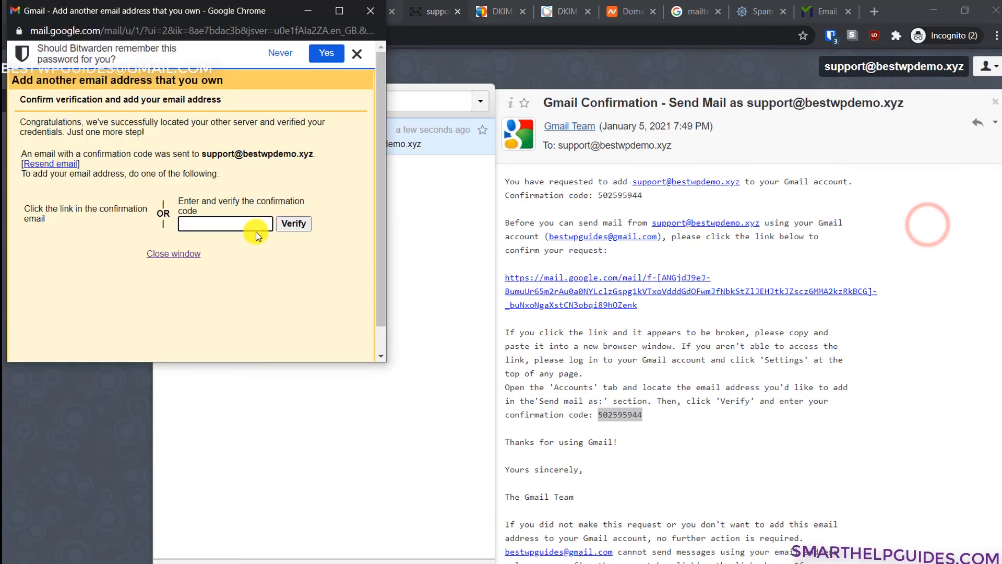
pyautogui.hotkey('ctrl', 'v')
pyautogui.click(292, 224)
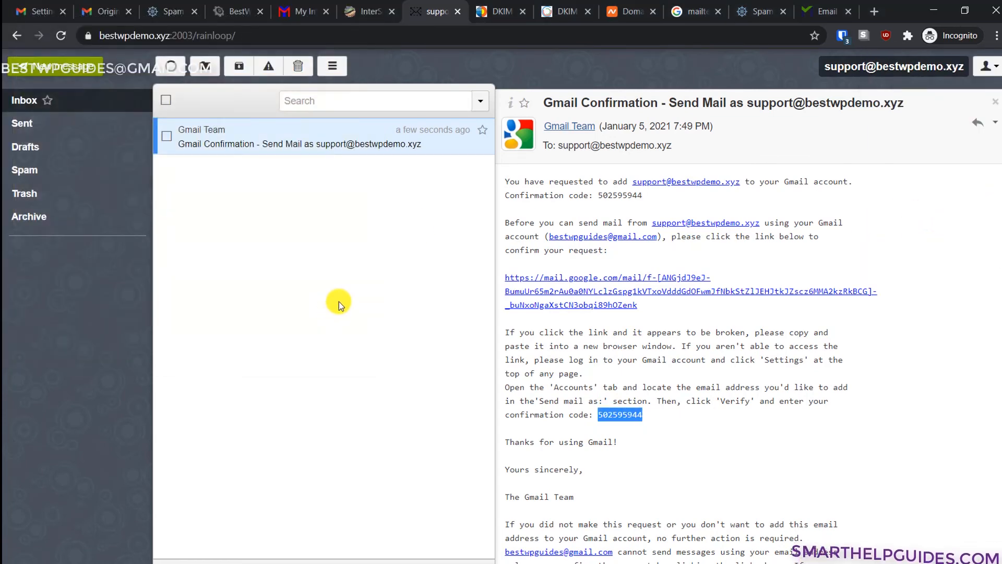
pyautogui.click(98, 10)
pyautogui.click(46, 6)
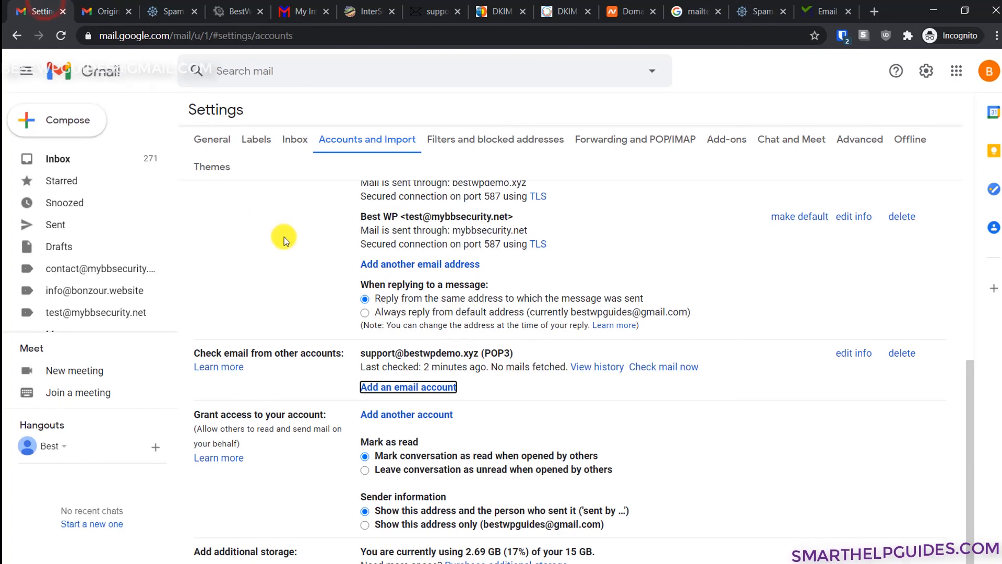
pyautogui.click(43, 121)
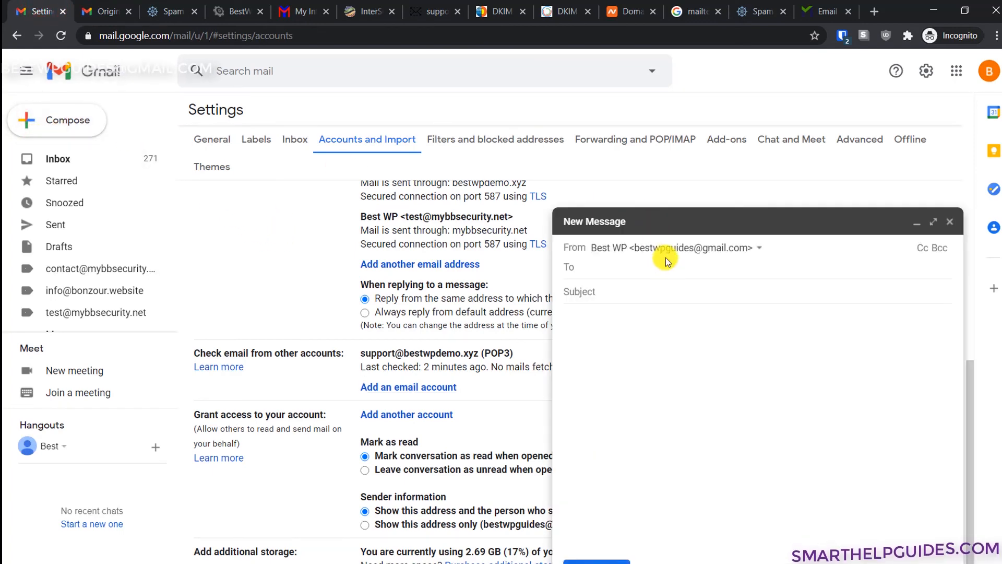
pyautogui.click(668, 251)
pyautogui.click(655, 289)
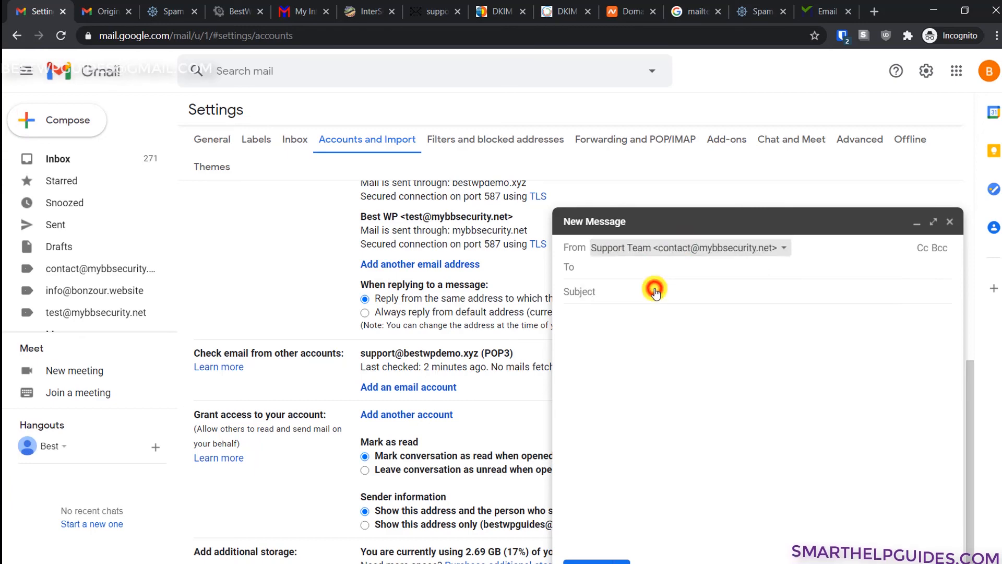
pyautogui.click(698, 253)
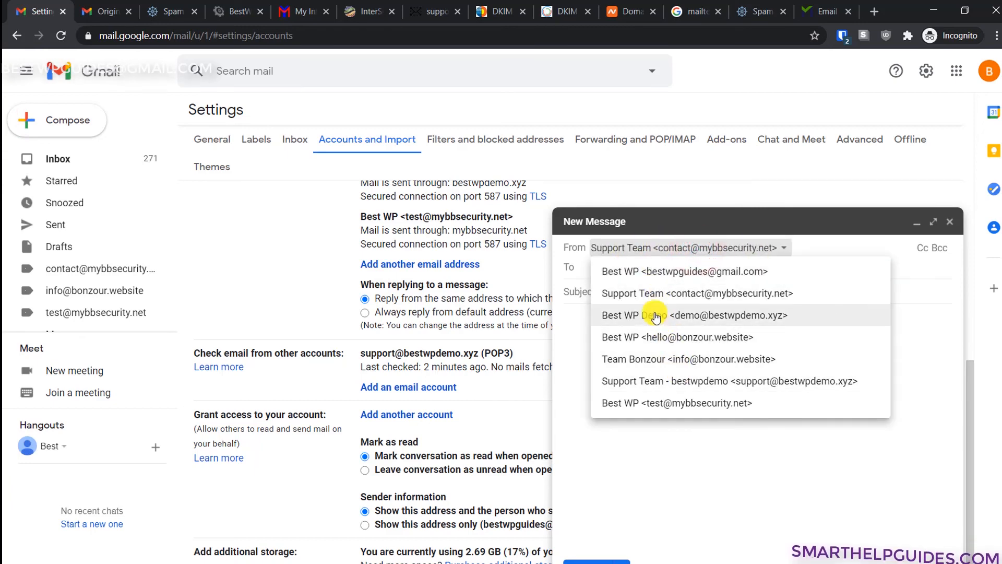
pyautogui.click(658, 379)
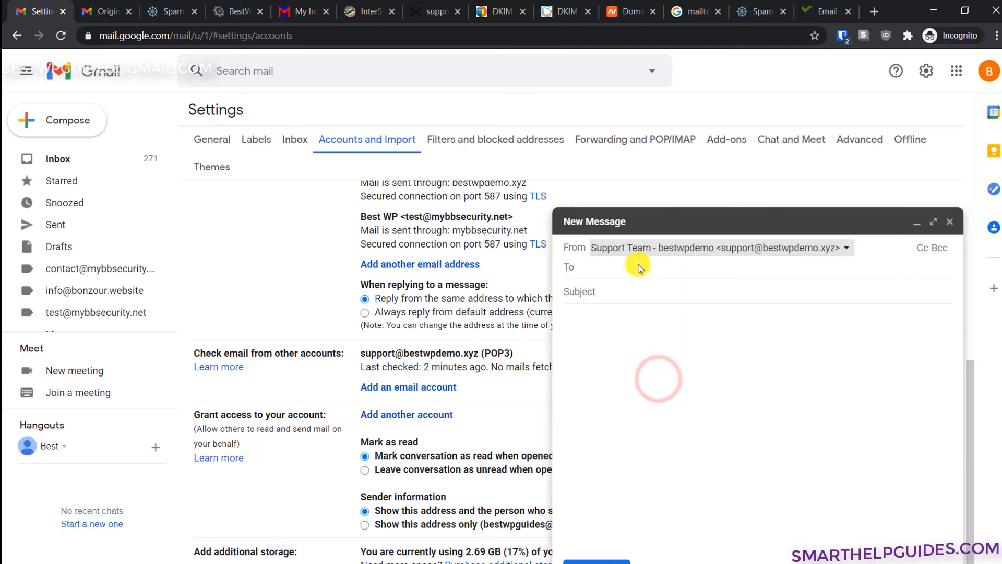
pyautogui.click(684, 270)
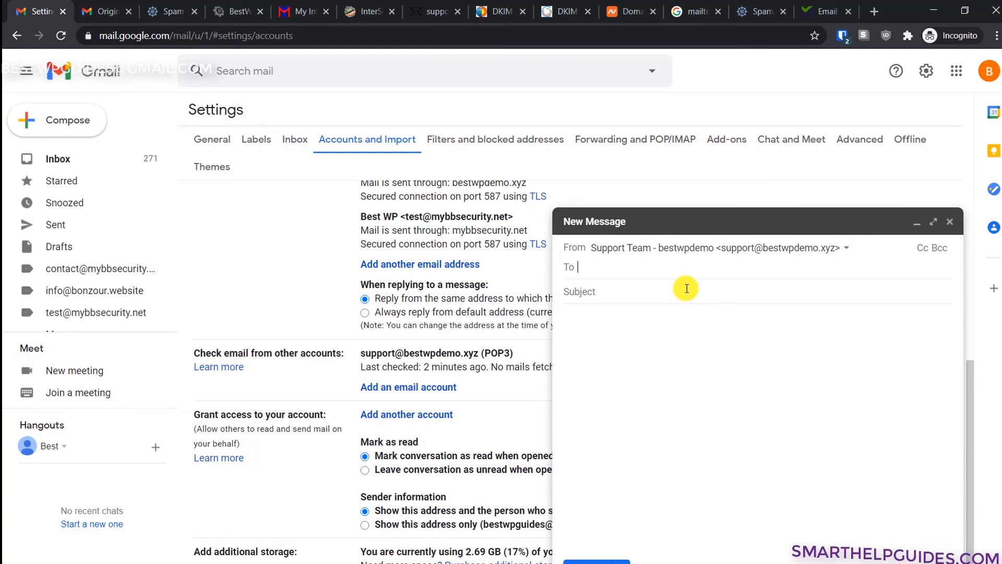
pyautogui.click(946, 225)
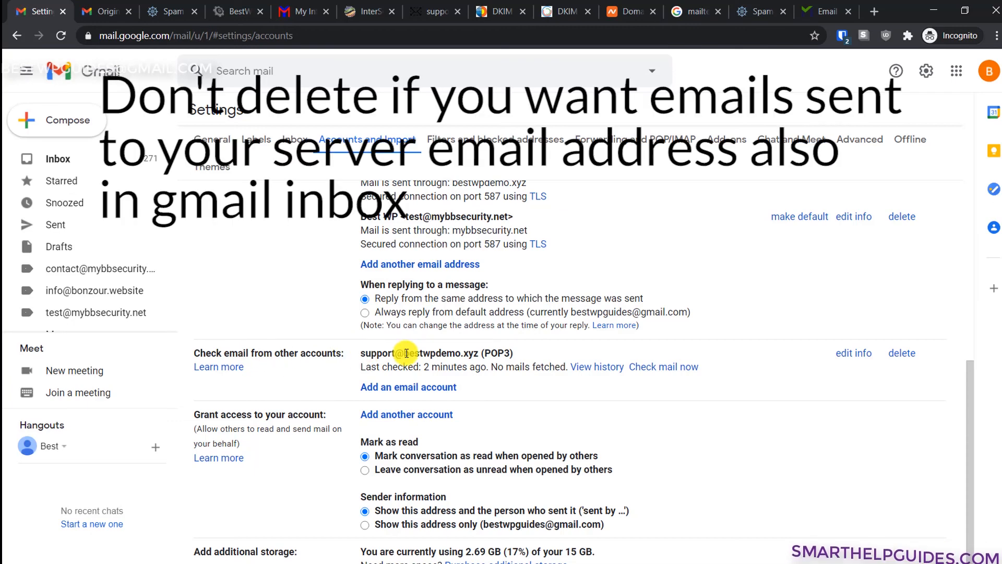
pyautogui.moveTo(405, 353); pyautogui.dragTo(447, 354)
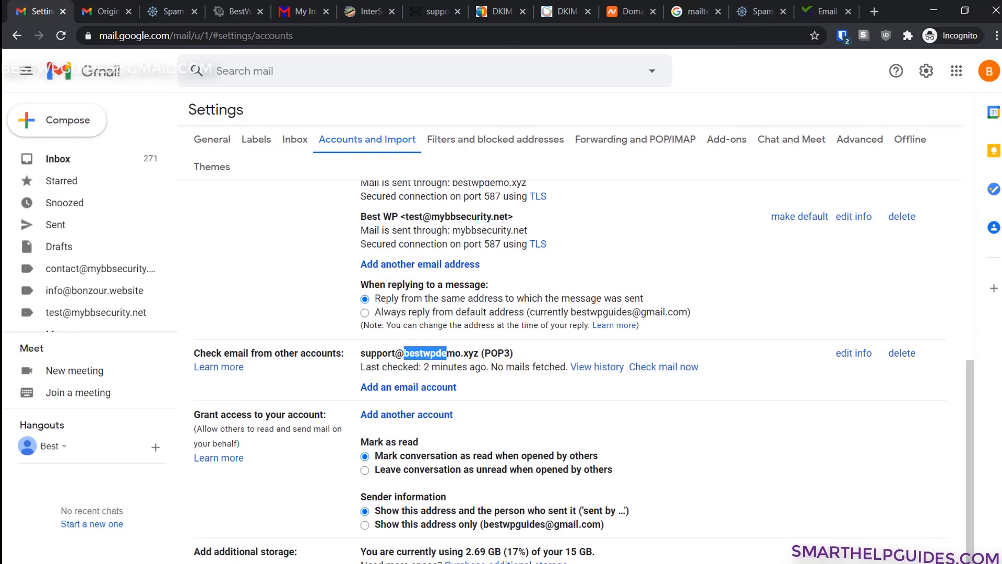
pyautogui.hotkey('alt', 'Tab')
pyautogui.scroll(3, 543, 378)
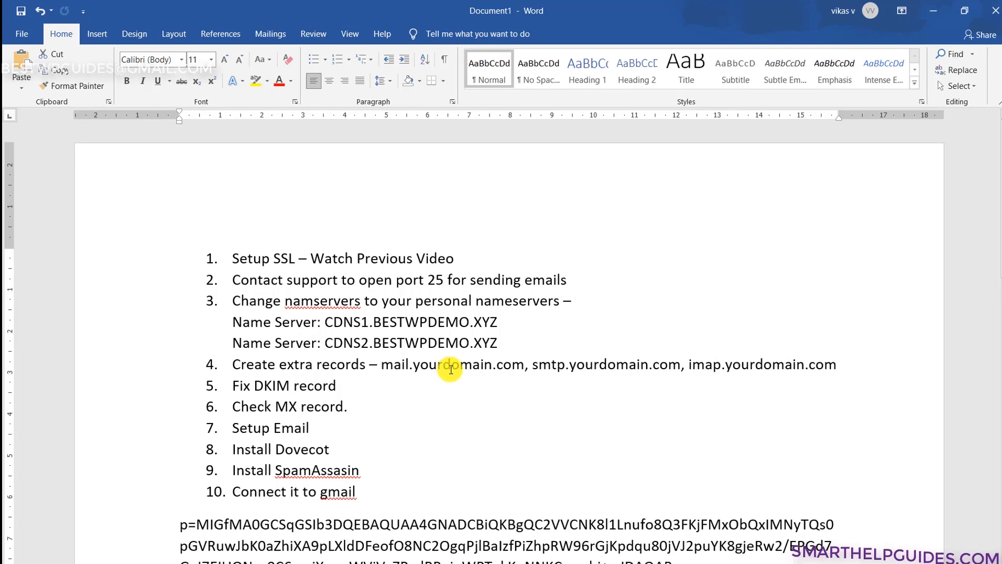
pyautogui.click(933, 11)
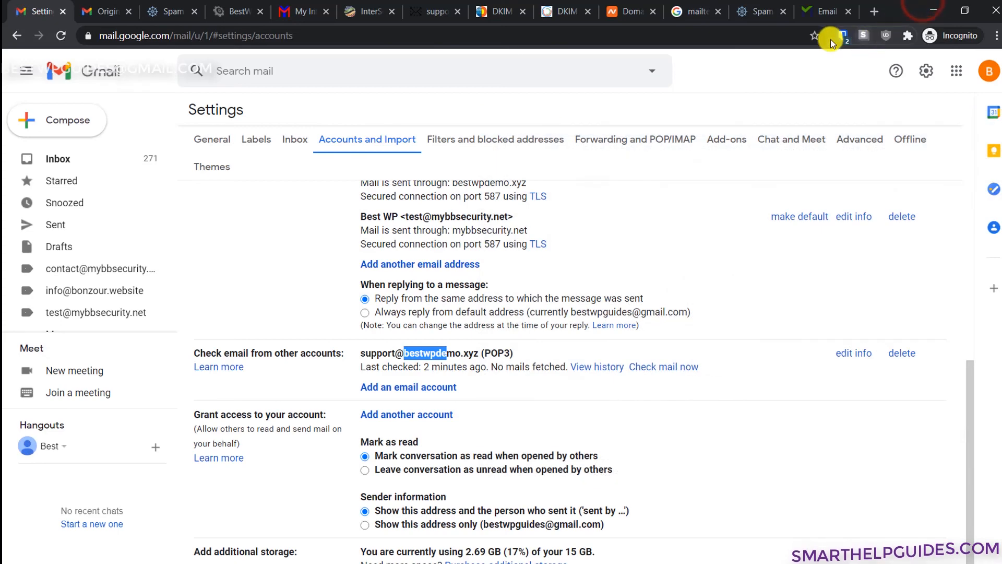
# - Go from the Webuzo dashboard to the Email Account page
pyautogui.click(386, 12)
pyautogui.click(77, 76)
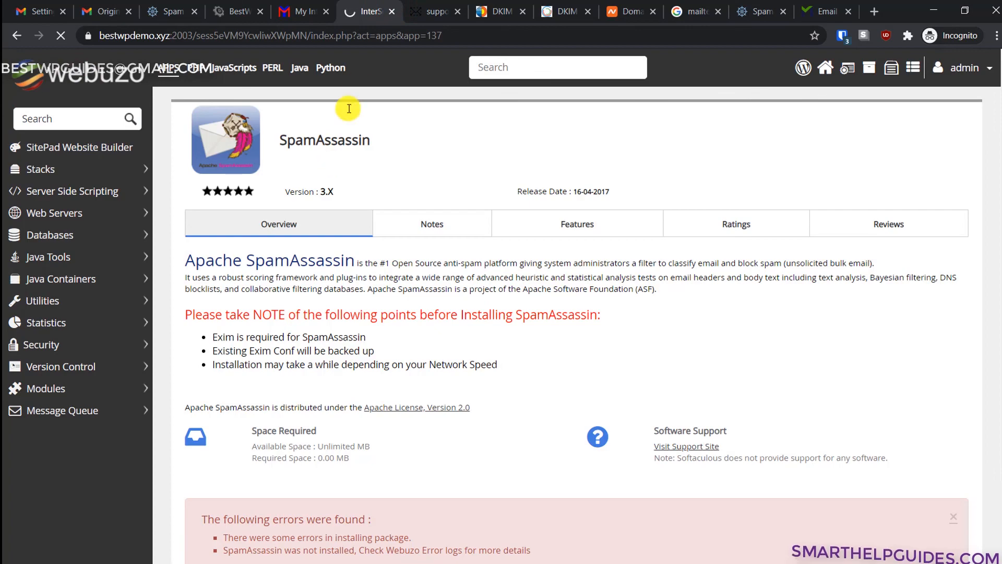
pyautogui.scroll(-6, 400, 171)
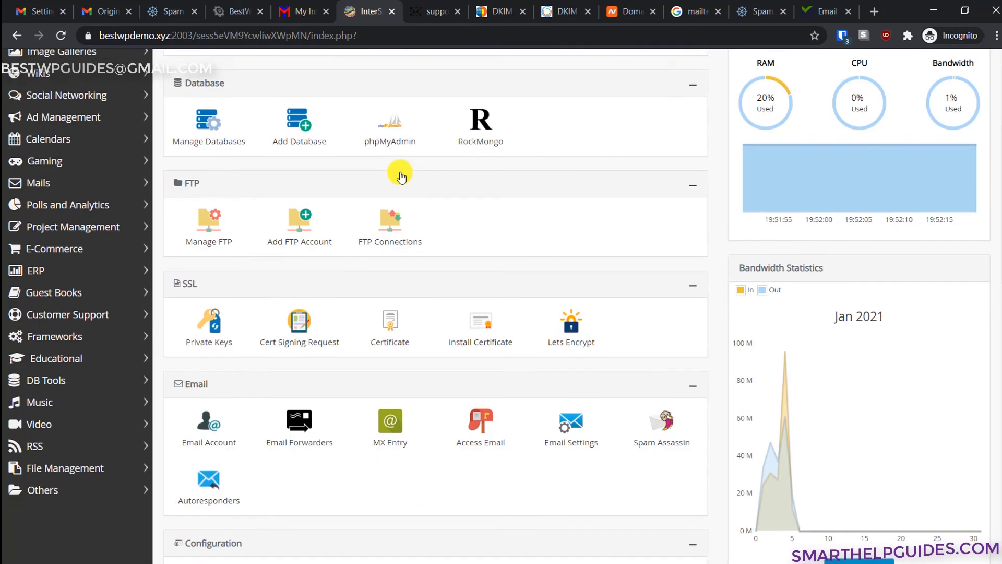
pyautogui.click(185, 286)
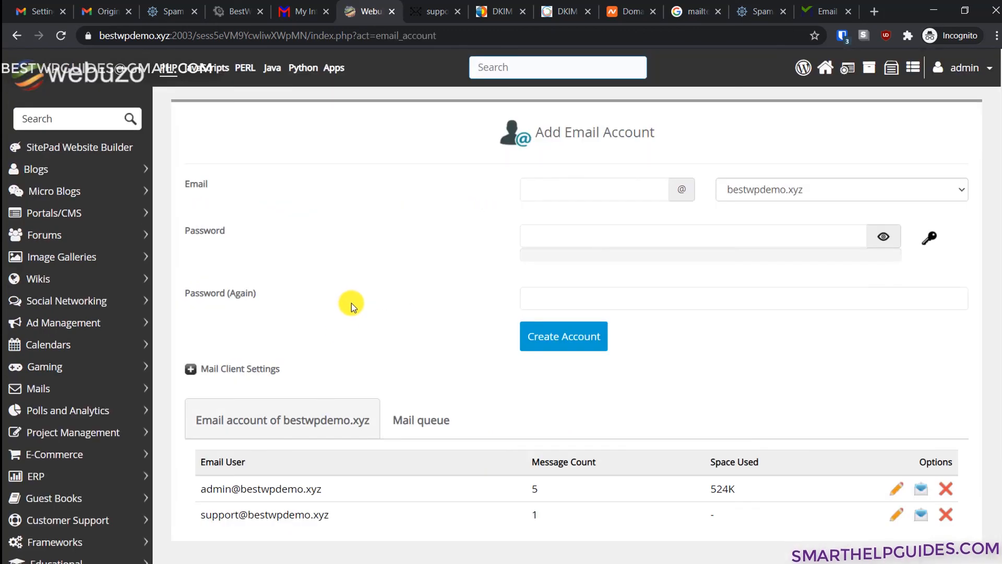
# - Confirm the mail queue is empty, then return to the list showing both mailboxes
pyautogui.scroll(-1, 340, 330)
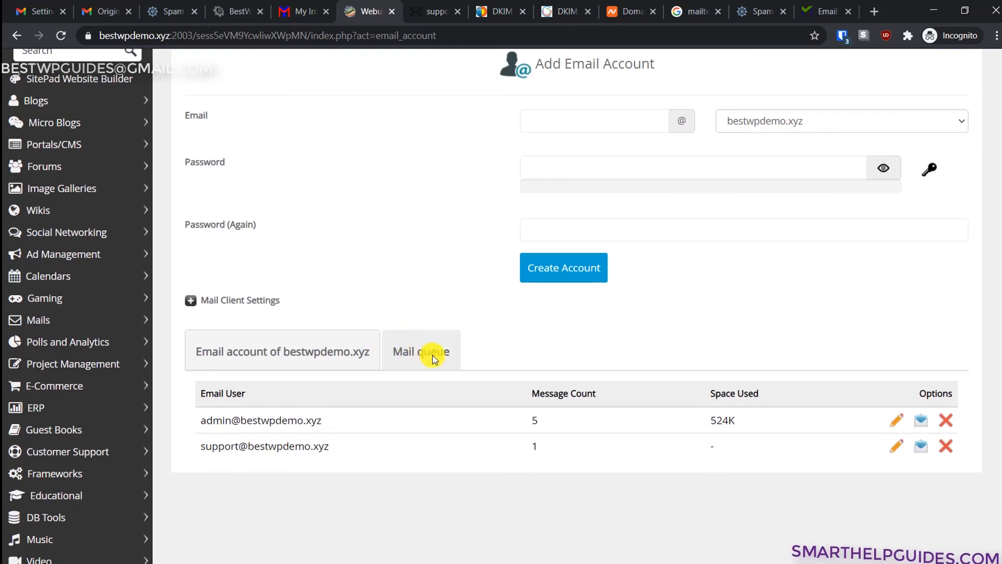
pyautogui.click(432, 355)
pyautogui.scroll(-2, 519, 380)
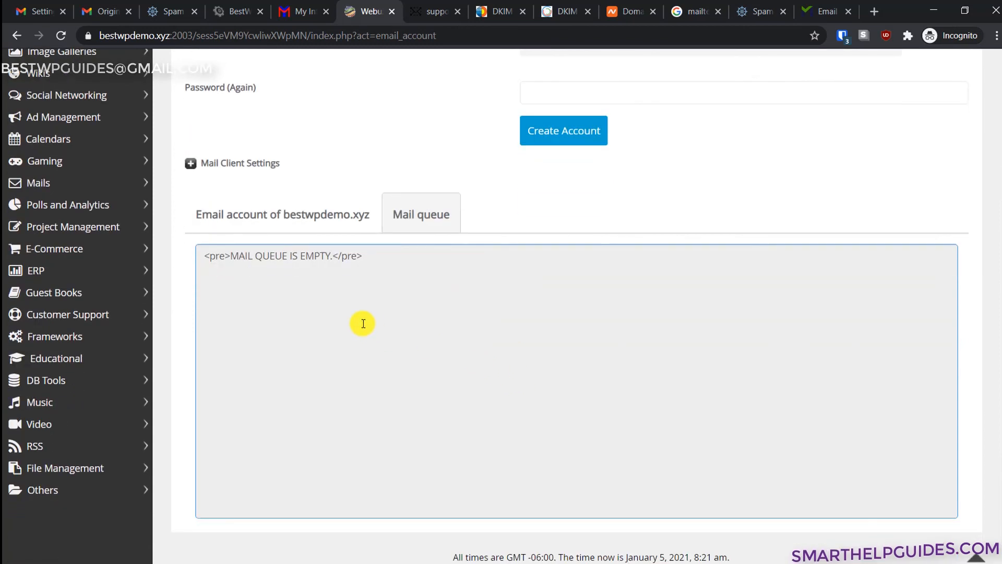
pyautogui.moveTo(235, 256); pyautogui.dragTo(347, 273)
pyautogui.click(358, 273)
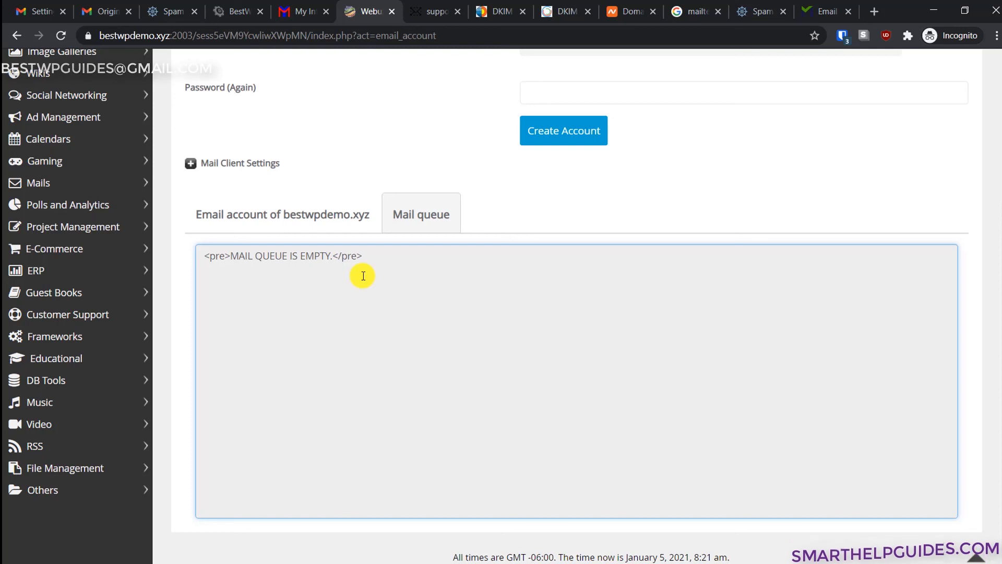
pyautogui.moveTo(262, 252); pyautogui.dragTo(220, 257)
pyautogui.click(345, 293)
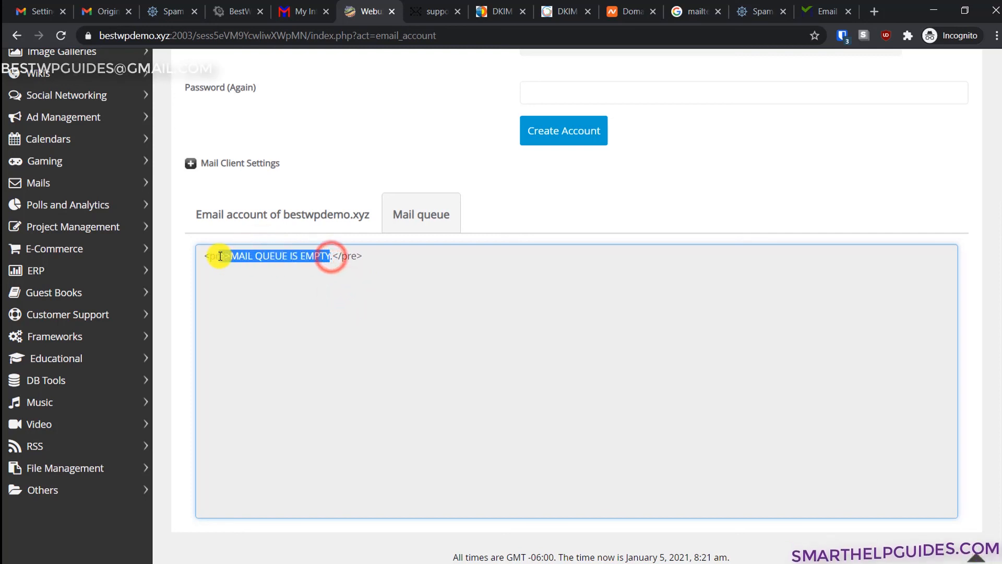
pyautogui.click(239, 287)
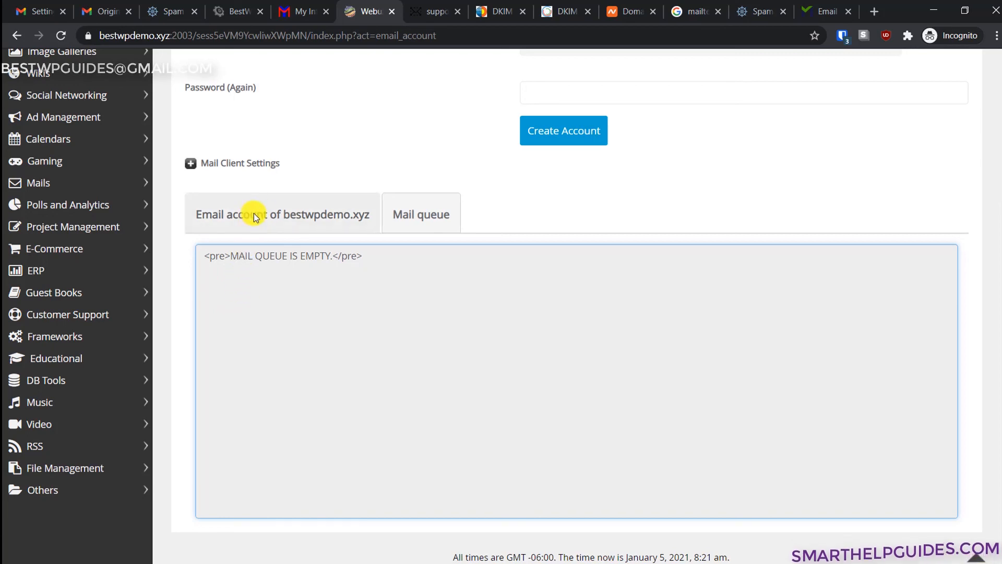
pyautogui.click(282, 208)
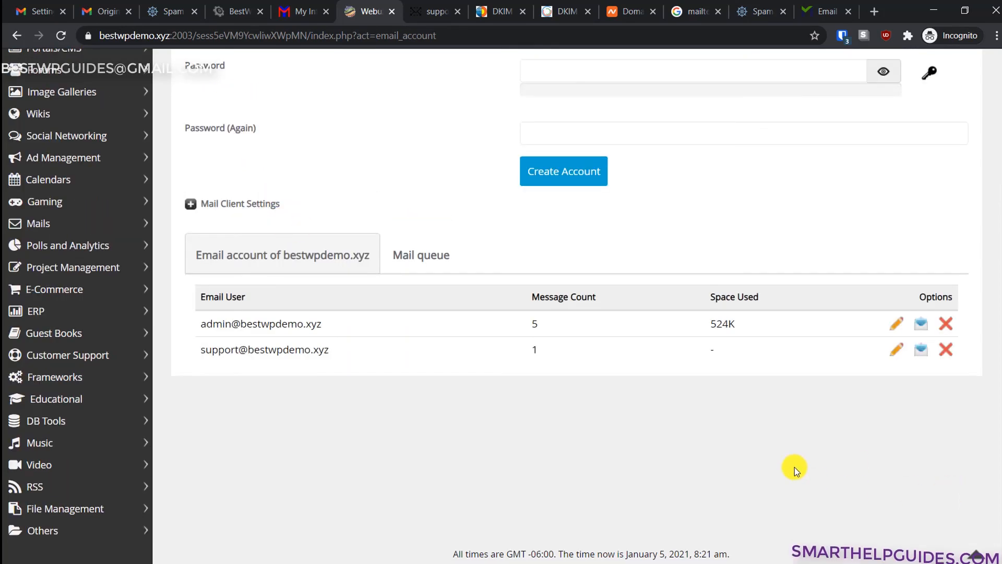
pyautogui.scroll(3, 795, 467)
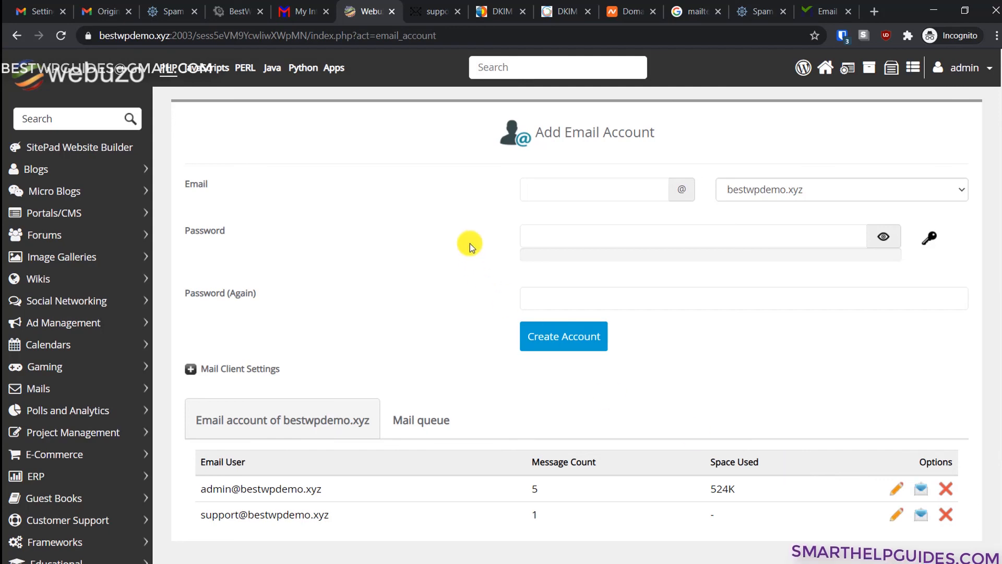
# - Look over the Exim configuration file without changing it, then go back to the Webuzo dashboard
pyautogui.click(151, 84)
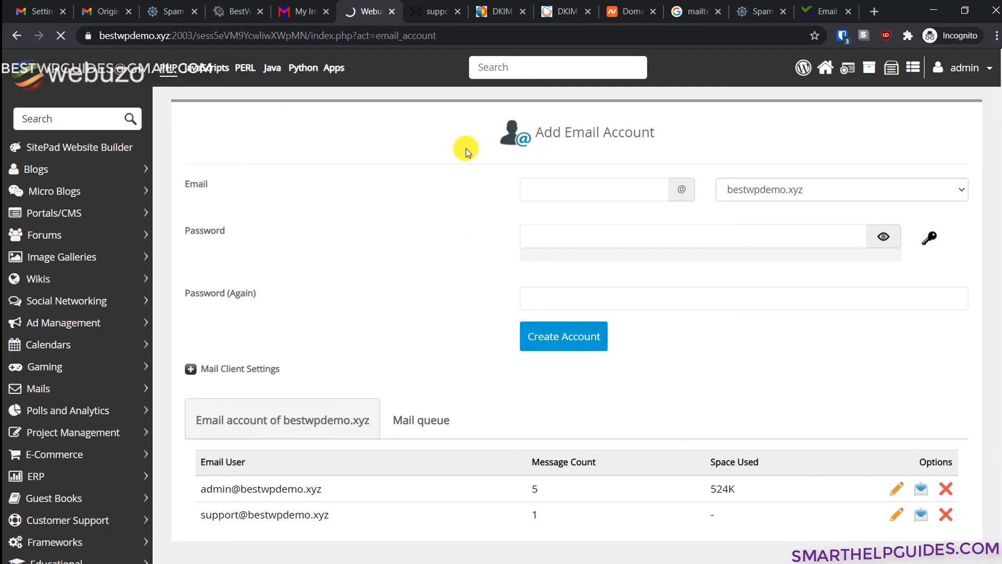
pyautogui.scroll(-3, 468, 154)
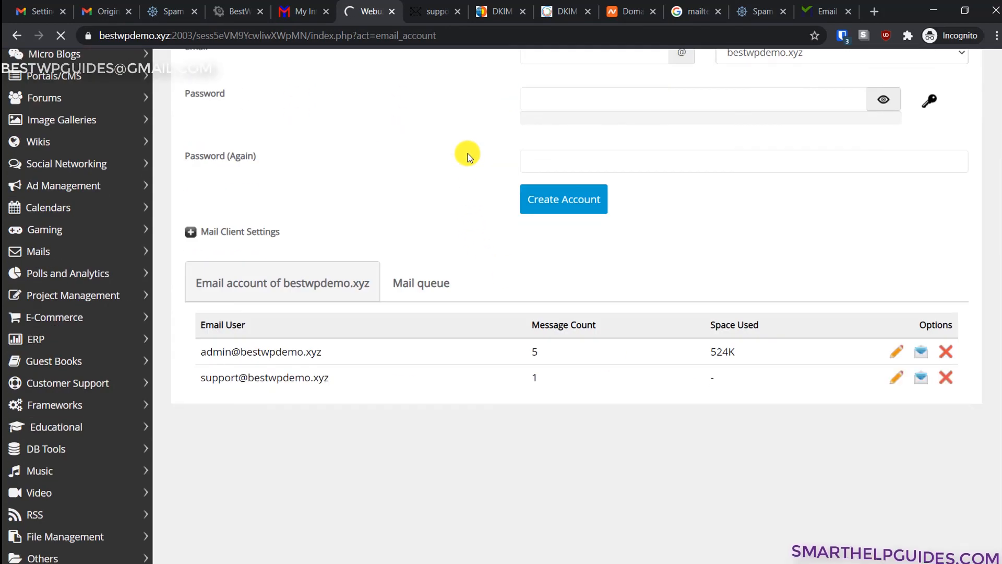
pyautogui.scroll(-8, 468, 159)
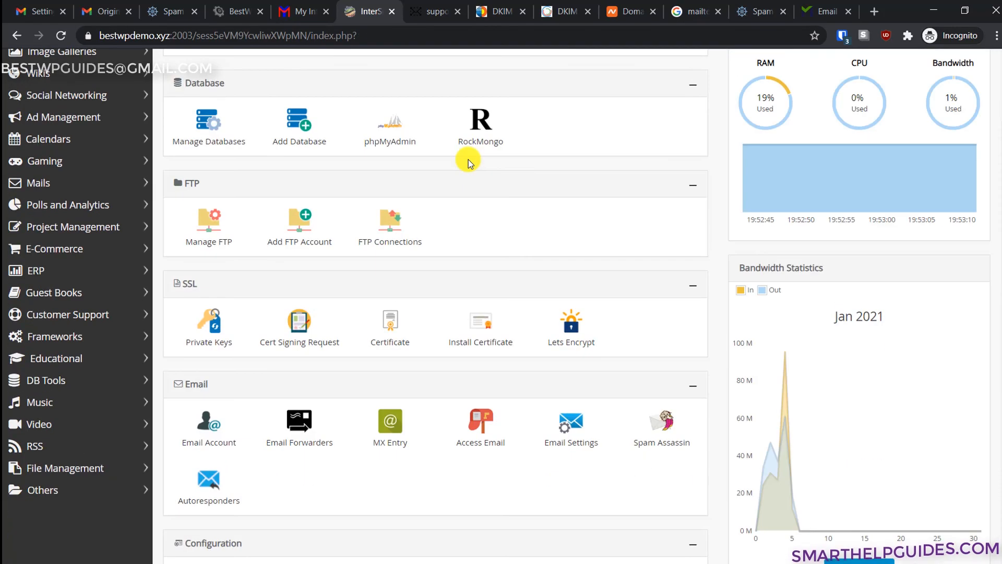
pyautogui.scroll(-3, 623, 340)
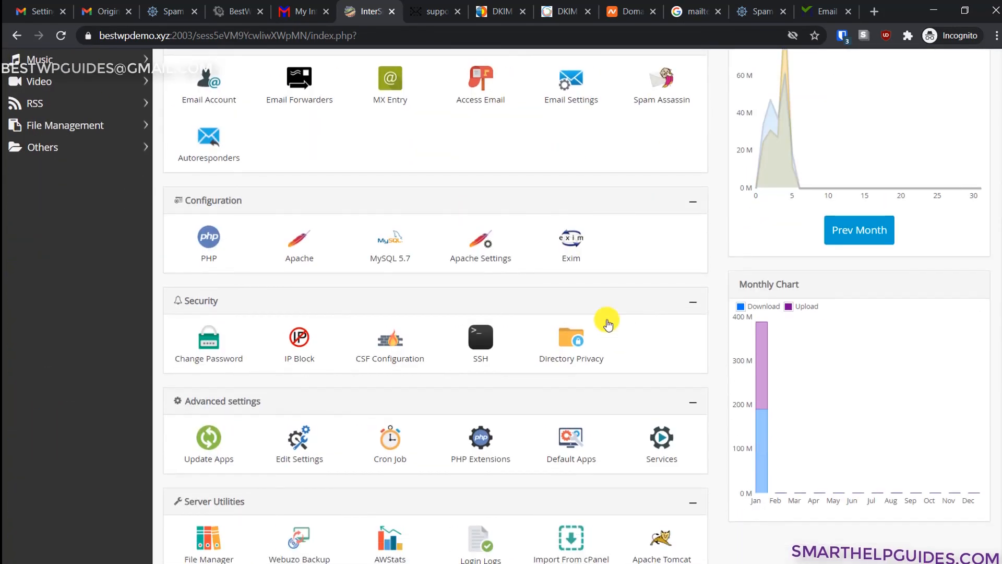
pyautogui.click(568, 242)
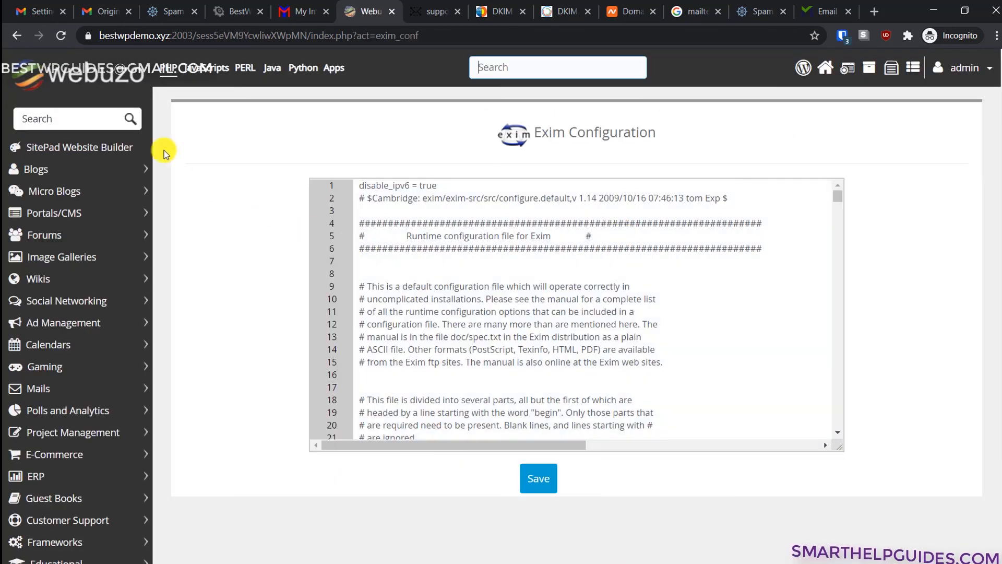
pyautogui.click(132, 85)
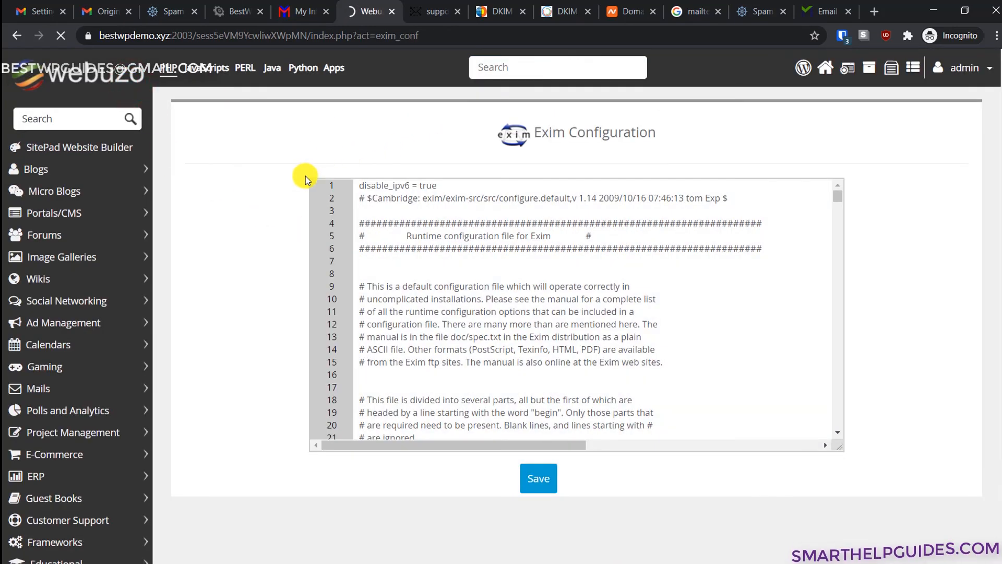
pyautogui.scroll(-9, 684, 327)
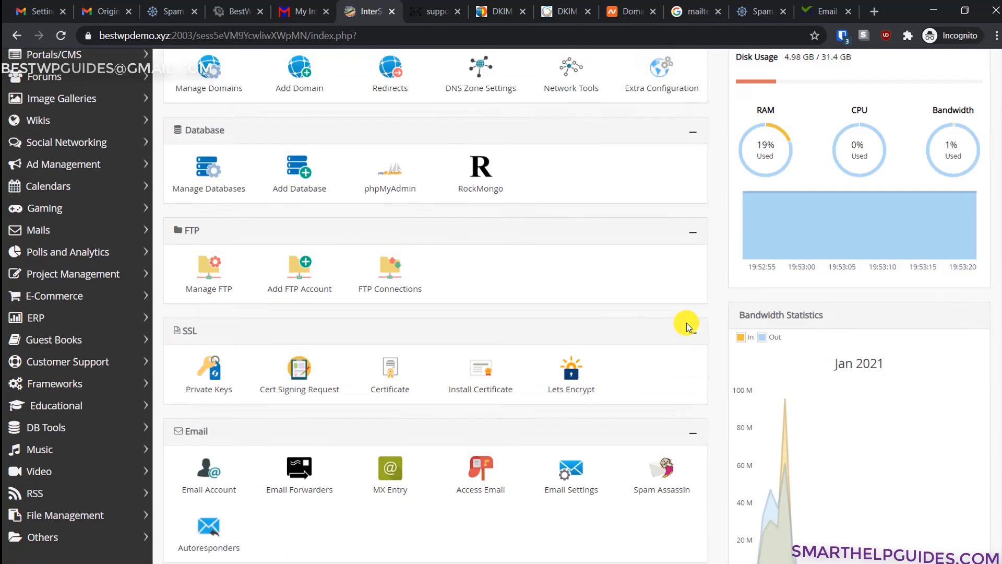